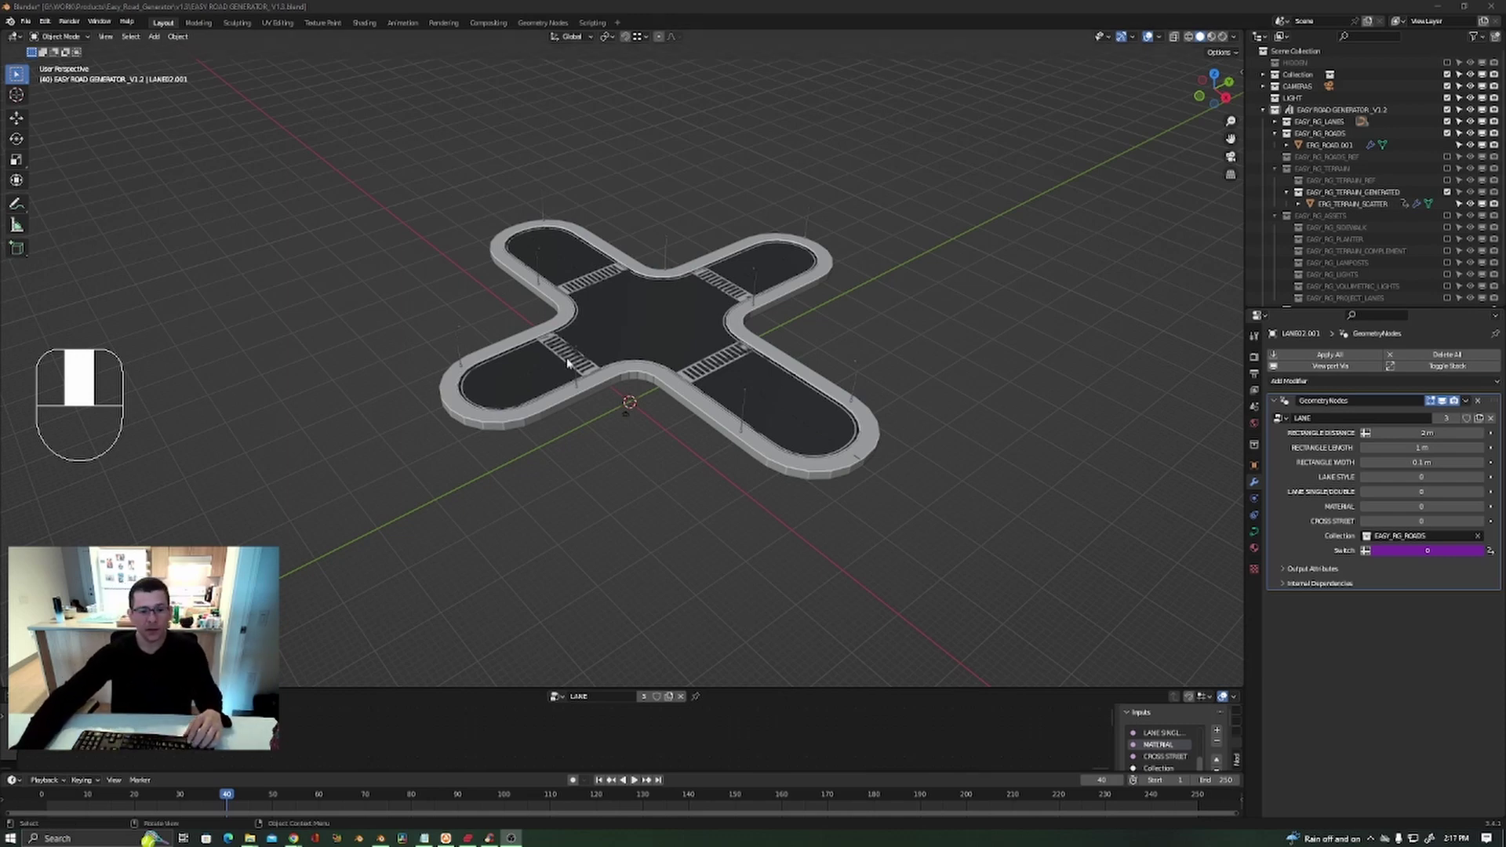
Shorten the lane line on the intersection's near arm by moving its end point about 2.6 m inward along X.
middle_drag(565, 361, 542, 382)
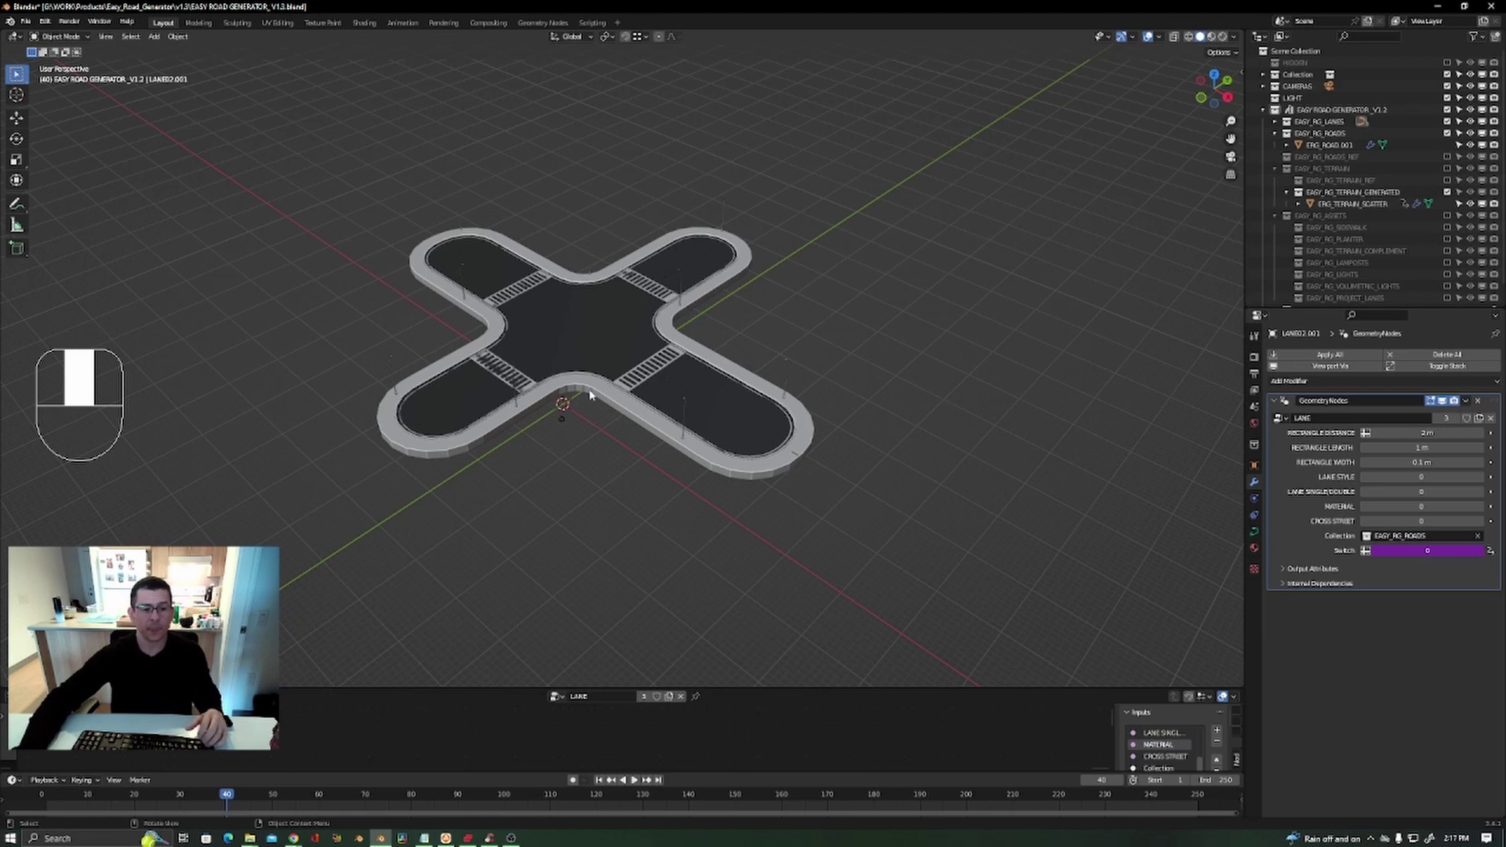
shift+middle_drag(593, 392, 636, 404)
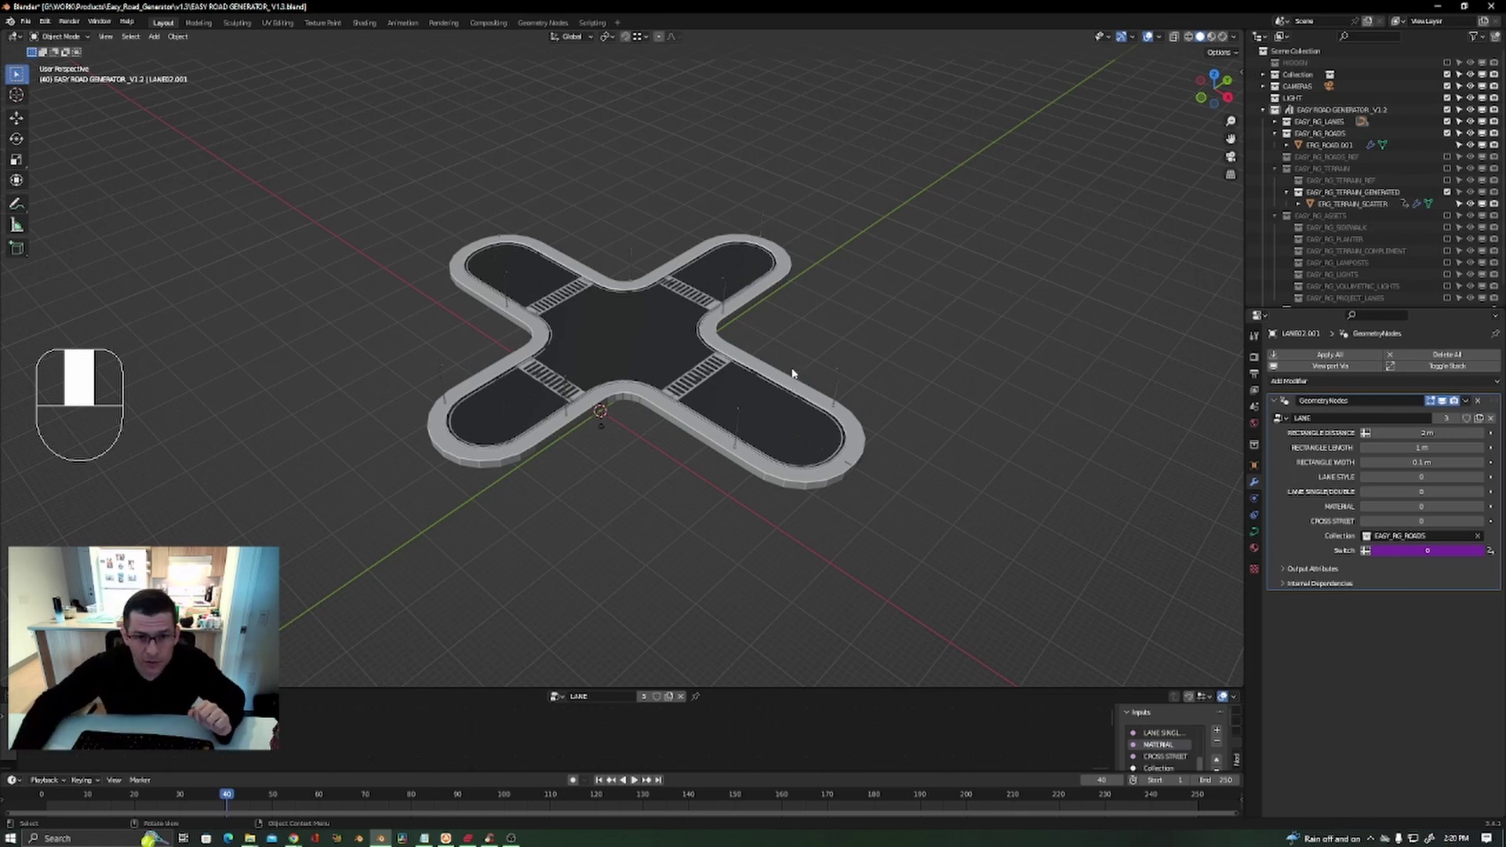
middle_drag(767, 410, 604, 504)
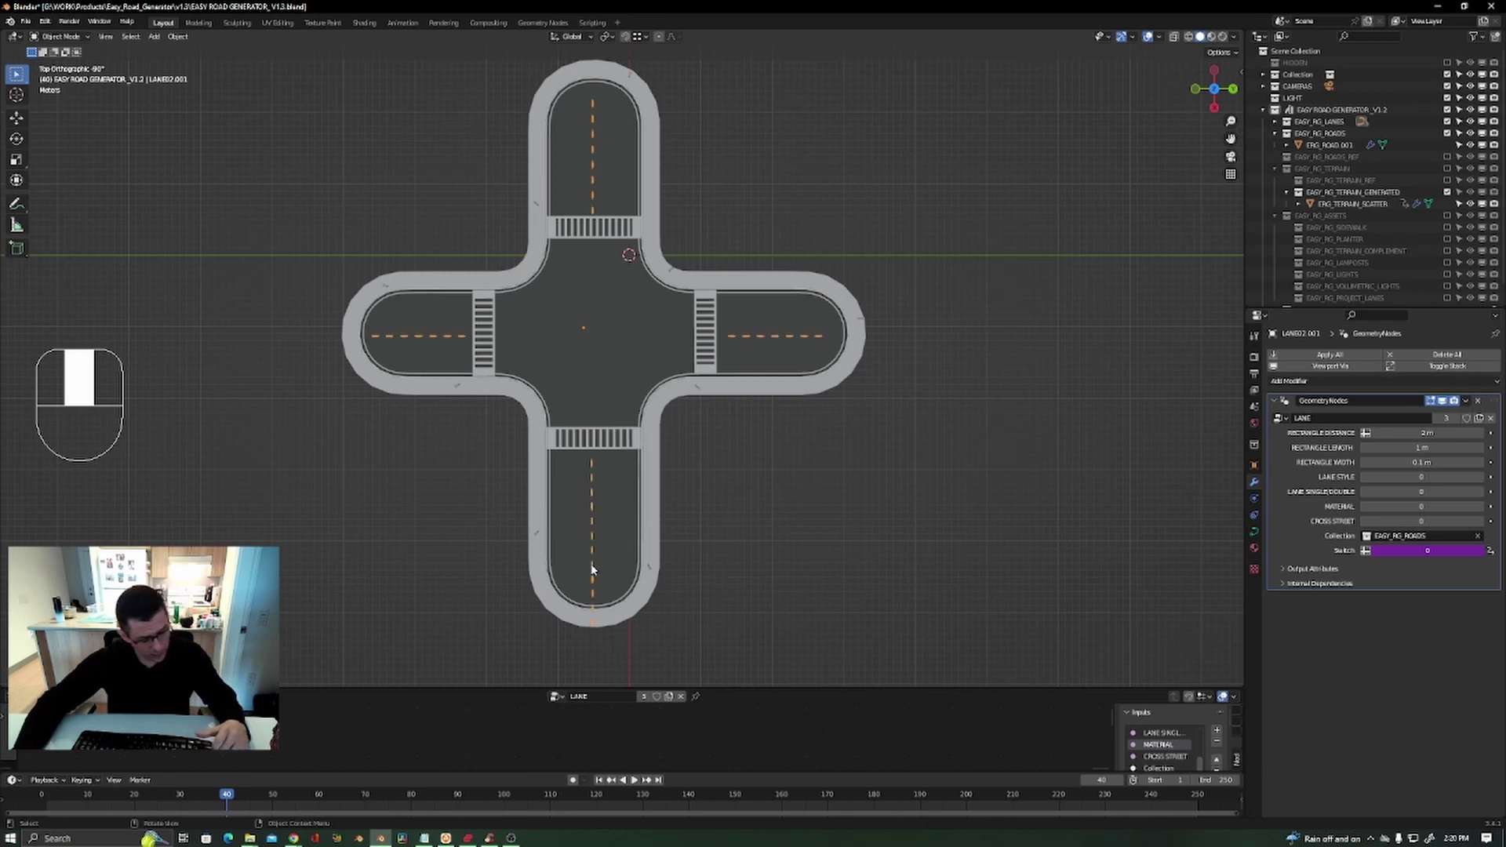
key(Tab)
drag(659, 584, 523, 662)
key(g)
middle_drag(721, 592, 723, 576)
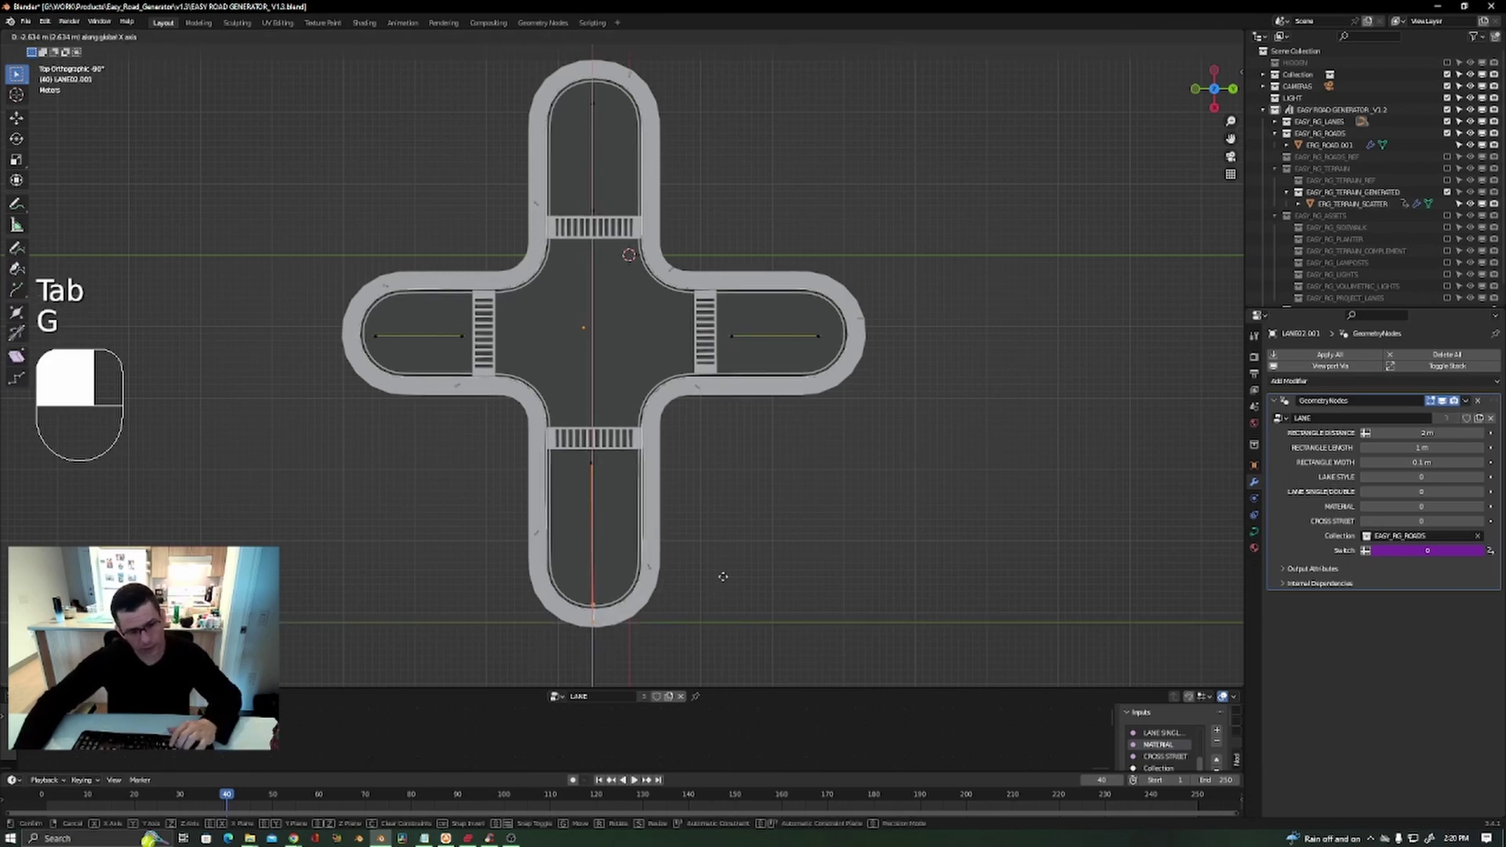
click(723, 576)
key(Tab)
Inspect the intersection's lane markings, crosswalks, curbs and lamp posts with the road object selected.
middle_drag(694, 519, 716, 448)
shift+middle_drag(537, 475, 544, 486)
middle_drag(544, 486, 638, 396)
scroll(637, 395, up, 2)
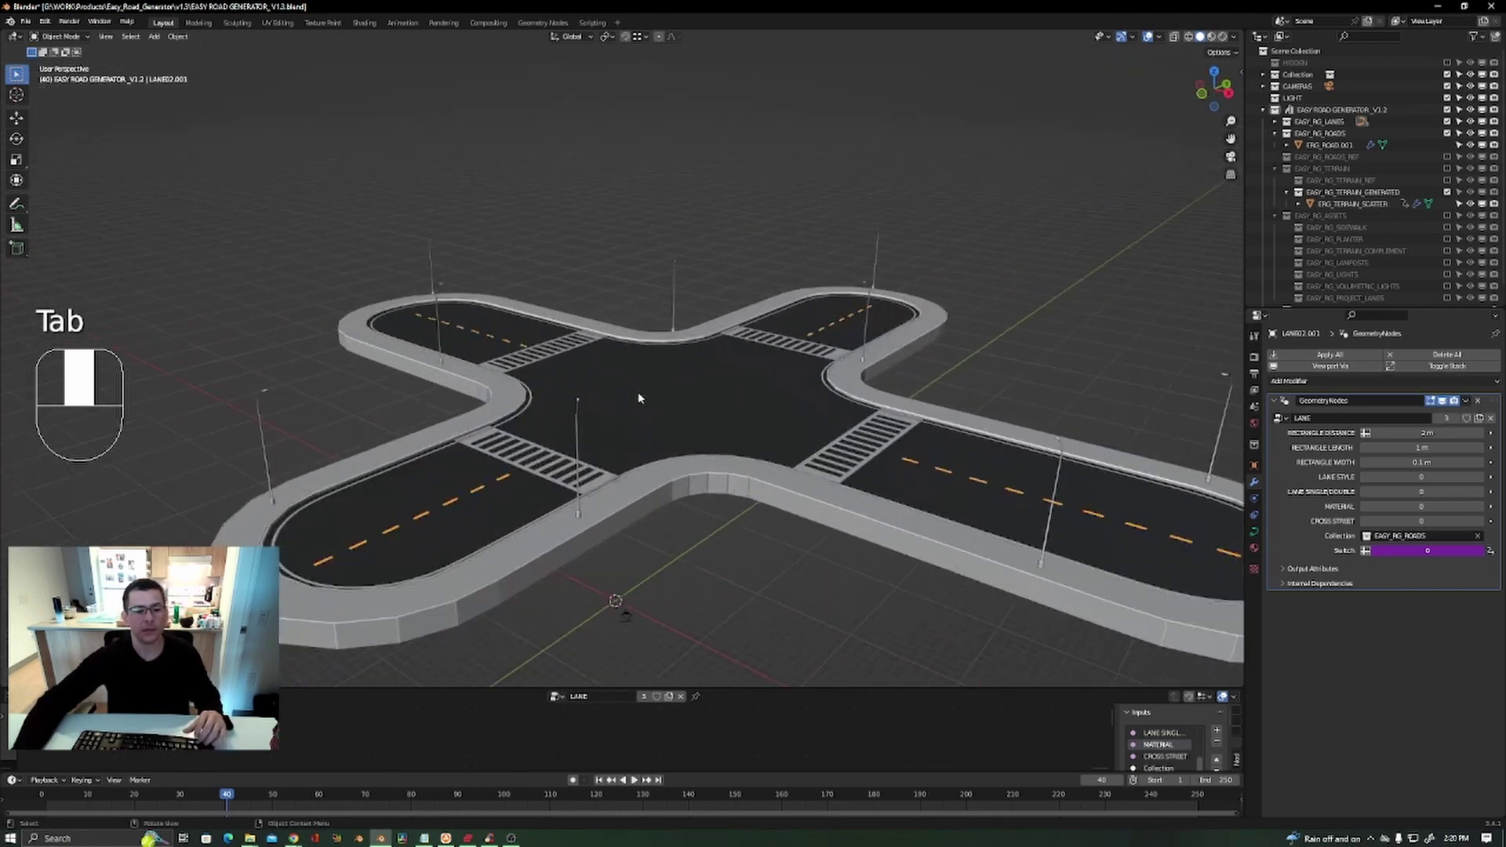
shift+middle_drag(745, 422, 643, 385)
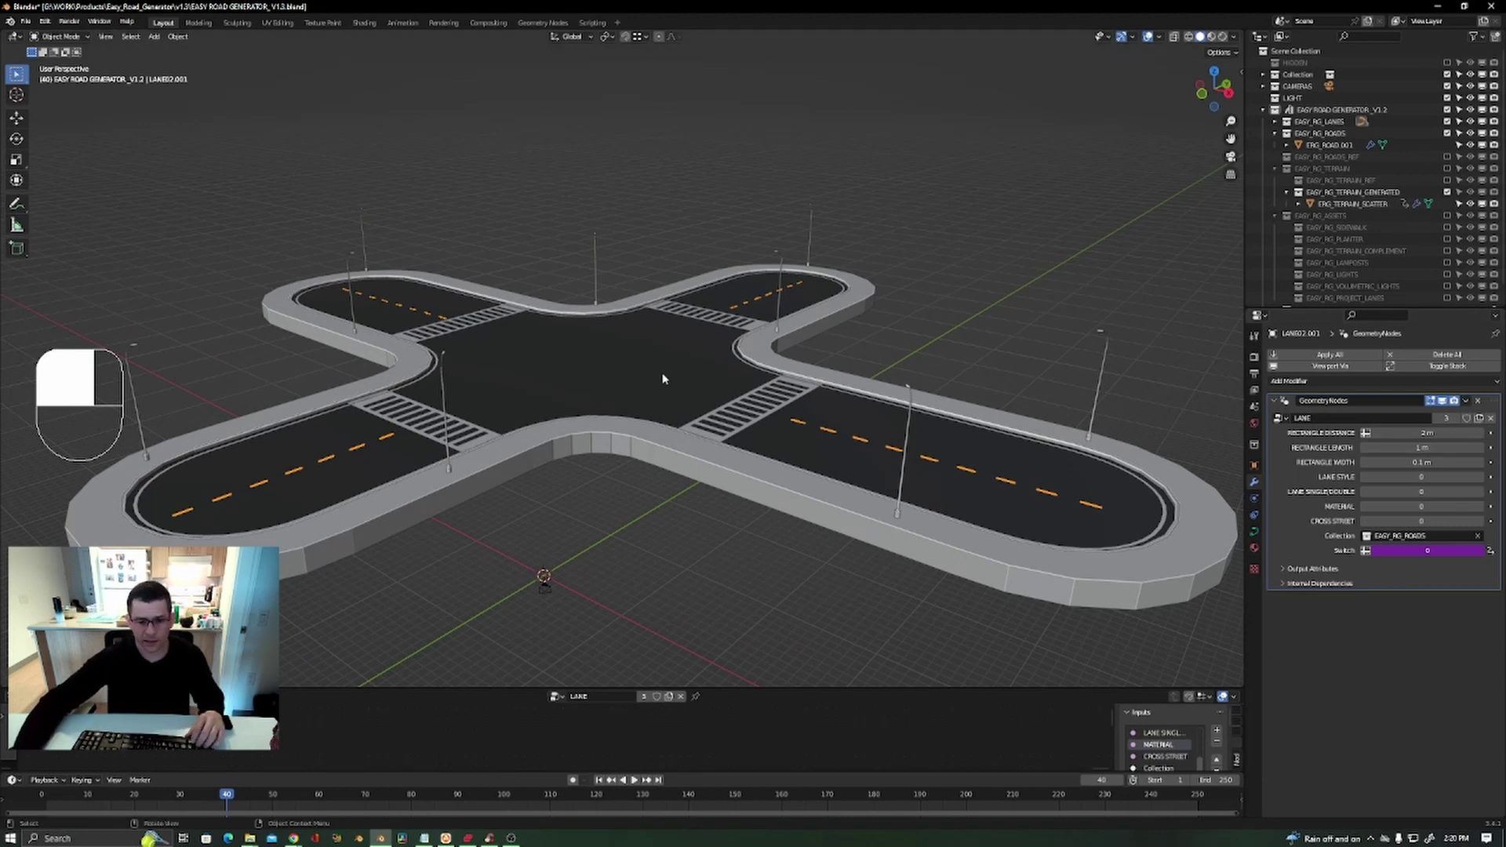
click(663, 379)
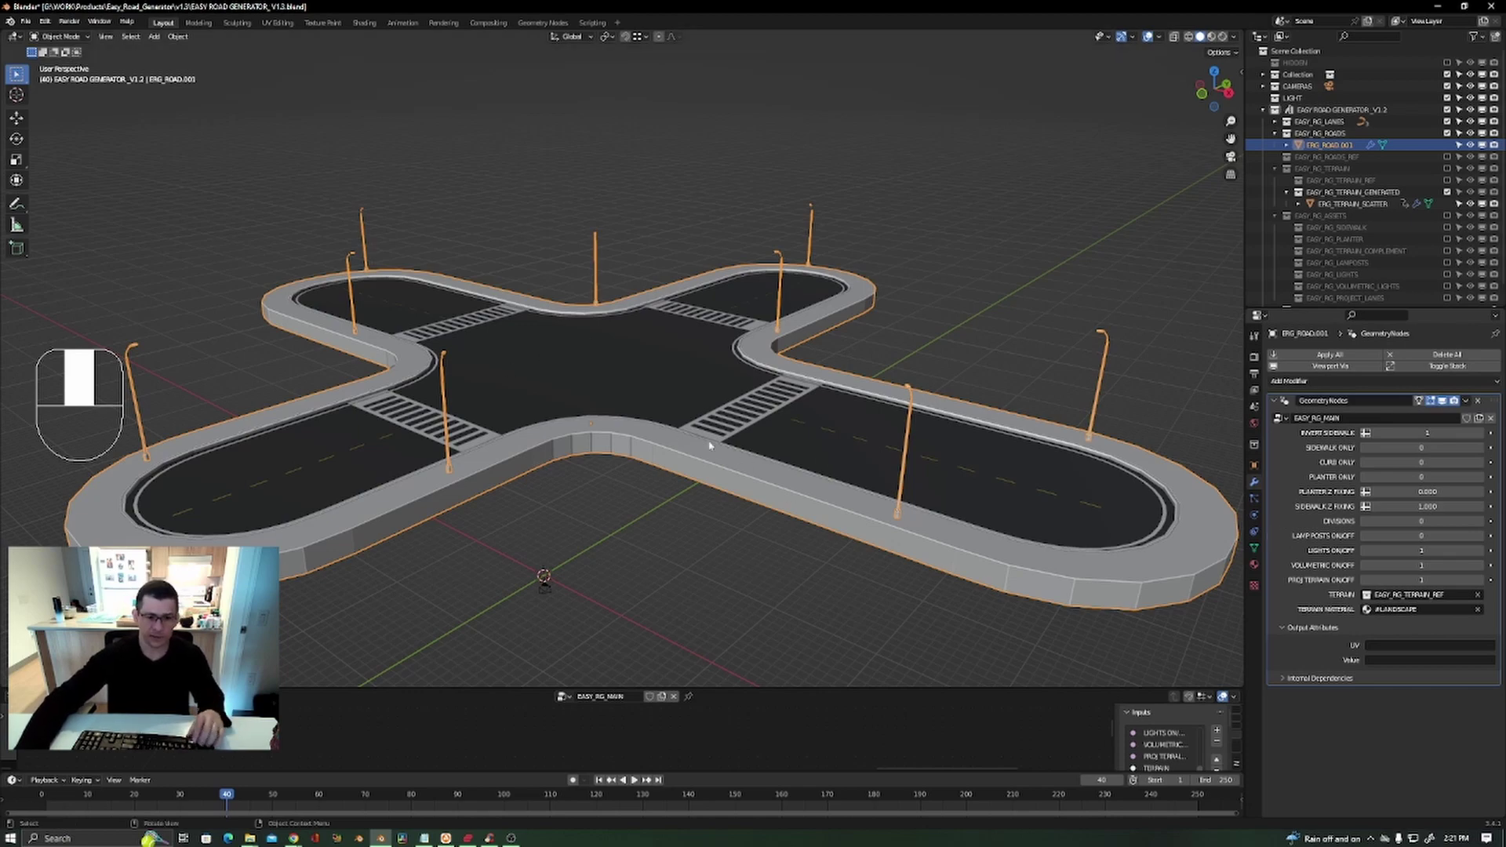
scroll(1008, 472, up, 1)
scroll(1098, 439, up, 3)
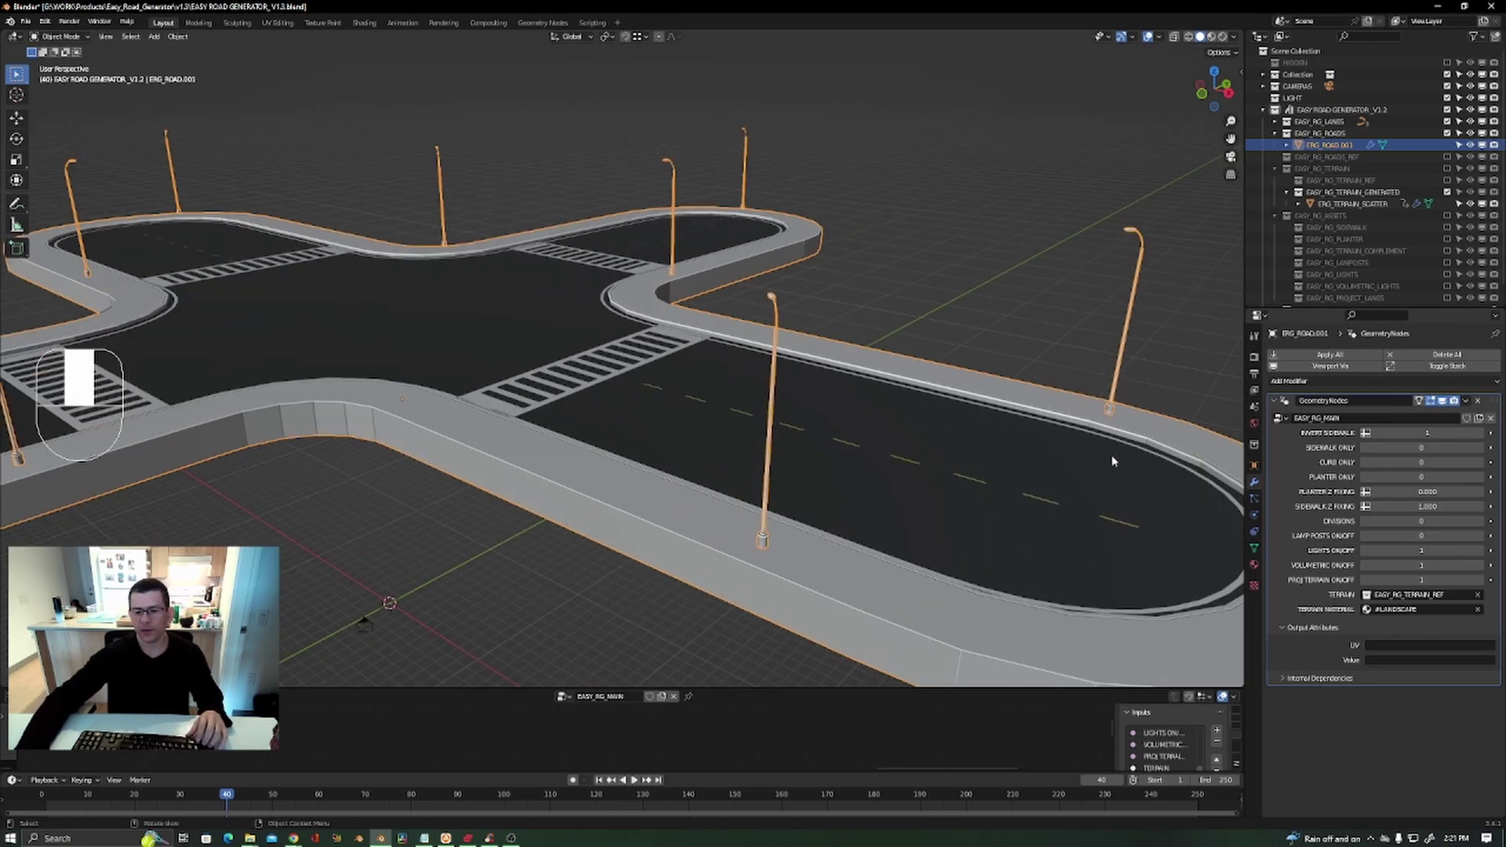
shift+middle_drag(1100, 437, 892, 437)
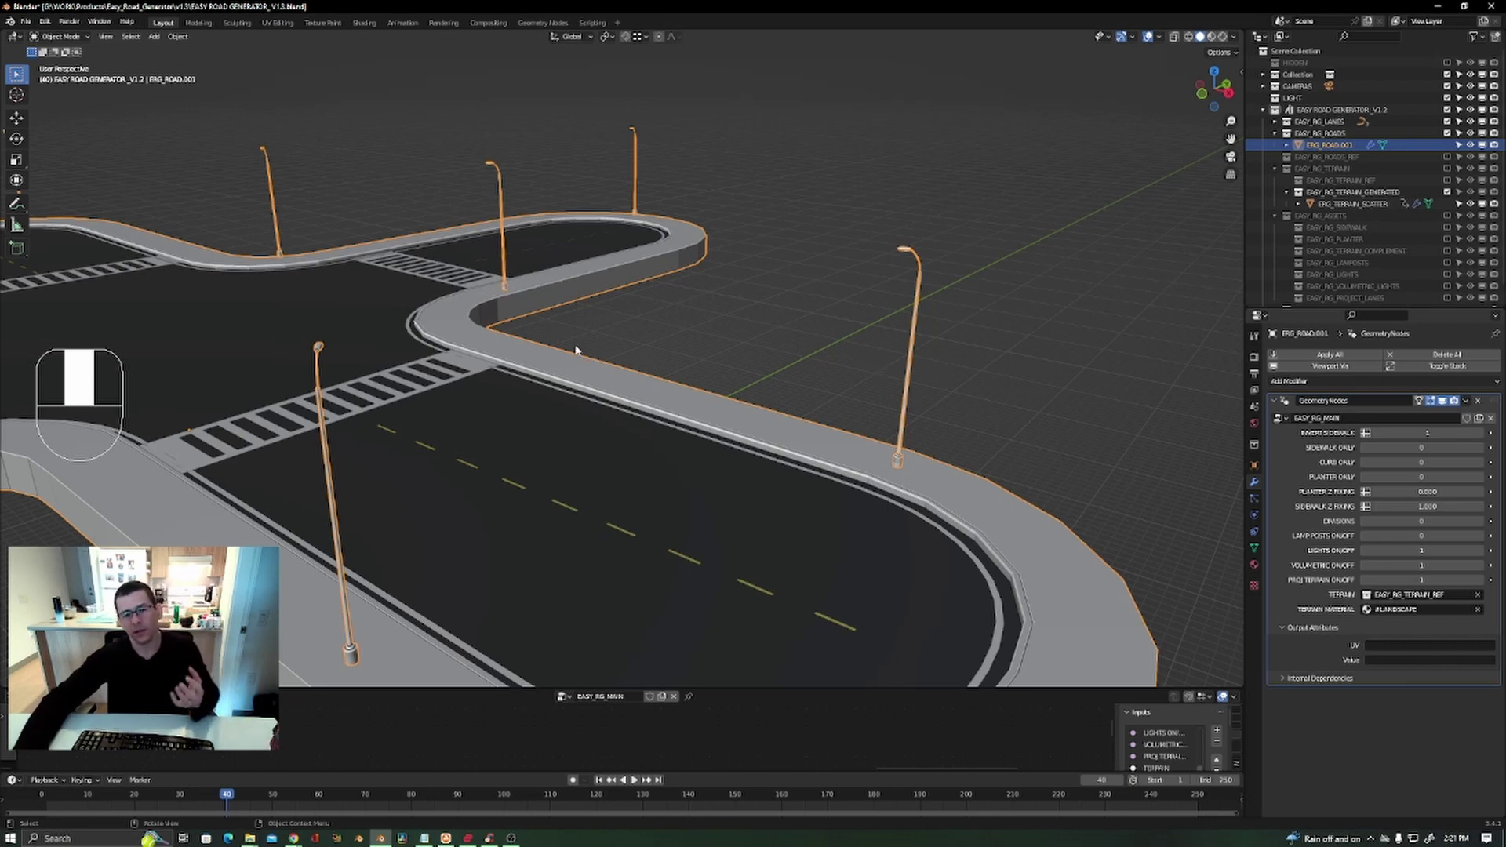
scroll(294, 334, down, 2)
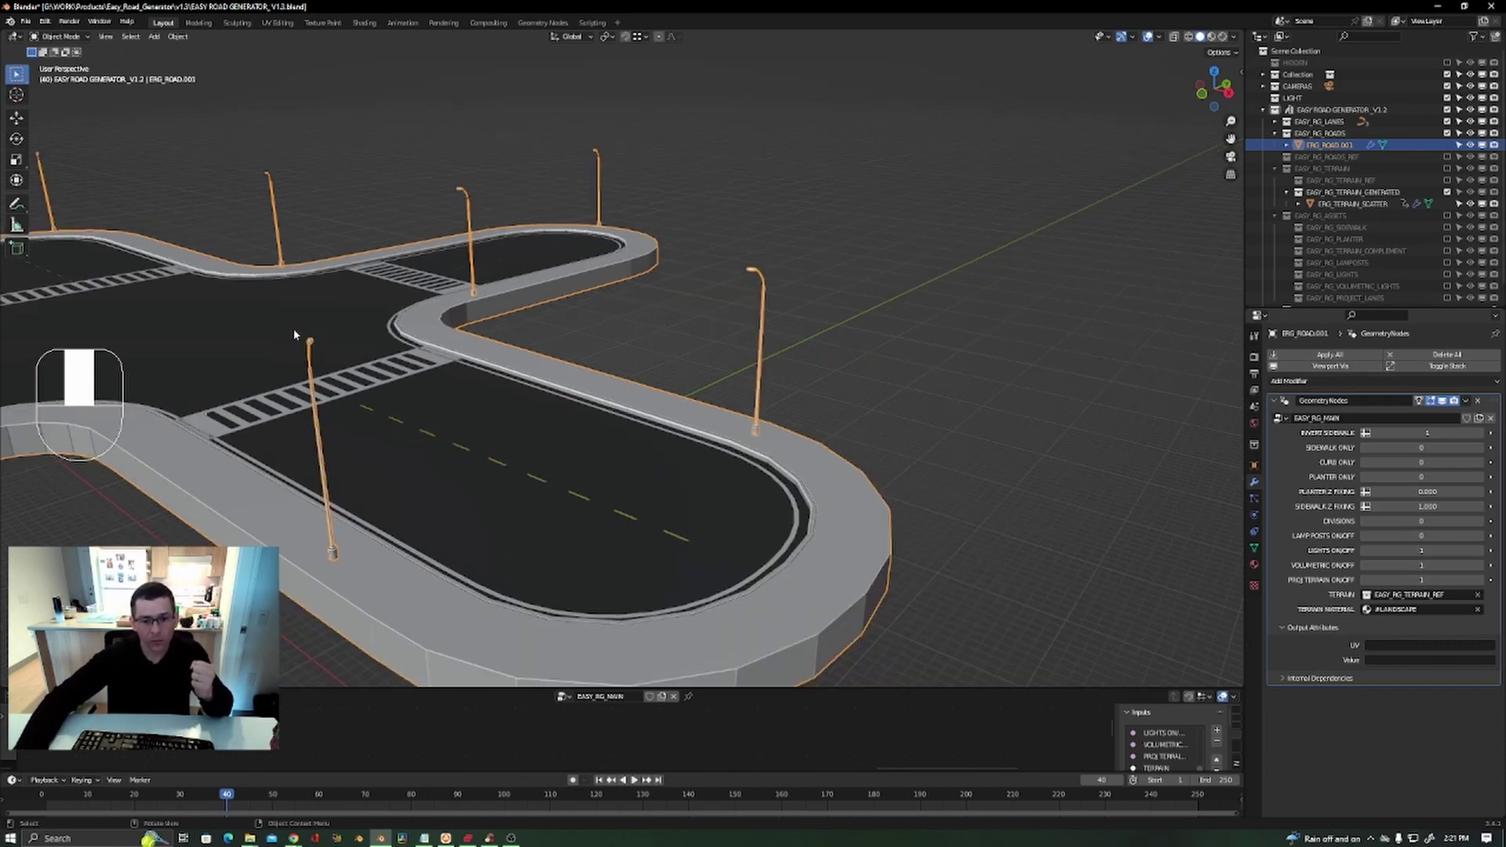
scroll(295, 335, down, 3)
shift+middle_drag(295, 335, 671, 381)
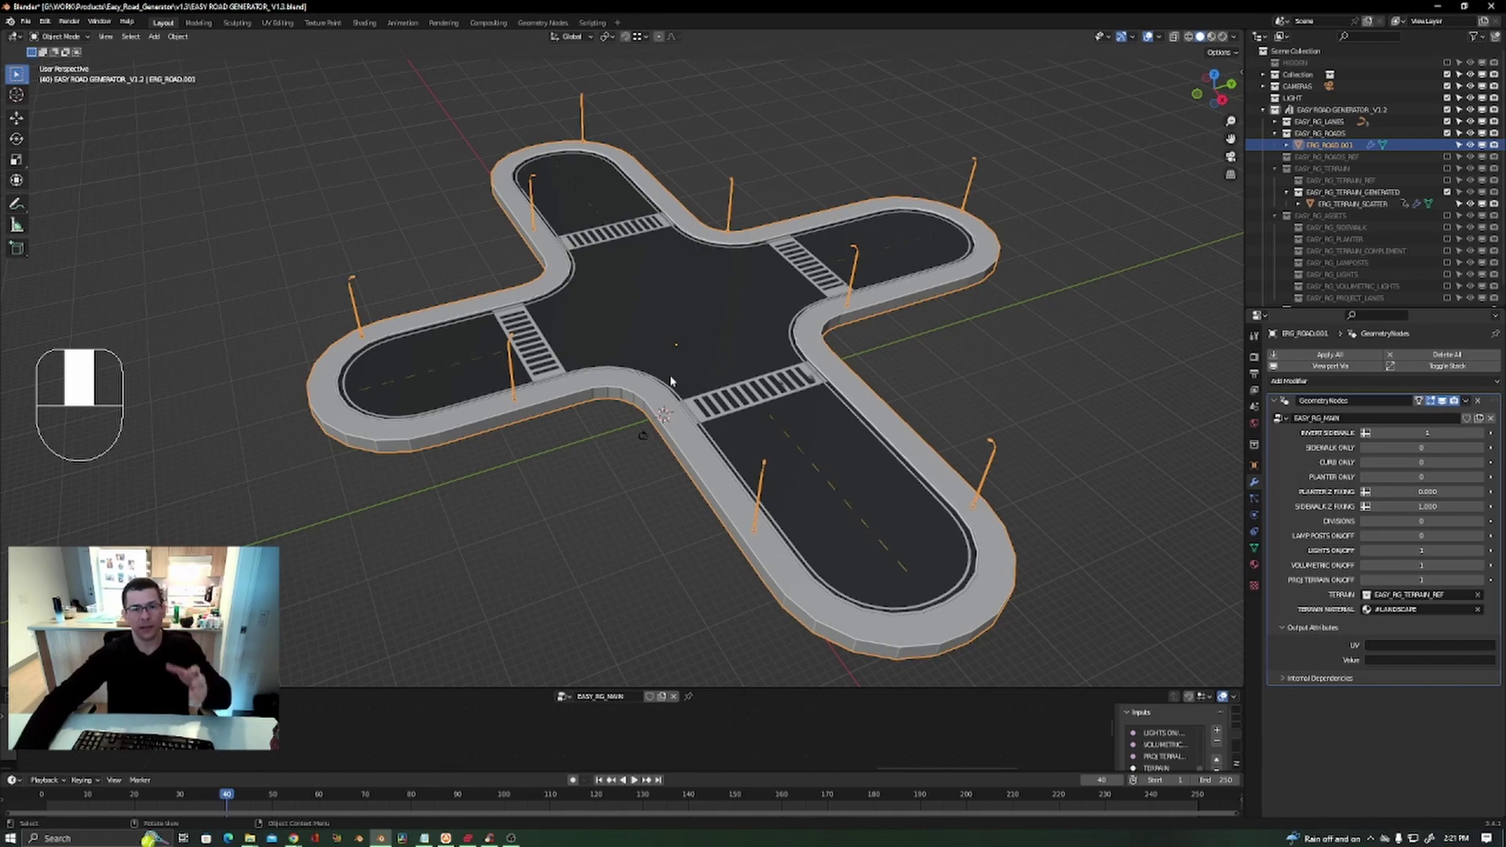
Lengthen one side arm of the road by moving its end vertices outward along Y in top view.
alt+middle_drag(671, 380, 613, 444)
scroll(656, 437, down, 2)
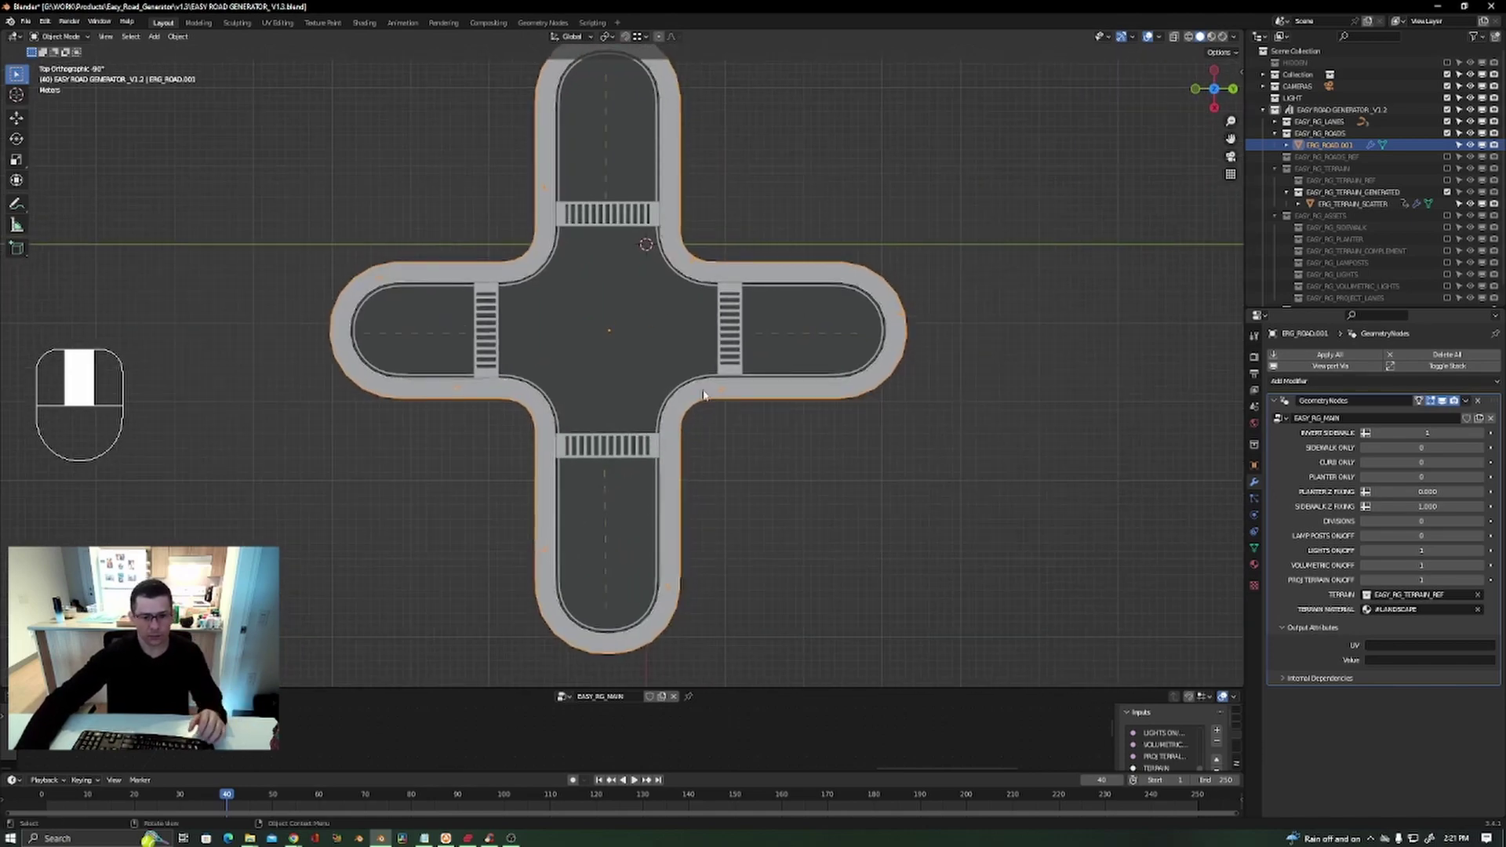
scroll(706, 395, down, 2)
shift+middle_drag(706, 395, 581, 390)
key(Tab)
drag(751, 292, 631, 406)
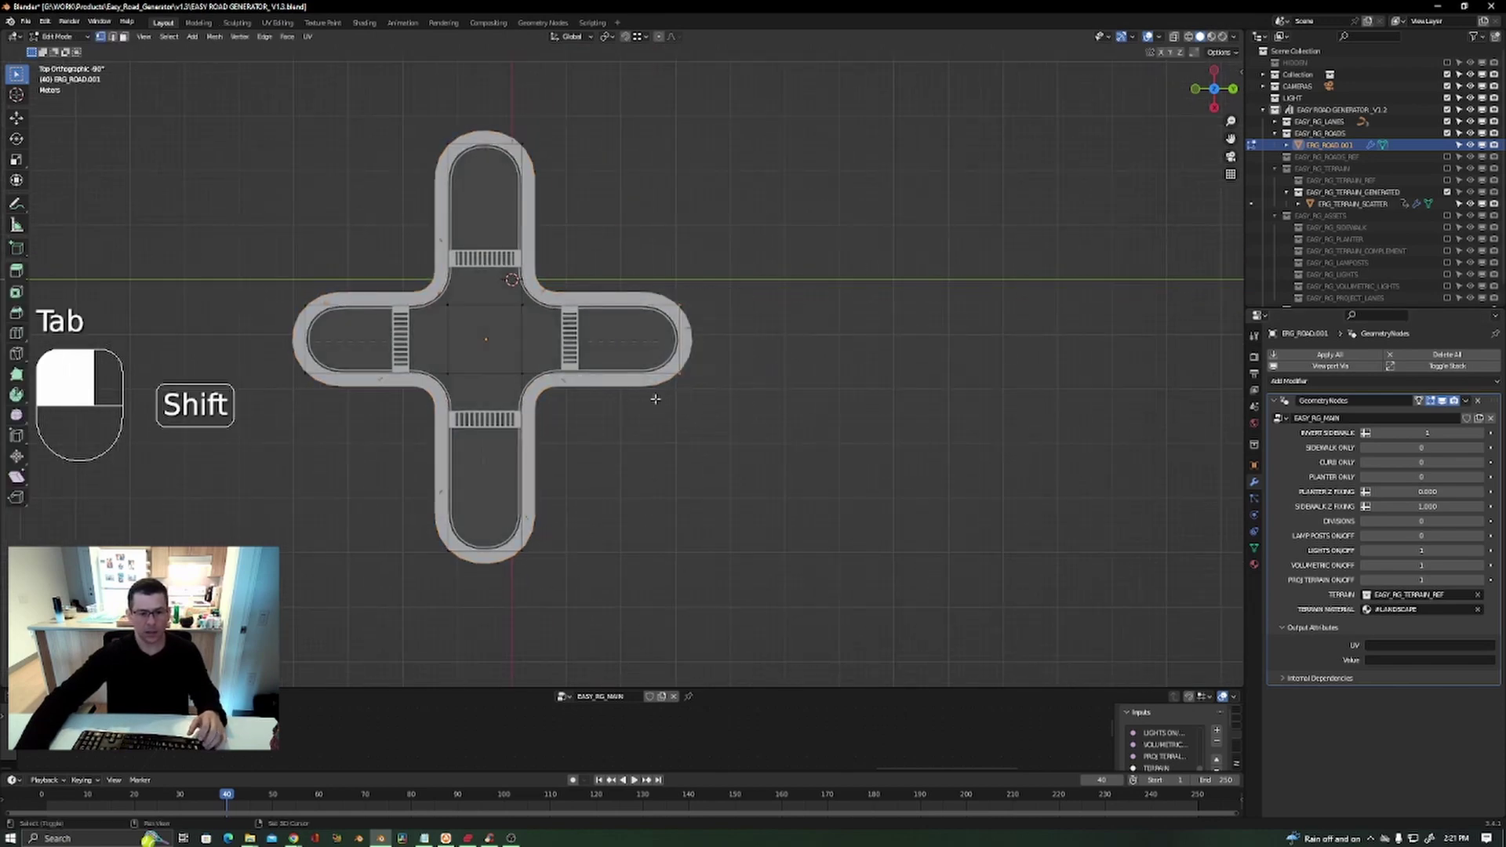
shift+middle_drag(667, 403, 651, 389)
key(g)
key(y)
click(742, 397)
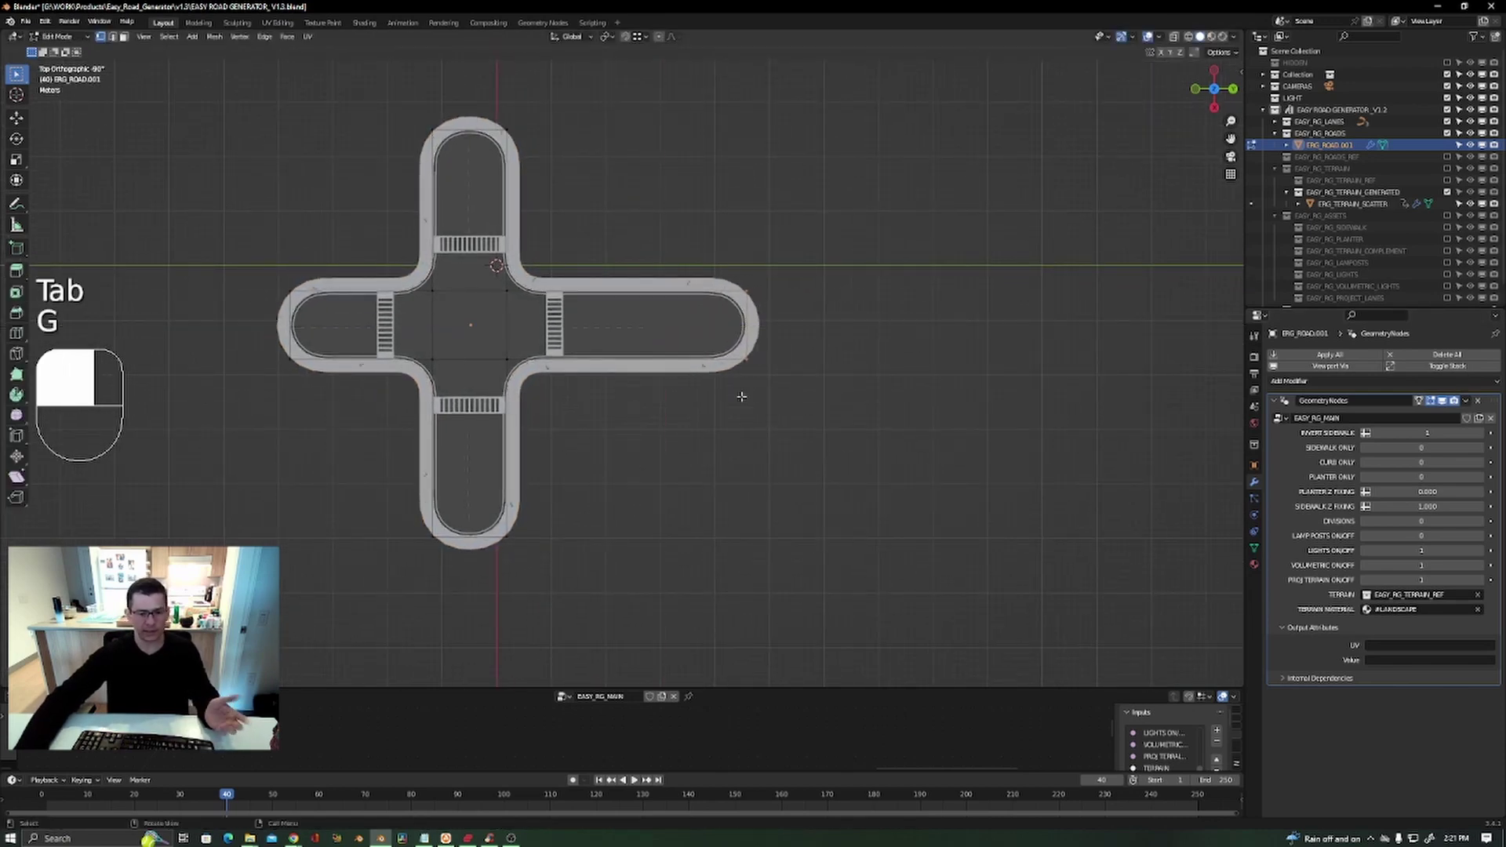
Extrude the lengthened arm's end outward, and extrude the new section's side edge along X, level with the neighbouring arm's end.
key(e)
click(854, 404)
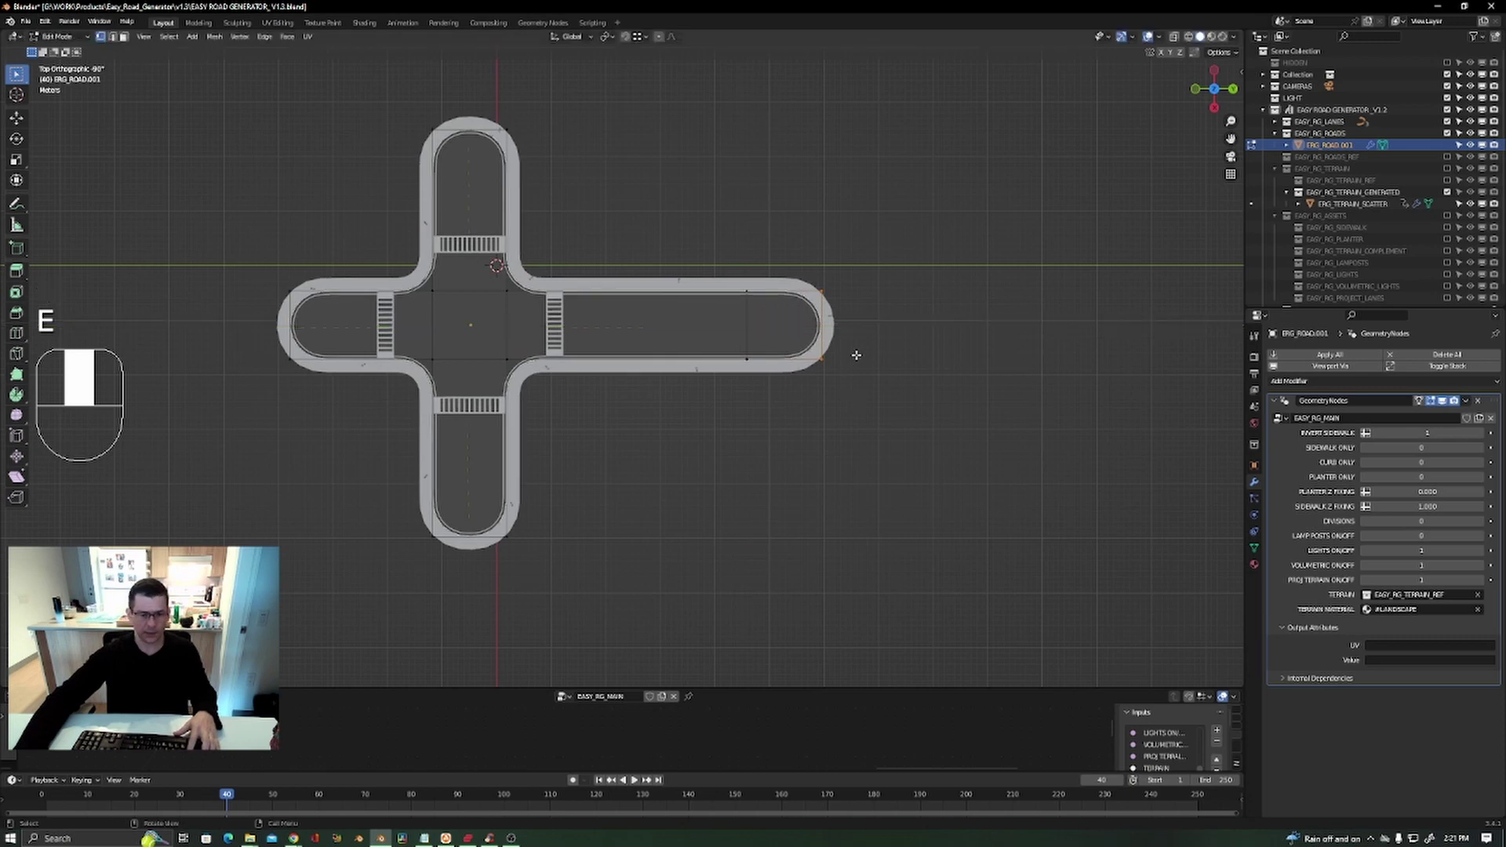
key(g)
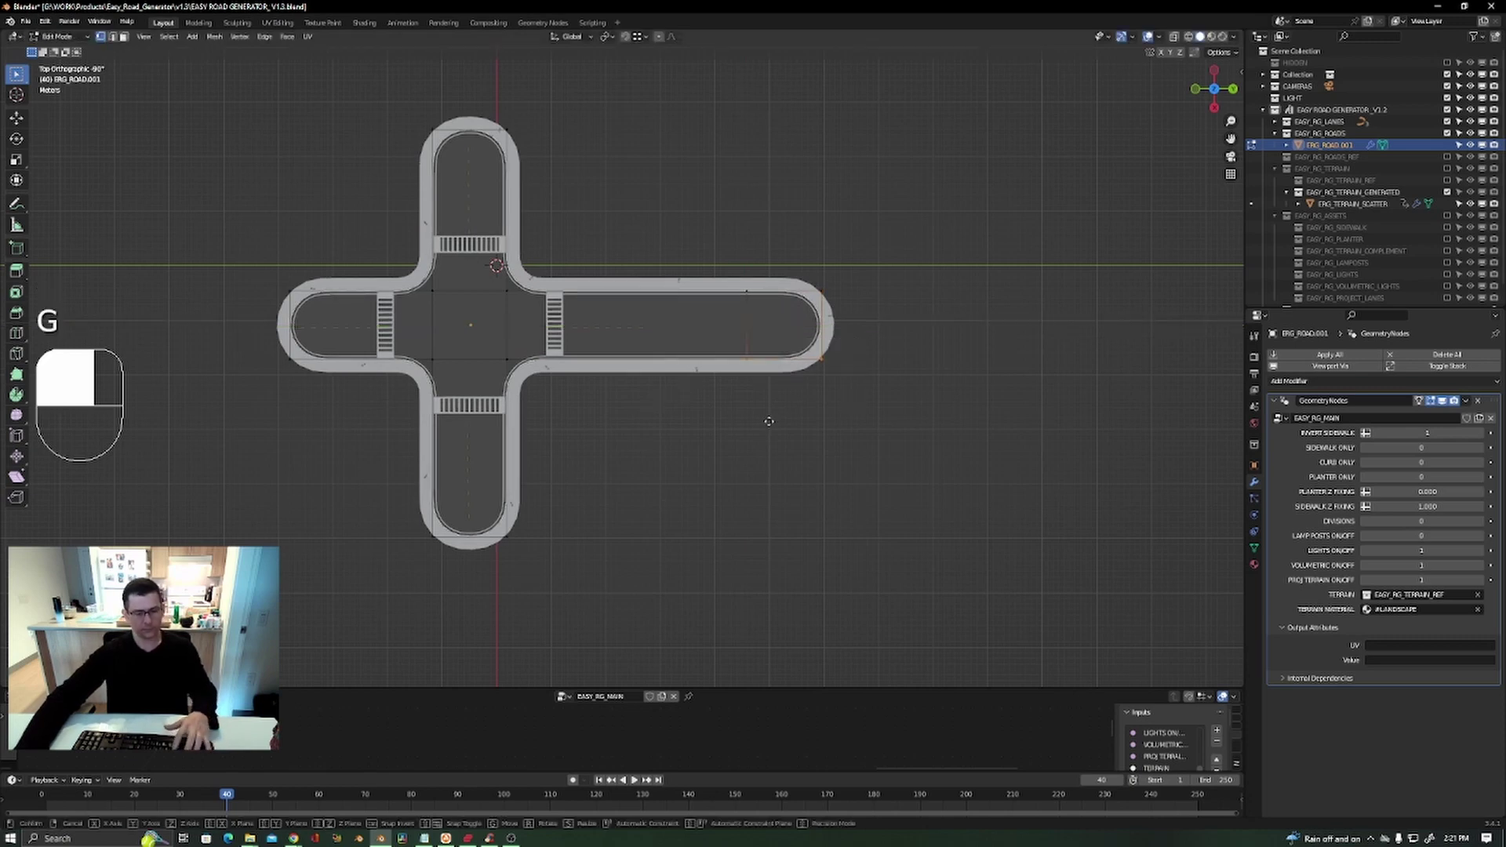
key(x)
right_click(757, 446)
key(e)
key(x)
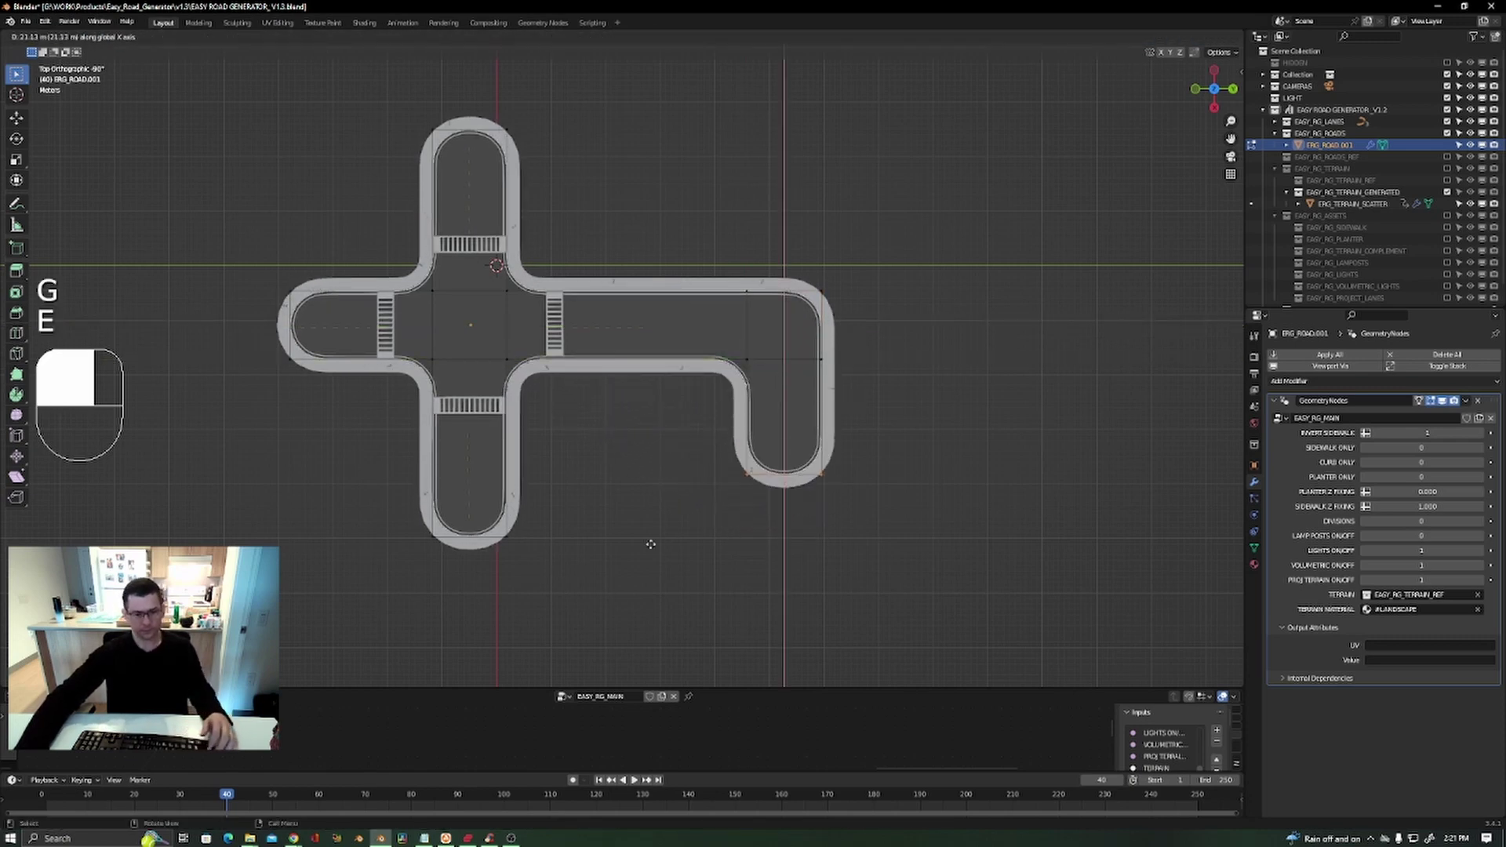
click(504, 539)
Lengthen both parallel road arms together by moving their end vertices along X.
shift+middle_drag(699, 544, 799, 420)
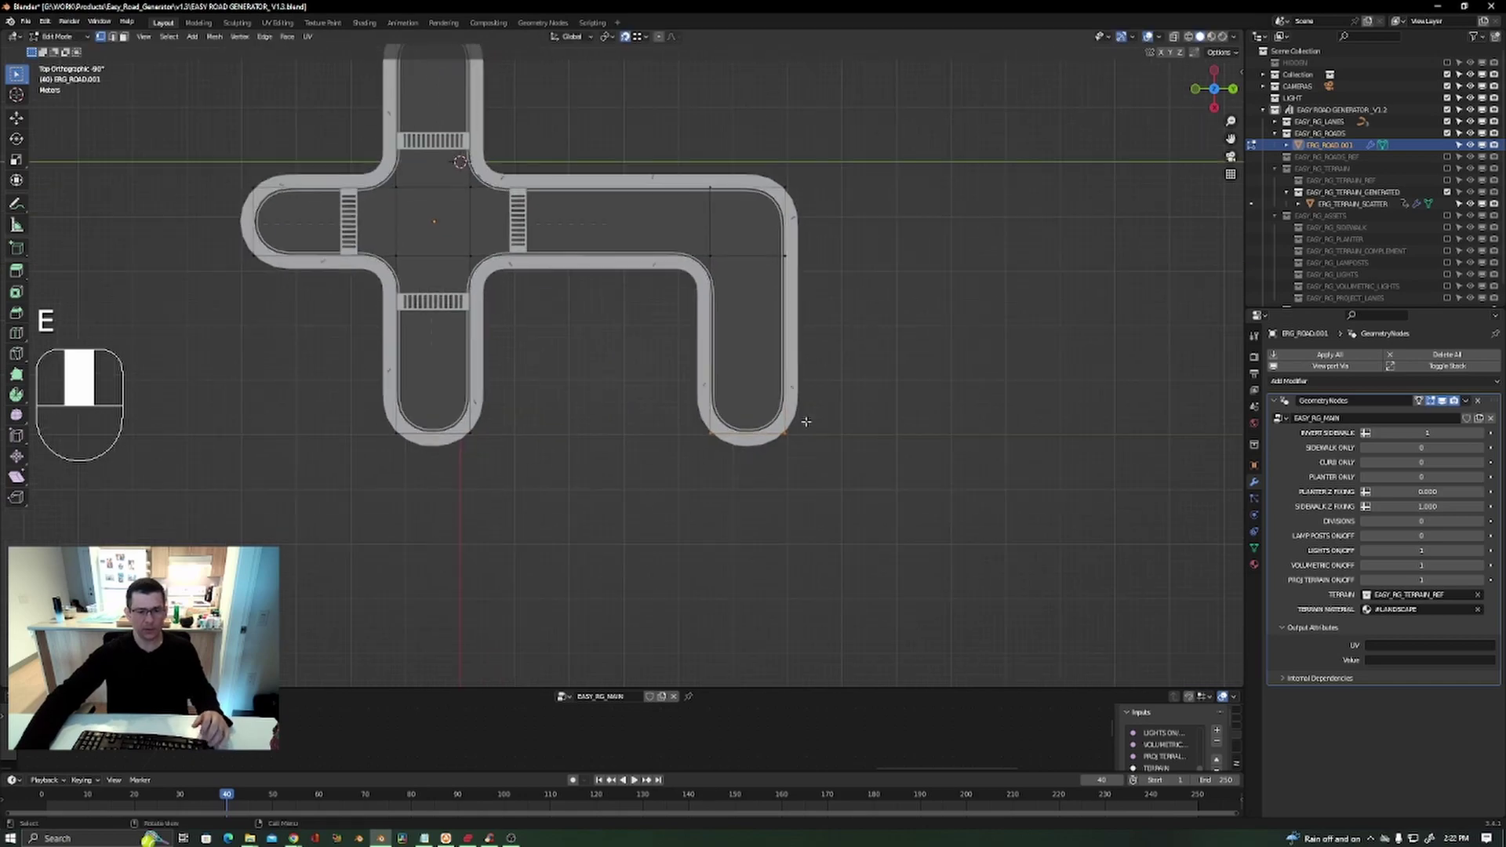
drag(850, 400, 307, 506)
shift+middle_drag(584, 420, 628, 275)
key(g)
key(x)
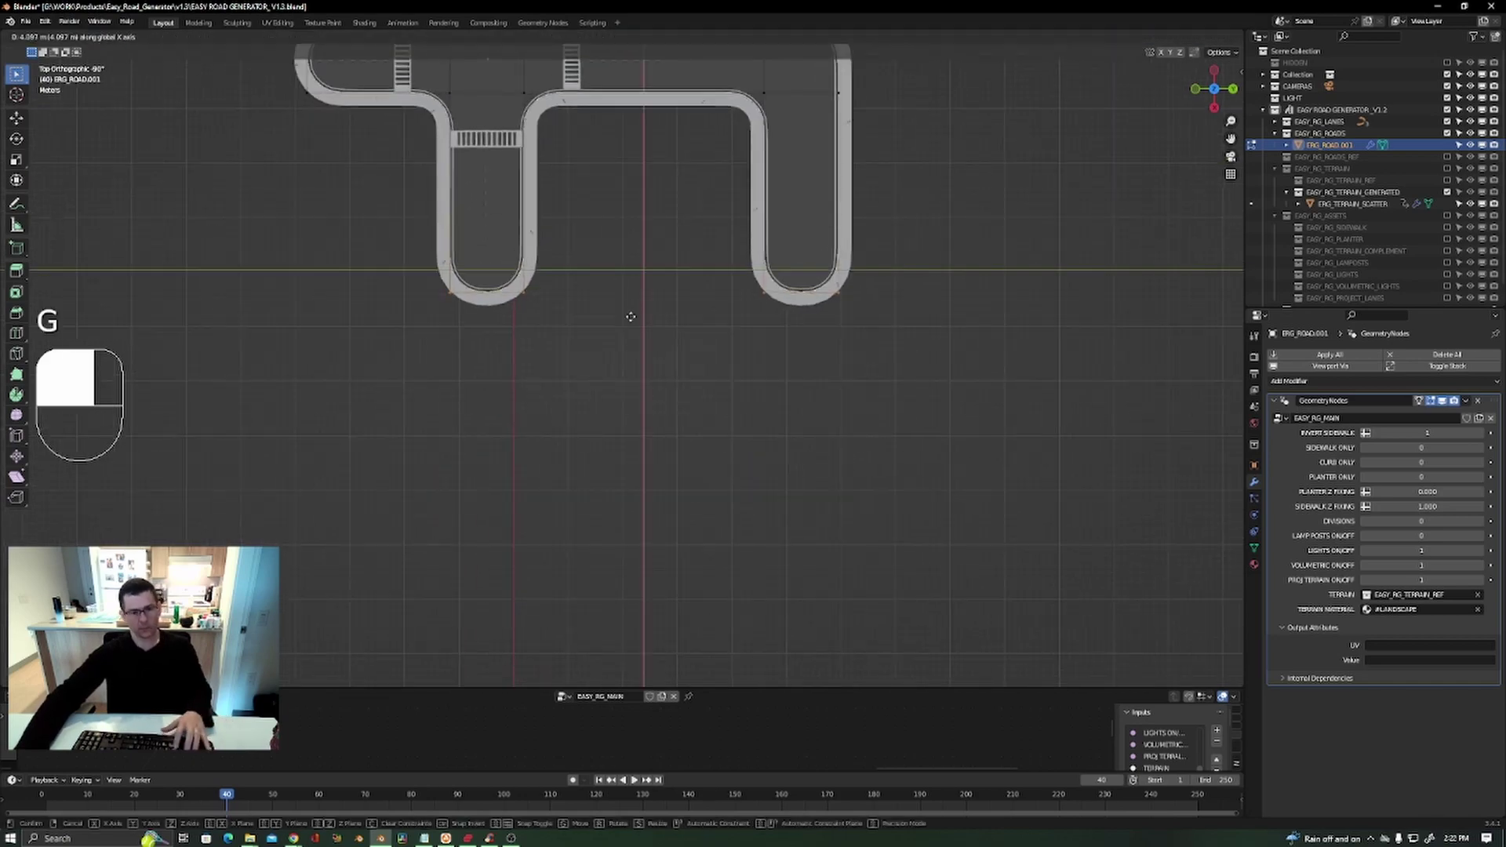
click(630, 330)
Extrude one short additional segment from the ends of both parallel road arms.
scroll(632, 329, down, 5)
scroll(690, 379, up, 3)
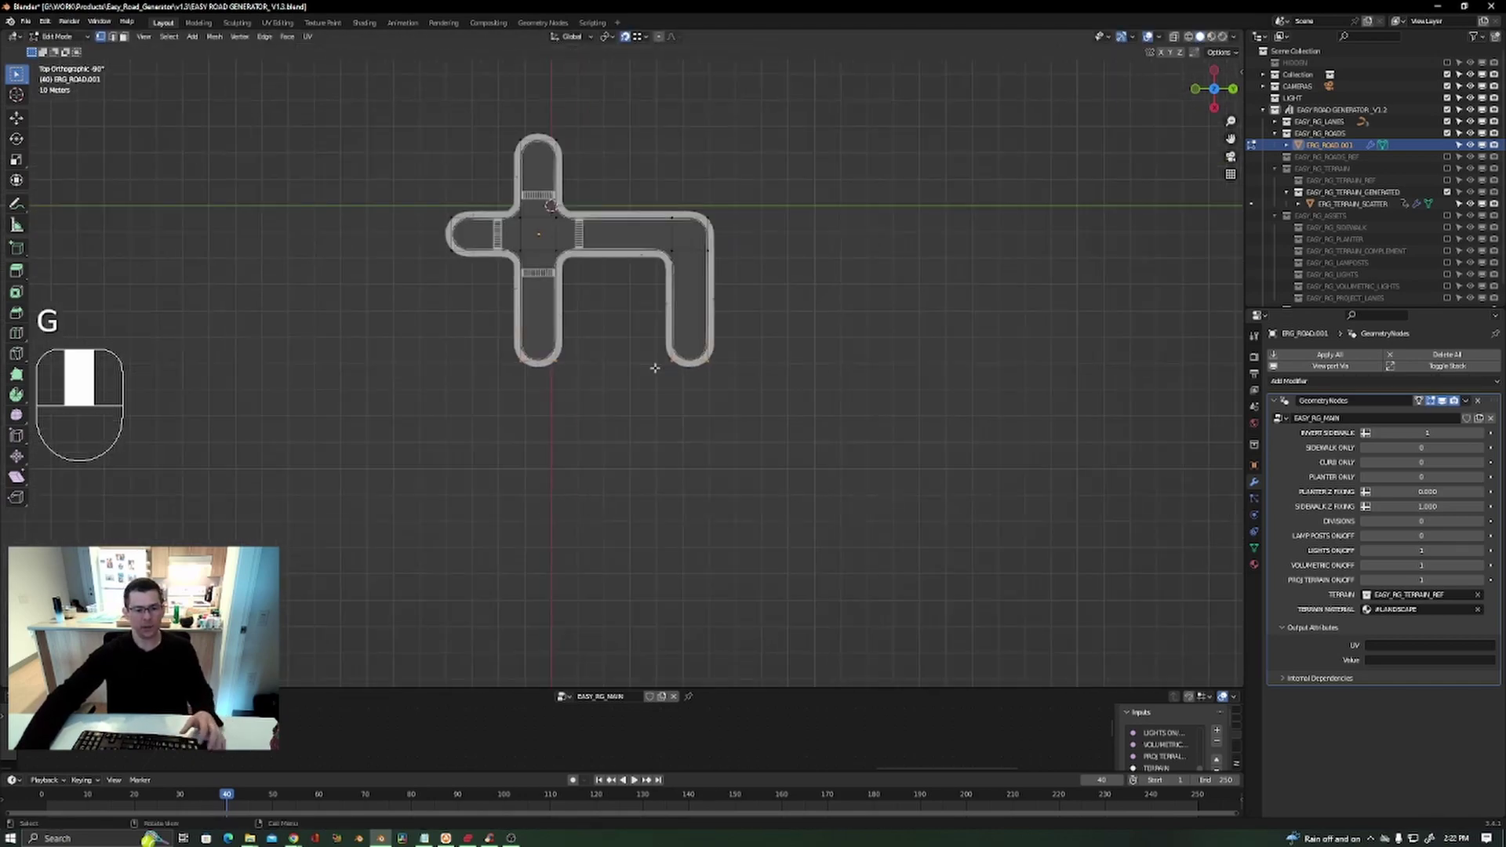
key(e)
click(635, 412)
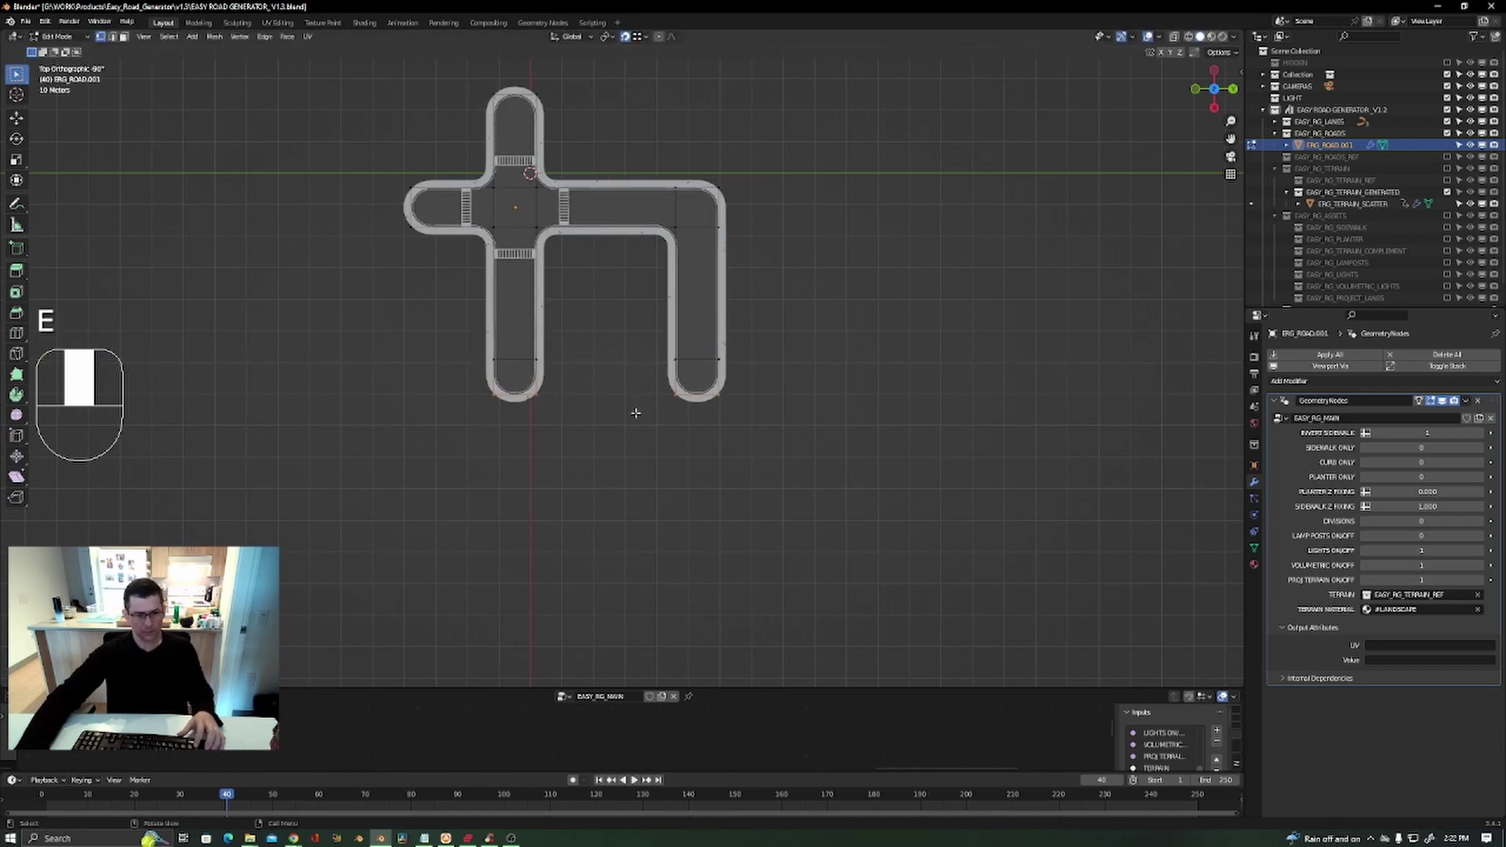
Fill a face between the facing edges of the two end segments, closing the road loop, and return to Object Mode.
drag(698, 334, 504, 436)
scroll(628, 397, up, 3)
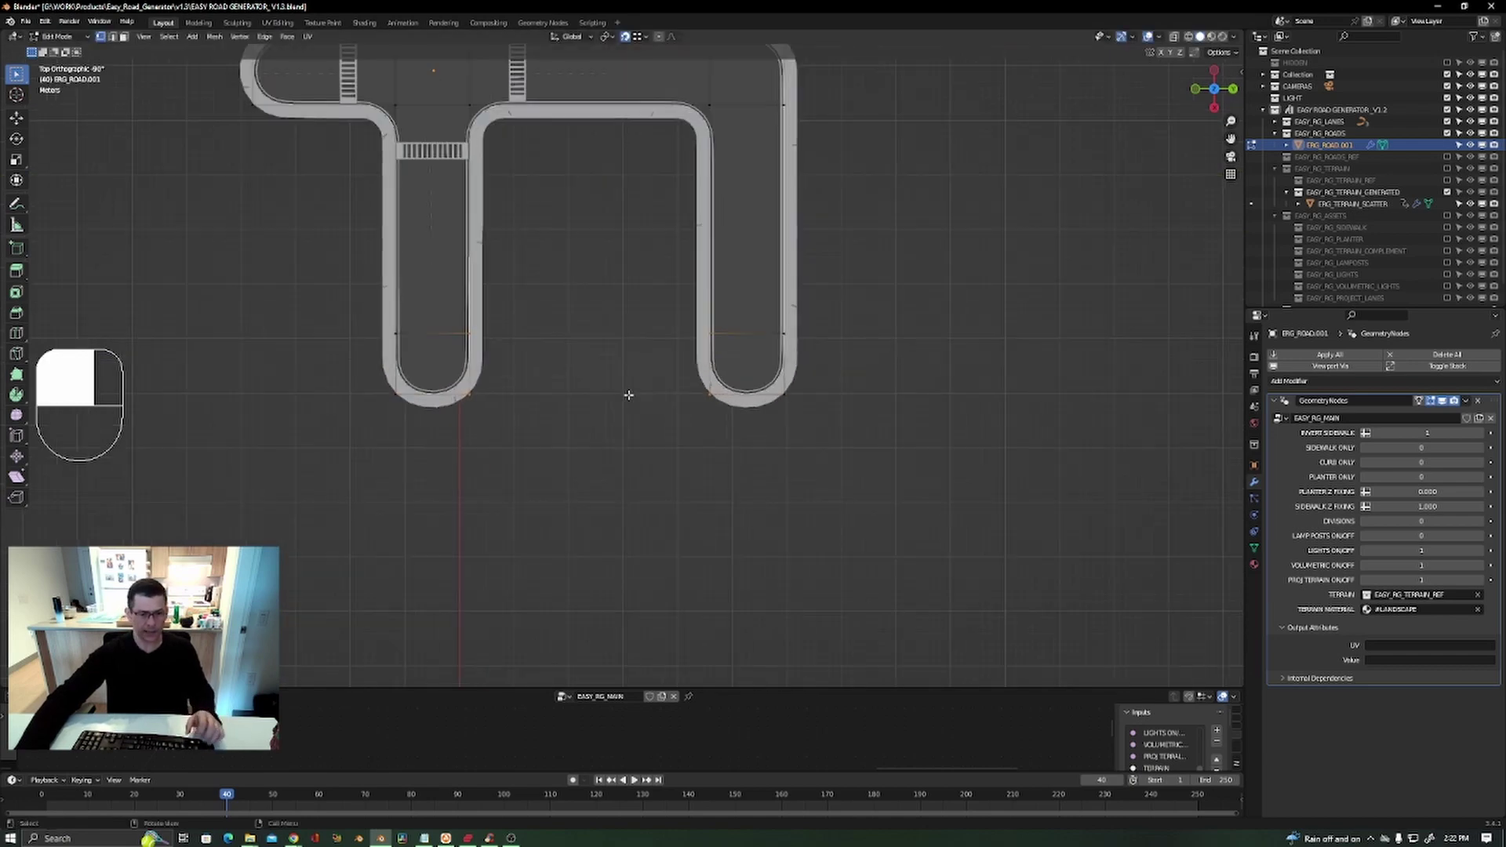
shift+middle_drag(578, 406, 710, 378)
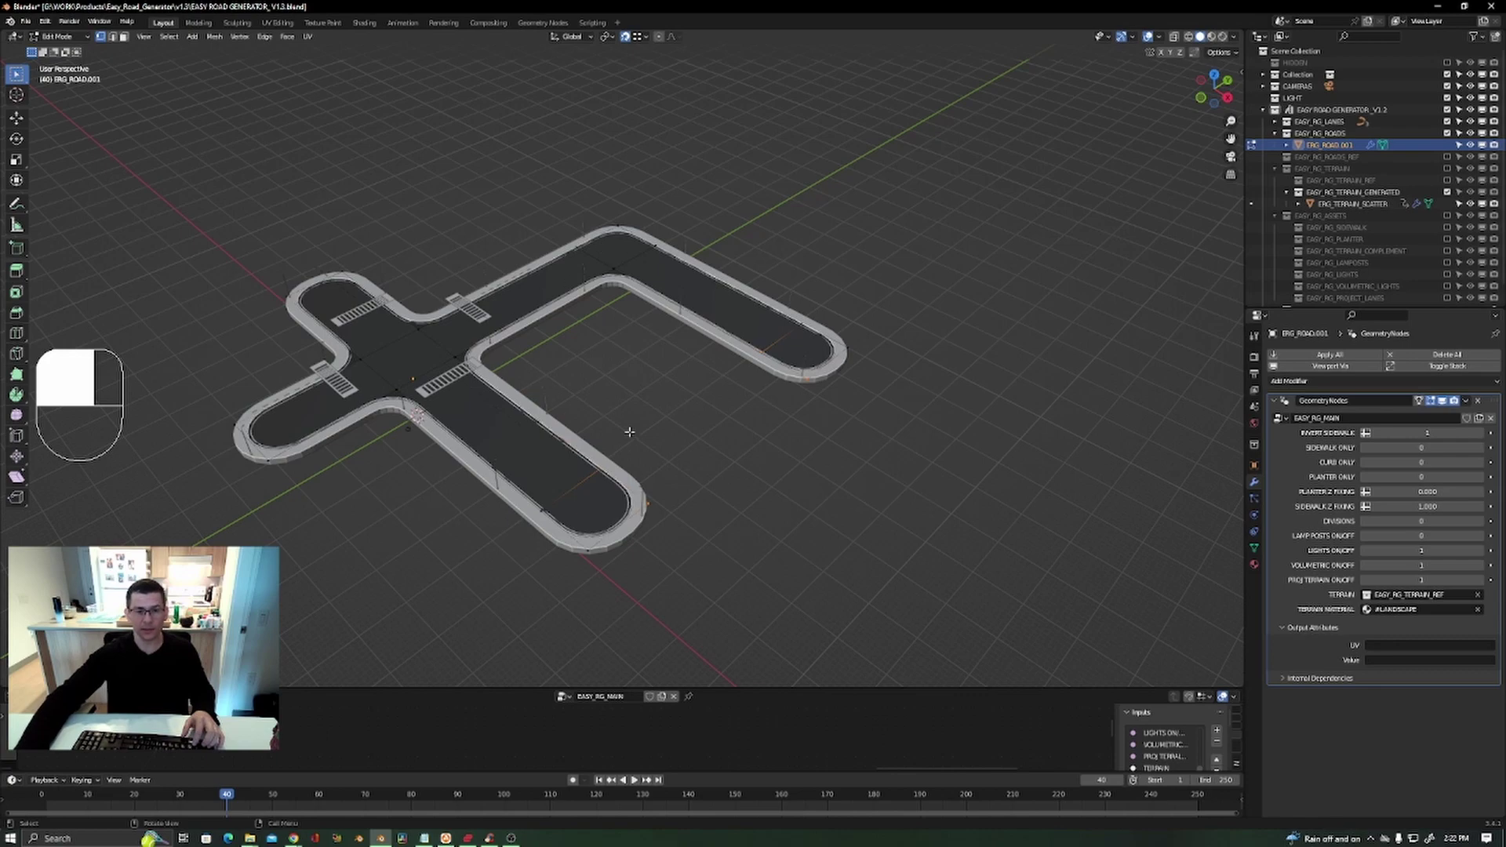
key(f)
scroll(697, 384, up, 4)
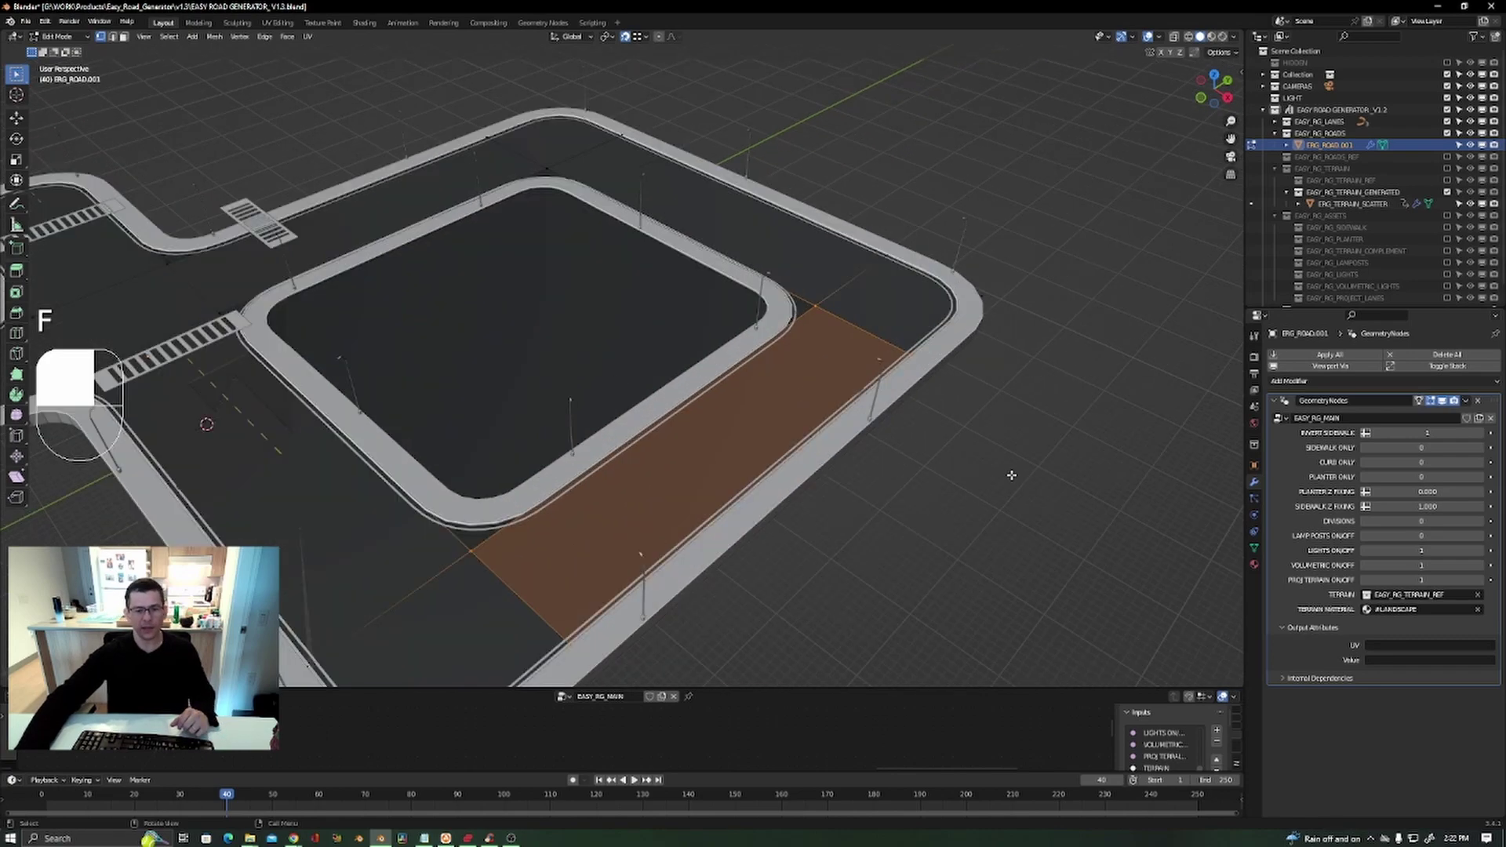
click(1010, 475)
scroll(651, 381, up, 3)
middle_drag(681, 384, 709, 356)
scroll(568, 444, down, 6)
scroll(561, 446, down, 2)
key(Tab)
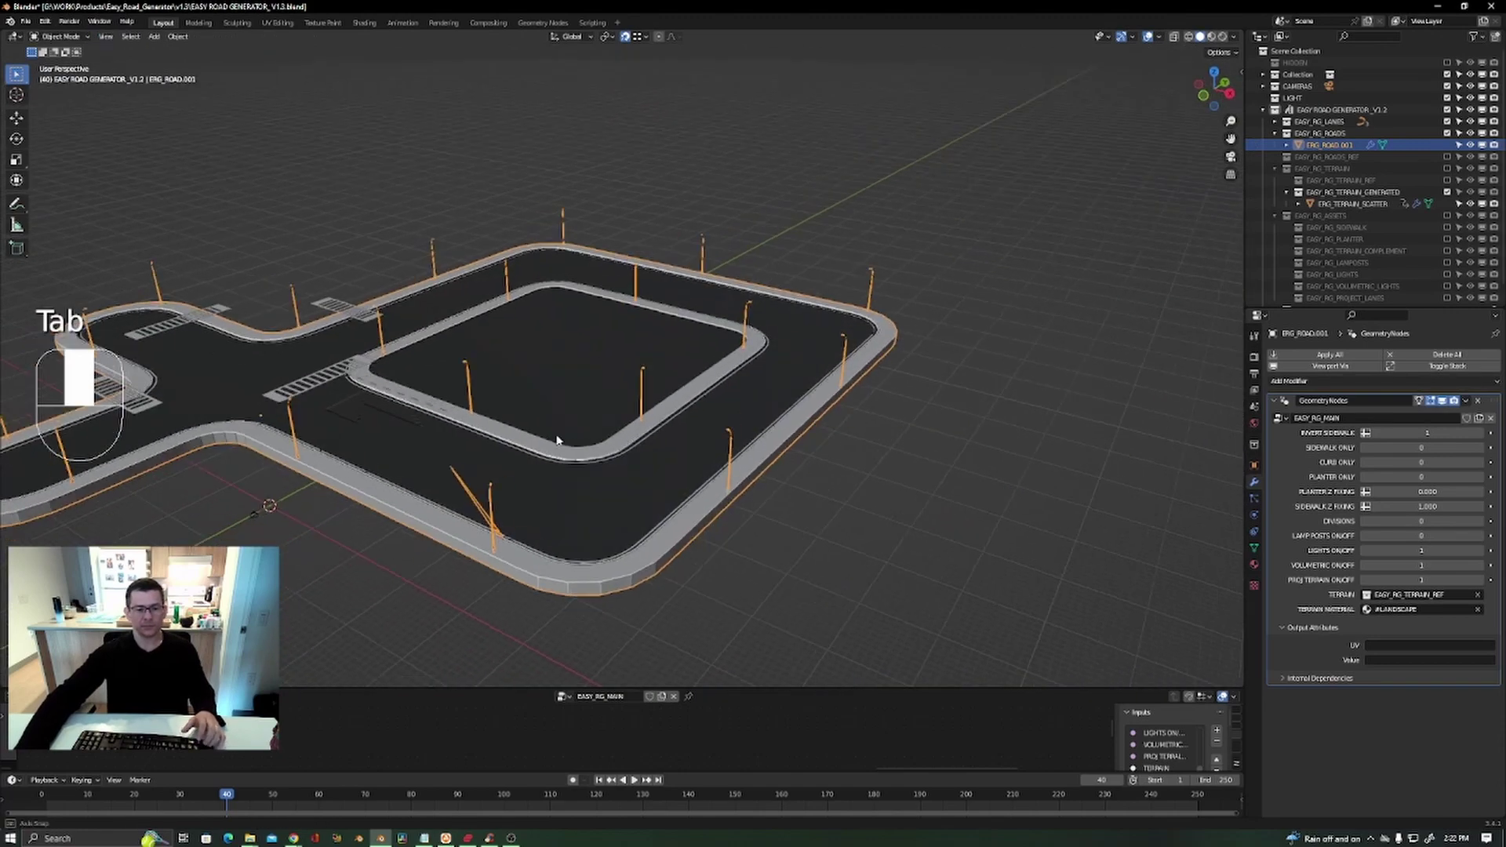
Examine the road surface for stray geometry near the crosswalk and beside the outer curb.
scroll(555, 437, up, 8)
scroll(712, 335, down, 5)
scroll(585, 295, up, 6)
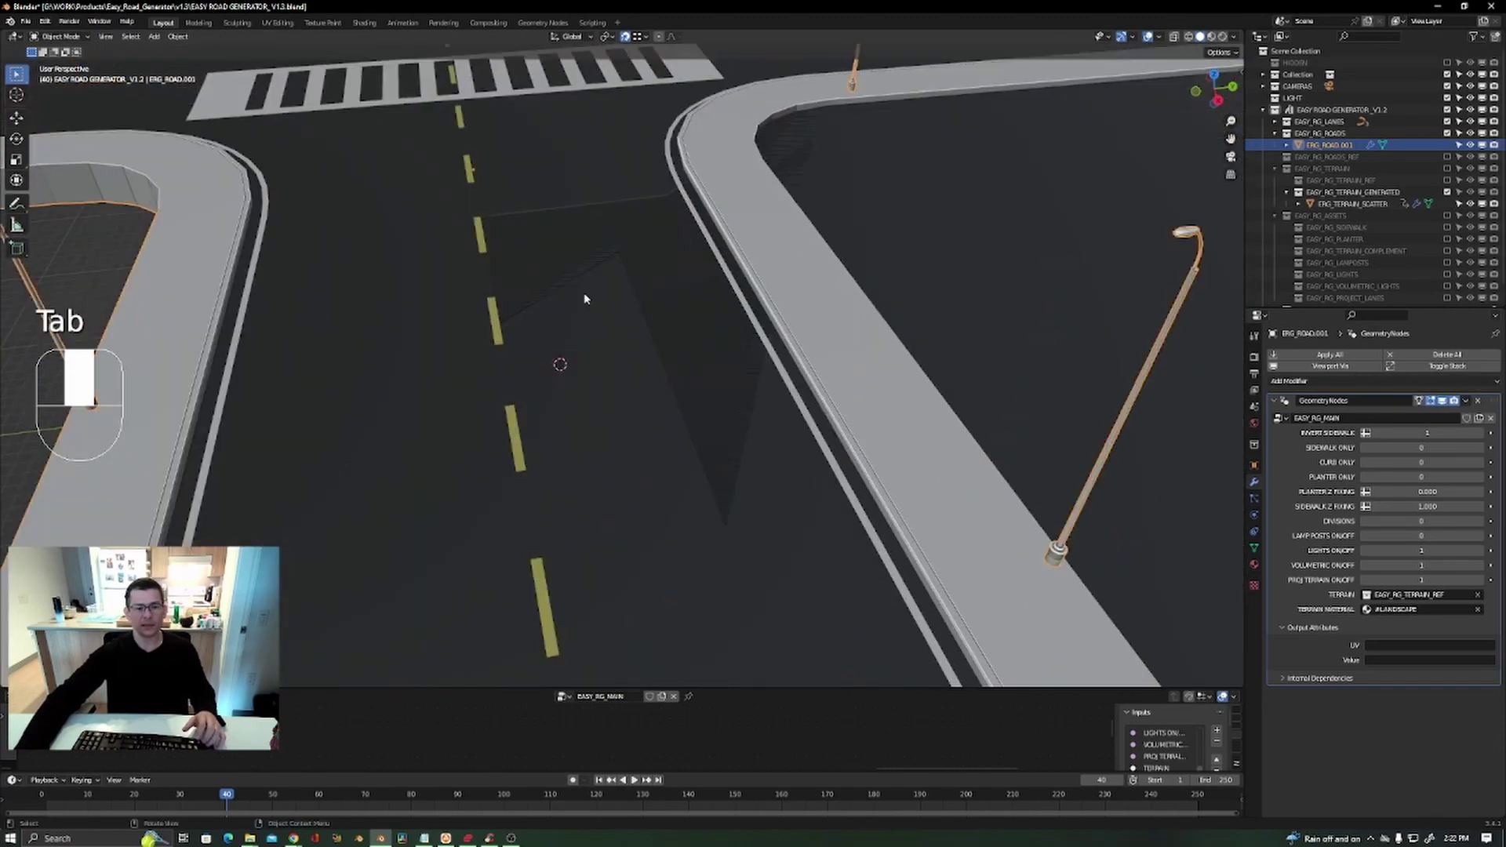
middle_drag(585, 295, 683, 326)
scroll(718, 397, up, 3)
middle_drag(718, 397, 625, 410)
scroll(646, 272, down, 3)
scroll(481, 415, up, 5)
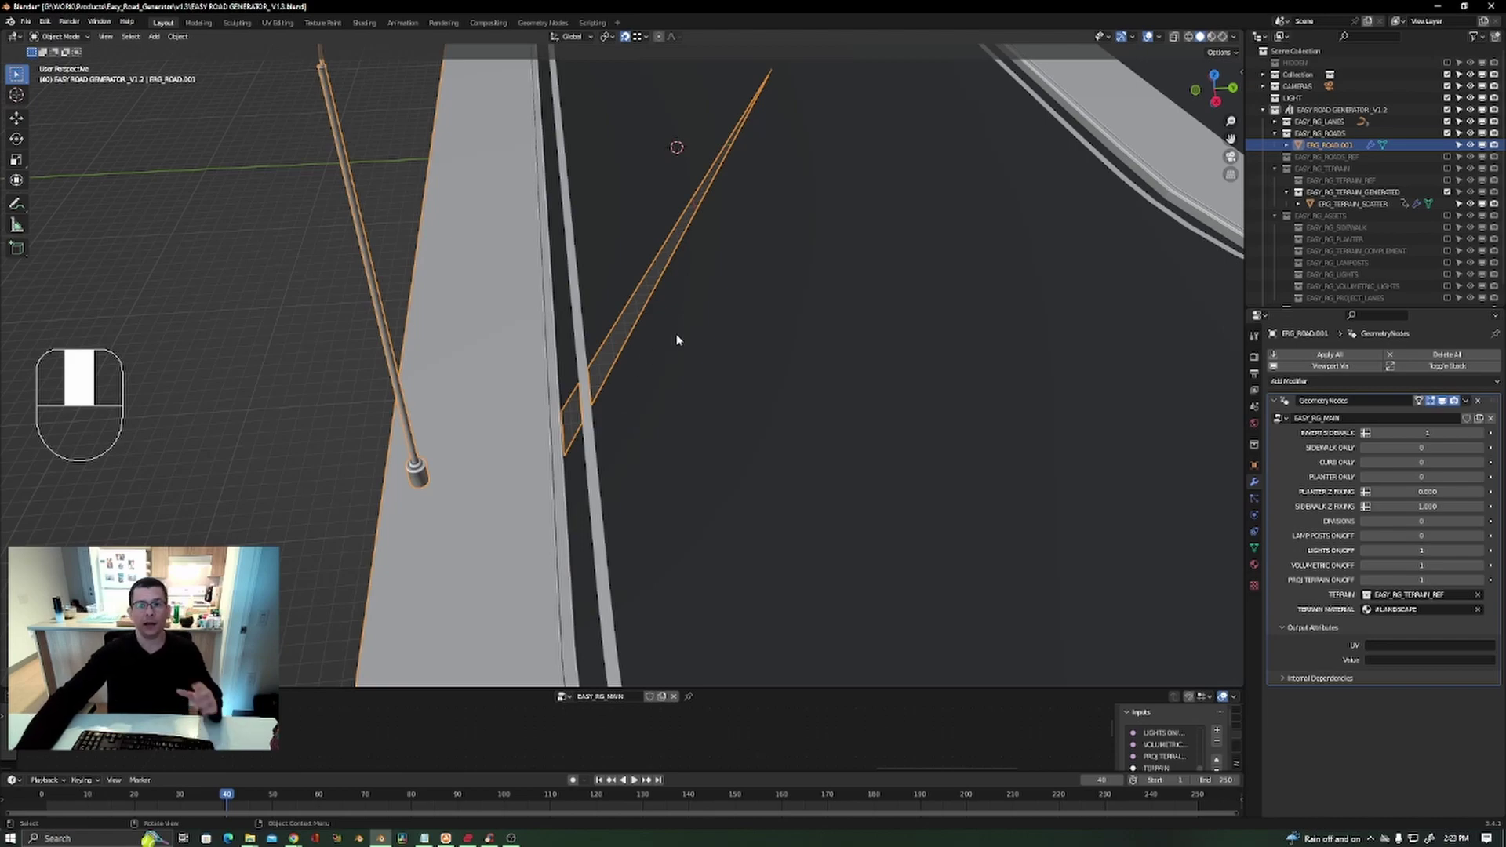
scroll(680, 336, down, 3)
scroll(679, 339, down, 5)
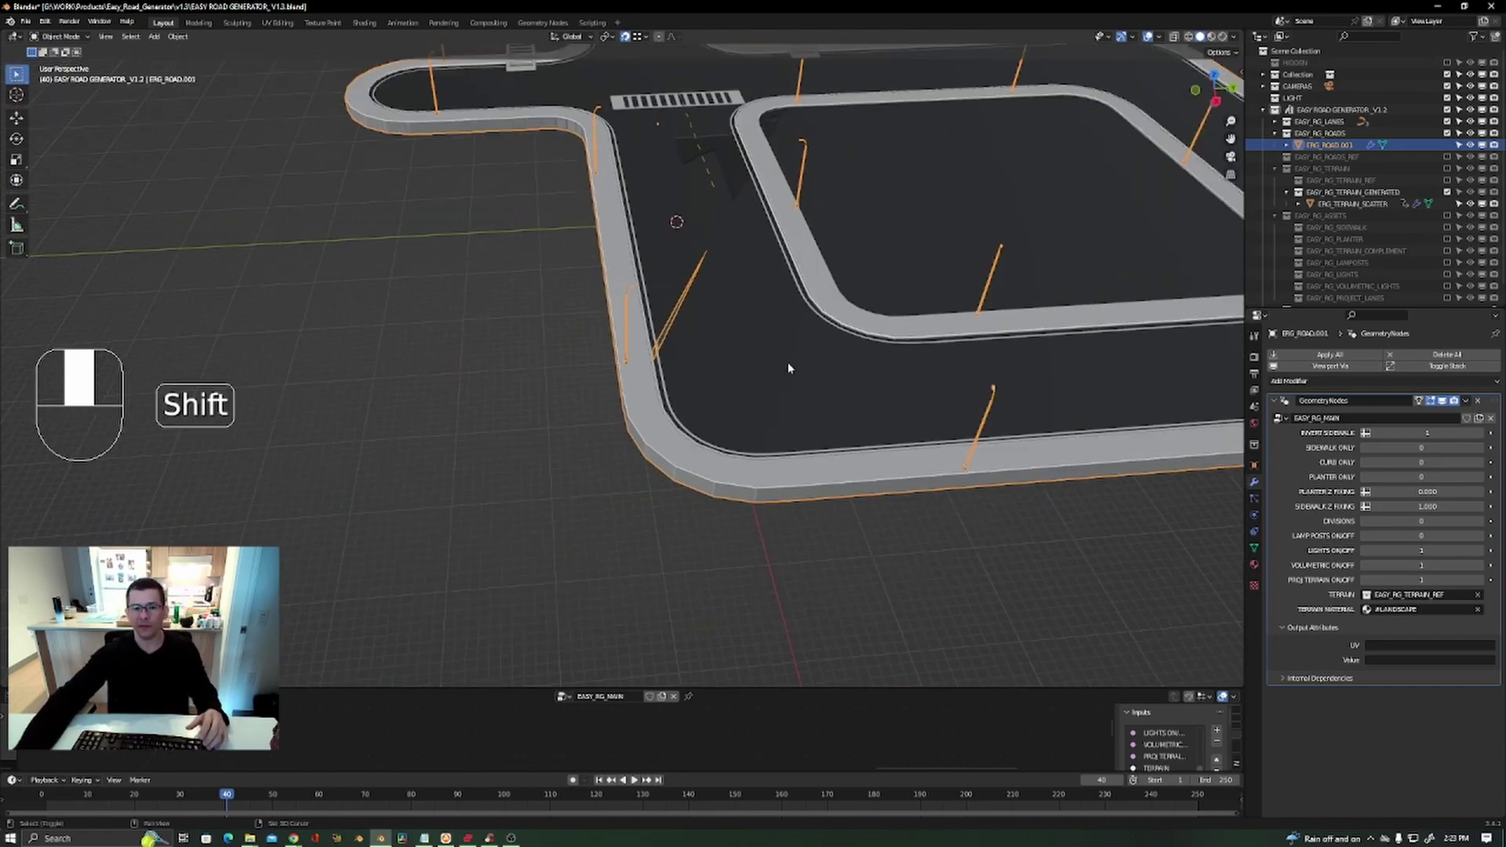
Examine the base mesh of the looped road around the enclosed block in Edit Mode, including from above.
shift+middle_drag(787, 366, 595, 393)
scroll(596, 437, up, 5)
key(Tab)
scroll(595, 426, down, 5)
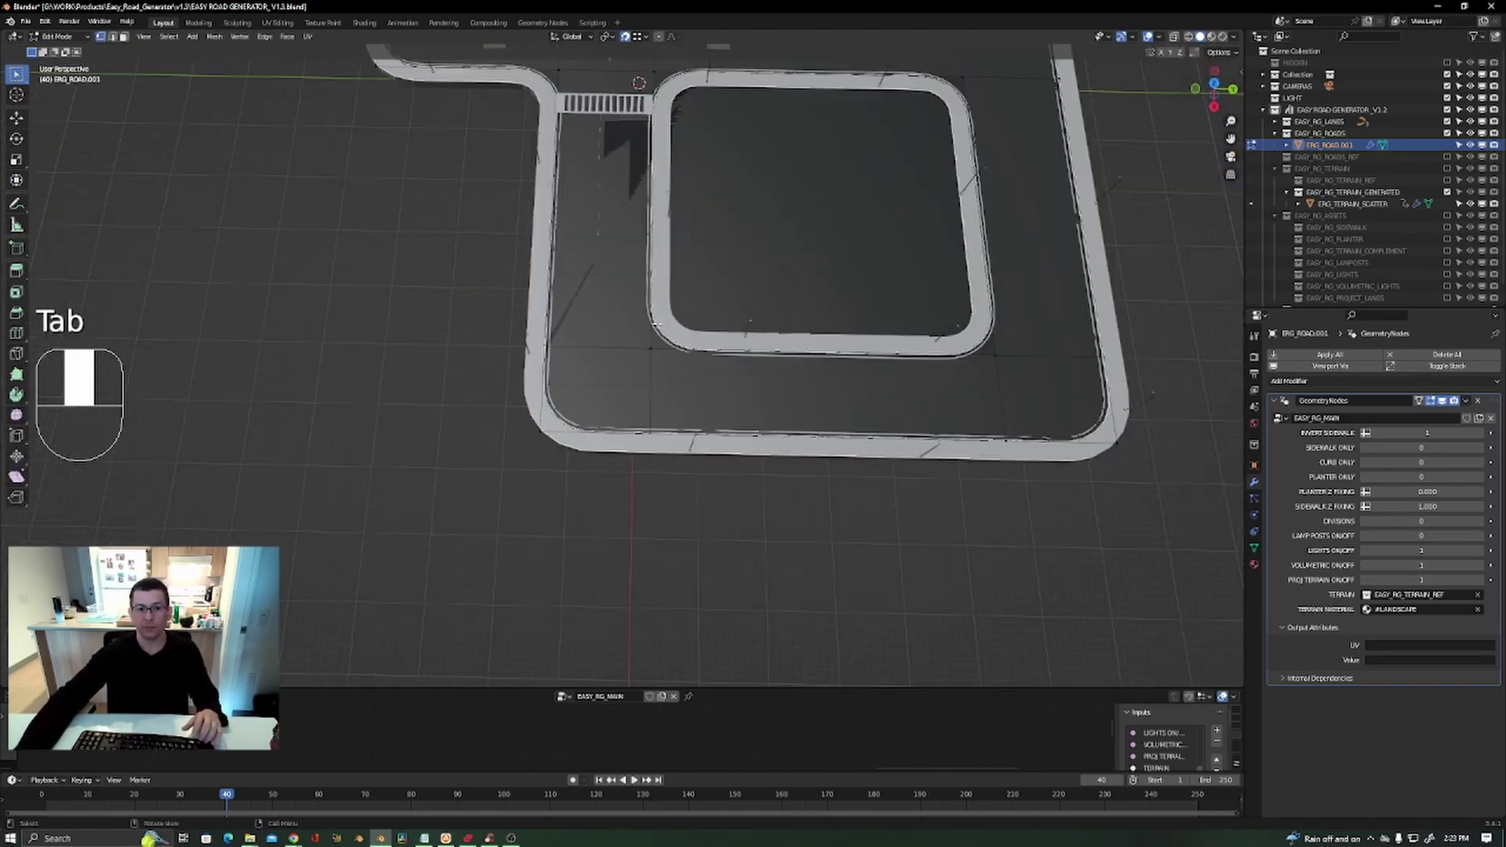
shift+middle_drag(741, 366, 596, 337)
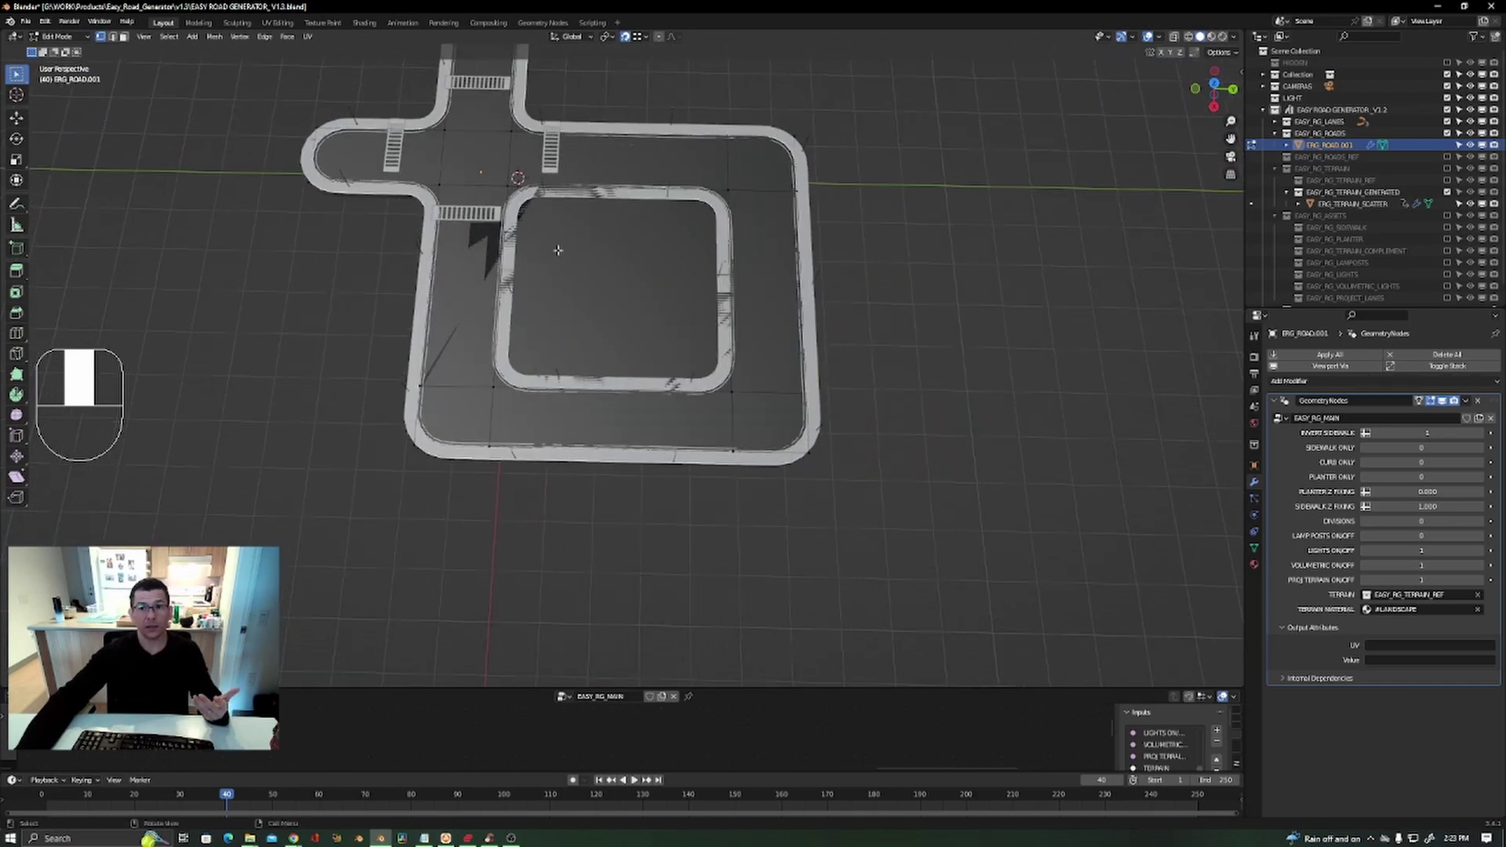
alt+middle_drag(557, 262, 558, 305)
scroll(558, 305, down, 3)
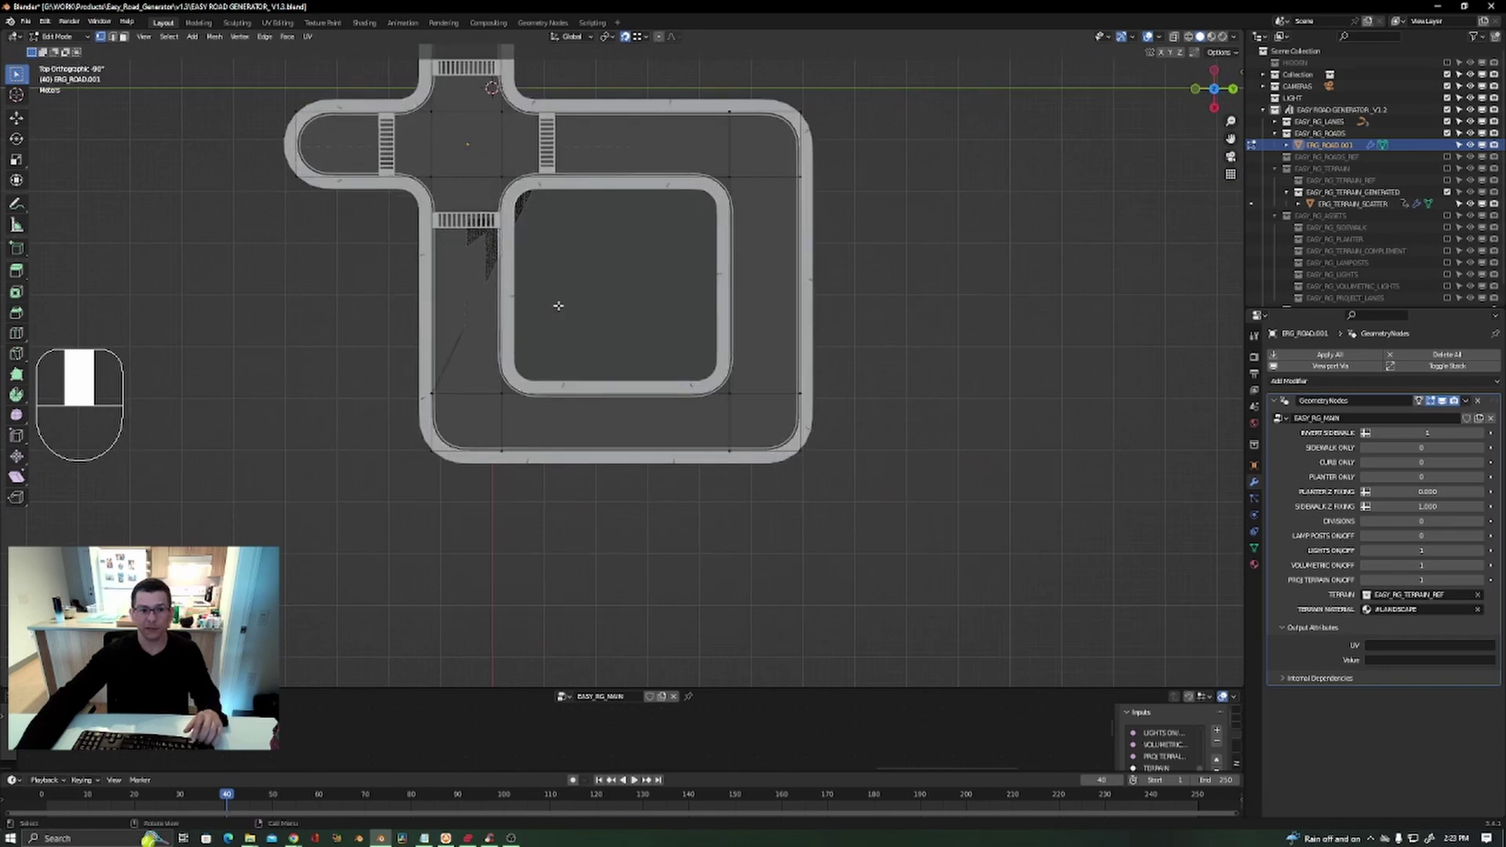
shift+middle_drag(659, 219, 692, 196)
key(Tab)
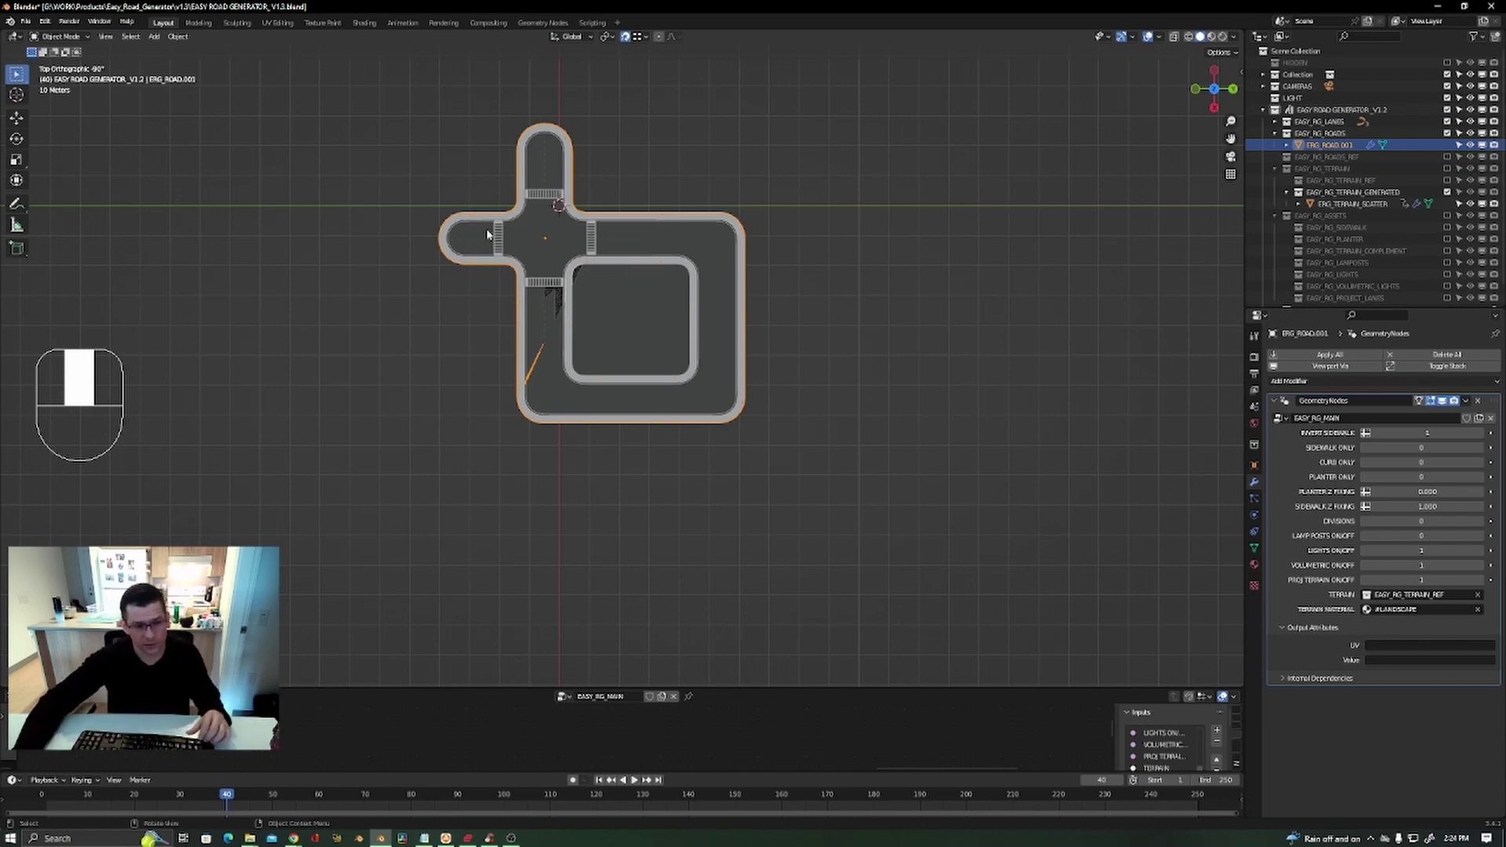
Duplicate the looped road object and place the copy about 108 m away in the negative X direction.
scroll(657, 241, down, 1)
shift+middle_drag(645, 321, 661, 319)
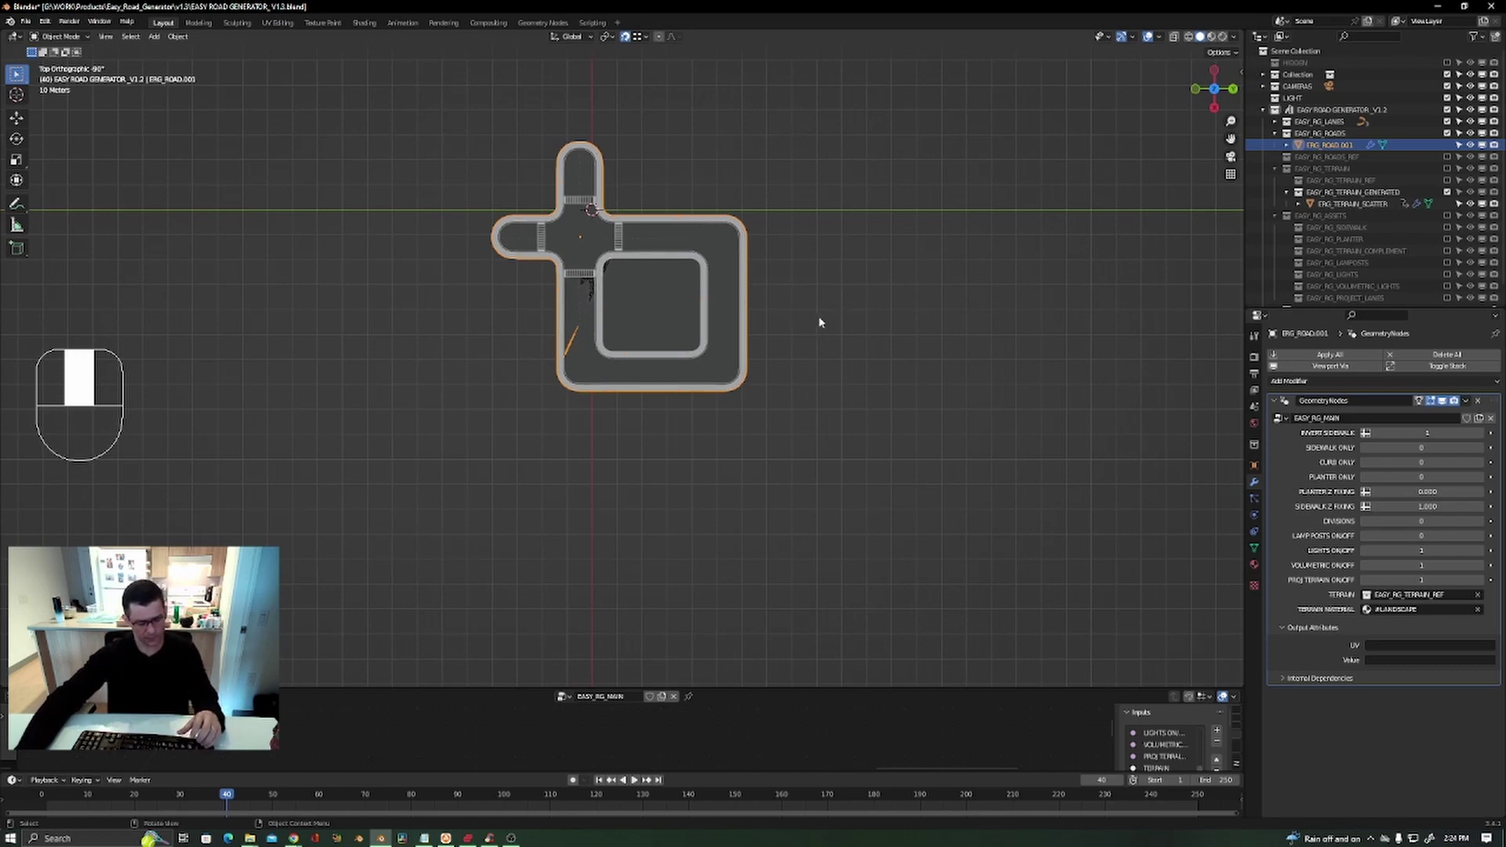
key(shift+d)
key(x)
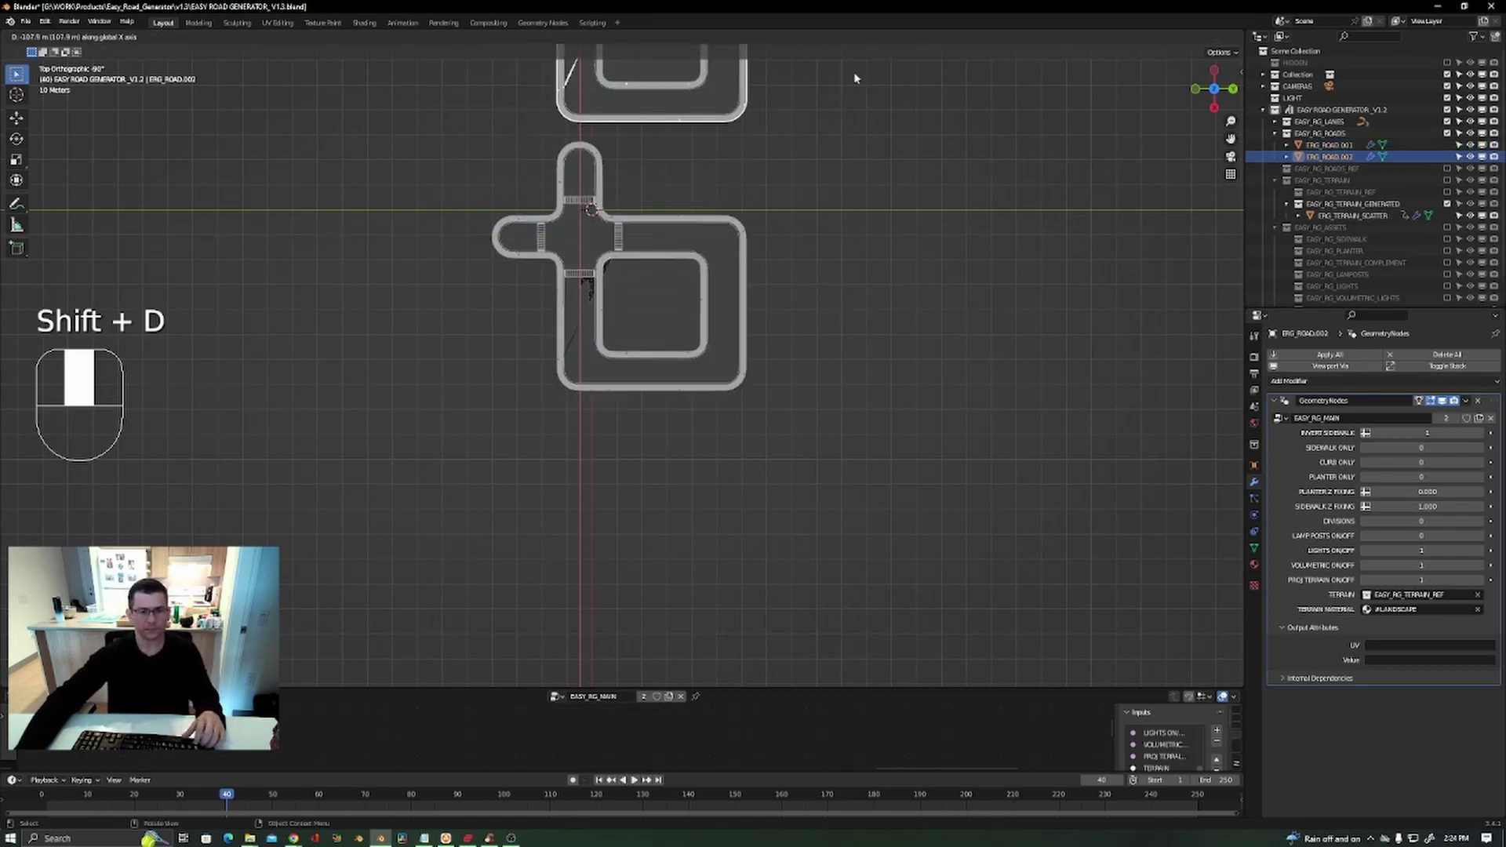
click(854, 78)
shift+middle_drag(679, 134, 676, 252)
scroll(676, 250, down, 3)
scroll(643, 182, up, 5)
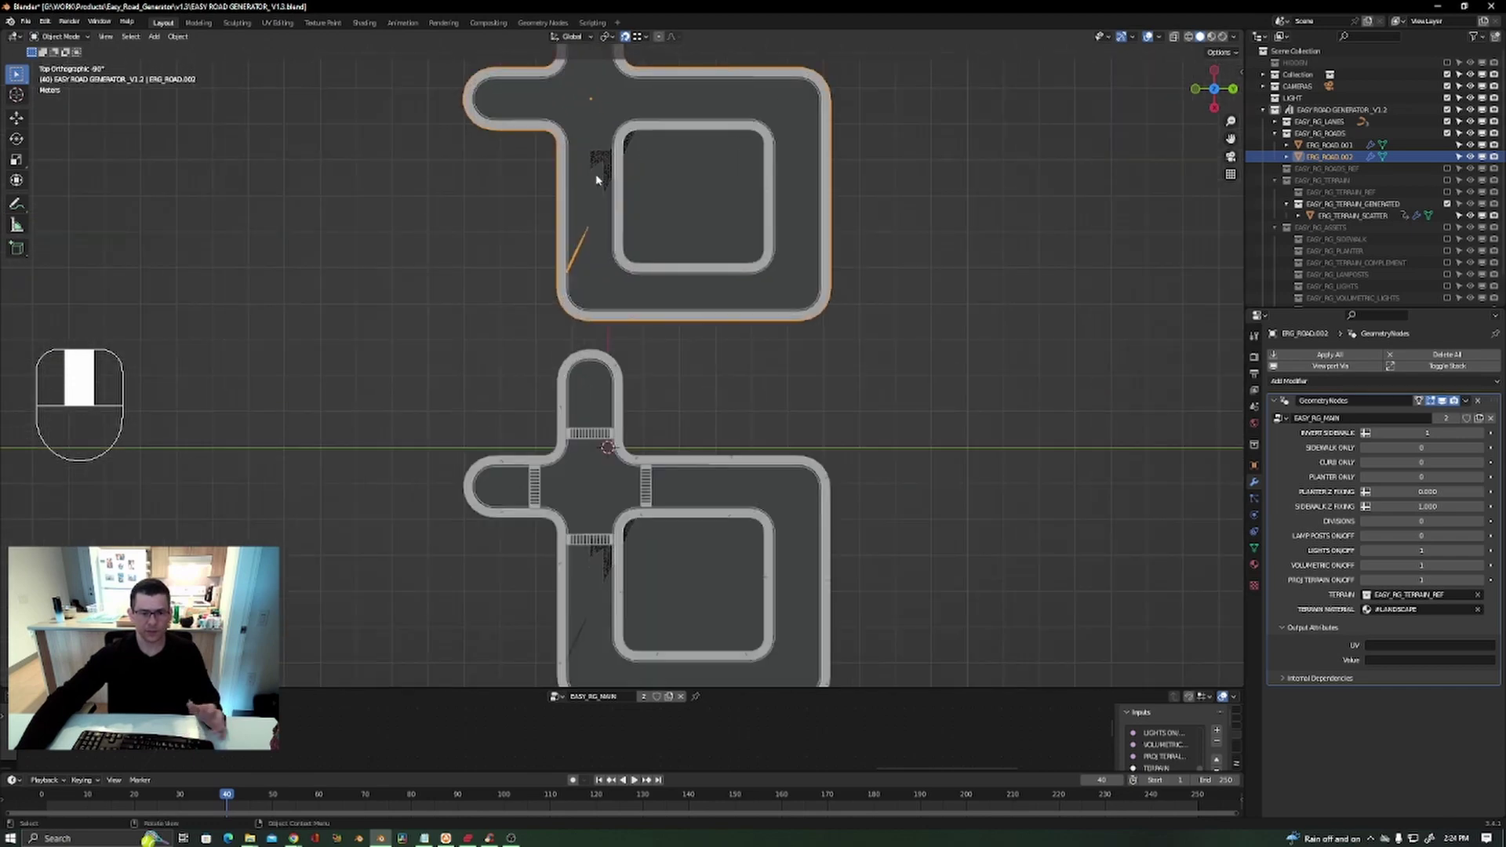
Move ERG_ROAD.002 out of the EASY_RG_ROADS collection directly into the EASY ROAD GENERATOR_V1.2 collection.
shift+middle_drag(668, 198, 793, 208)
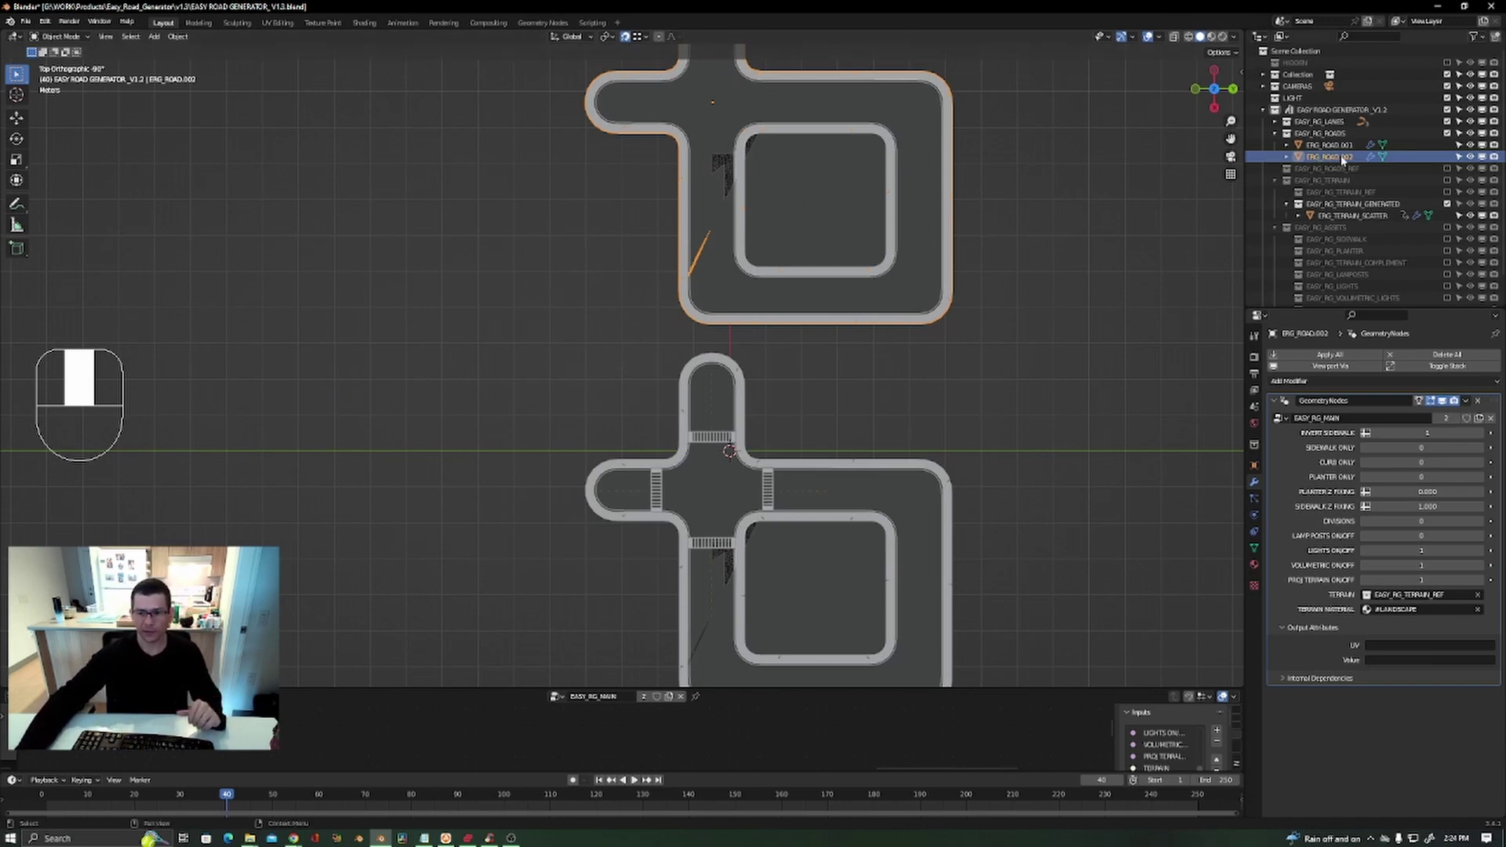
drag(1346, 156, 1343, 110)
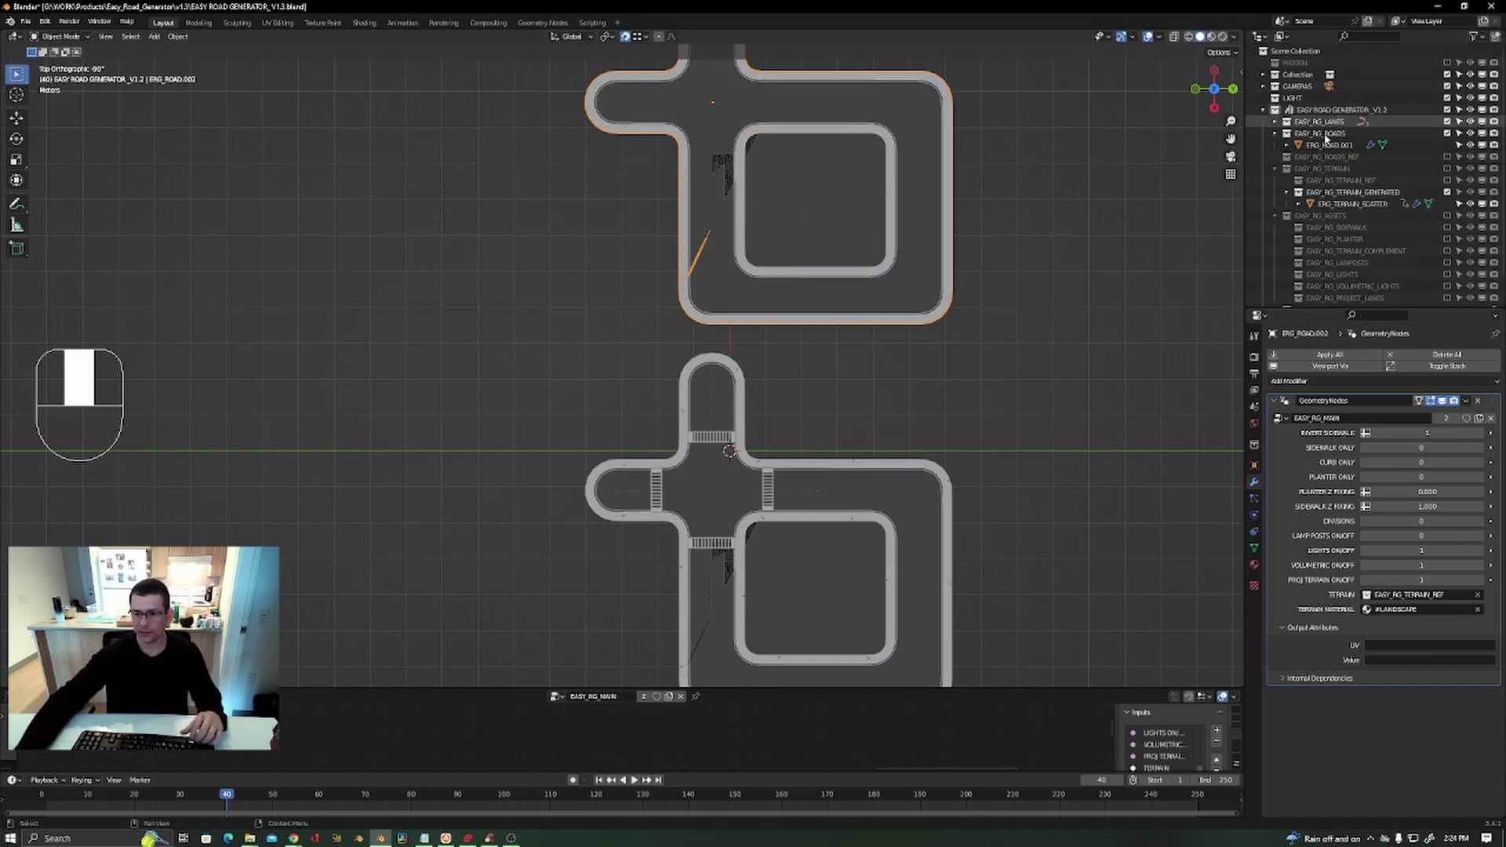
Collapse the generator's sub-collections and move the EASY_RG_ROADS_REF collection into EASY_RG_ASSETS.
scroll(1331, 218, down, 1)
click(1274, 106)
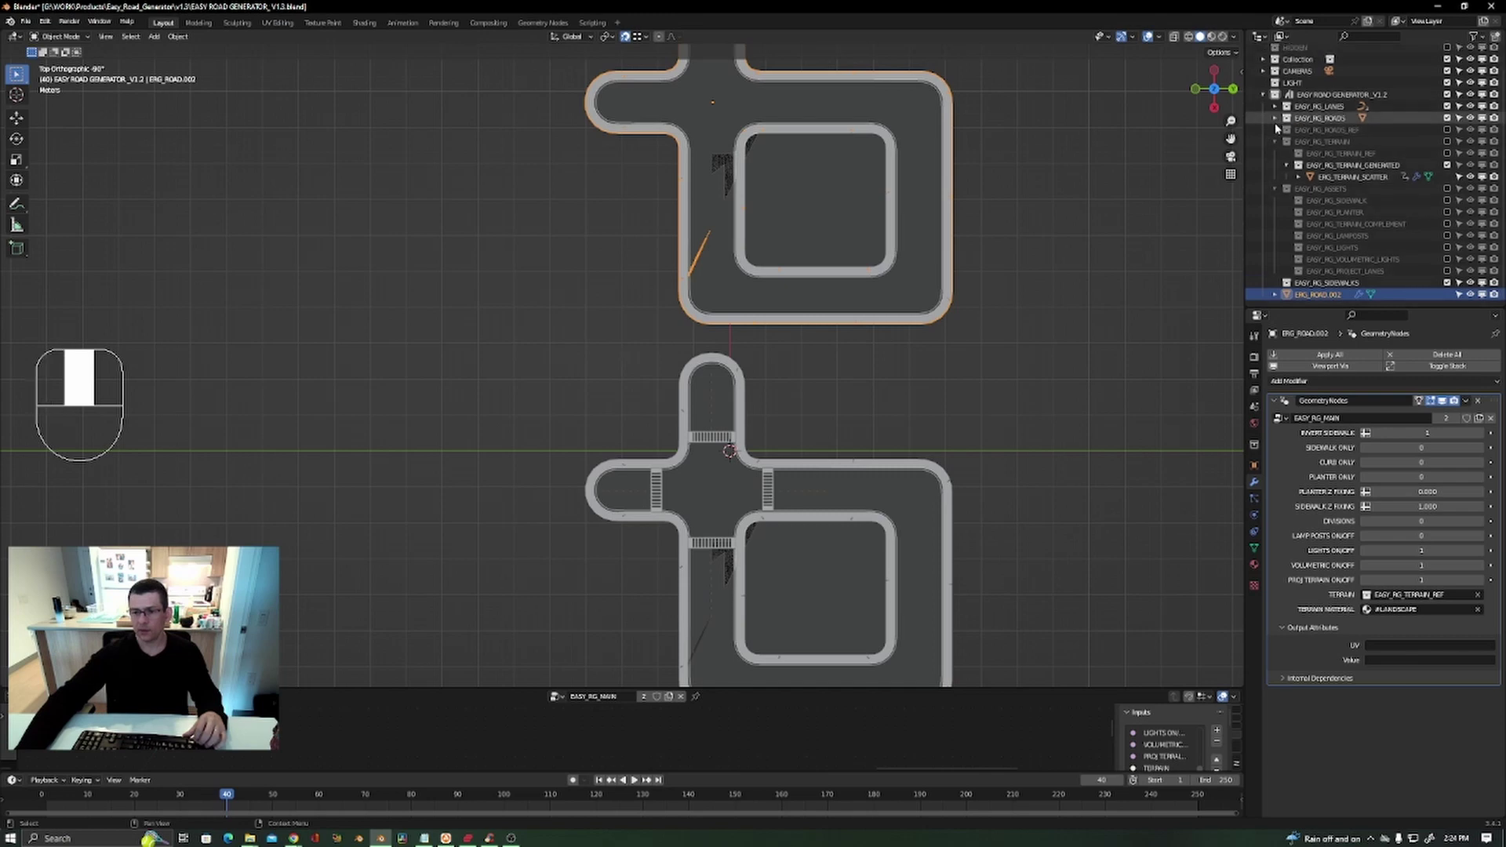
click(1275, 142)
scroll(1276, 144, up, 1)
click(1276, 169)
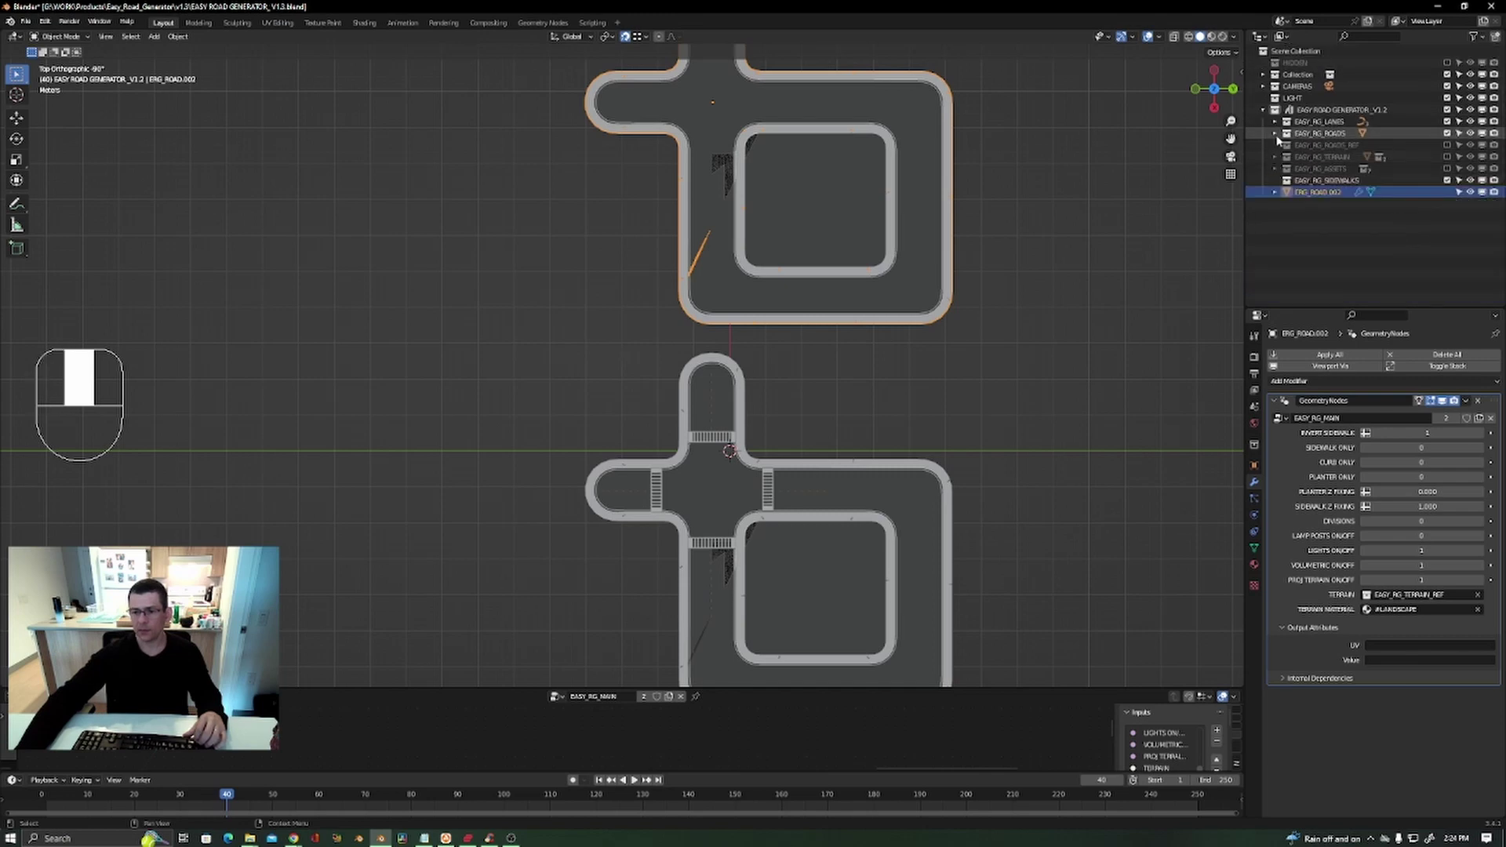
click(1275, 133)
click(1274, 133)
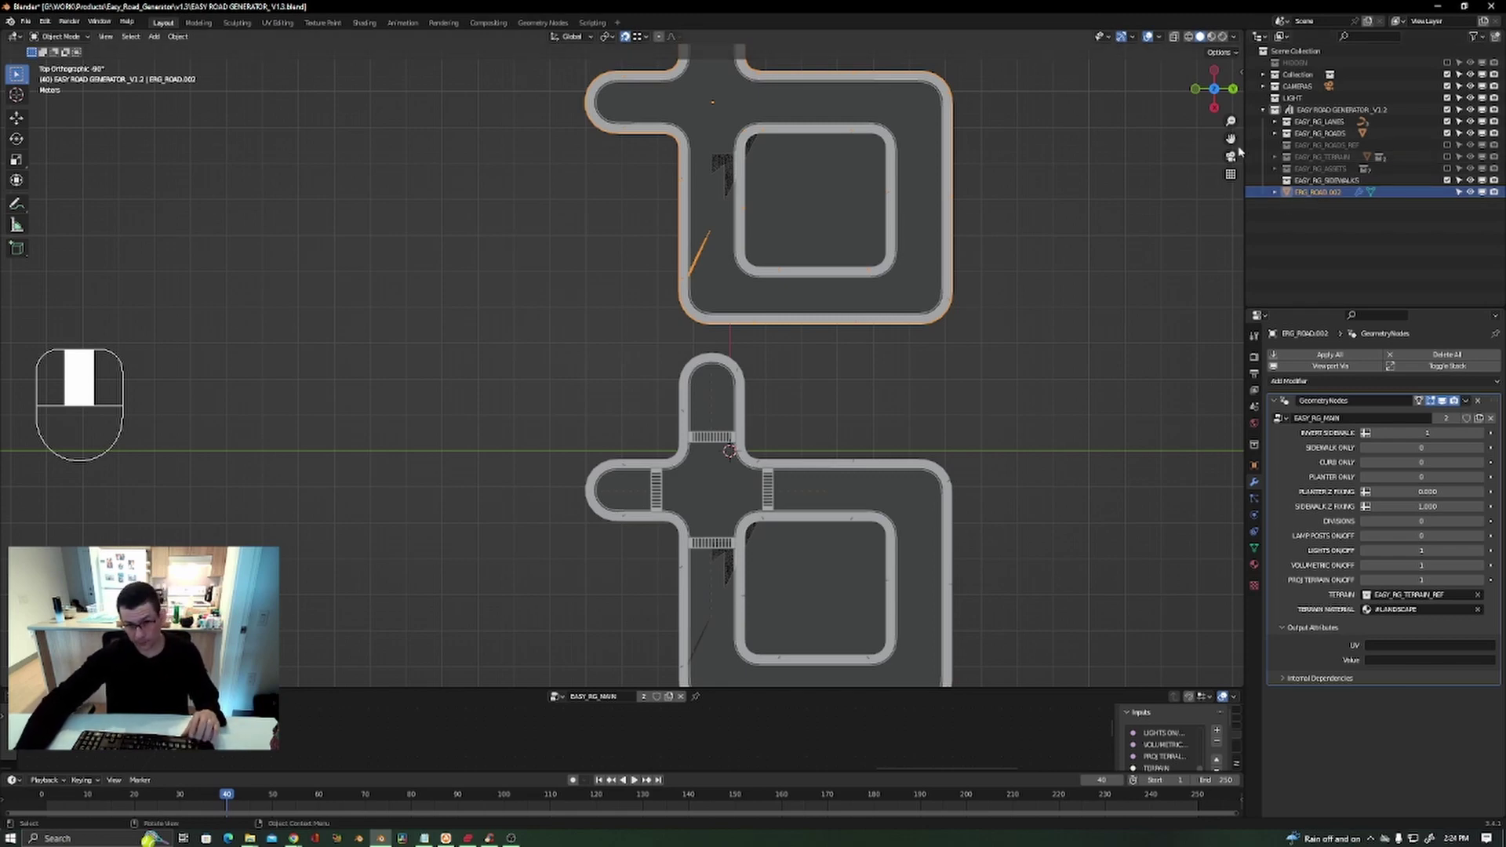
click(1334, 146)
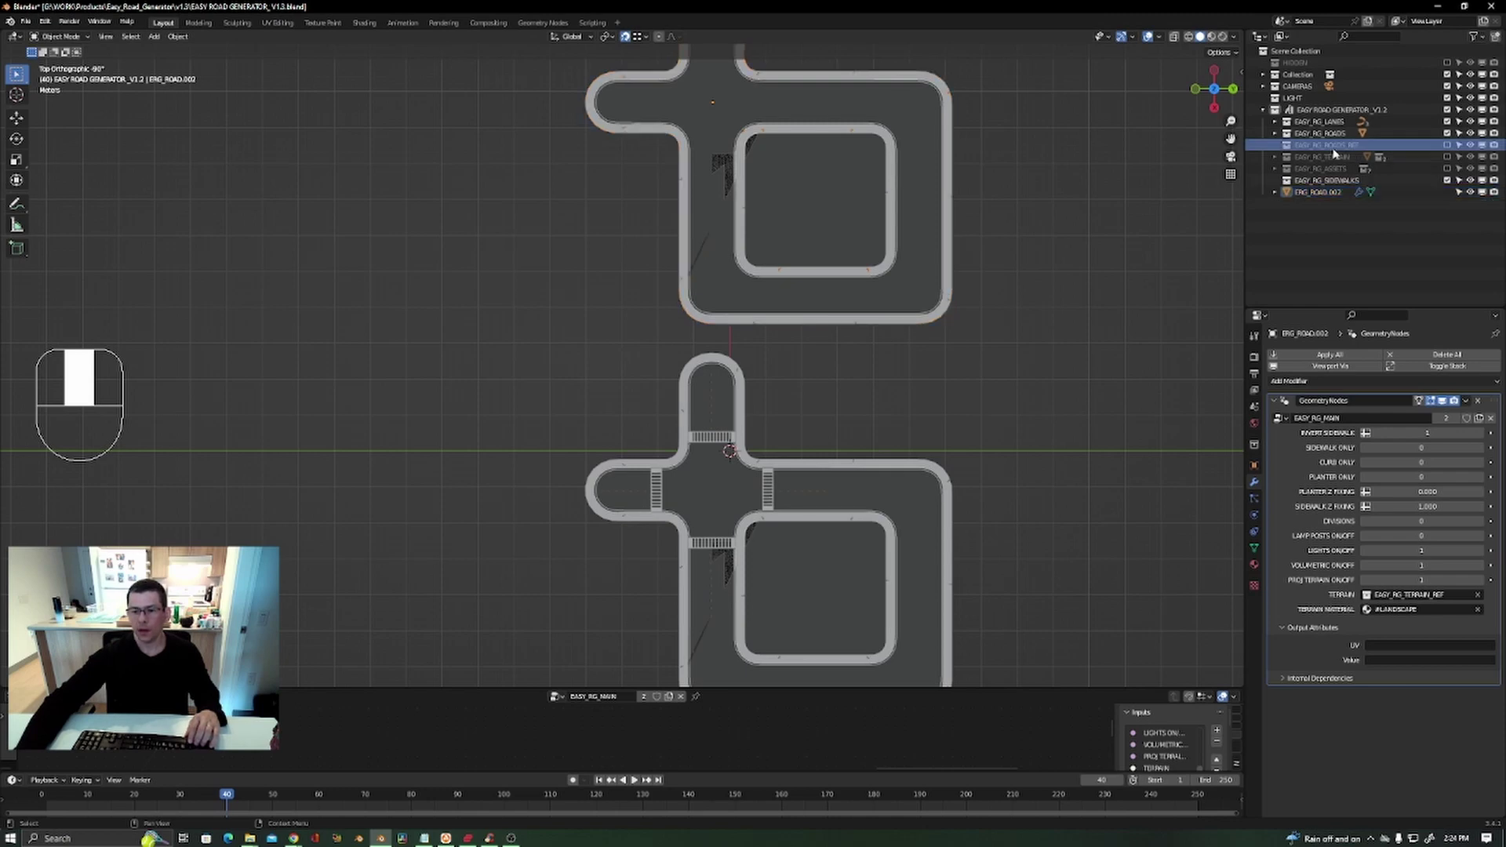
drag(1333, 147, 1325, 170)
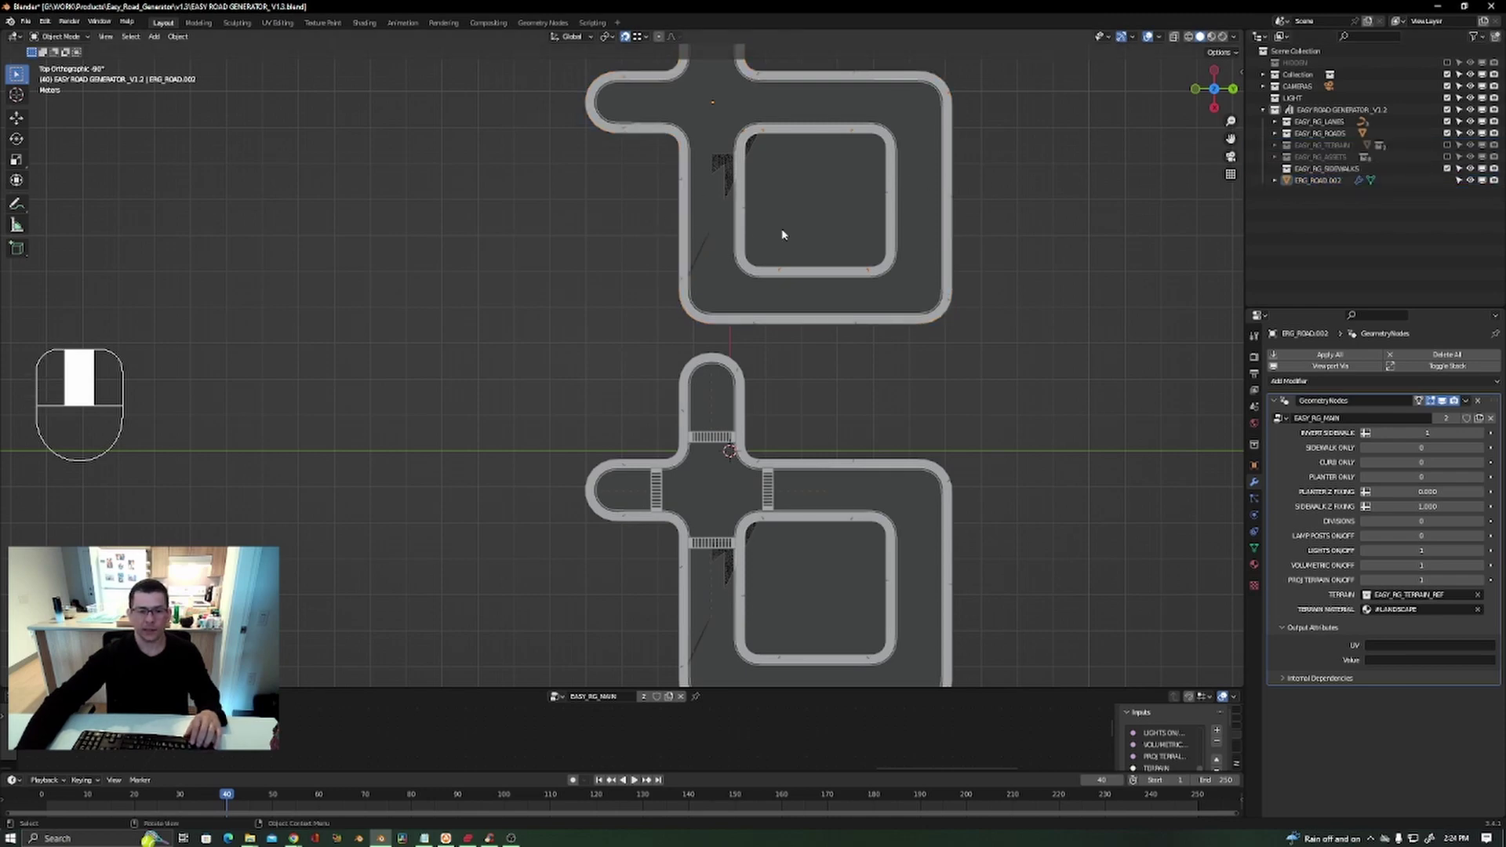
Delete the three faces forming the original loop's two outer sides and their shared corner, opposite the intersection.
scroll(783, 235, down, 4)
scroll(785, 328, up, 3)
shift+middle_drag(845, 393, 885, 353)
click(788, 313)
key(Tab)
drag(950, 301, 802, 442)
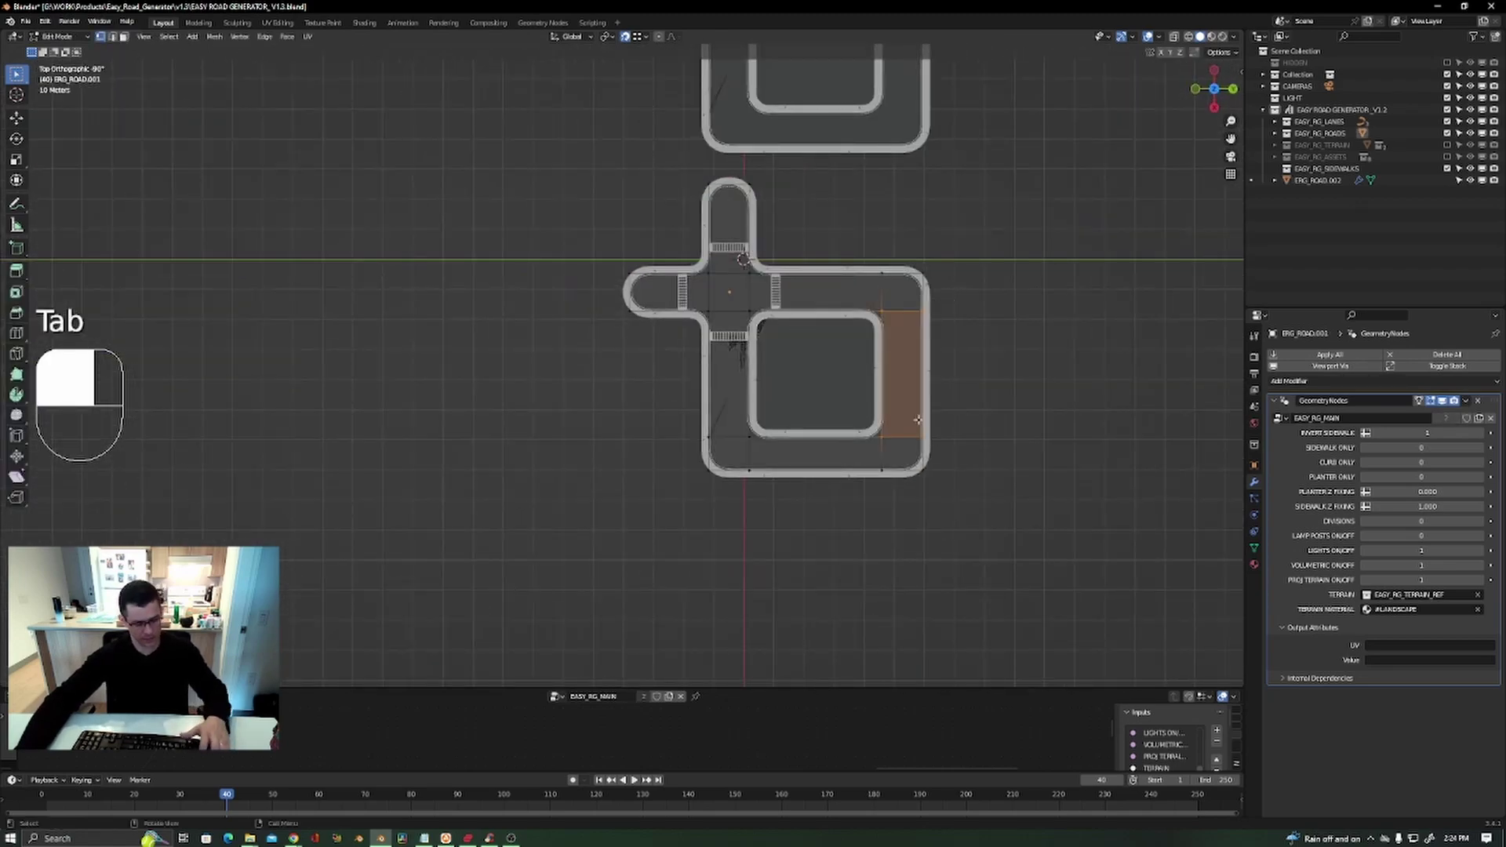
key(3)
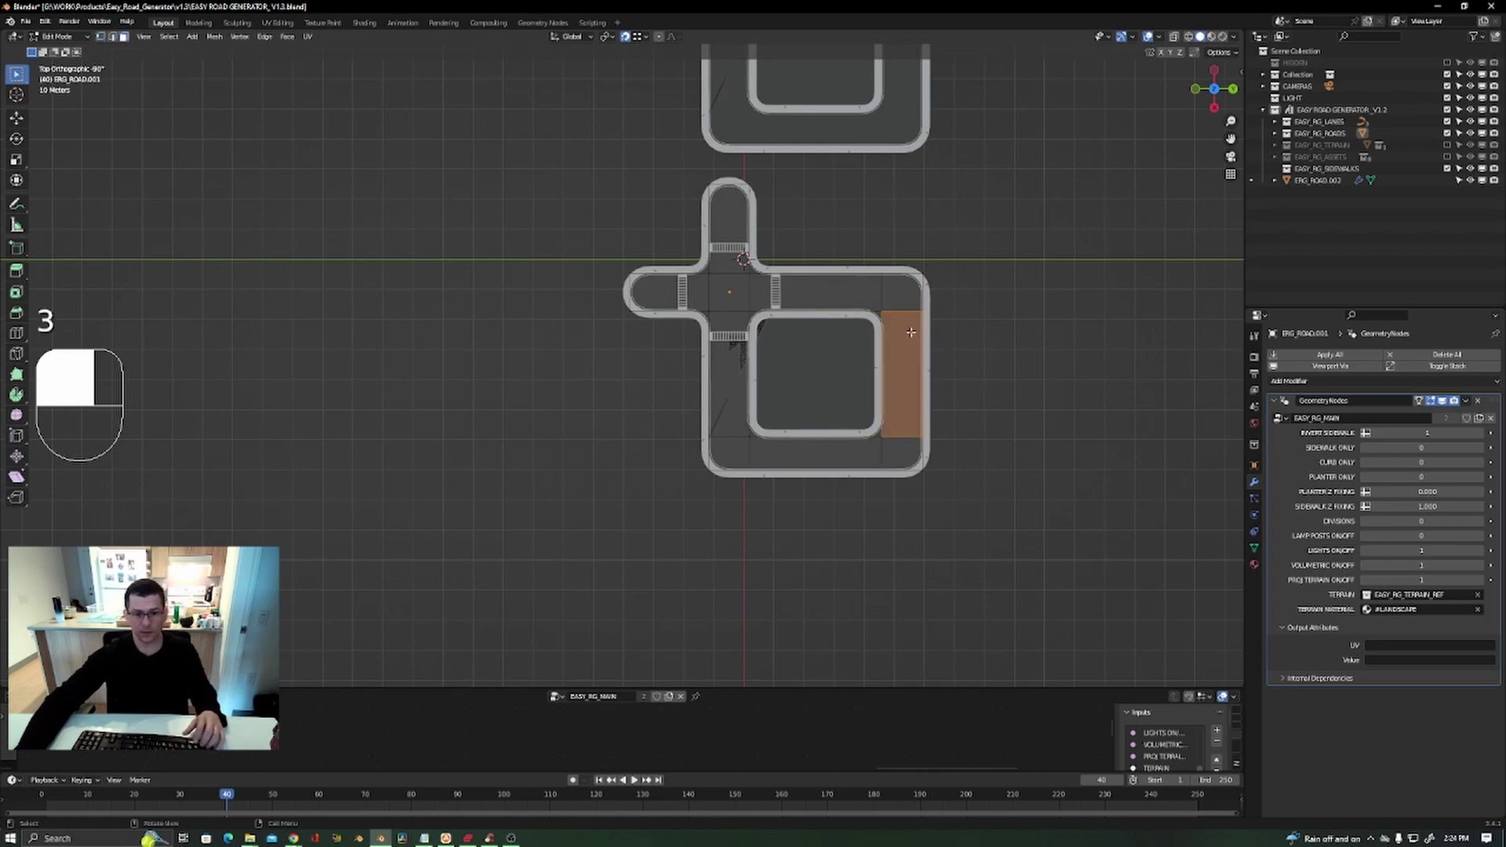
drag(950, 297, 779, 500)
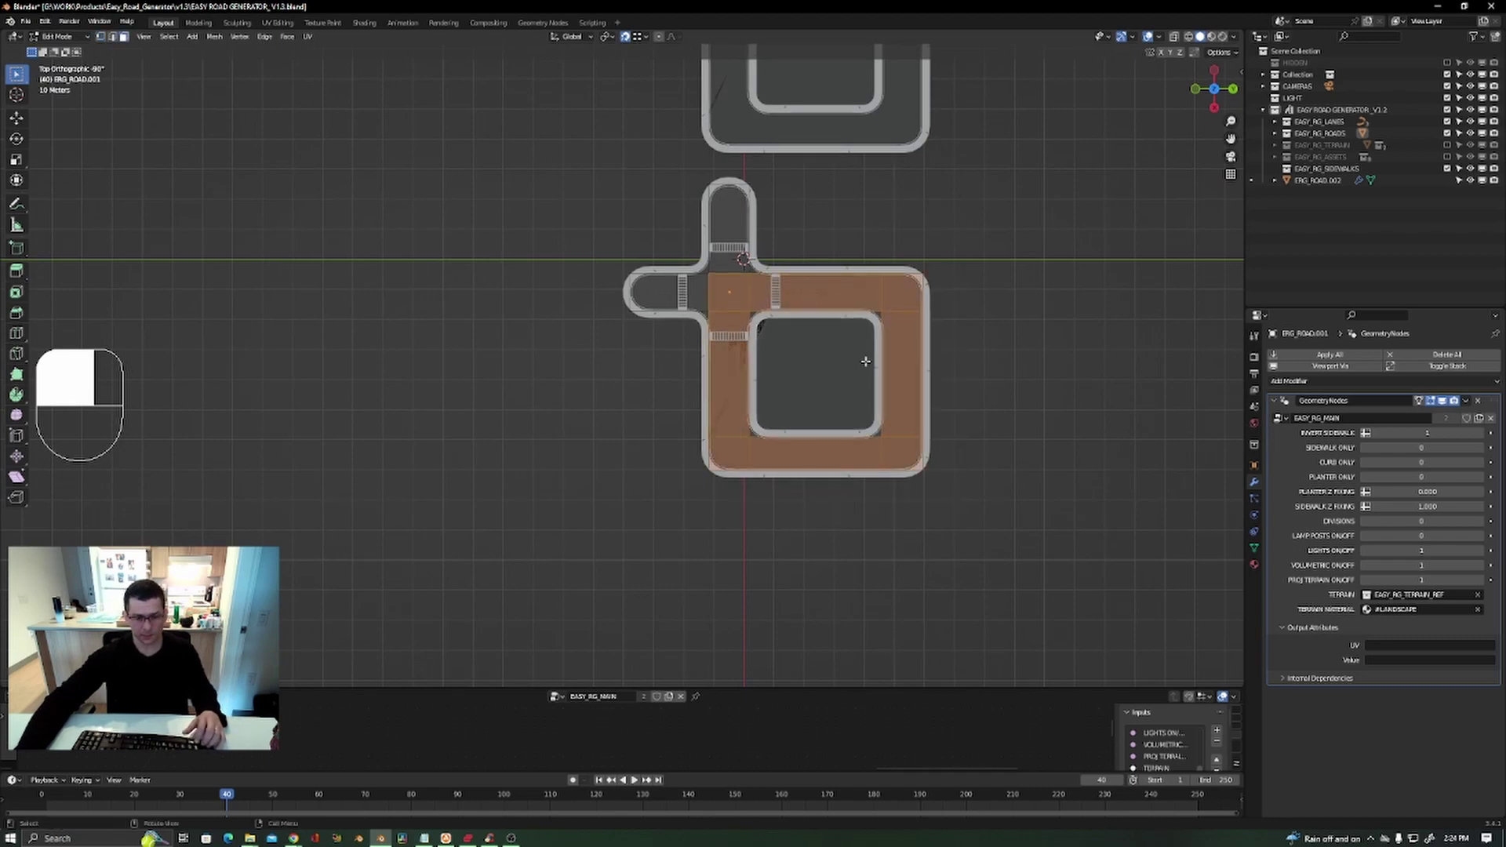
drag(961, 342, 817, 506)
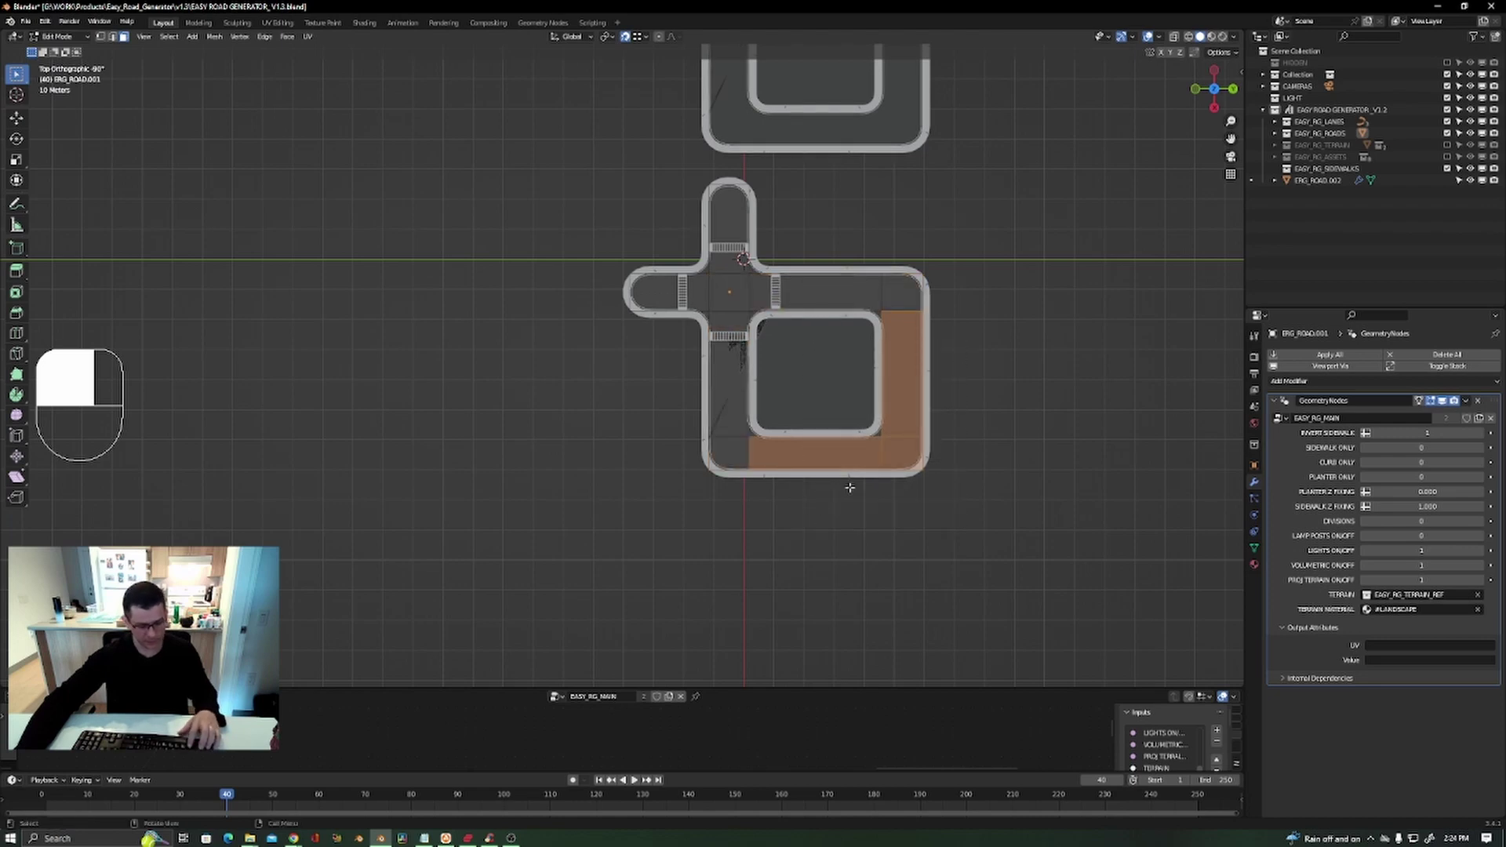
key(x)
click(850, 487)
Examine the opened four-arm intersection and its rounded sidewalk ends in Edit Mode and Object Mode.
scroll(858, 325, down, 3)
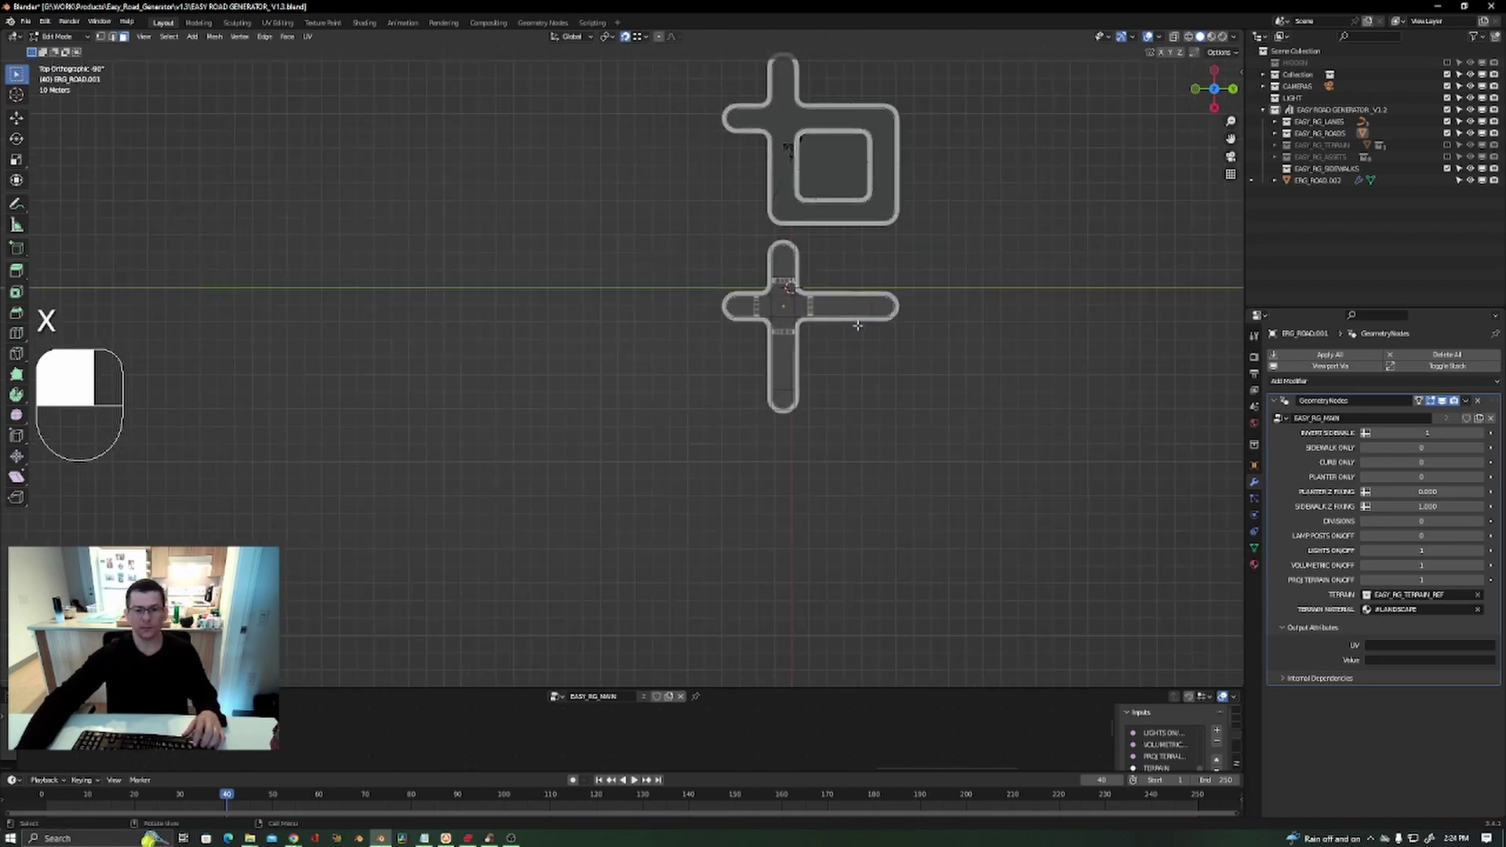
scroll(846, 276, up, 3)
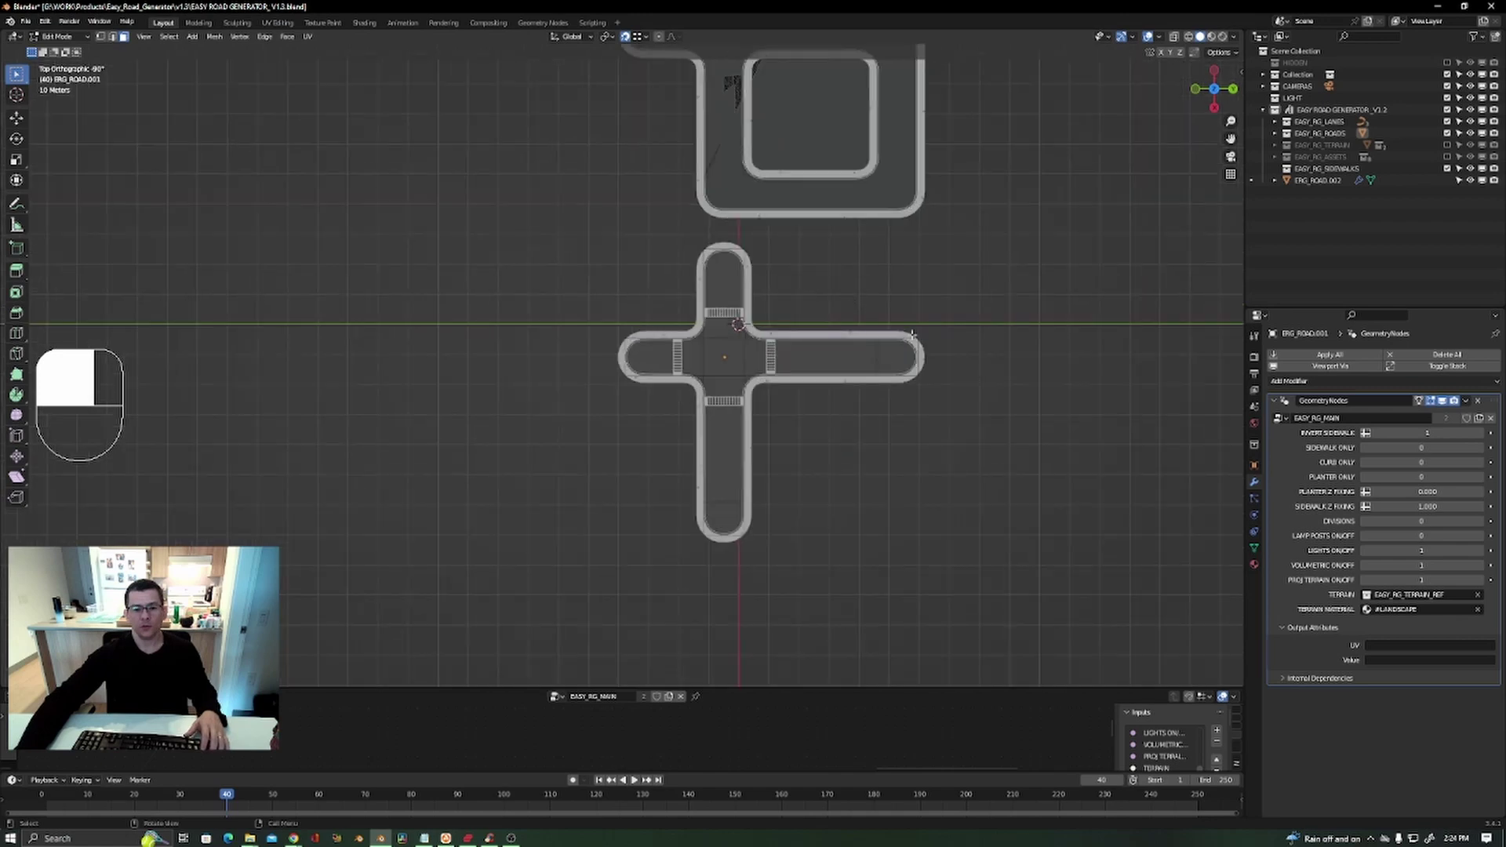
shift+middle_drag(894, 313, 863, 364)
scroll(894, 350, down, 2)
scroll(788, 469, up, 4)
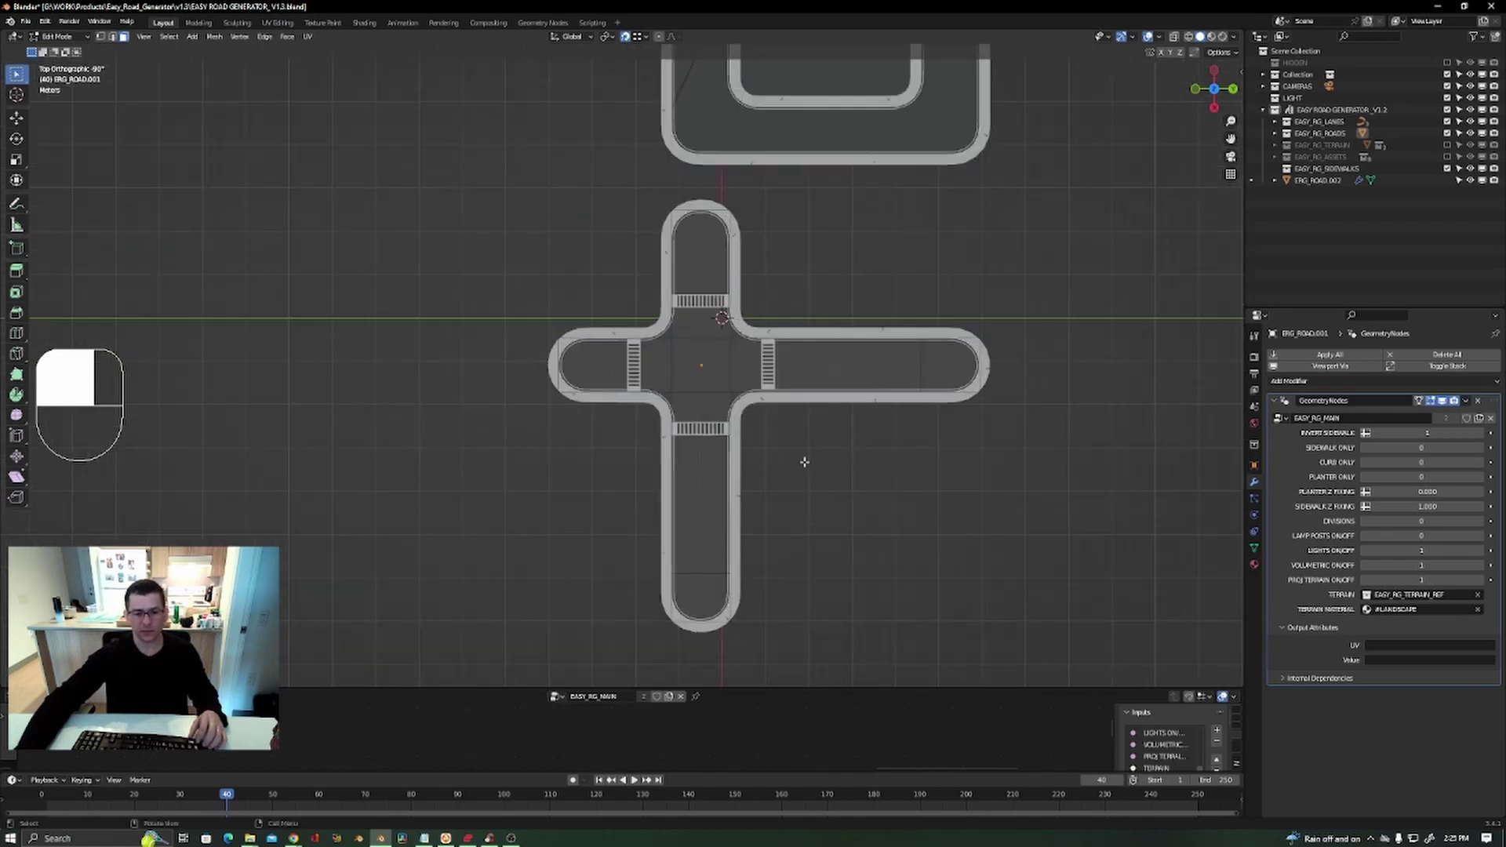
scroll(864, 164, down, 3)
shift+middle_drag(789, 240, 770, 299)
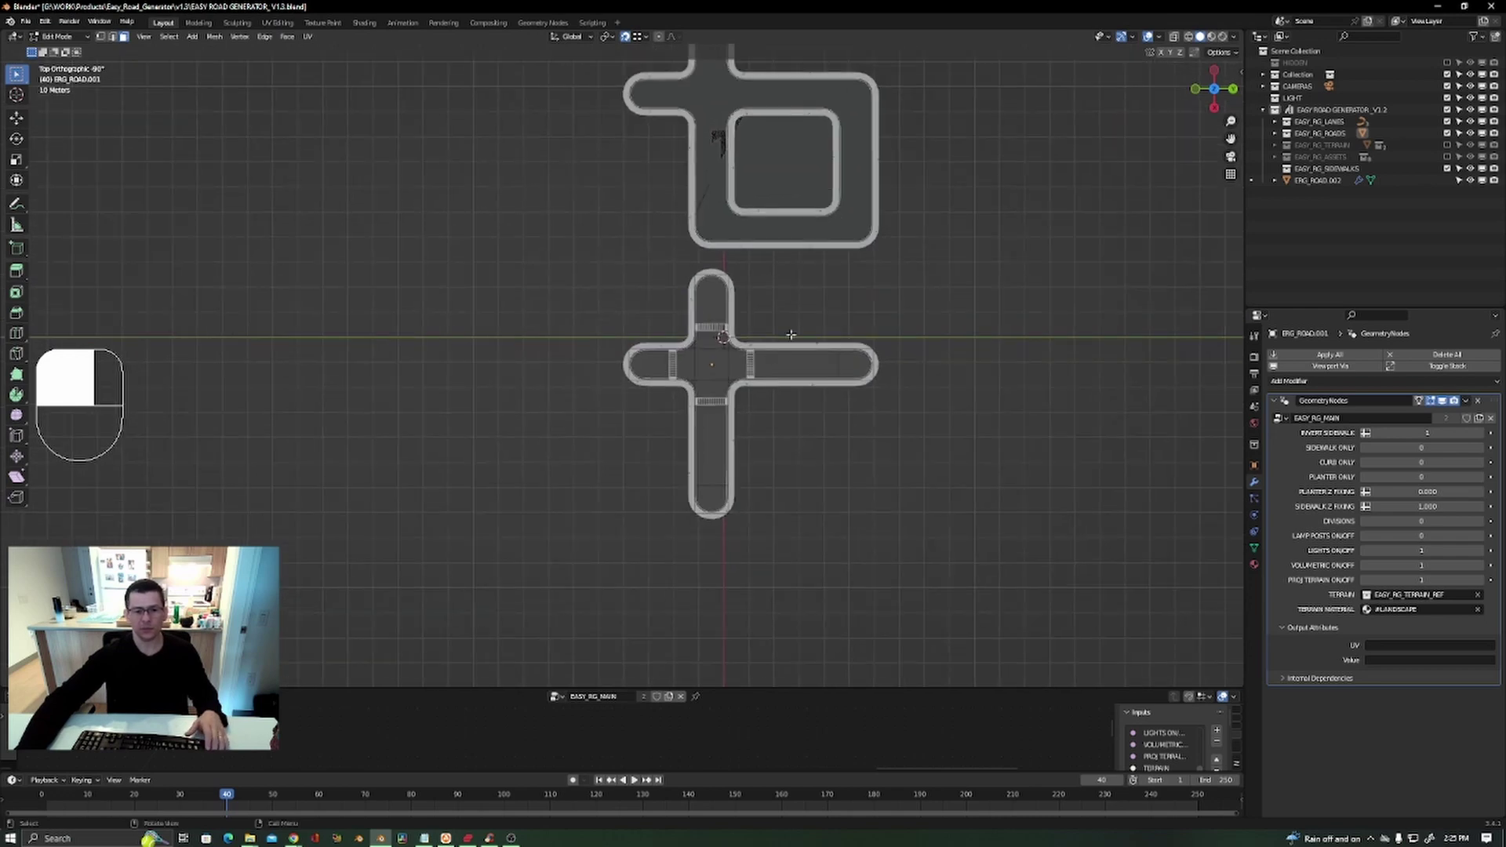
key(Tab)
scroll(815, 364, up, 2)
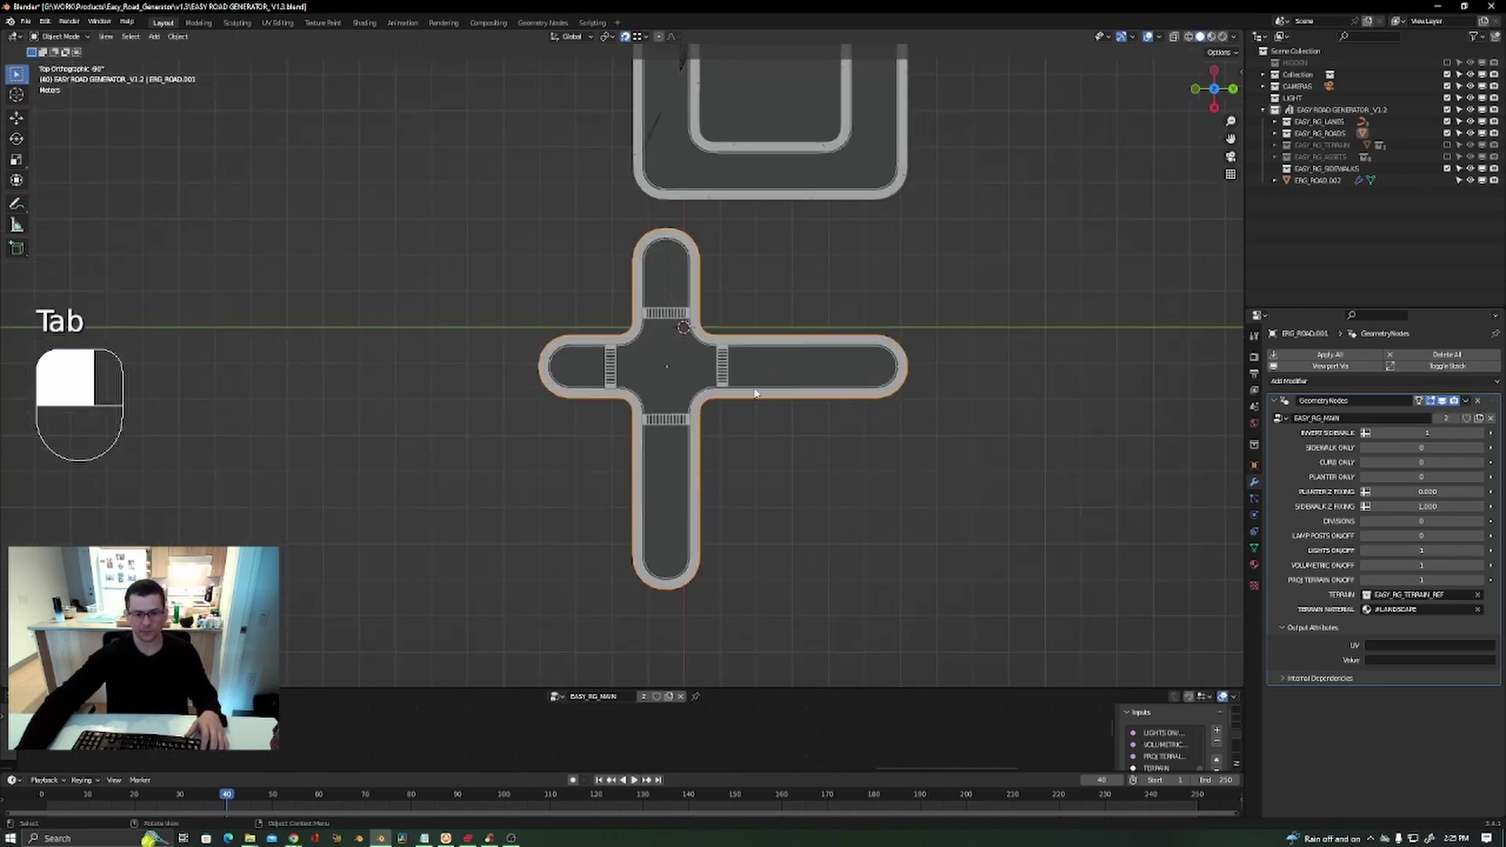
Dissolve the cross edges near the ends of the intersection's two long arms in Edit Mode.
key(Tab)
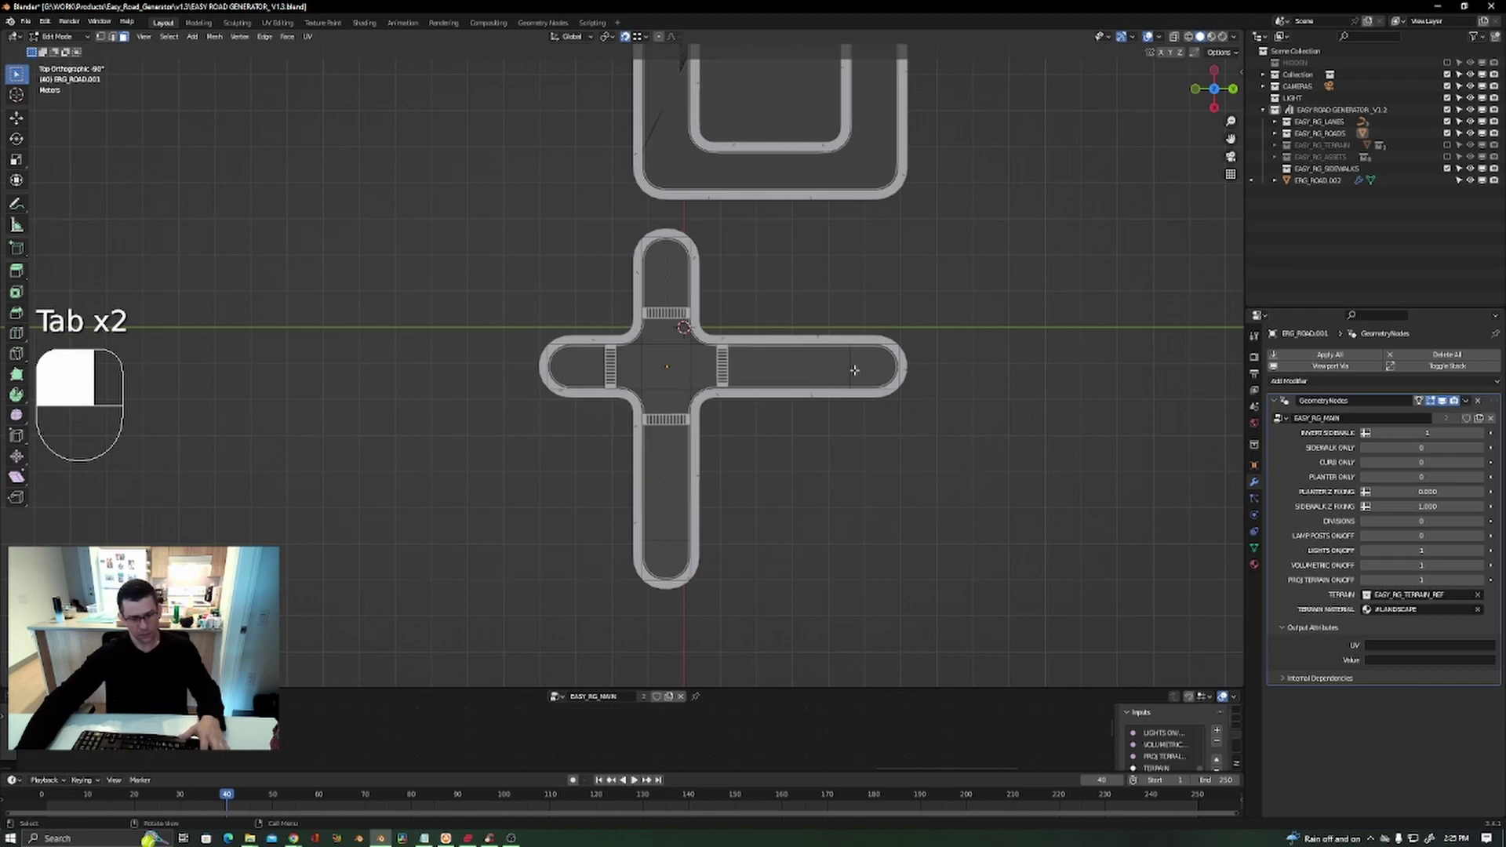
key(2)
click(850, 367)
shift+click(665, 540)
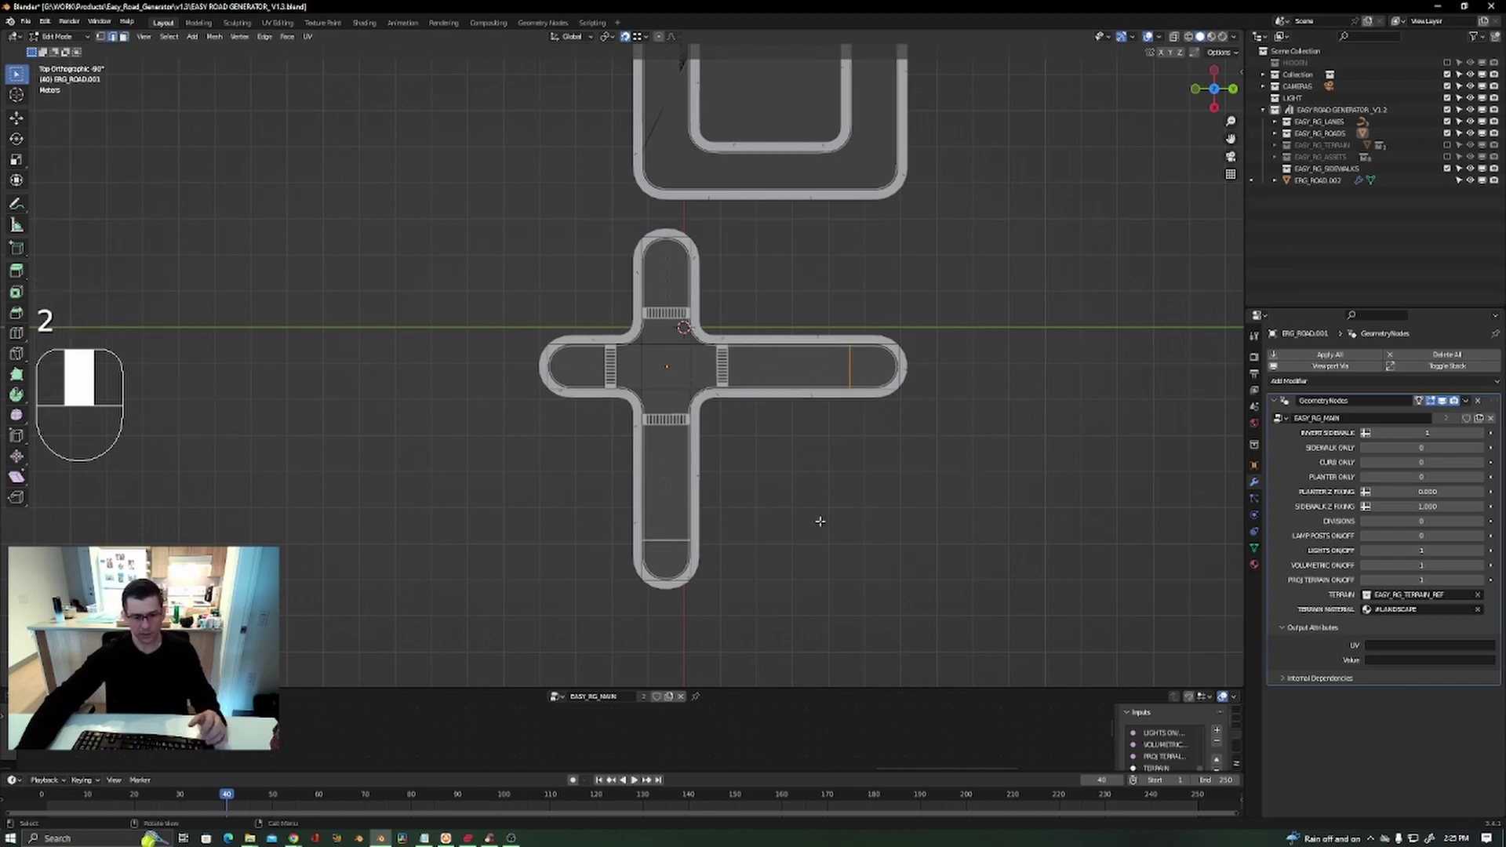
key(ctrl+x)
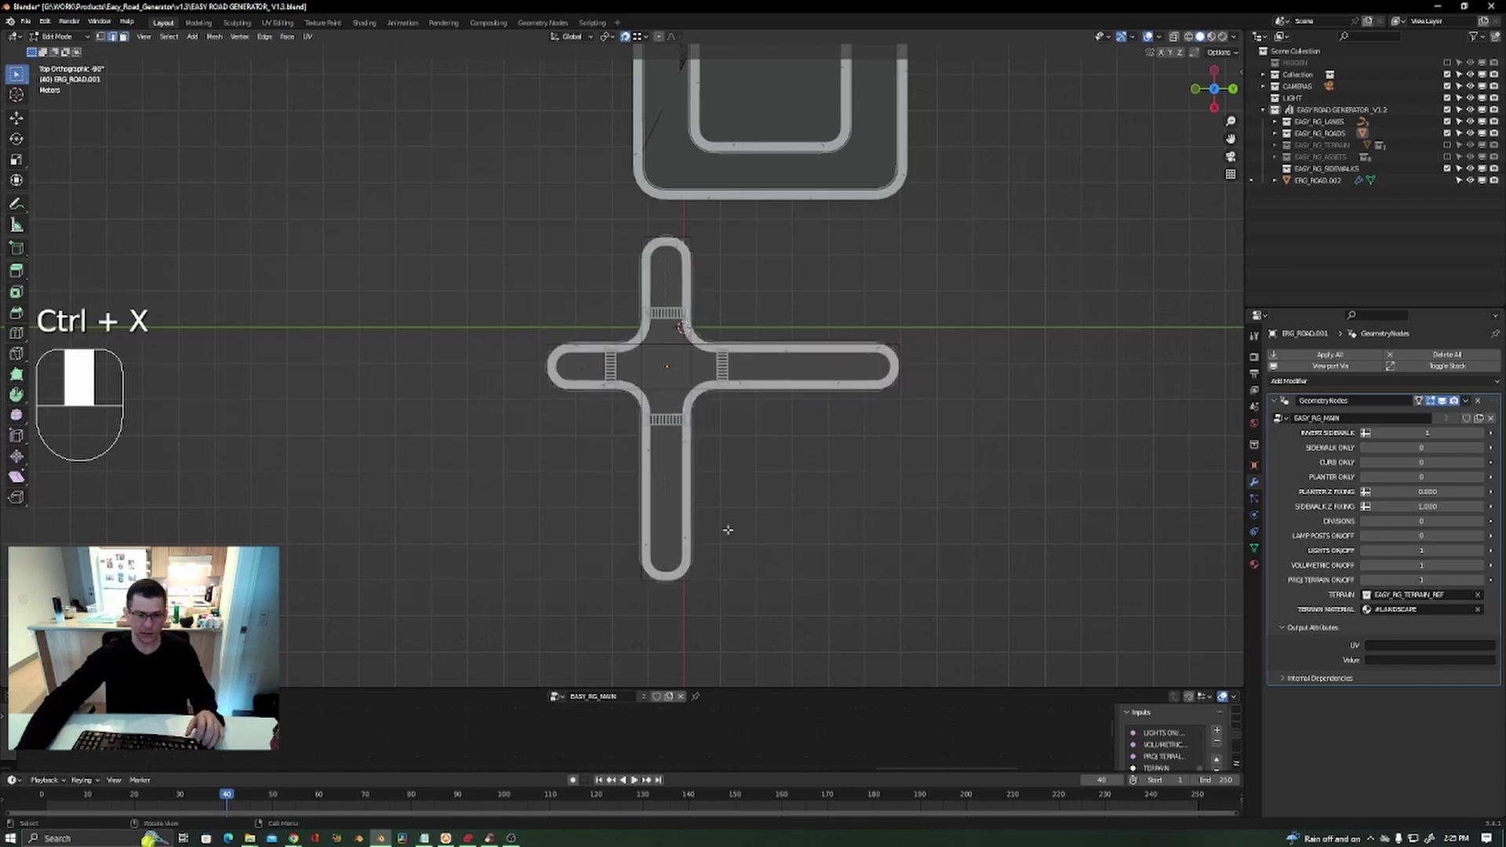
shift+middle_drag(728, 530, 712, 480)
shift+scroll(737, 361, down, 1)
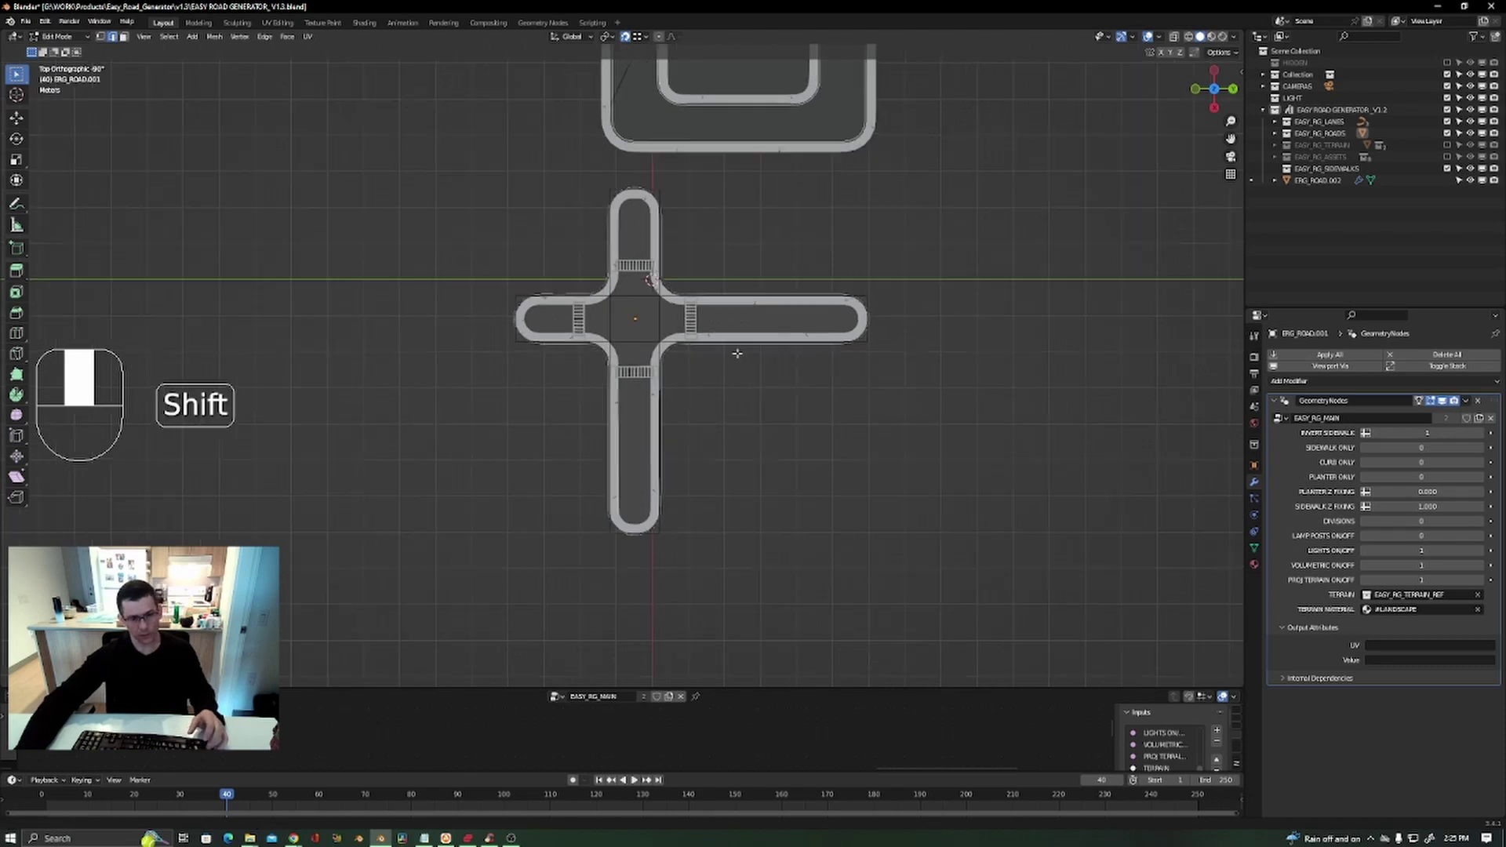
Try adjusting the Invert Sidewalk value in the road's Geometry Nodes modifier and check the sidewalk.
scroll(669, 351, up, 10)
mouse_move(1403, 432)
mouse_down()
mouse_move(1384, 432)
mouse_move(1421, 432)
mouse_up()
scroll(740, 330, down, 6)
scroll(721, 315, down, 5)
shift+middle_drag(820, 354, 727, 408)
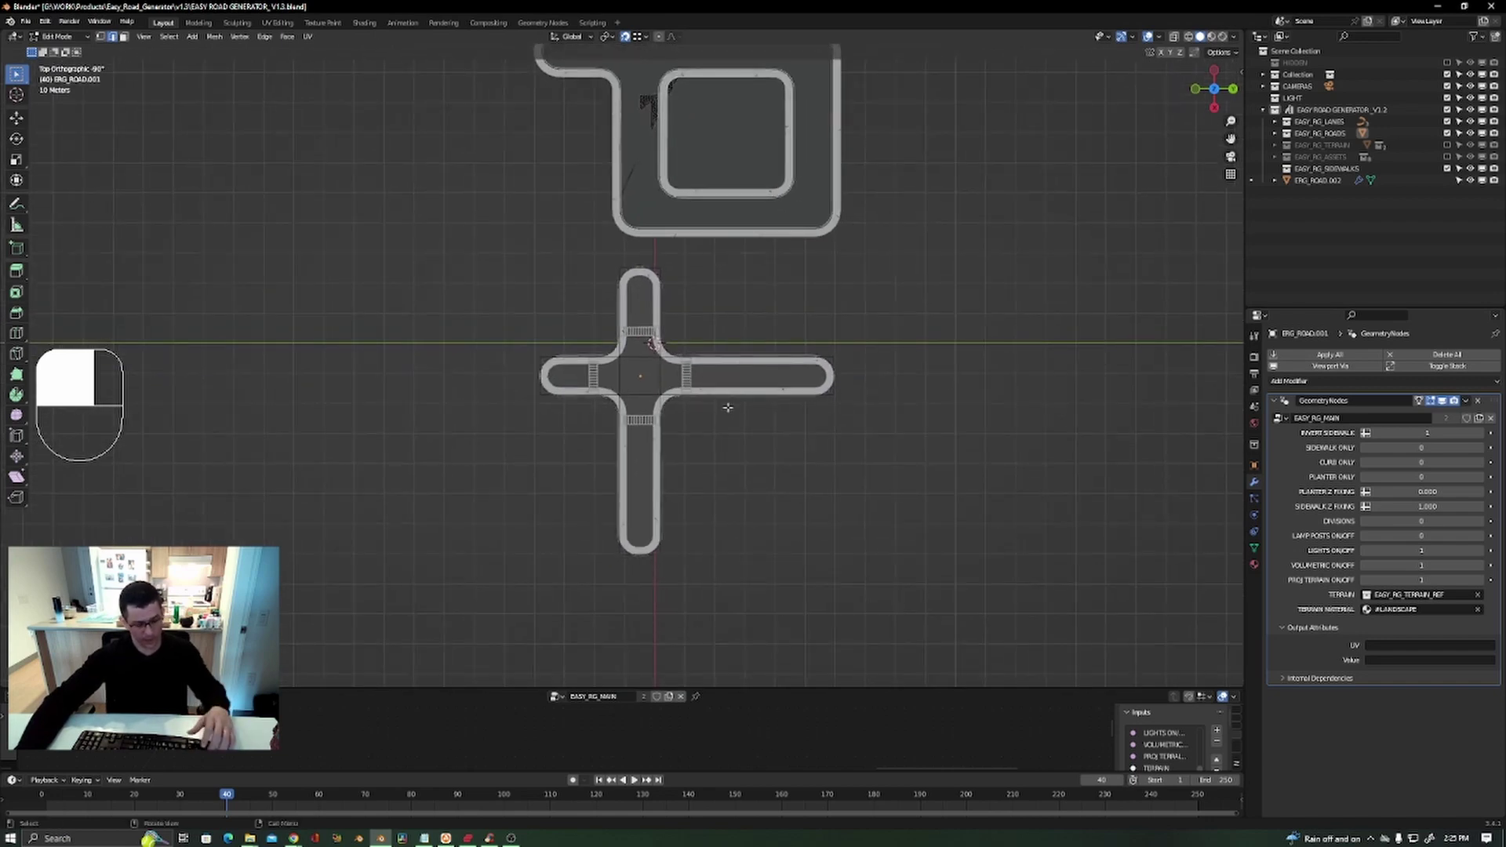
Fill a triangular face between the intersection's inner corner and the inner end vertices of the two long arms.
scroll(702, 385, up, 3)
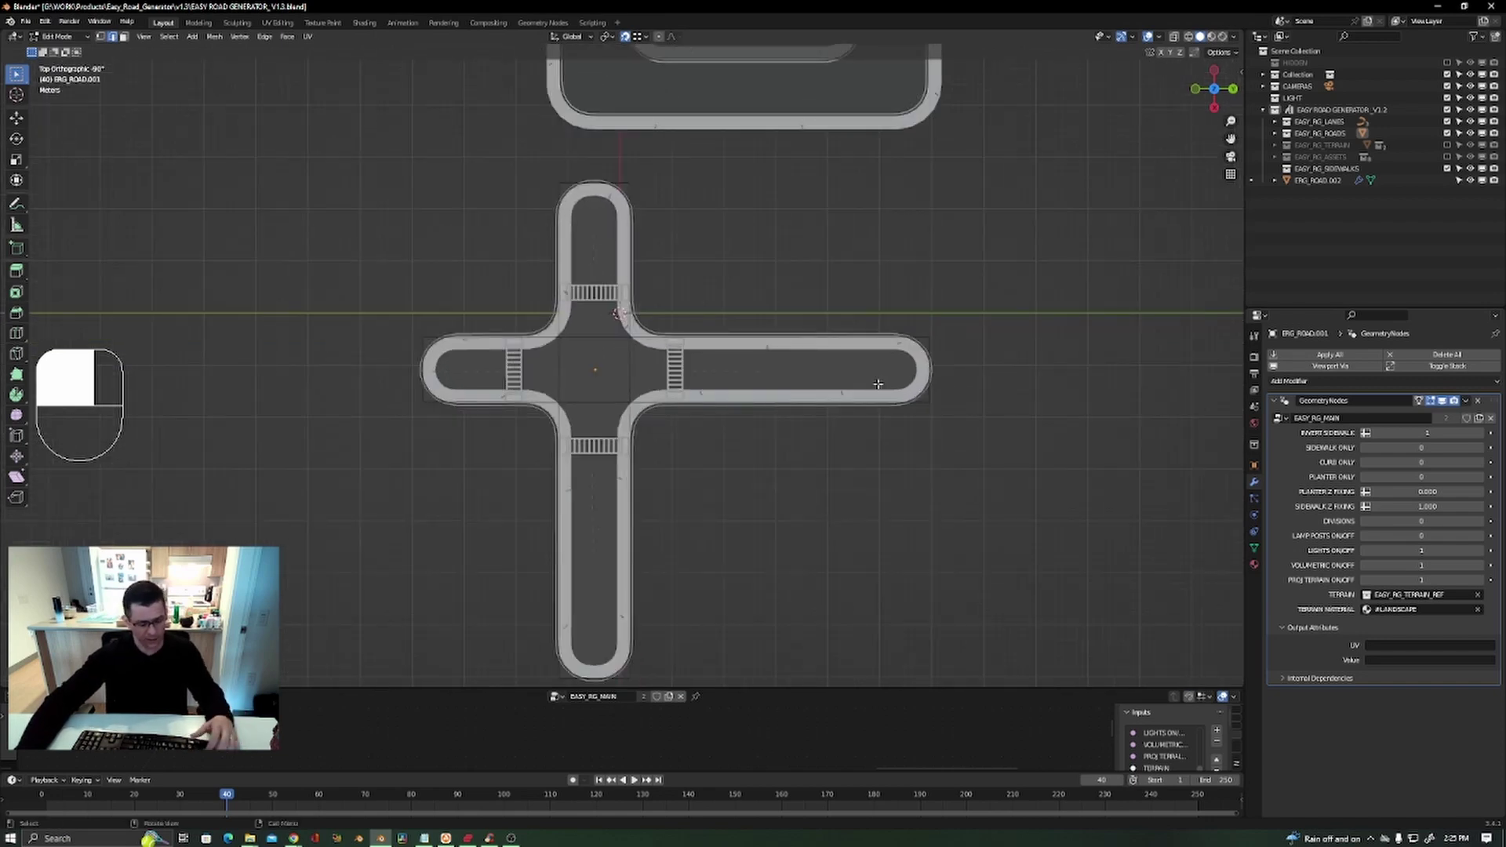
key(1)
shift+drag(956, 377, 590, 687)
shift+middle_drag(731, 596, 669, 453)
key(f)
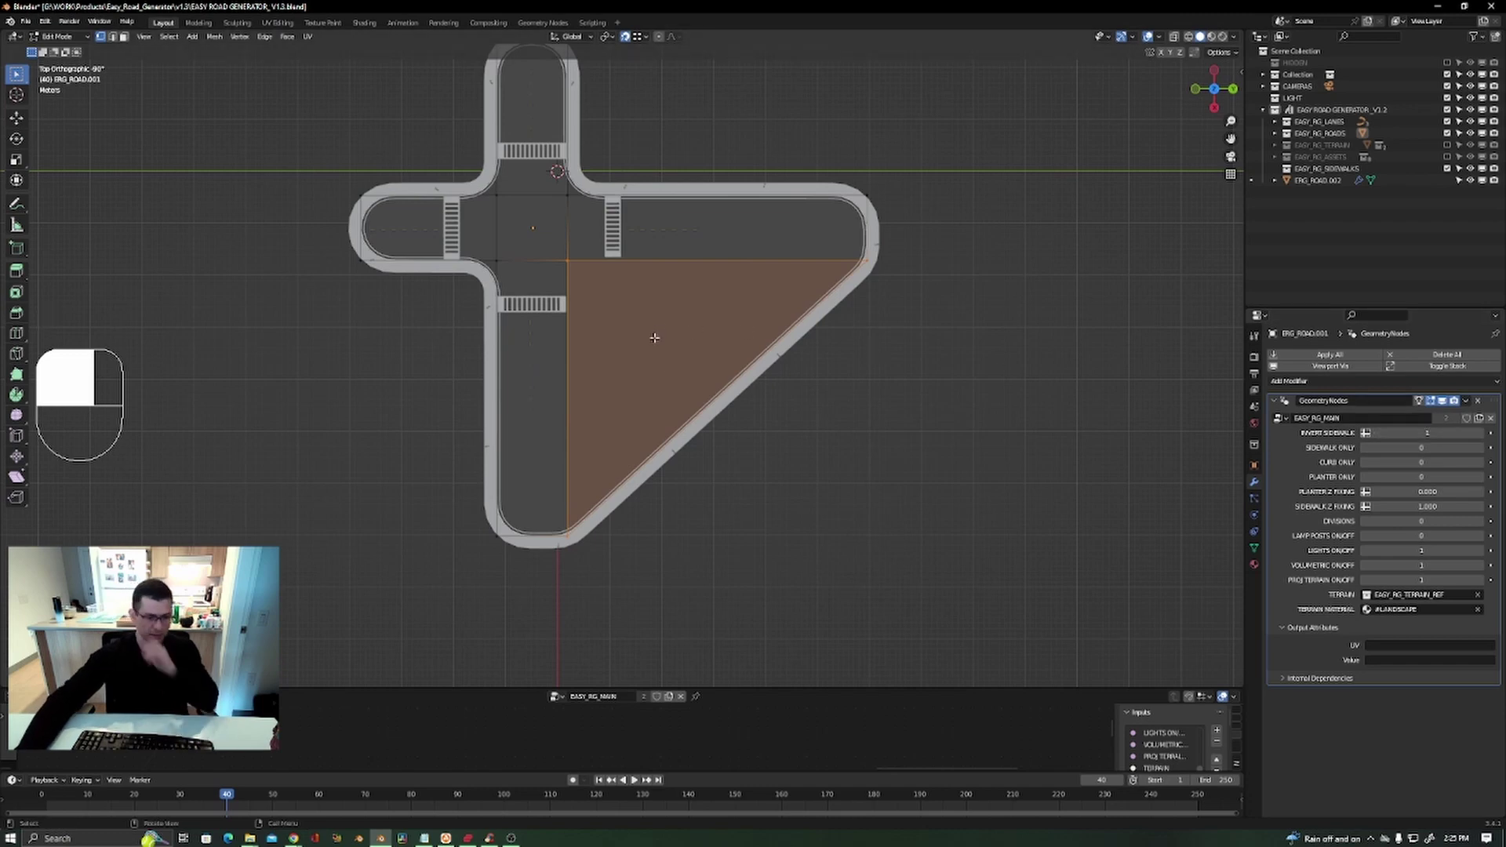
Add a midpoint vertex on the triangle's diagonal edge and move it along Y and X to align with the arm ends, forming a square corner.
key(ctrl+r)
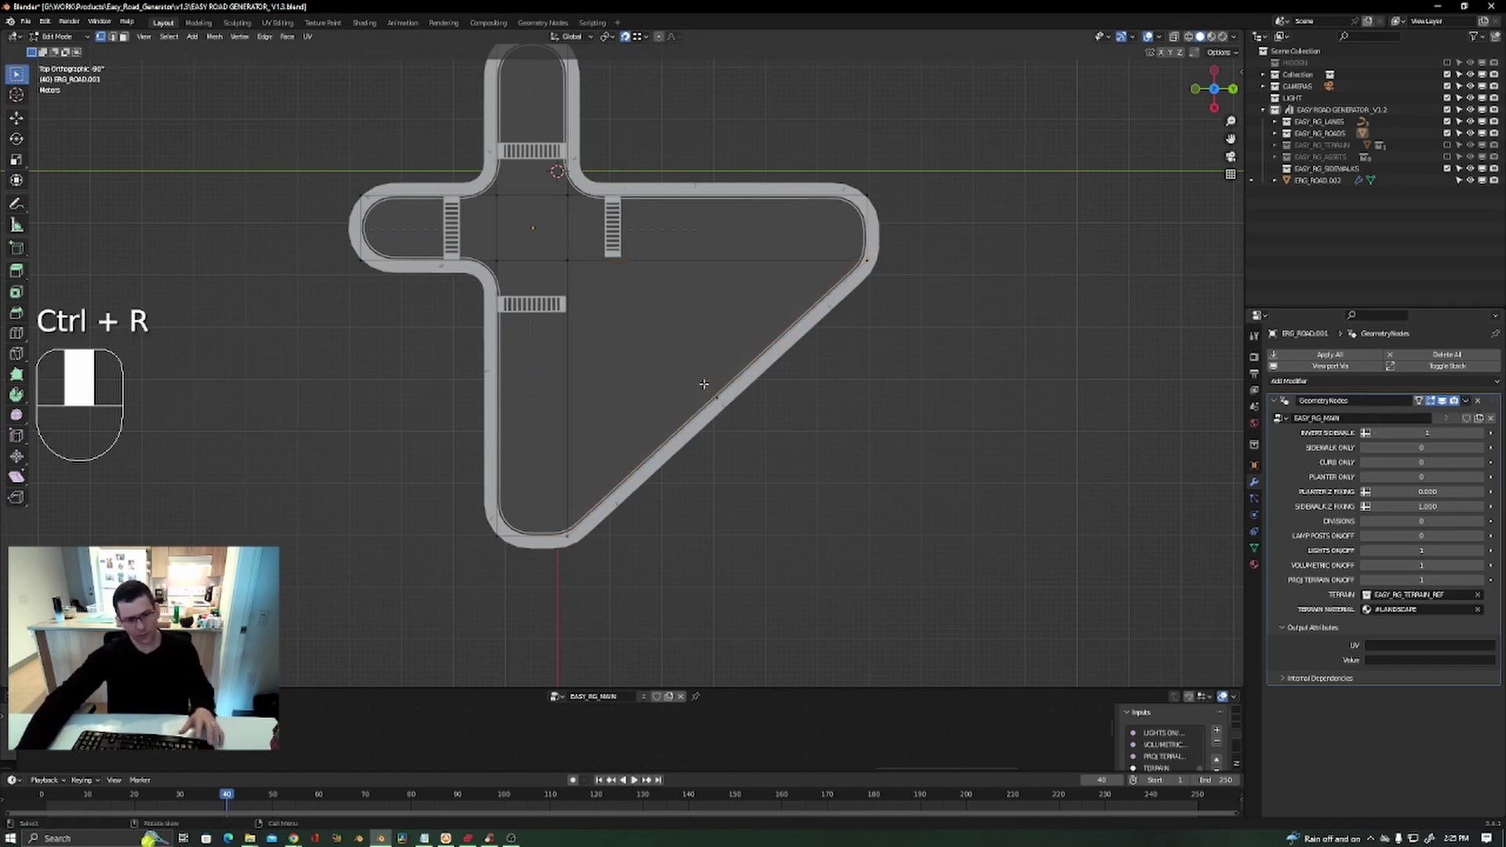
drag(742, 341, 636, 462)
key(g)
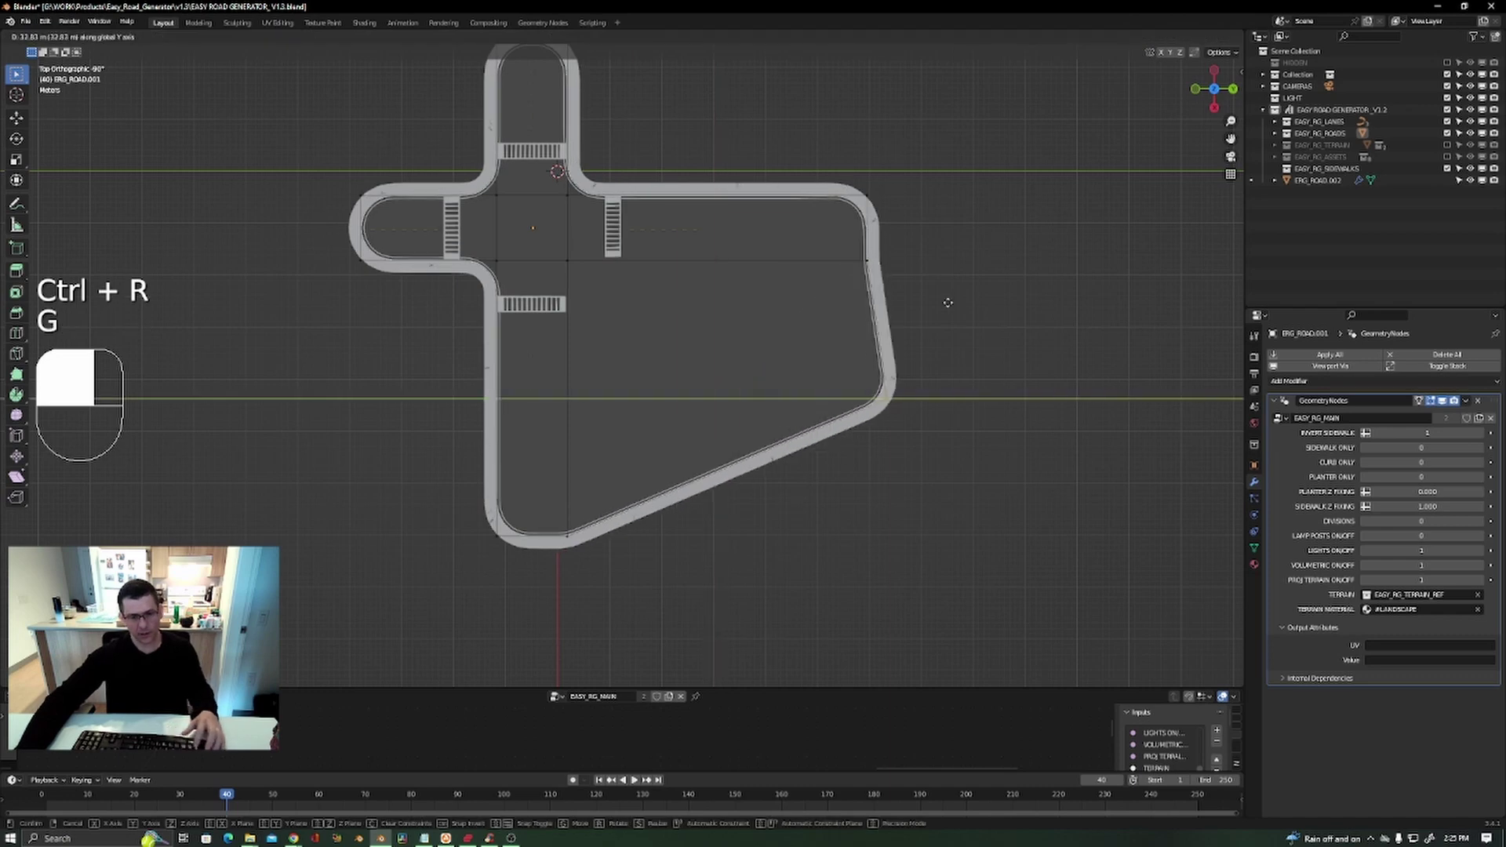
key(g)
middle_click(937, 463)
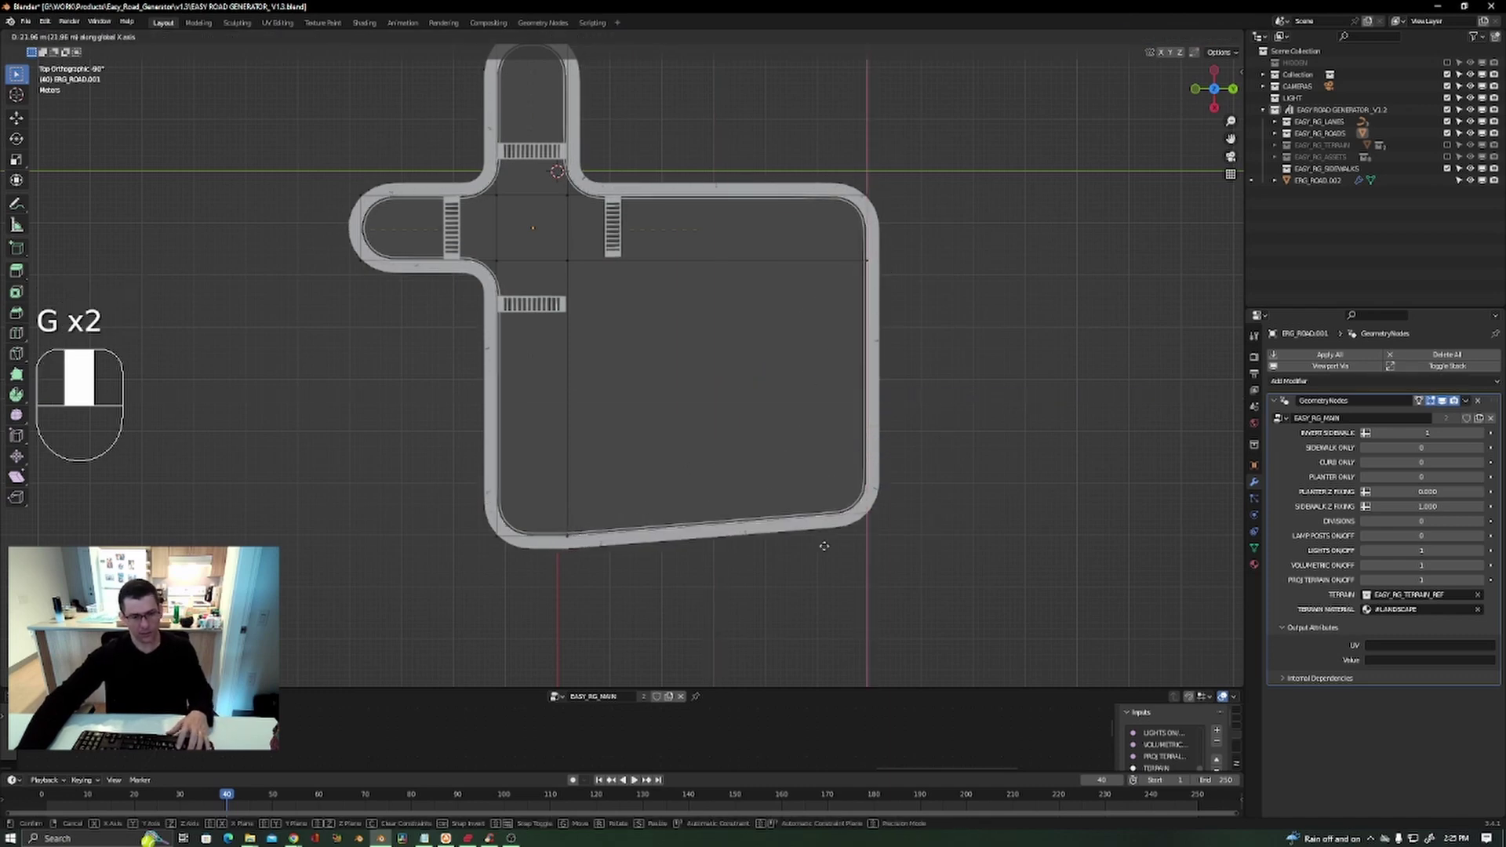
click(574, 532)
Return to Object Mode and compare the filled road block and its crosswalks with the looped duplicate.
scroll(577, 528, down, 3)
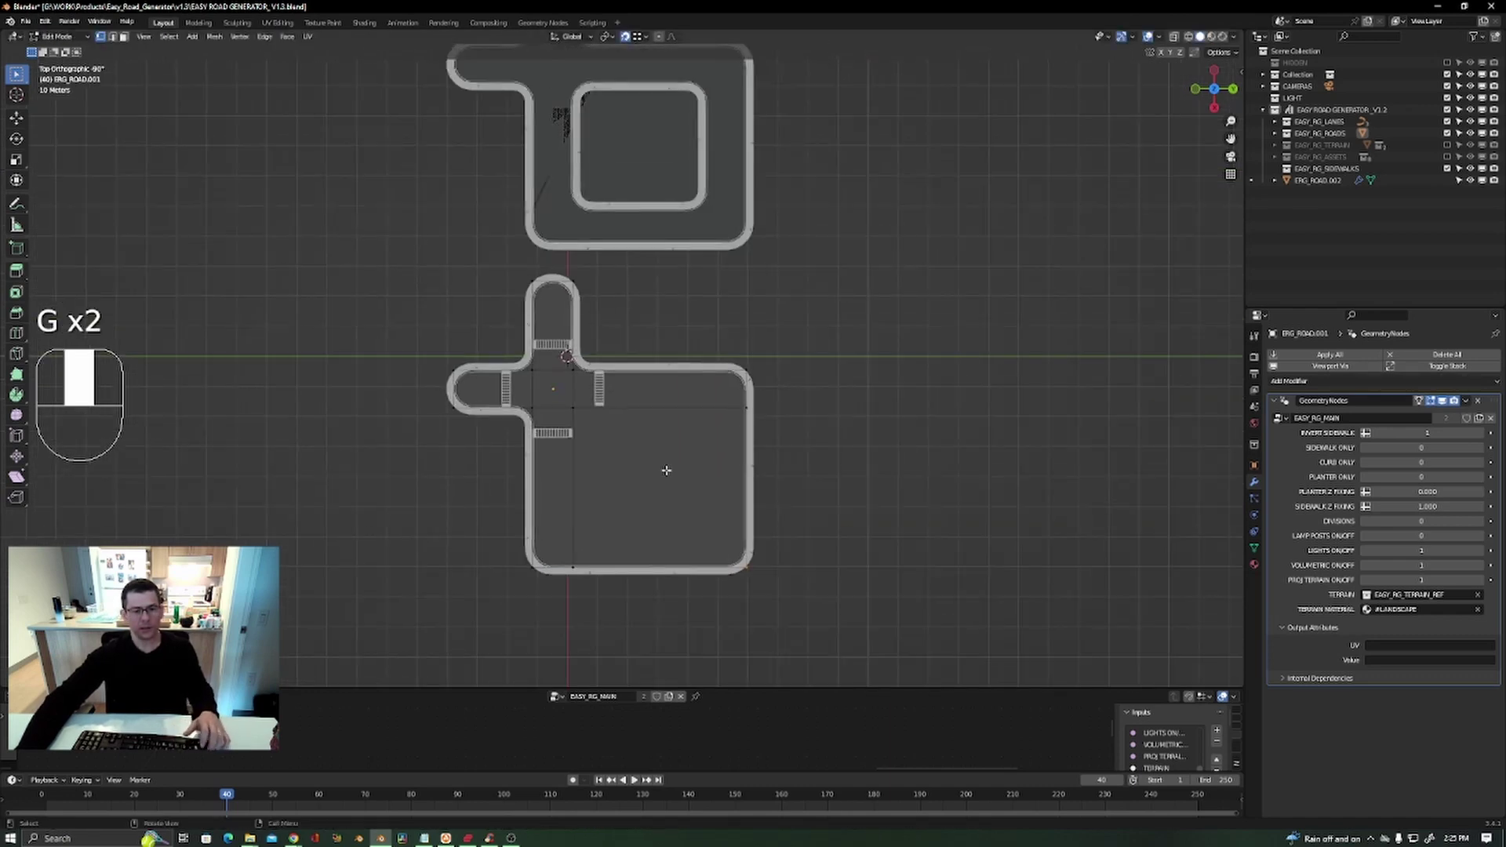
key(Tab)
scroll(666, 470, down, 1)
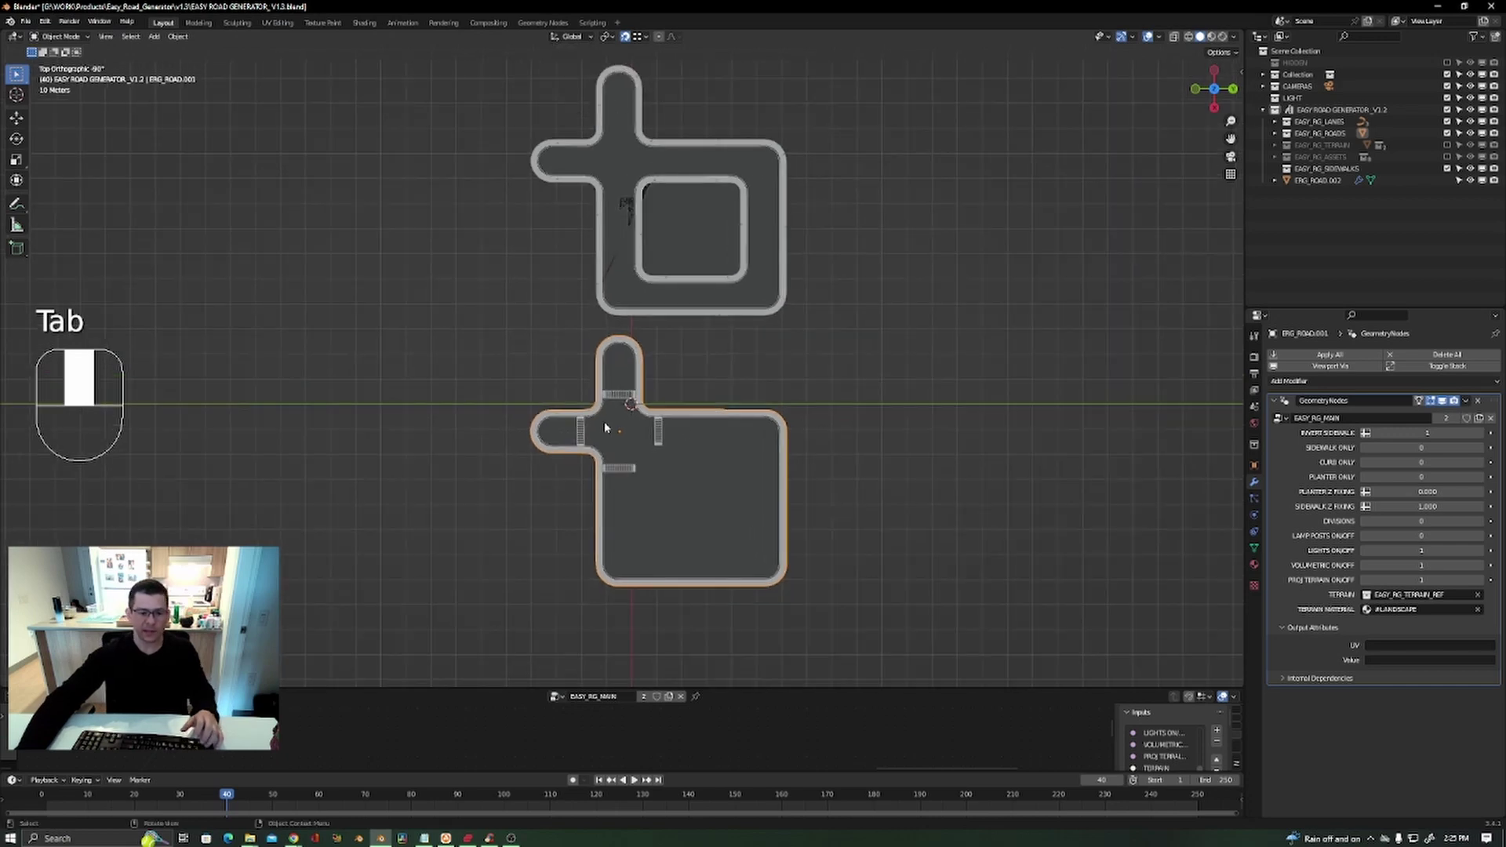
scroll(666, 434, up, 4)
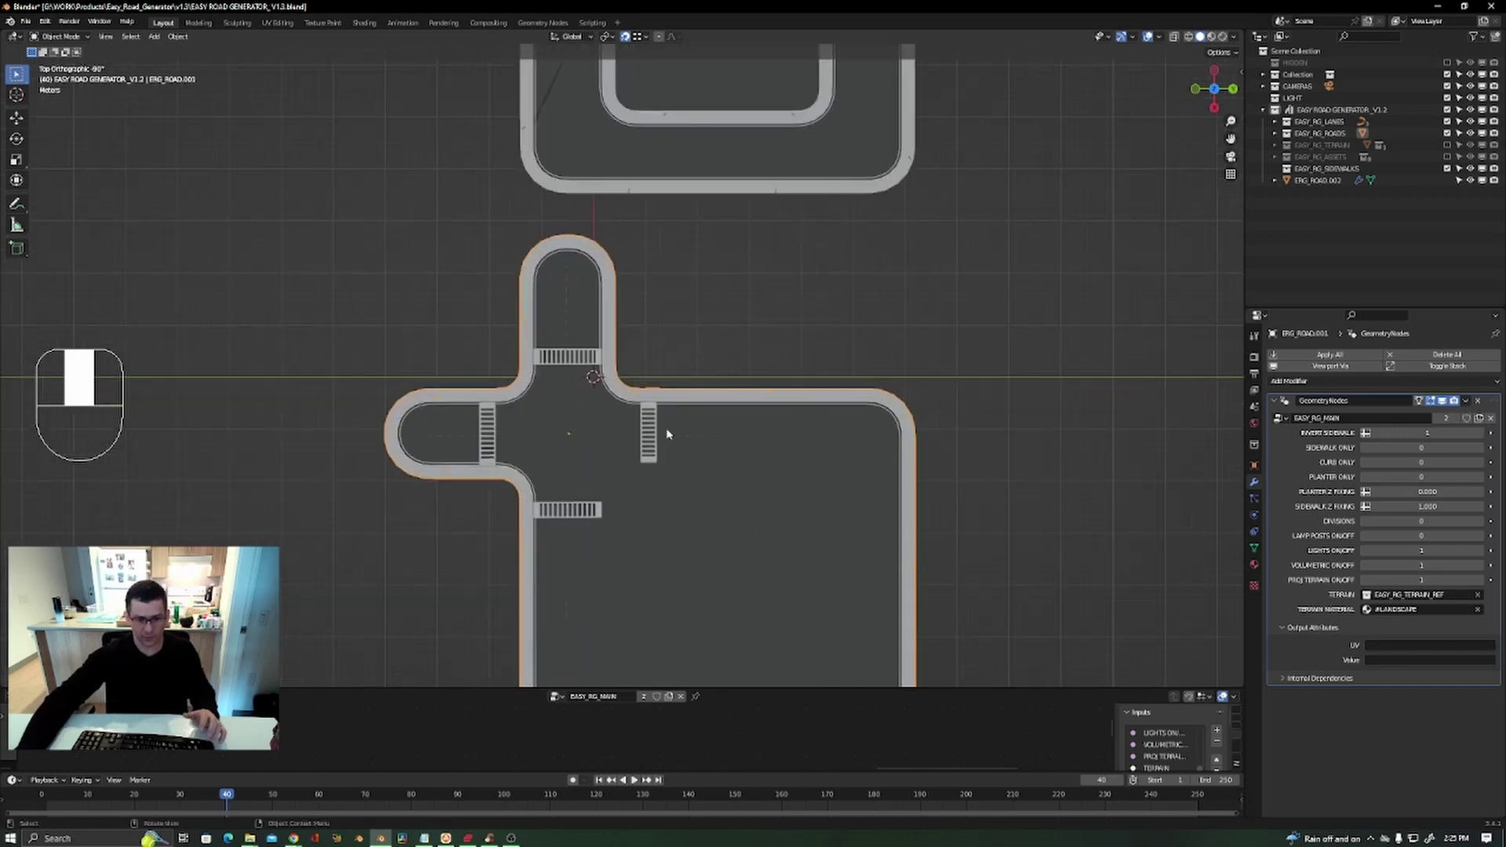
scroll(668, 414, down, 3)
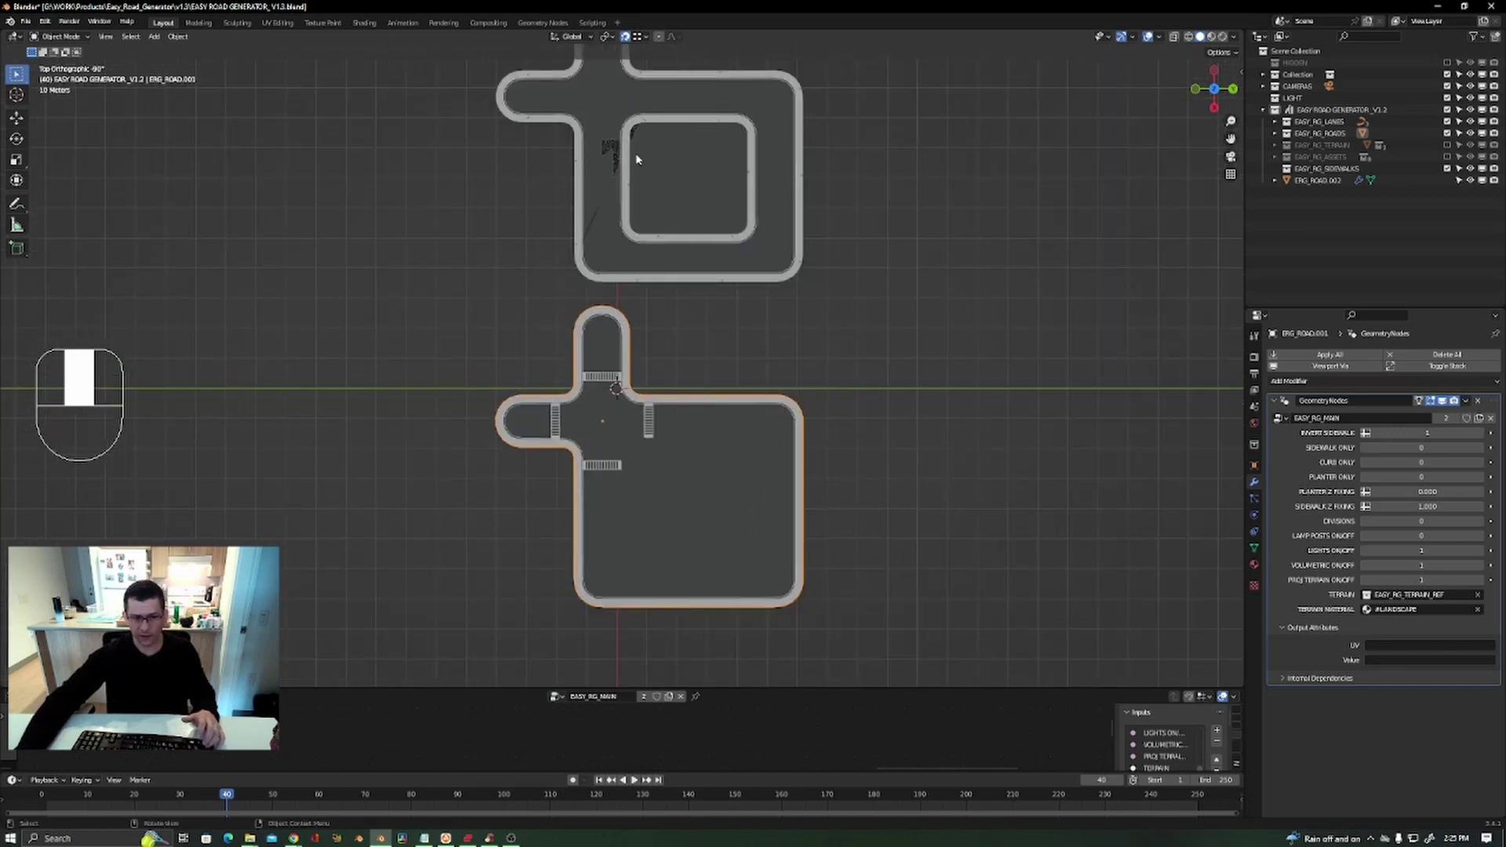
scroll(636, 160, up, 2)
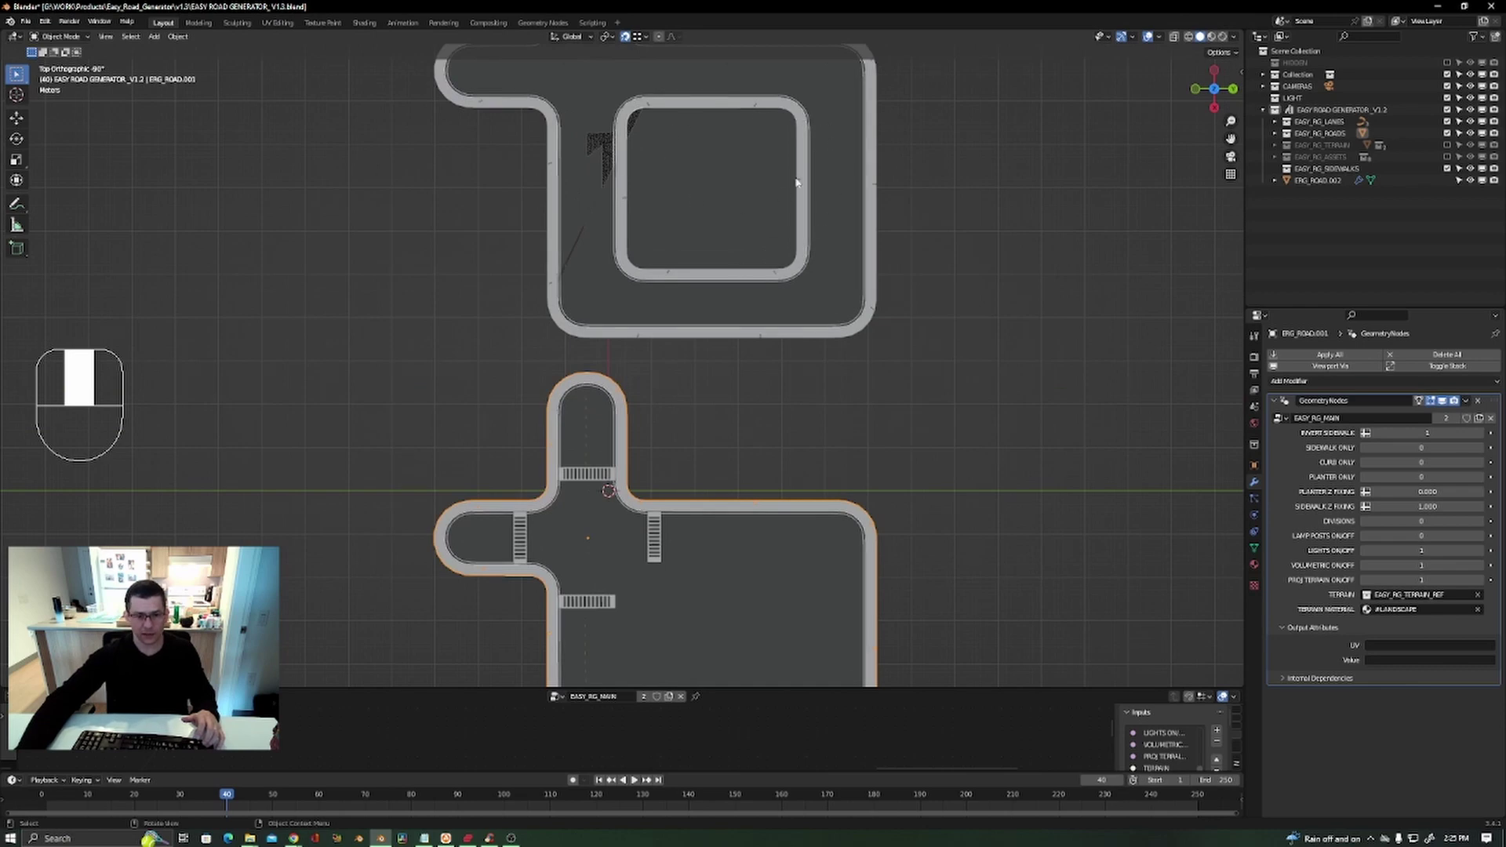
shift+middle_drag(625, 403, 618, 292)
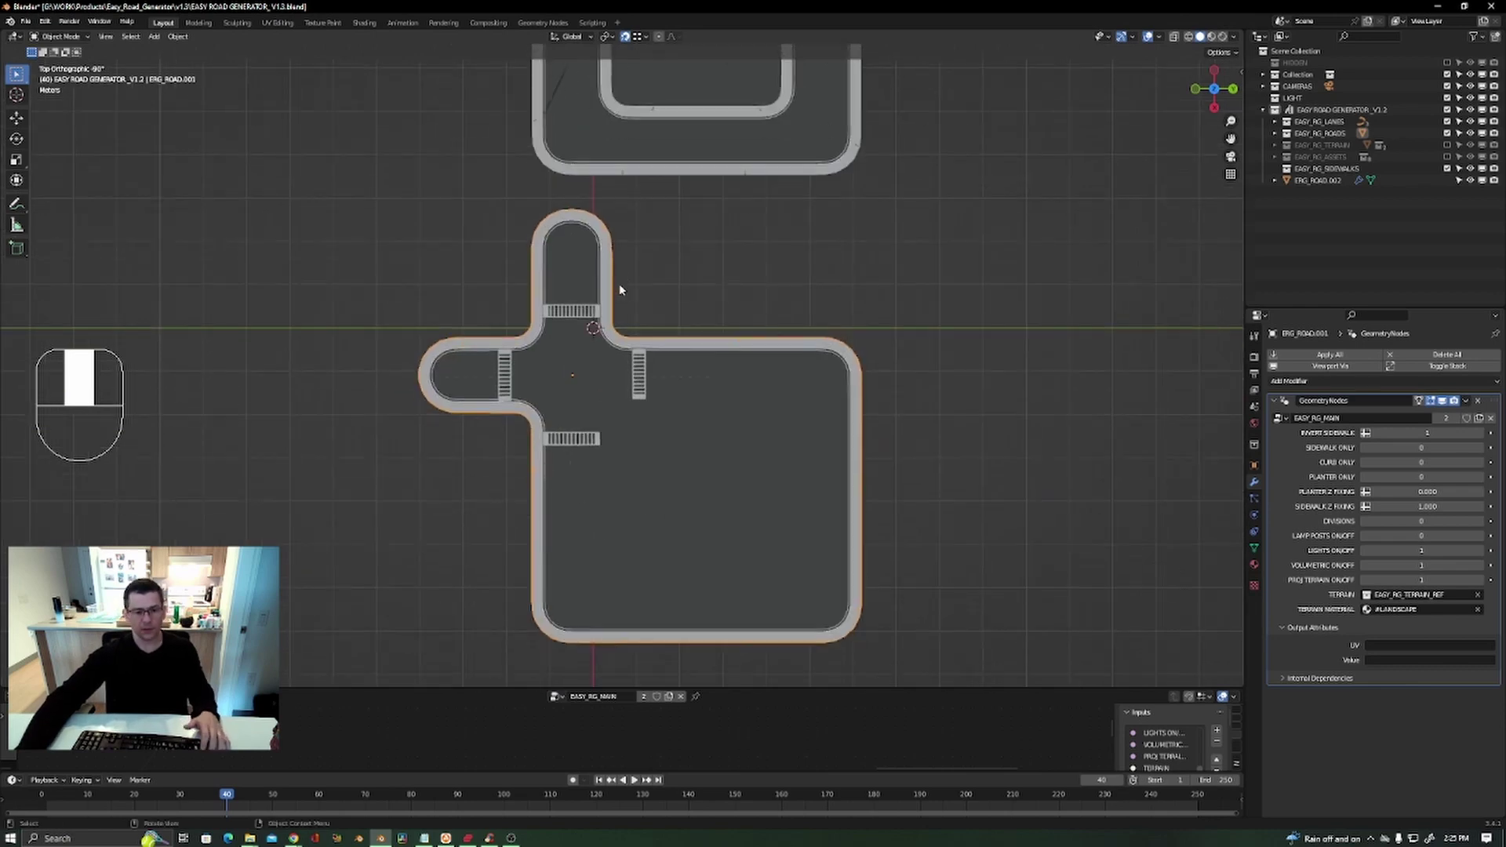
Duplicate the large square face inside the road block and raise the copy about 3.4 m along Z.
key(Tab)
shift+middle_drag(734, 519, 664, 478)
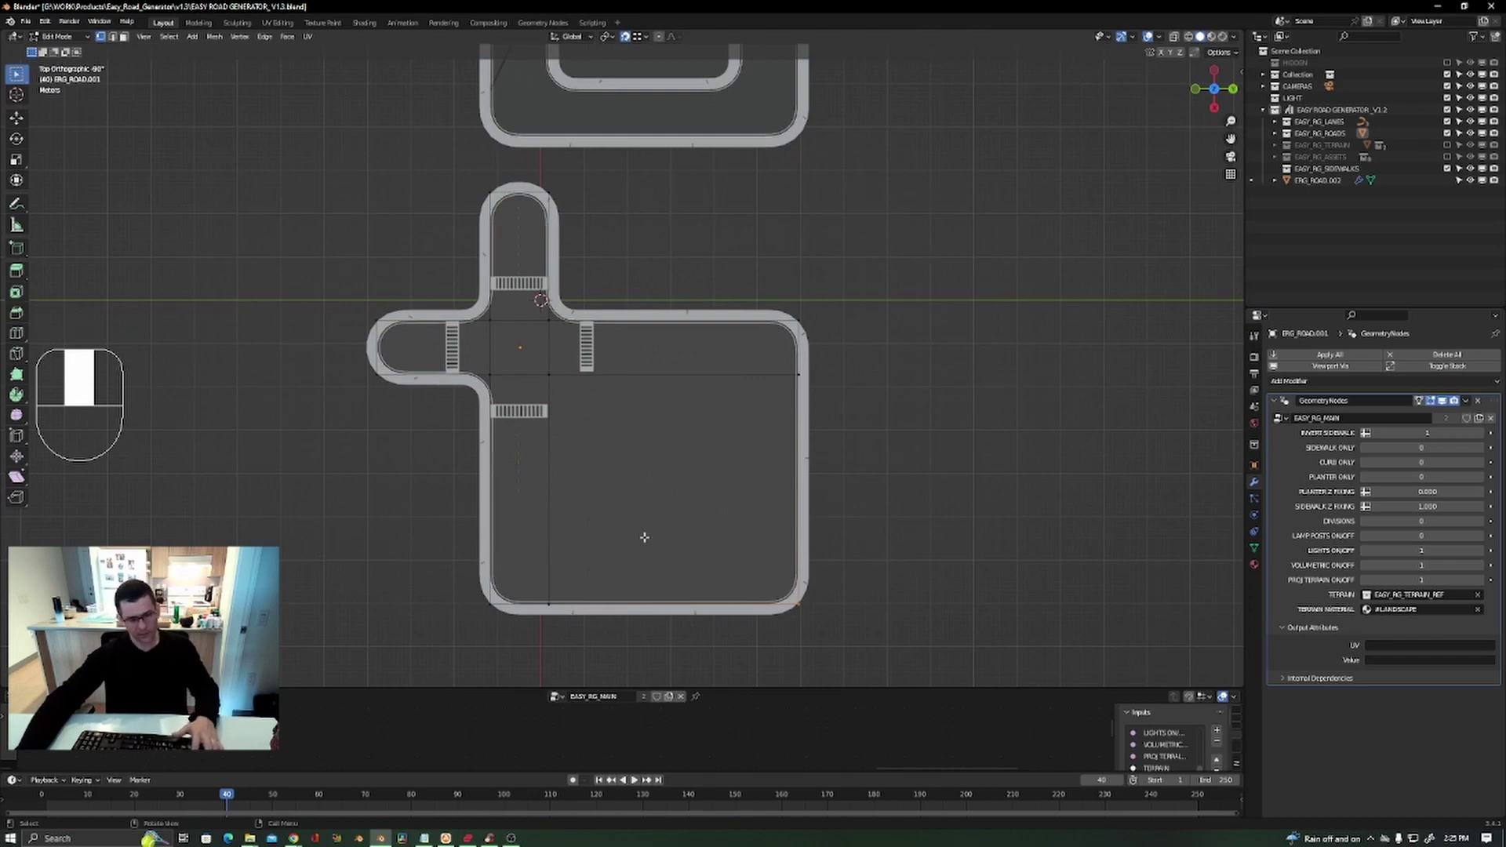
click(669, 510)
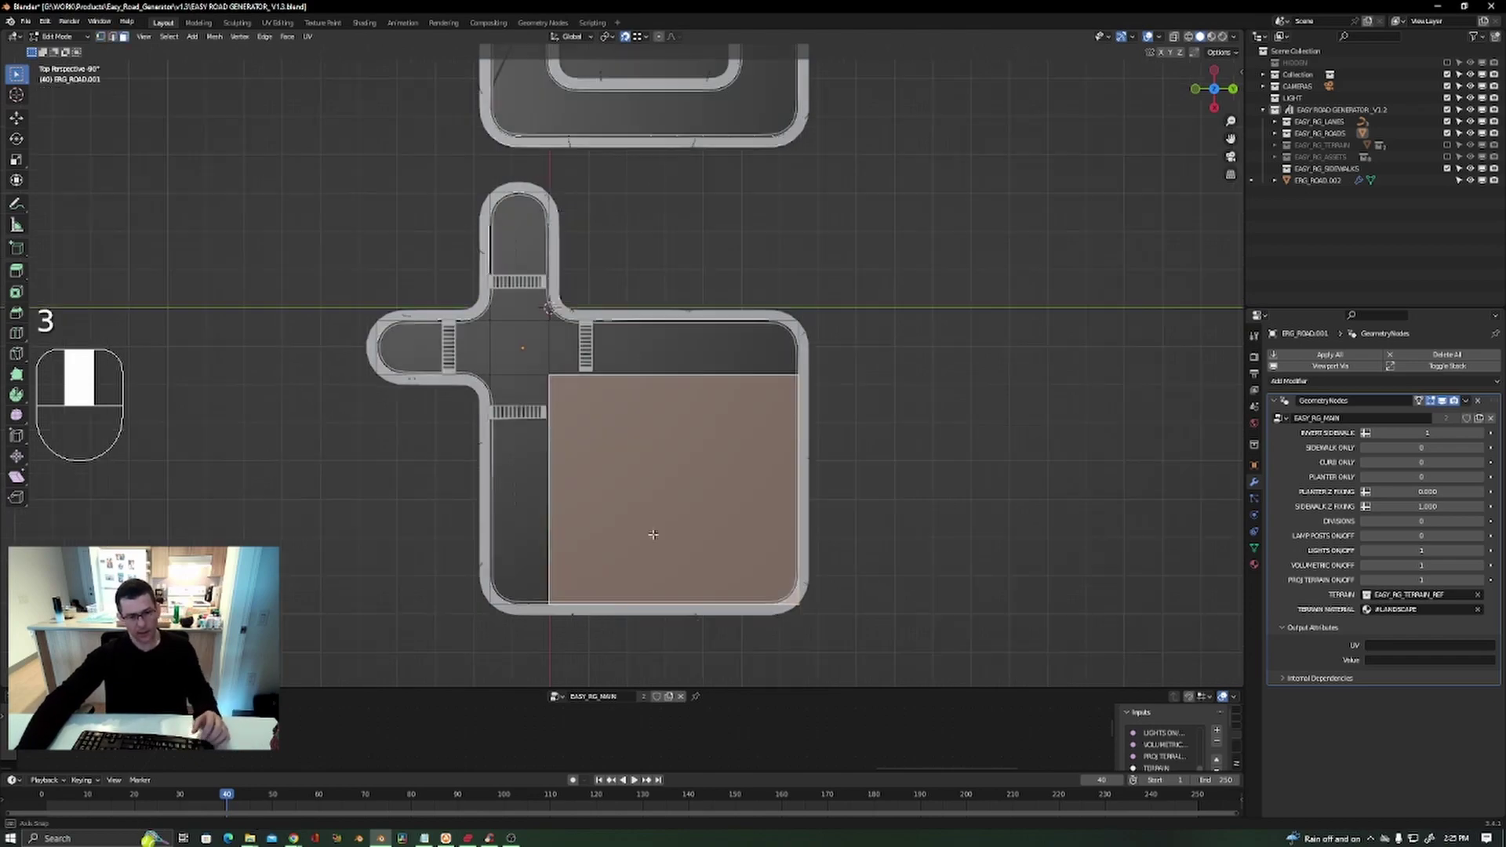
middle_drag(669, 510, 683, 431)
scroll(668, 522, up, 4)
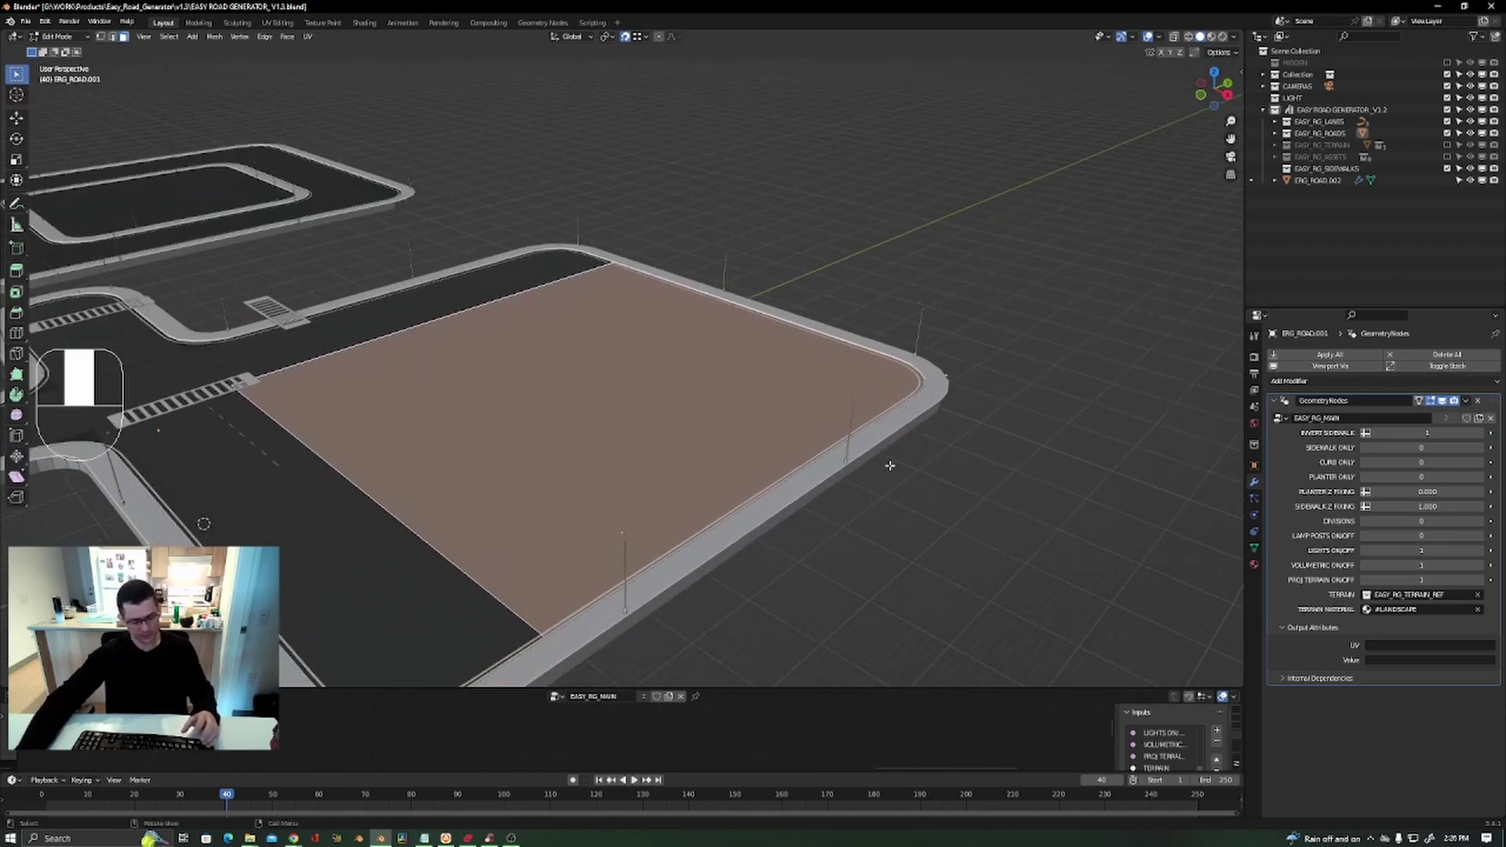
key(shift+d)
key(z)
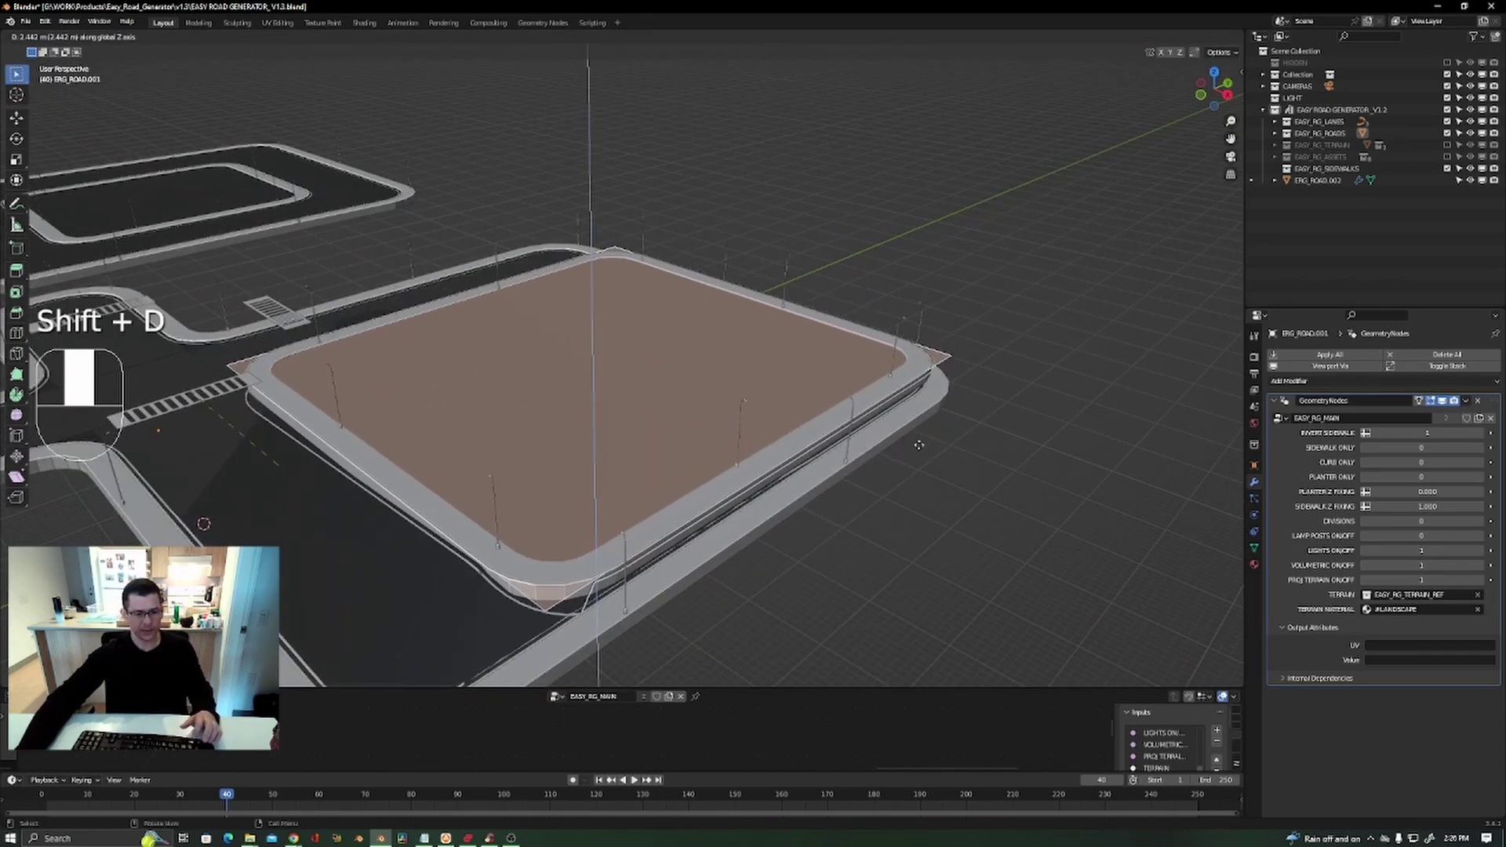
click(918, 446)
Separate the raised square face into its own road object and return to Object Mode with it selected.
middle_drag(600, 522, 645, 491)
scroll(742, 452, up, 3)
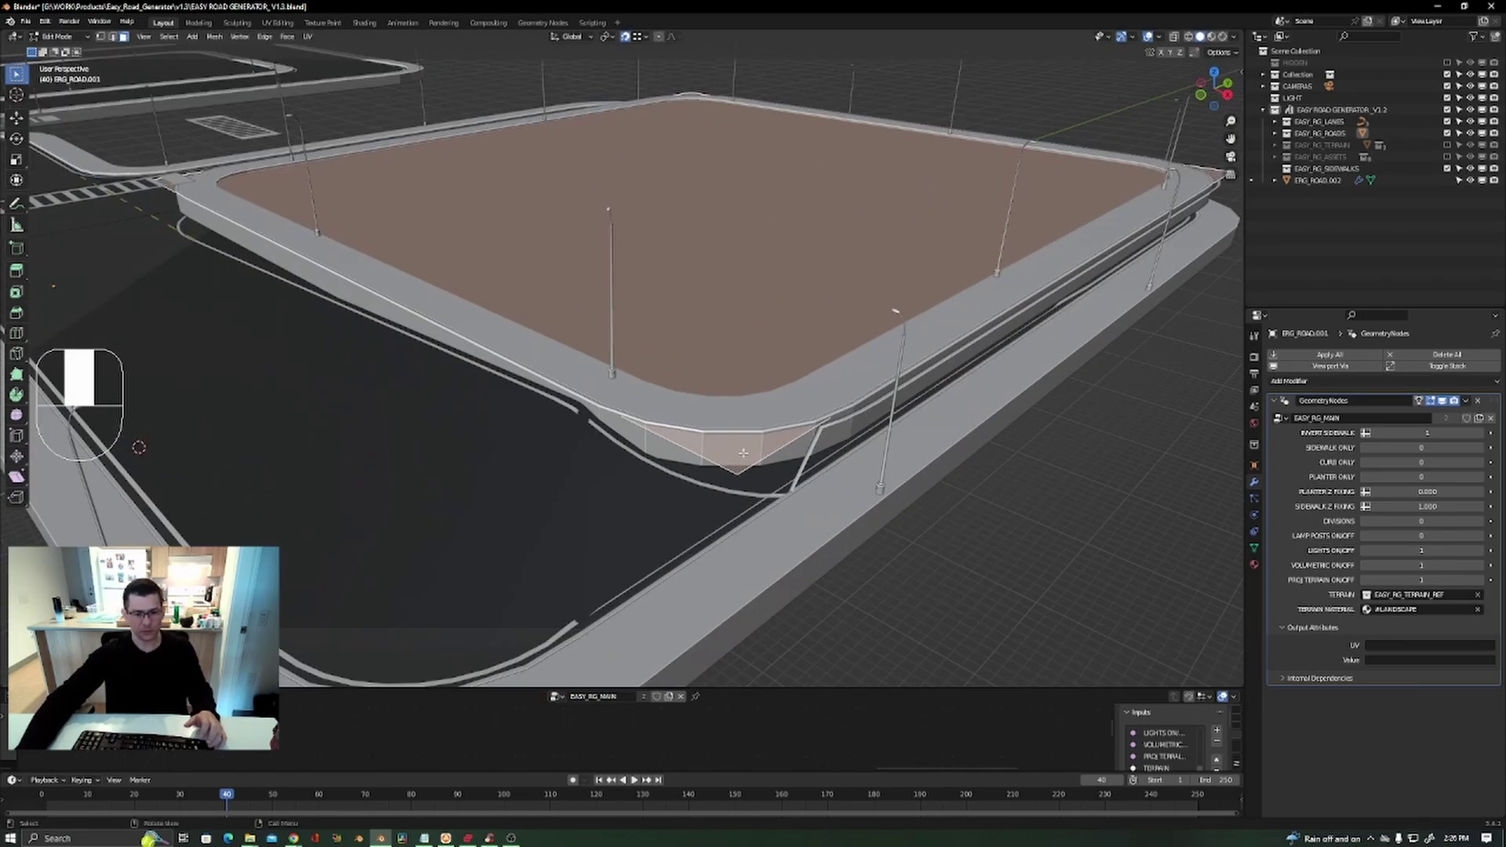
key(p)
click(944, 467)
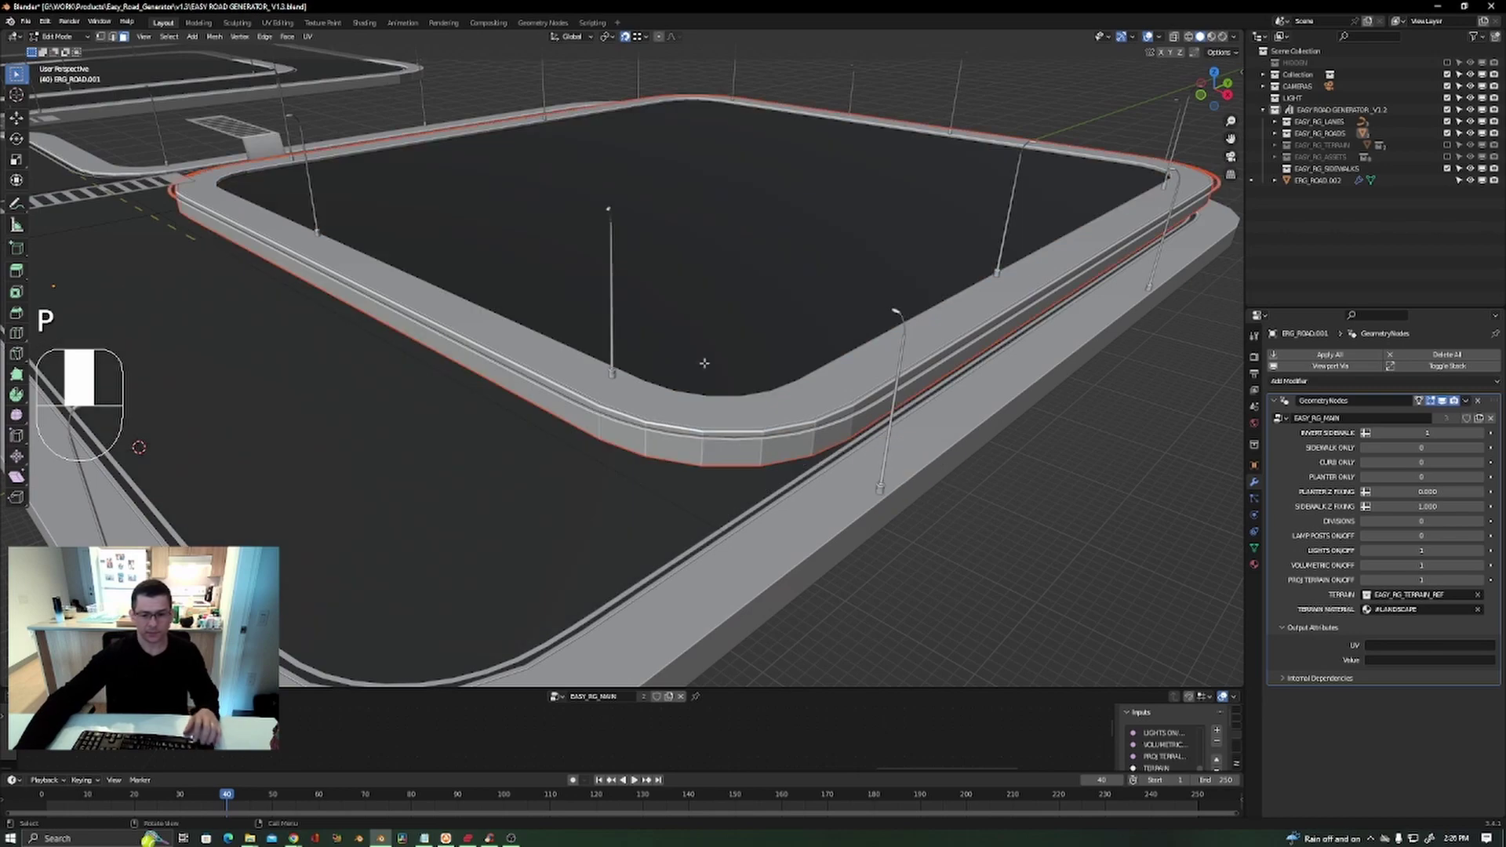
scroll(677, 335, down, 5)
key(Tab)
scroll(580, 334, up, 4)
click(609, 328)
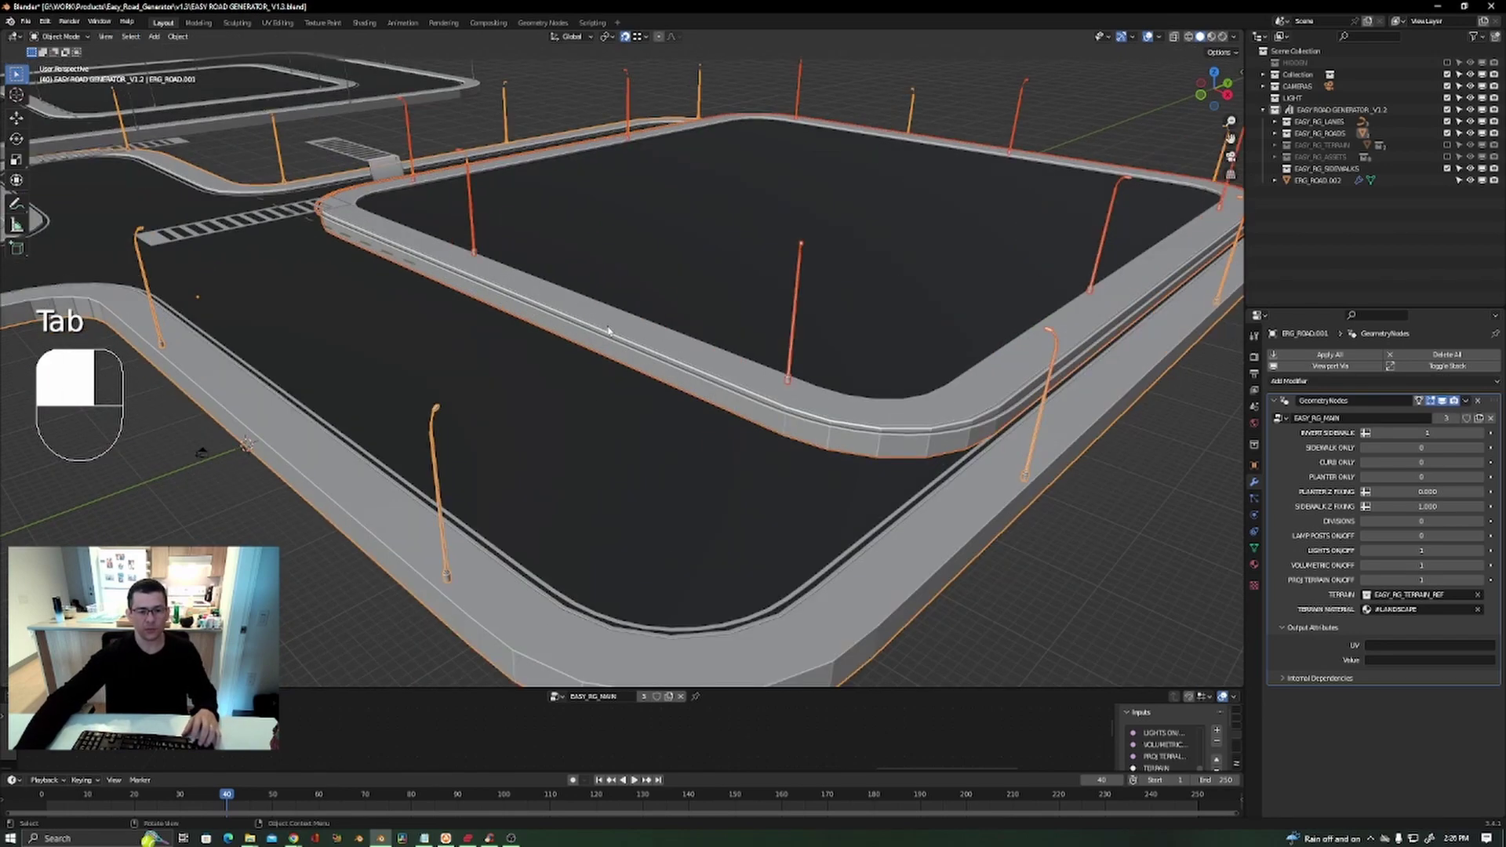
Move the raised block's outer side, opposite the intersection, inward about 12 m along Y in Edit Mode.
middle_drag(714, 347, 773, 401)
shift+middle_drag(1012, 474, 628, 420)
scroll(624, 421, up, 2)
scroll(624, 420, down, 4)
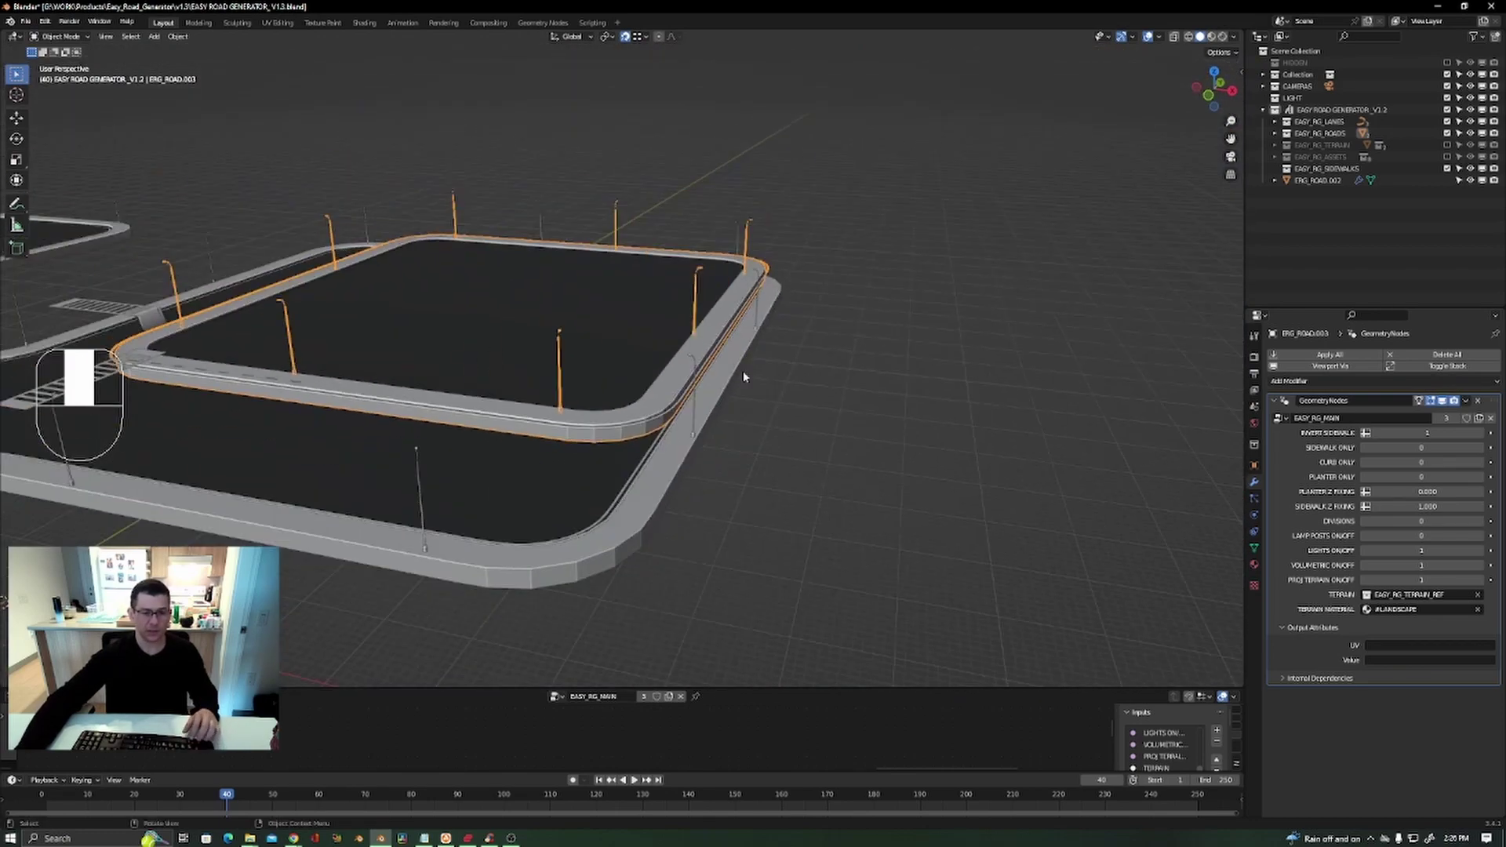
mouse_move(746, 377)
middle_down()
mouse_move(611, 467)
mouse_move(648, 490)
mouse_move(740, 417)
mouse_move(601, 468)
mouse_move(611, 387)
mouse_move(754, 392)
middle_up()
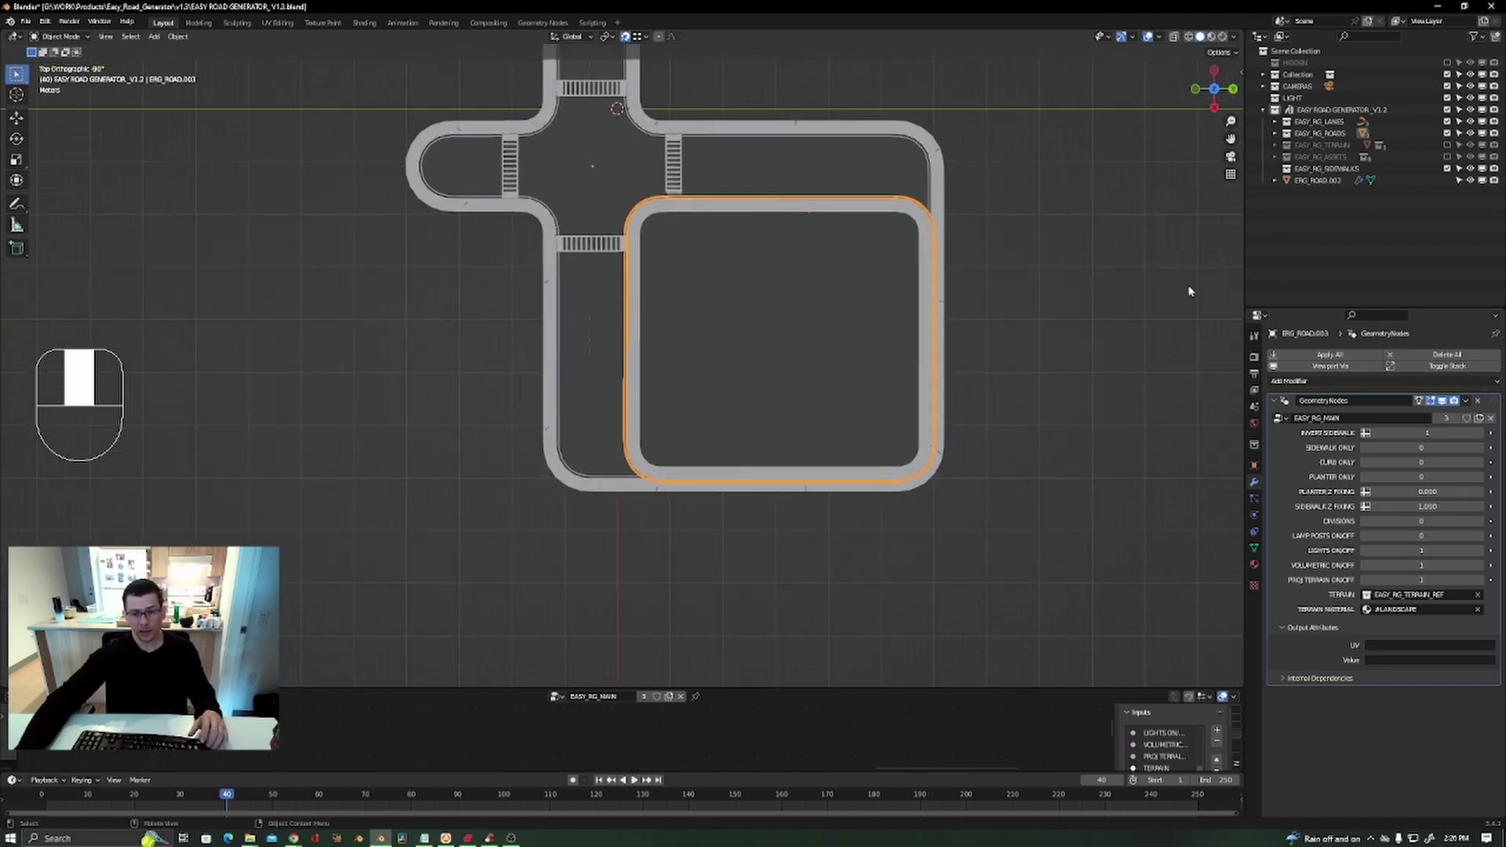
scroll(712, 214, down, 2)
shift+middle_drag(712, 213, 715, 252)
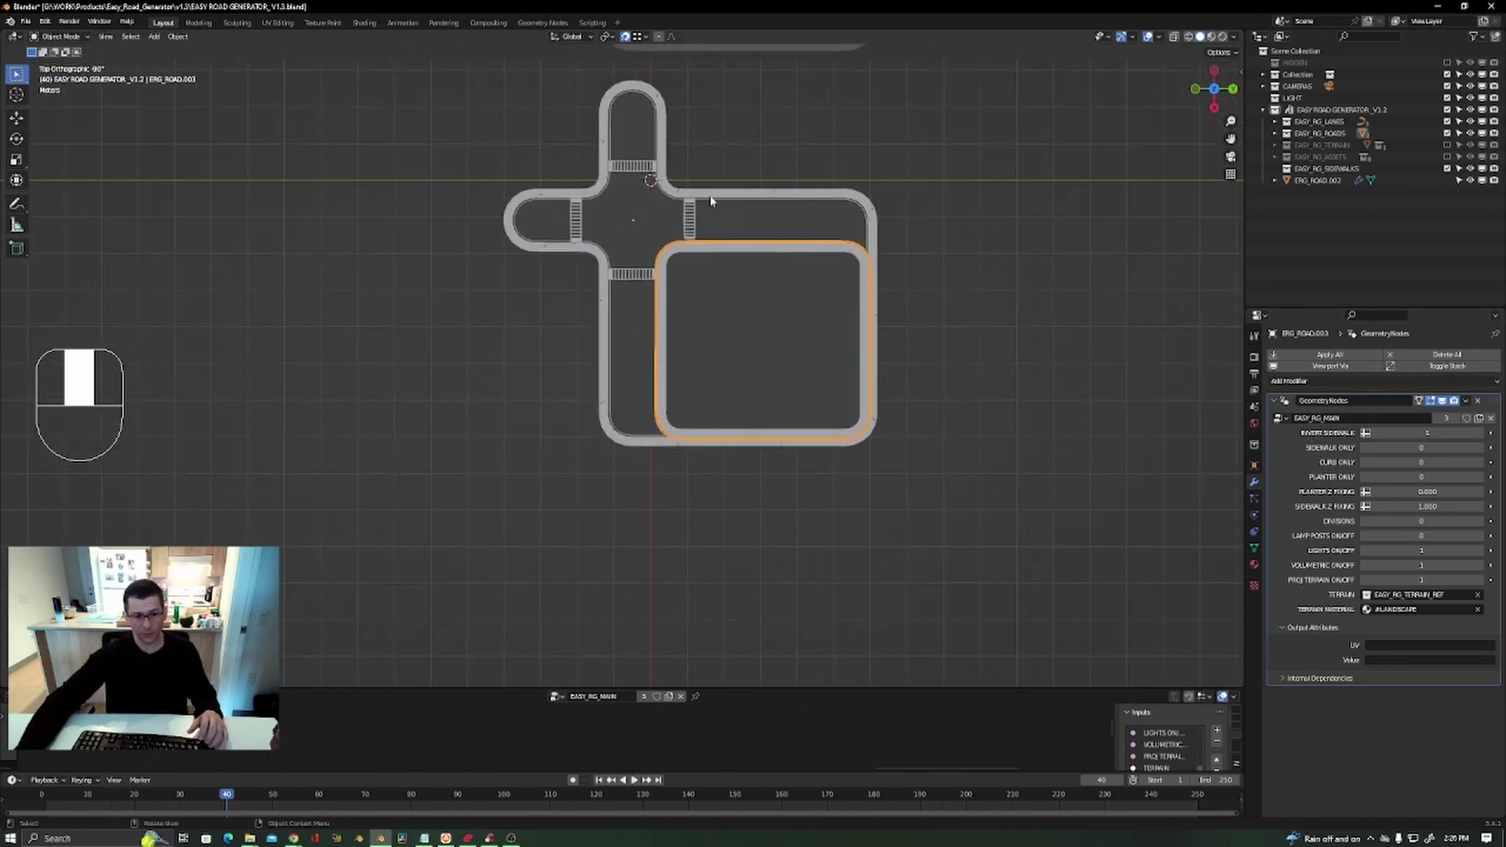
key(Tab)
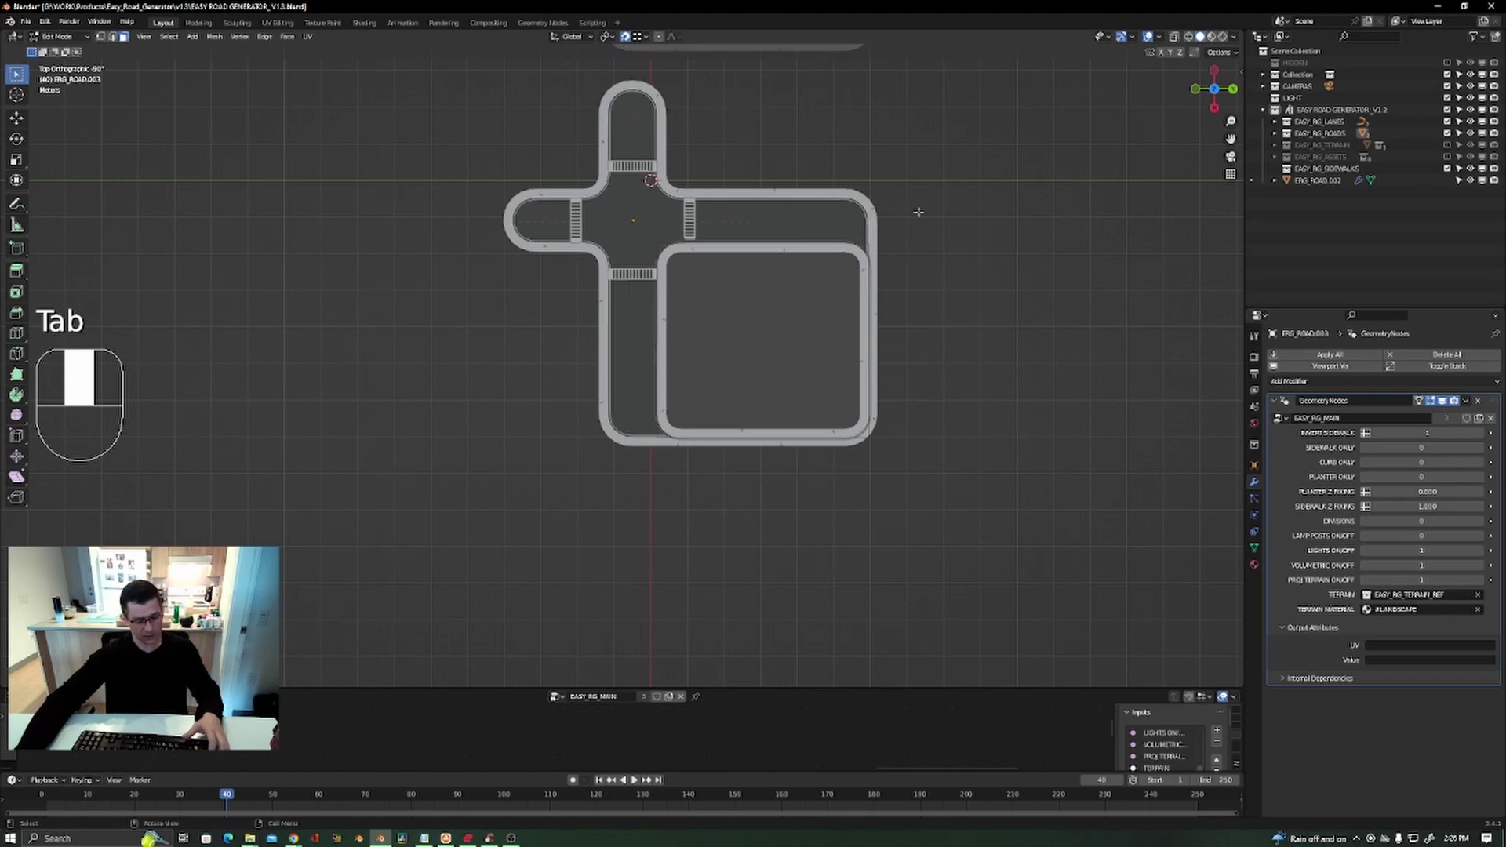
click(868, 405)
key(1)
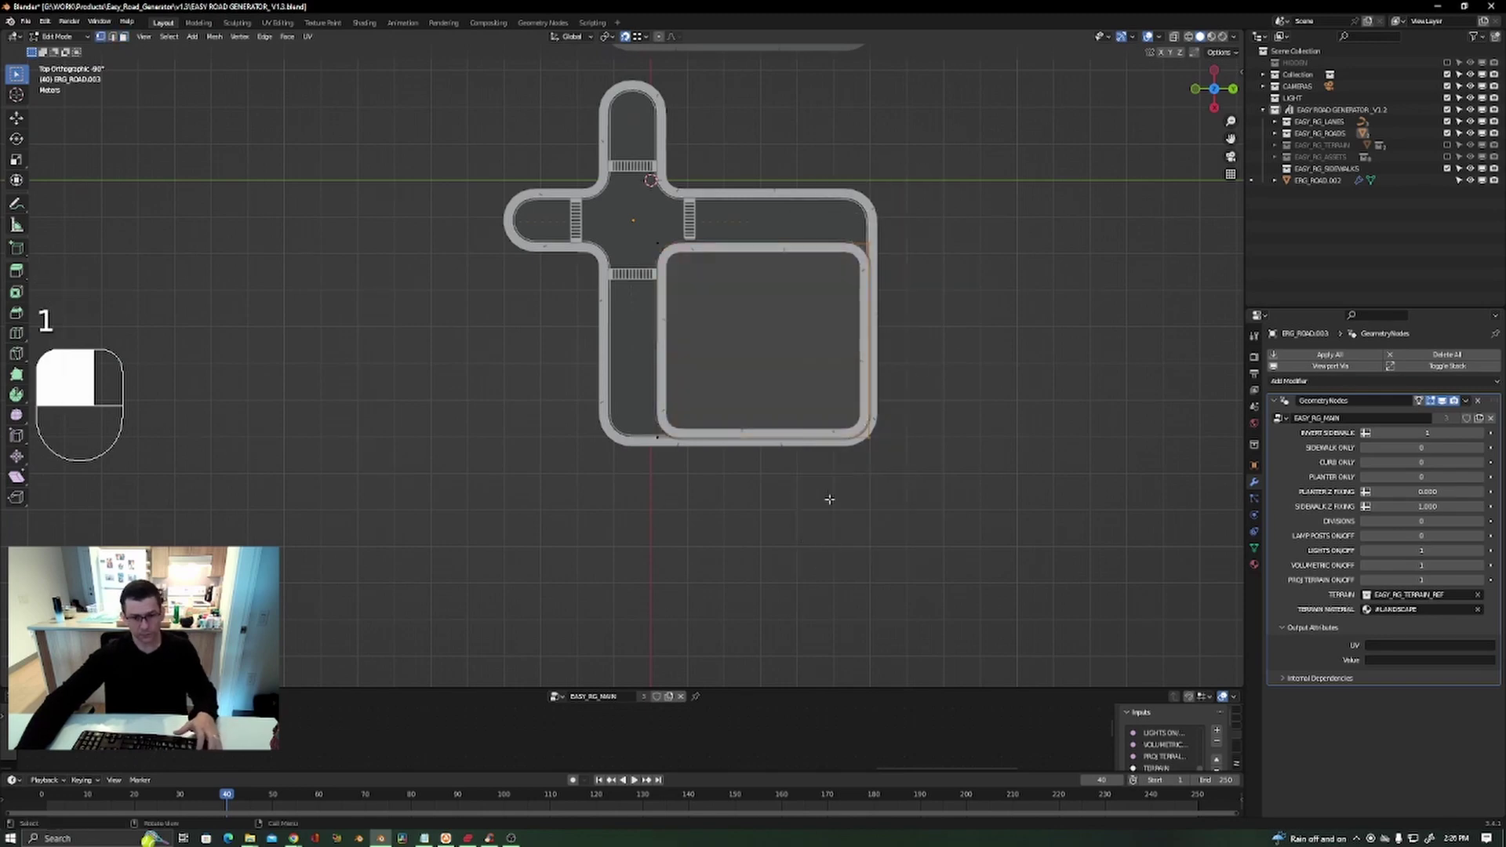
key(g)
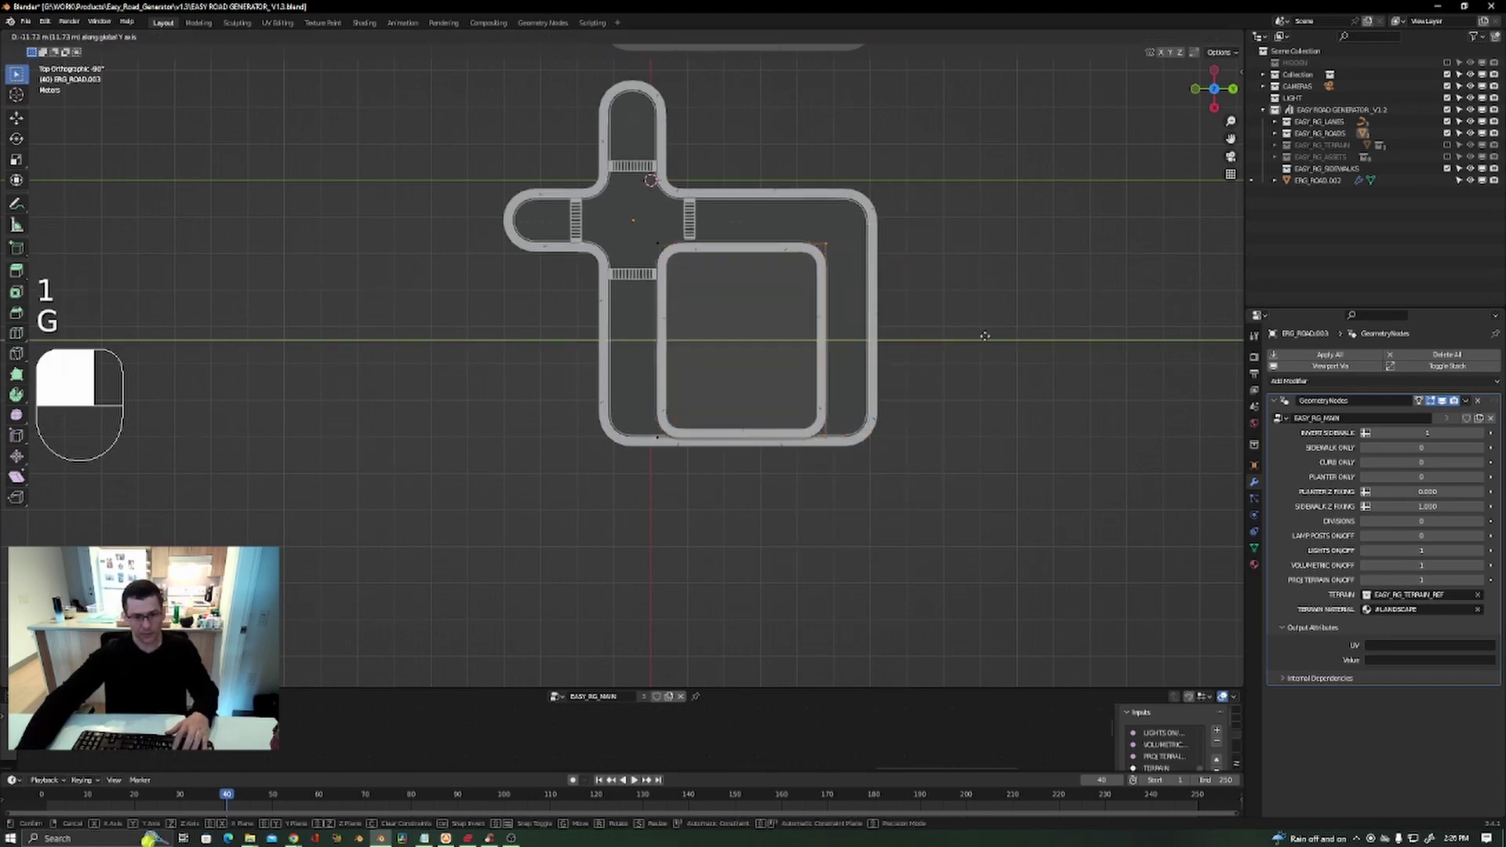
scroll(985, 336, down, 2)
Move the raised block's two lower vertices in top view inward about 11 m along X and return to Object Mode.
drag(922, 374, 697, 485)
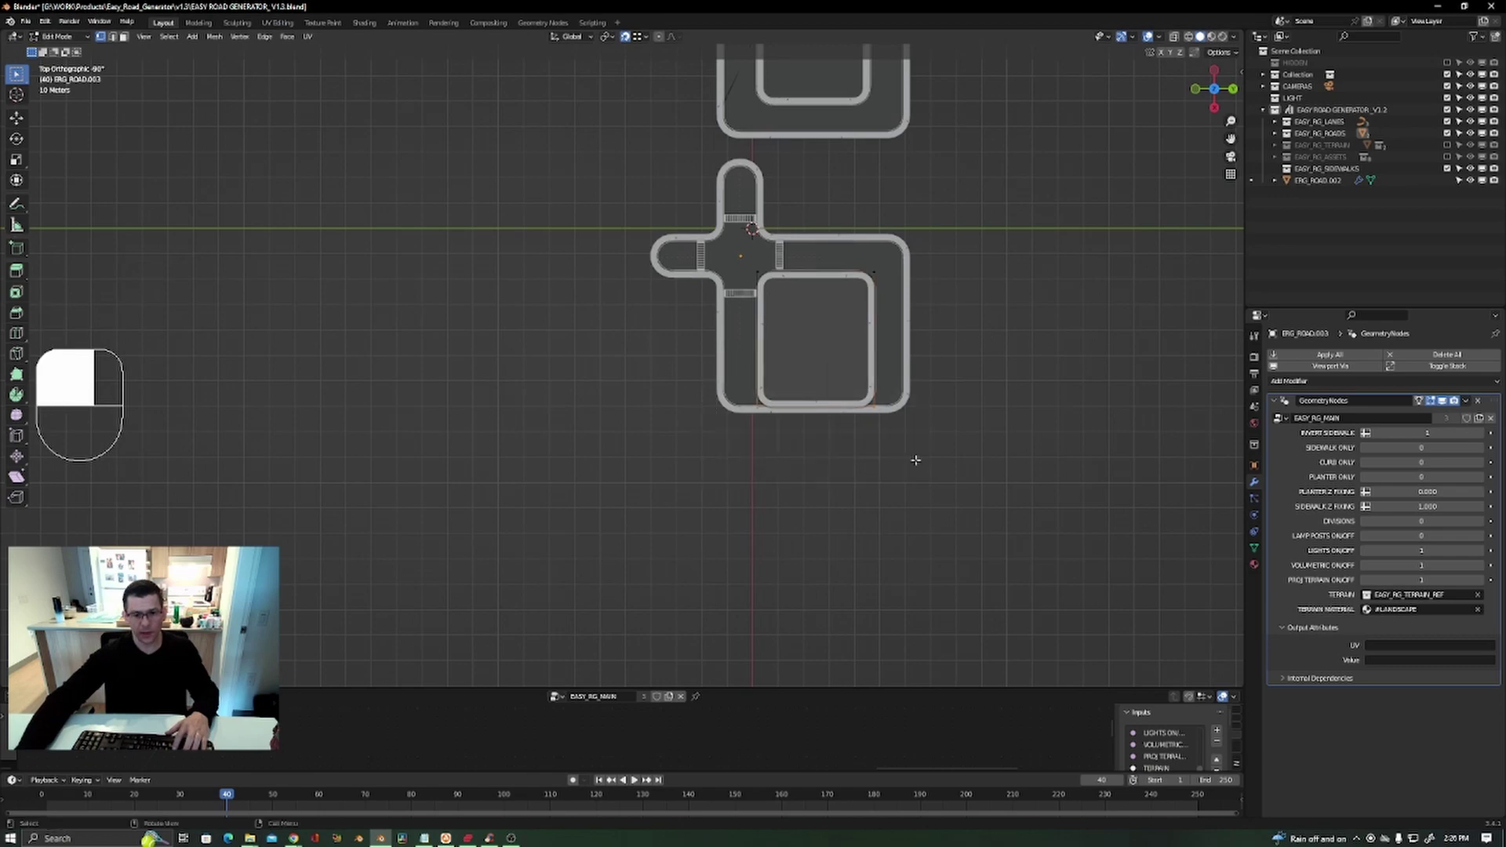
key(g)
key(x)
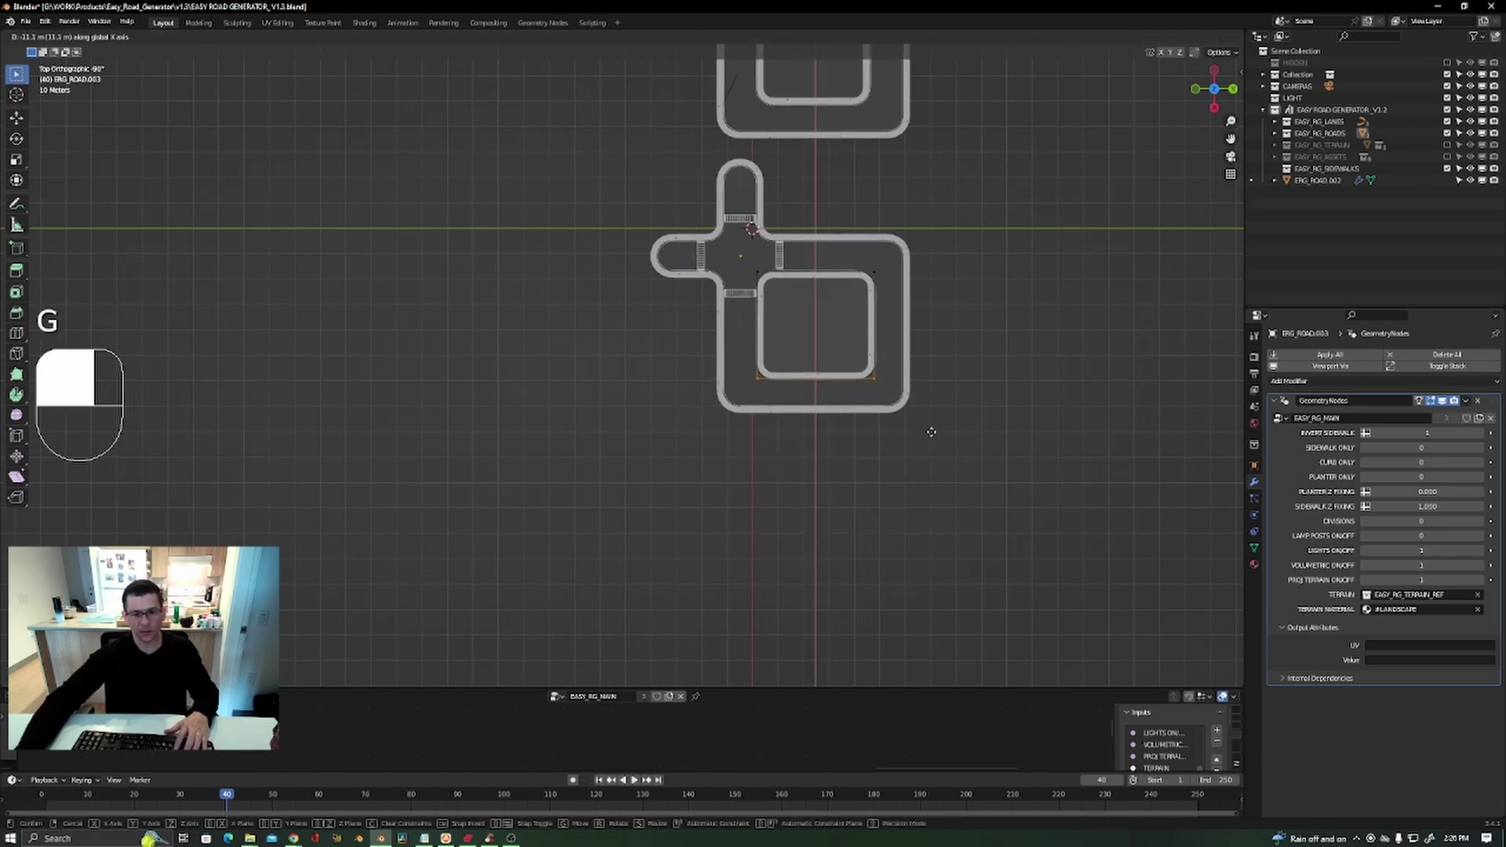
click(928, 430)
scroll(931, 431, down, 2)
scroll(867, 386, up, 3)
key(Tab)
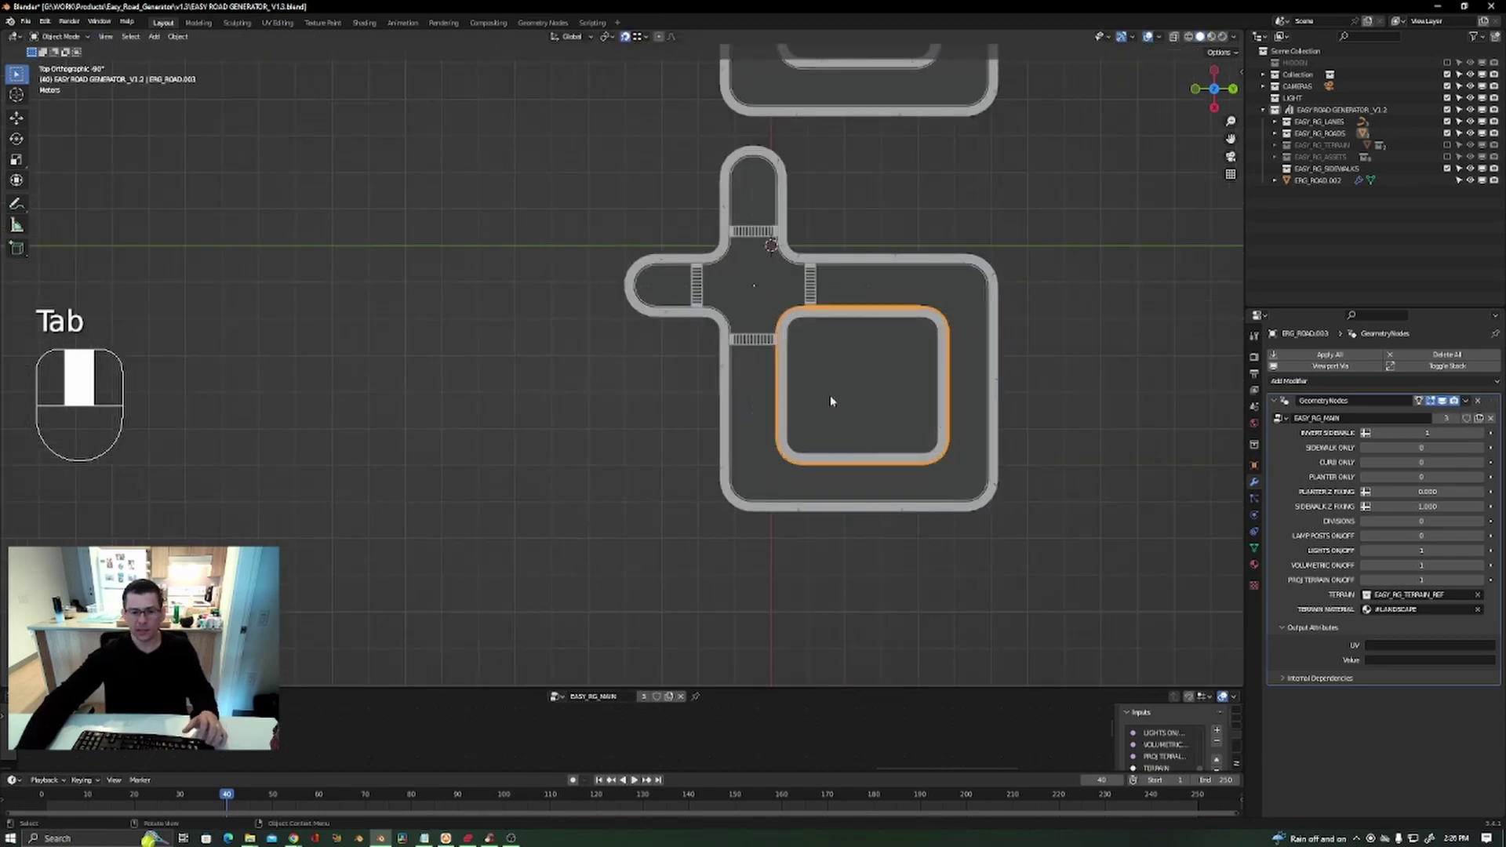
Set Sidewalk Only to 1 for the raised inner block in its Geometry Nodes modifier.
middle_drag(830, 395, 882, 335)
scroll(788, 413, up, 4)
middle_drag(788, 413, 772, 385)
shift+middle_drag(992, 498, 820, 427)
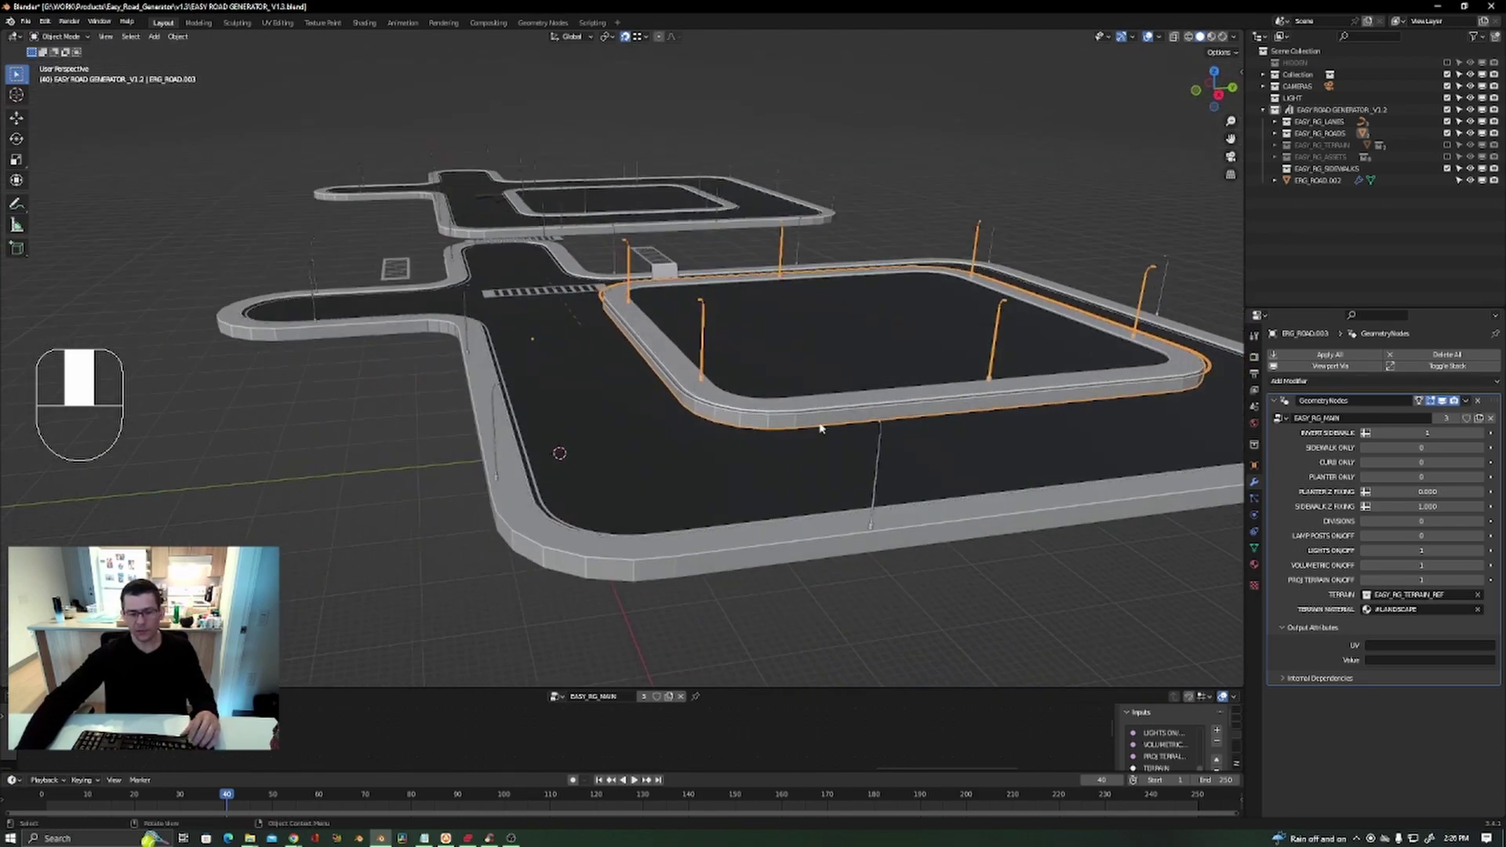
click(1422, 447)
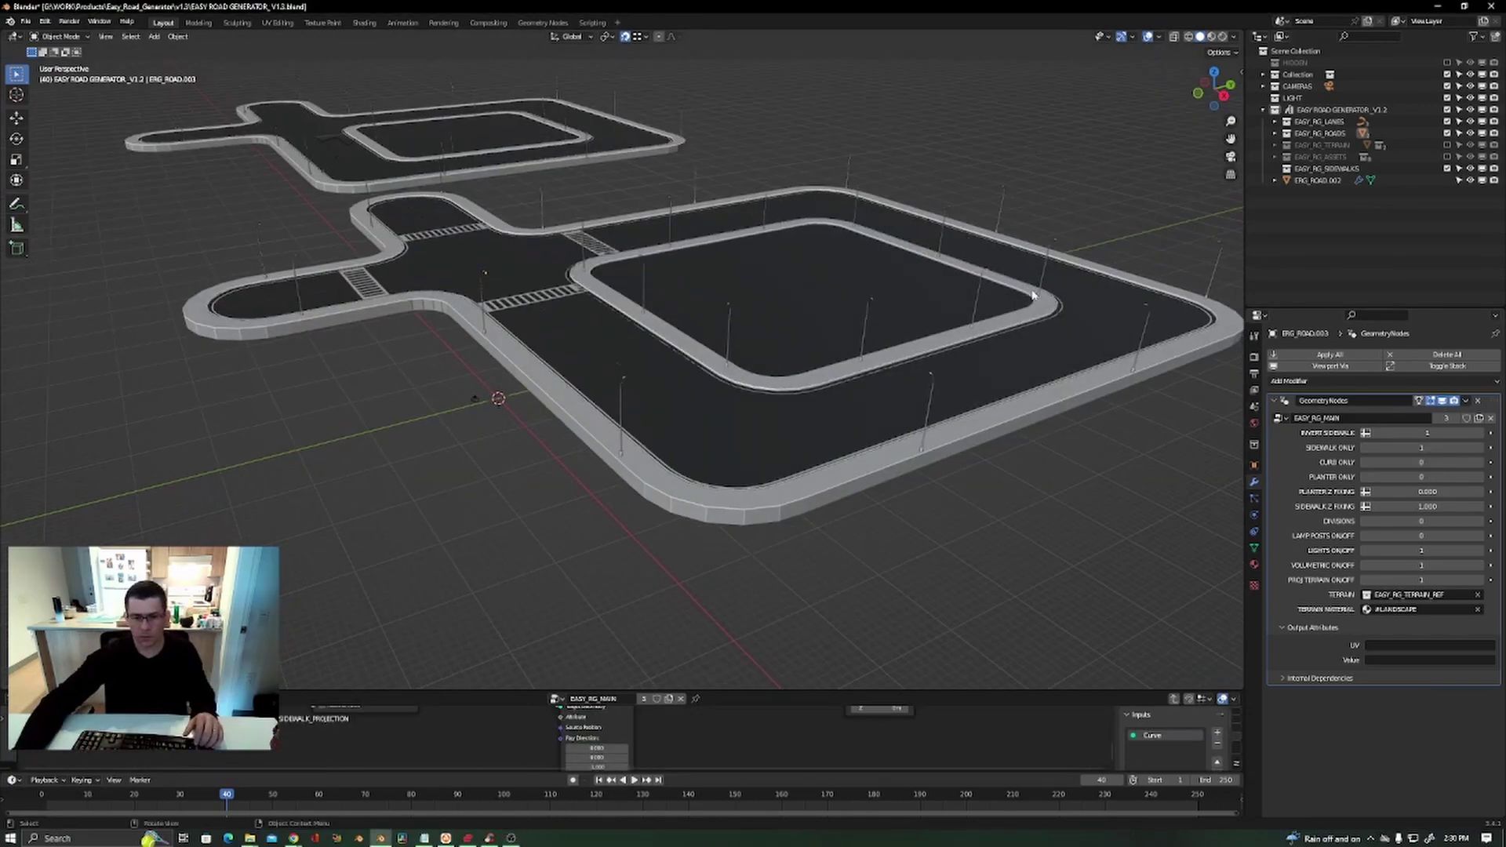
click(1034, 295)
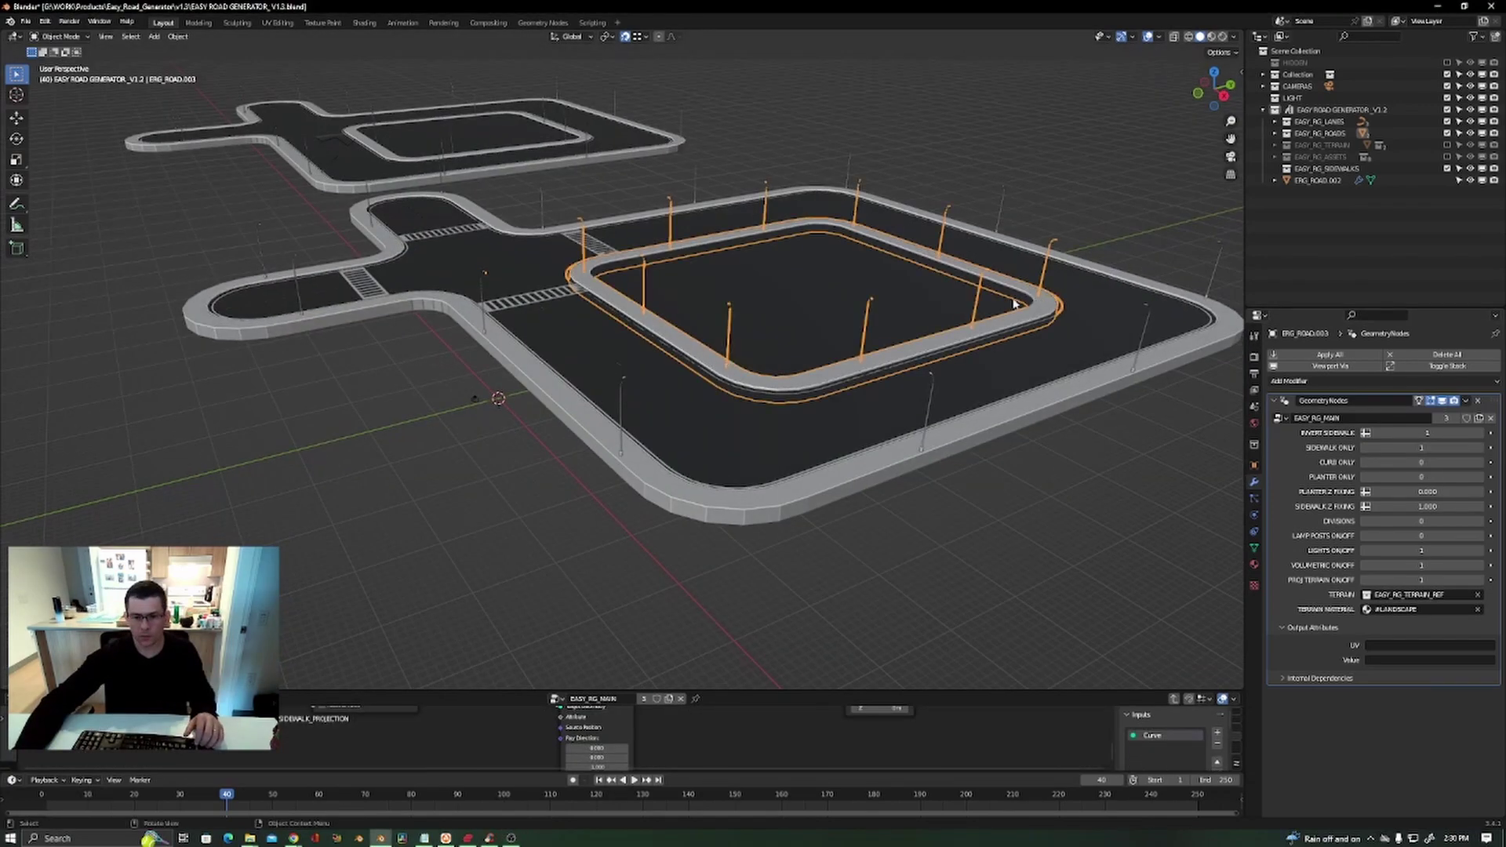
middle_drag(1034, 295, 919, 289)
key(g)
key(z)
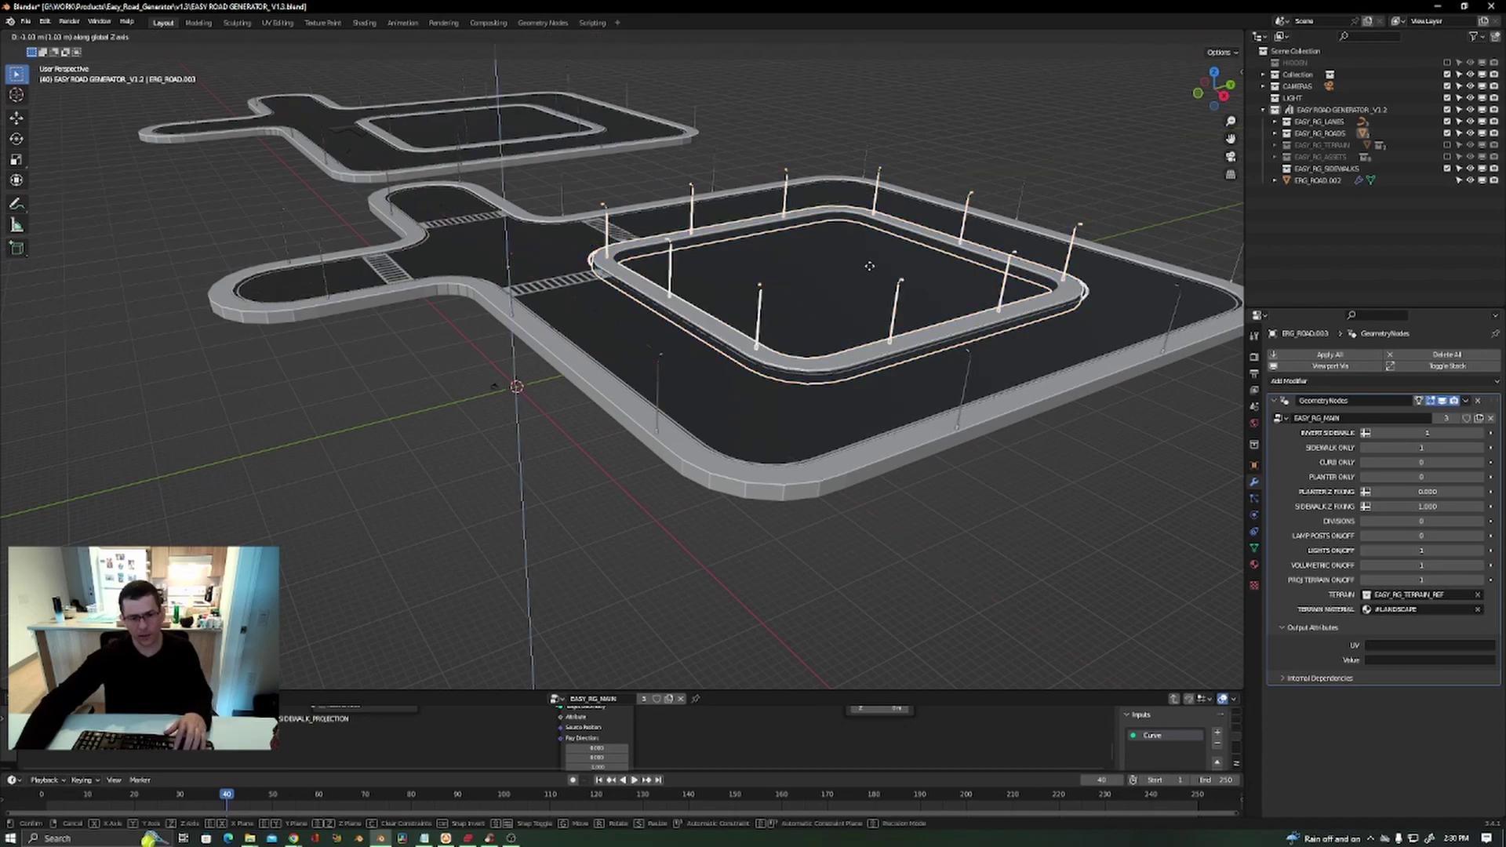
right_click(869, 269)
key(g)
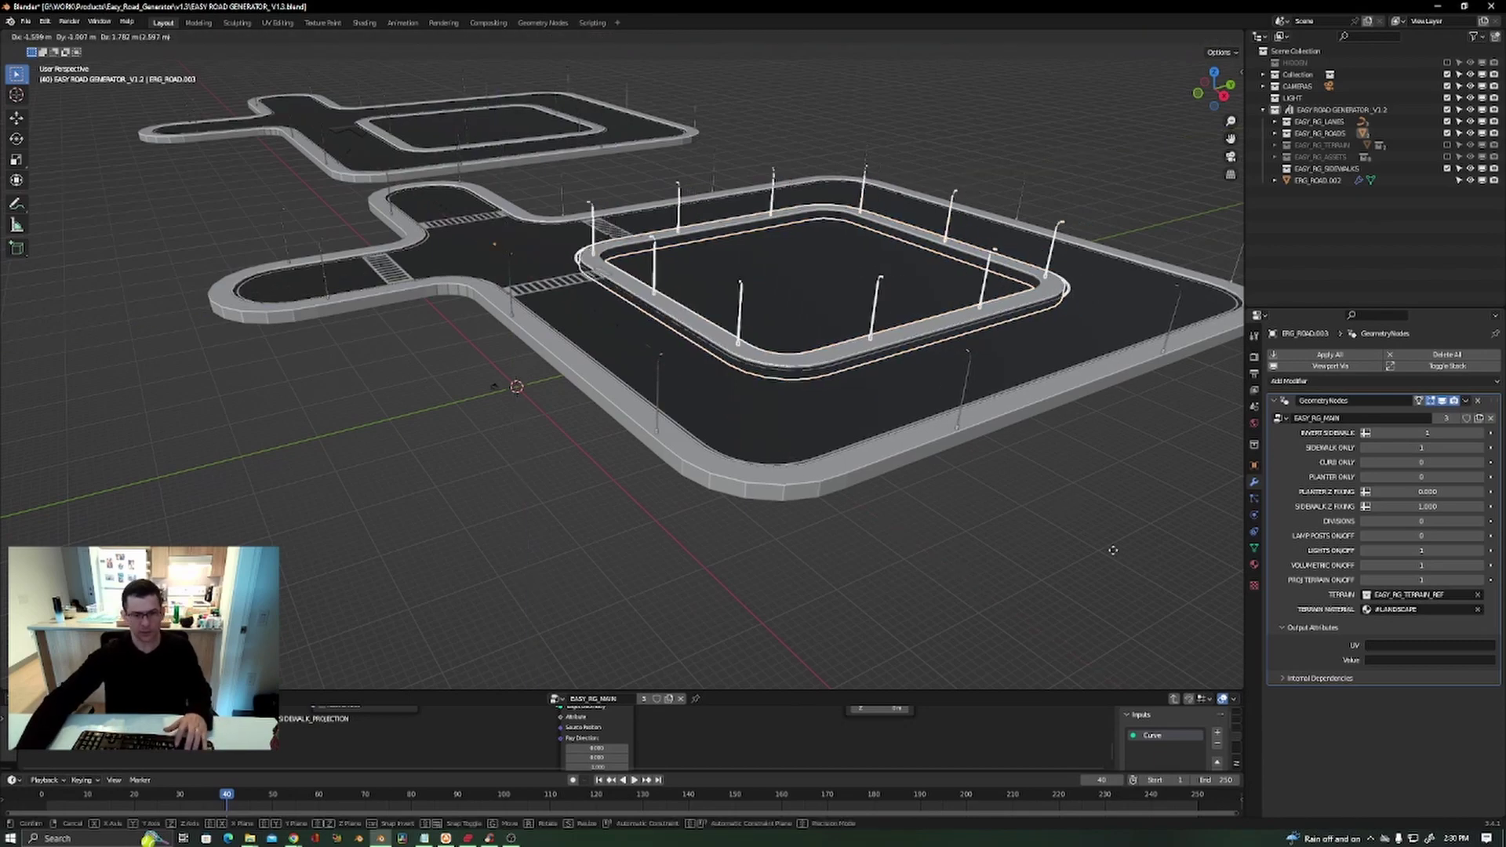
right_click(1143, 564)
Examine the inner sidewalk ring, its lamp posts and its fit with the crosswalks and surrounding road.
scroll(860, 366, up, 2)
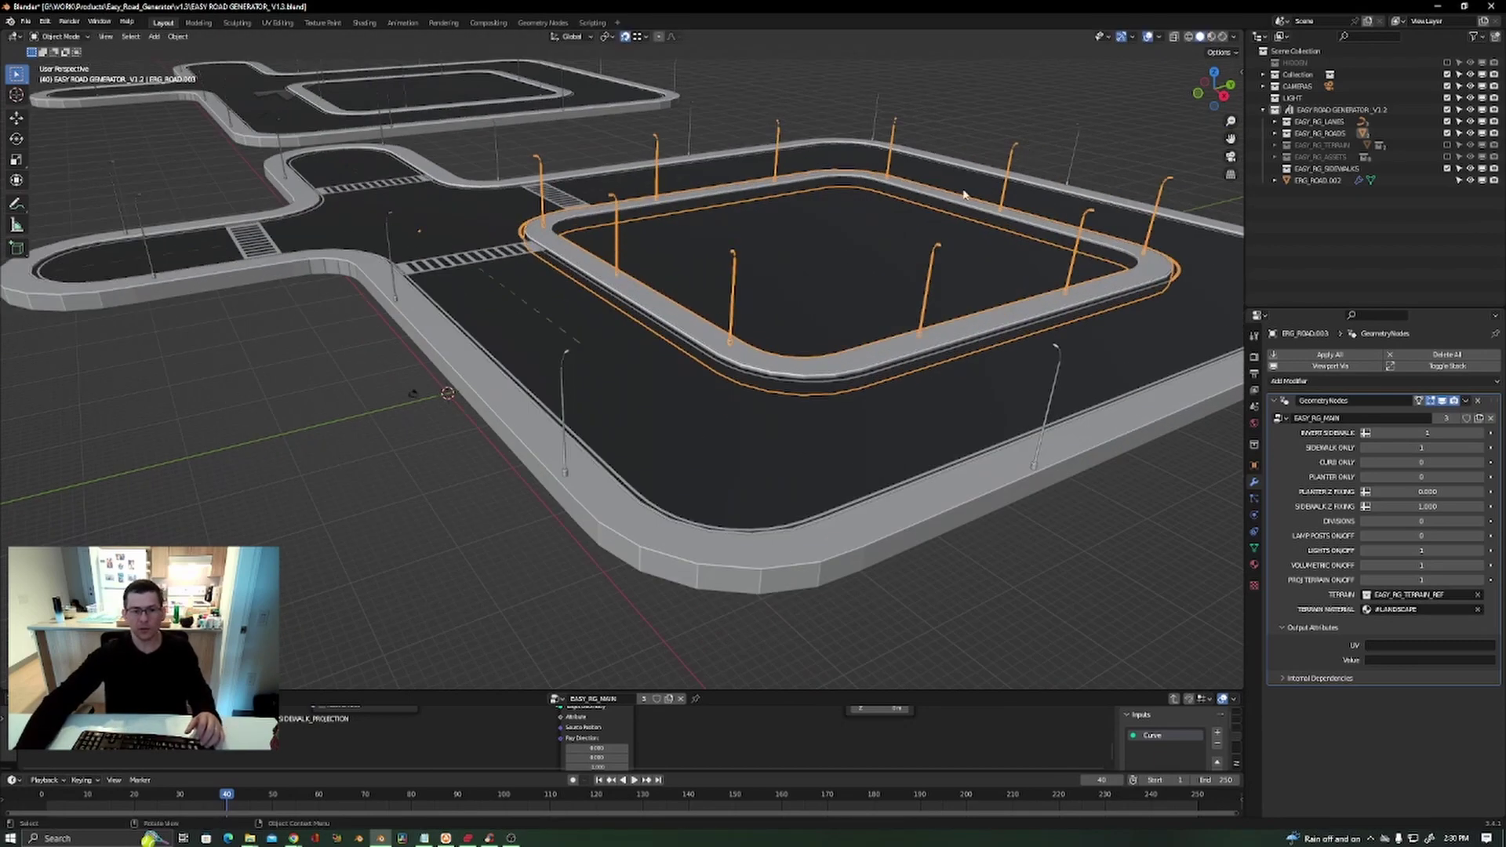
scroll(964, 193, up, 4)
scroll(605, 255, down, 6)
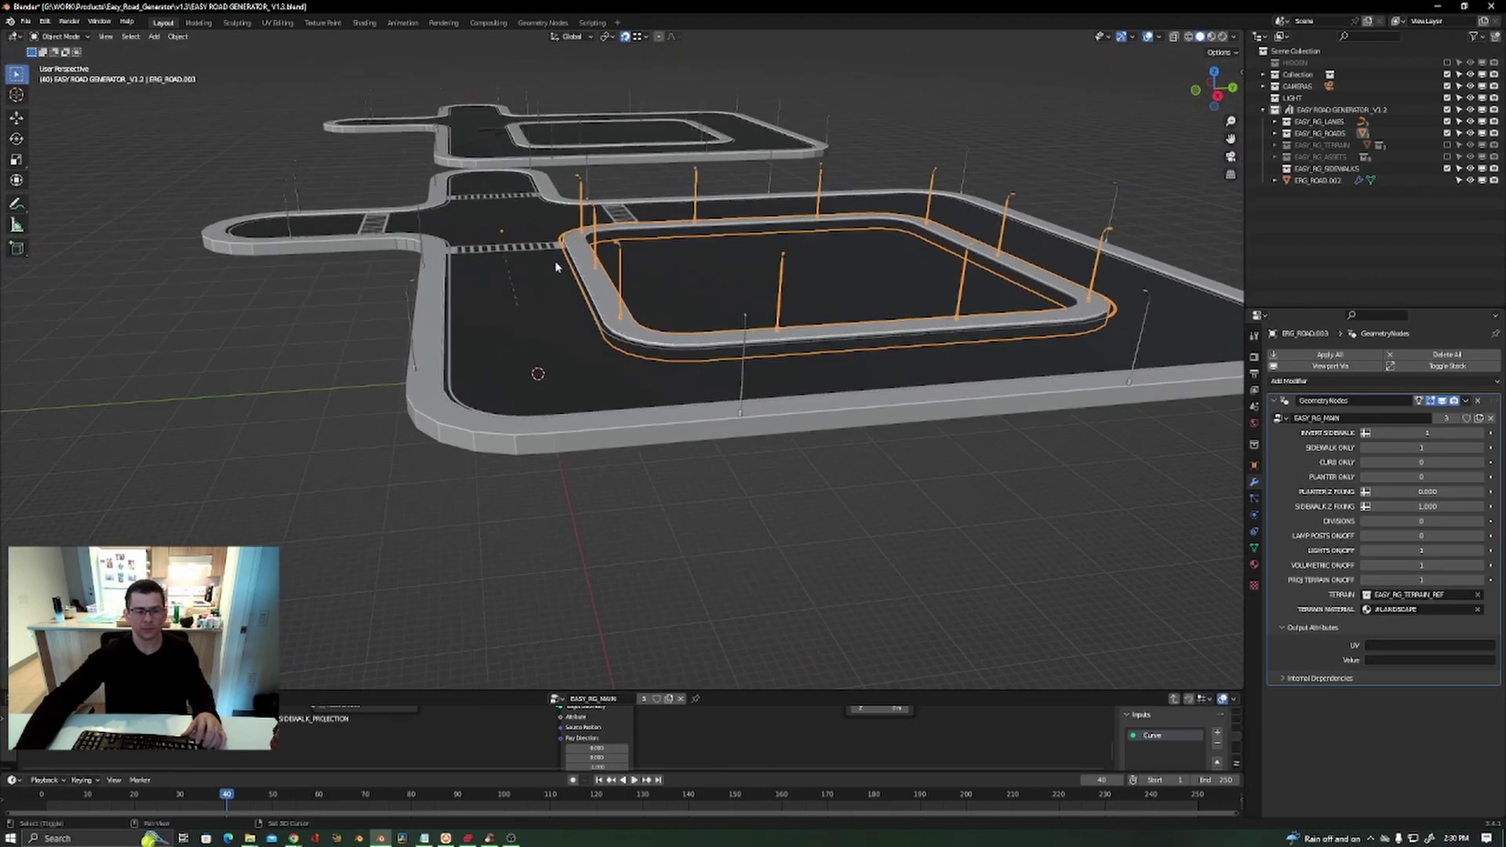
scroll(555, 267, up, 5)
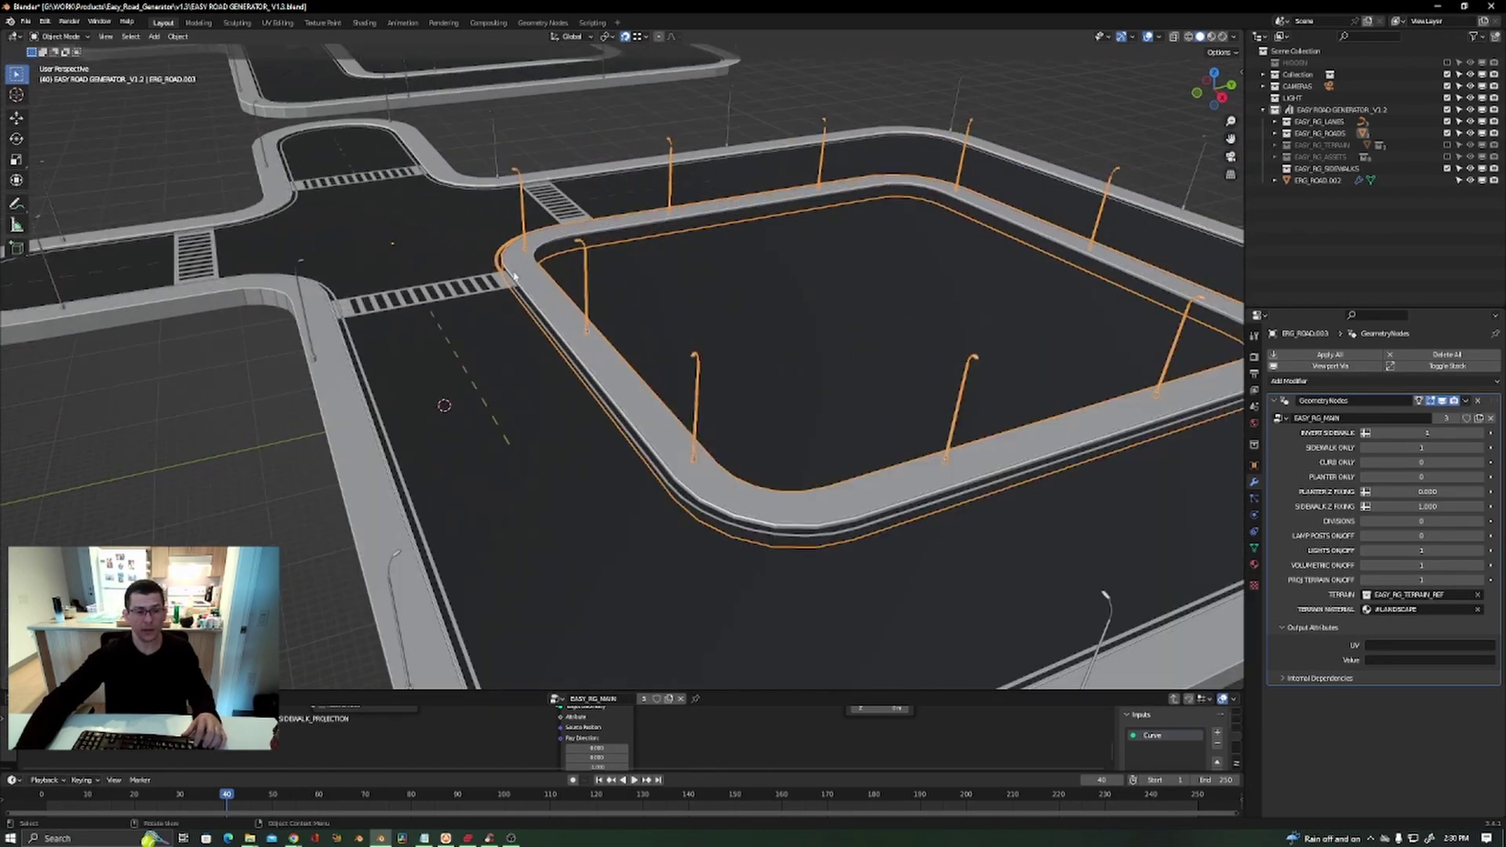
scroll(589, 375, up, 1)
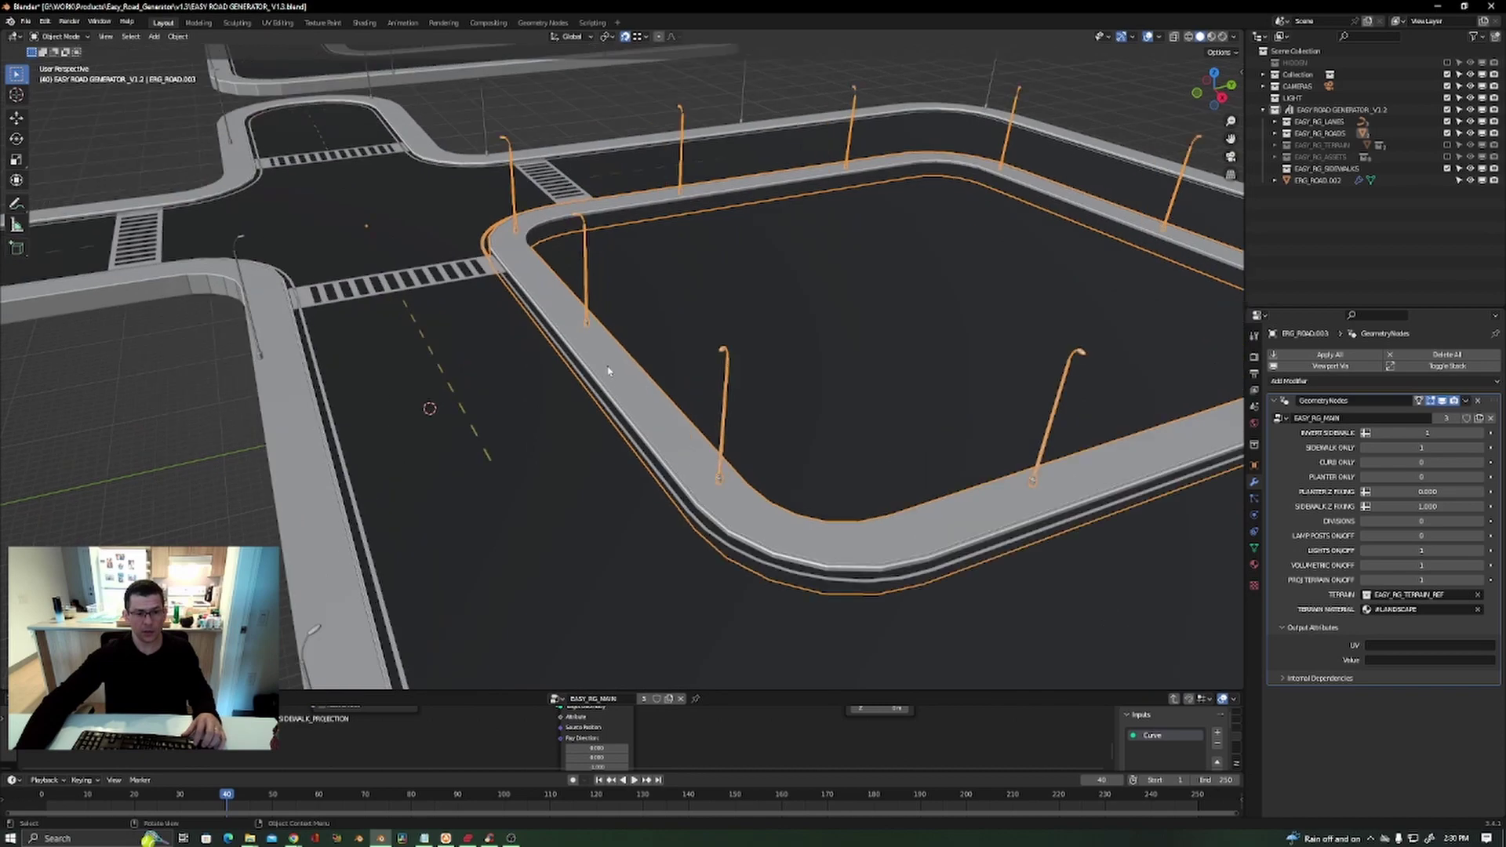
middle_drag(606, 372, 694, 337)
scroll(943, 351, up, 4)
middle_drag(907, 358, 787, 480)
scroll(900, 375, down, 9)
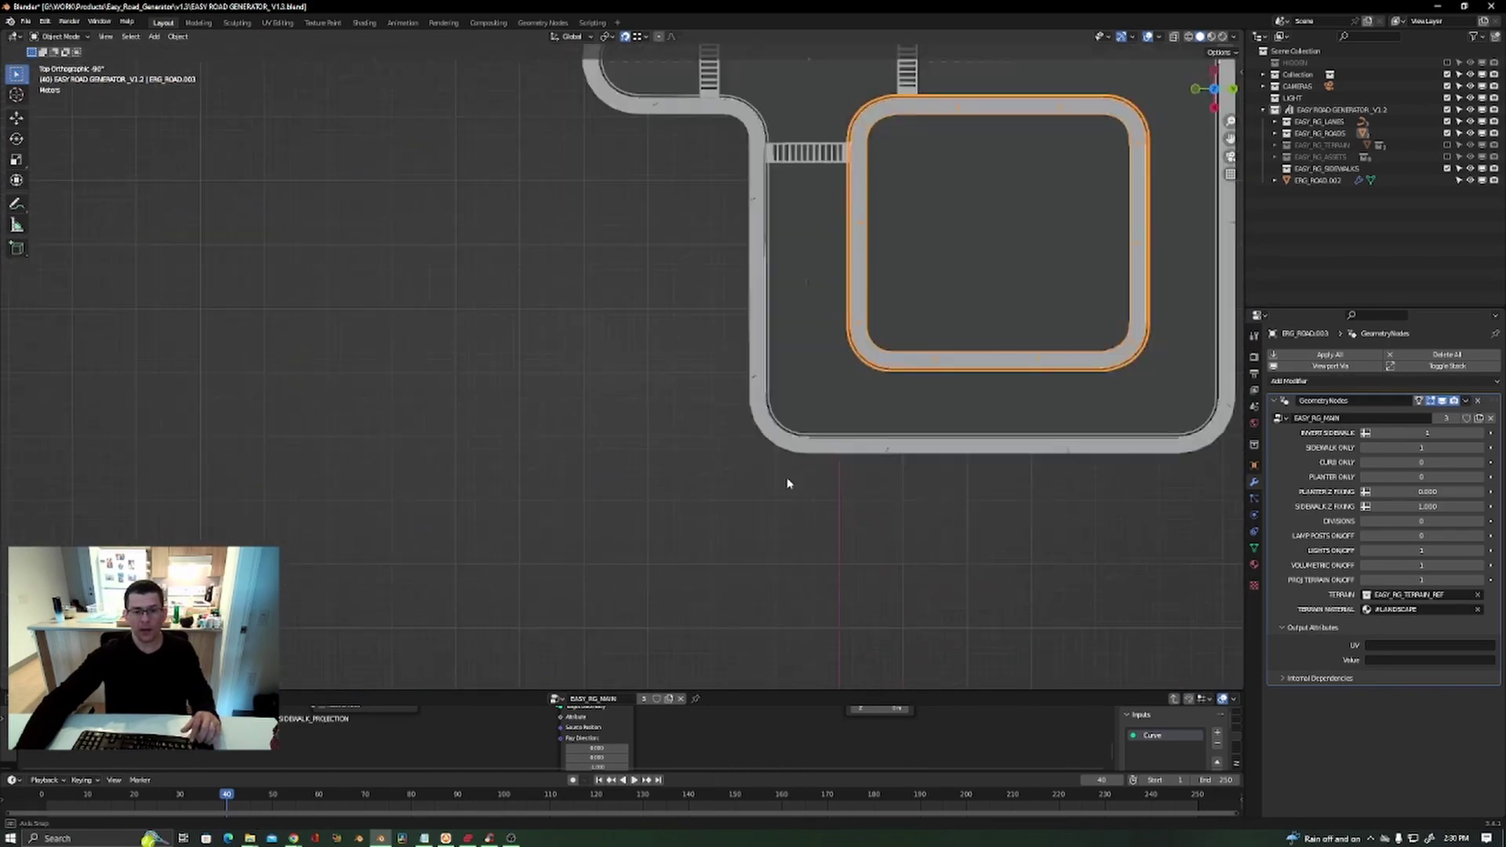
scroll(574, 403, down, 5)
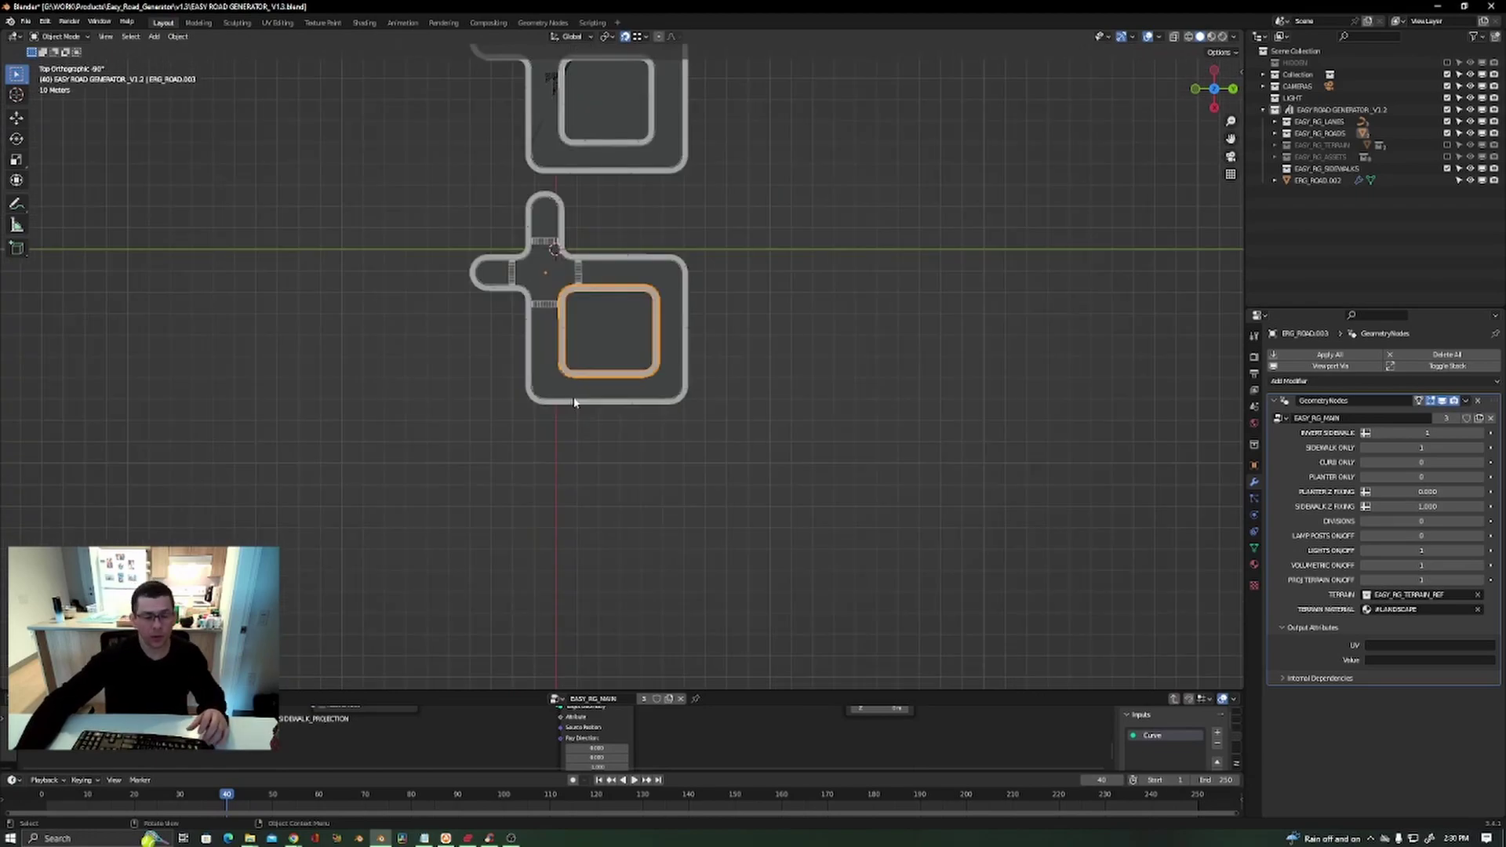
scroll(706, 353, up, 4)
shift+middle_drag(715, 345, 541, 185)
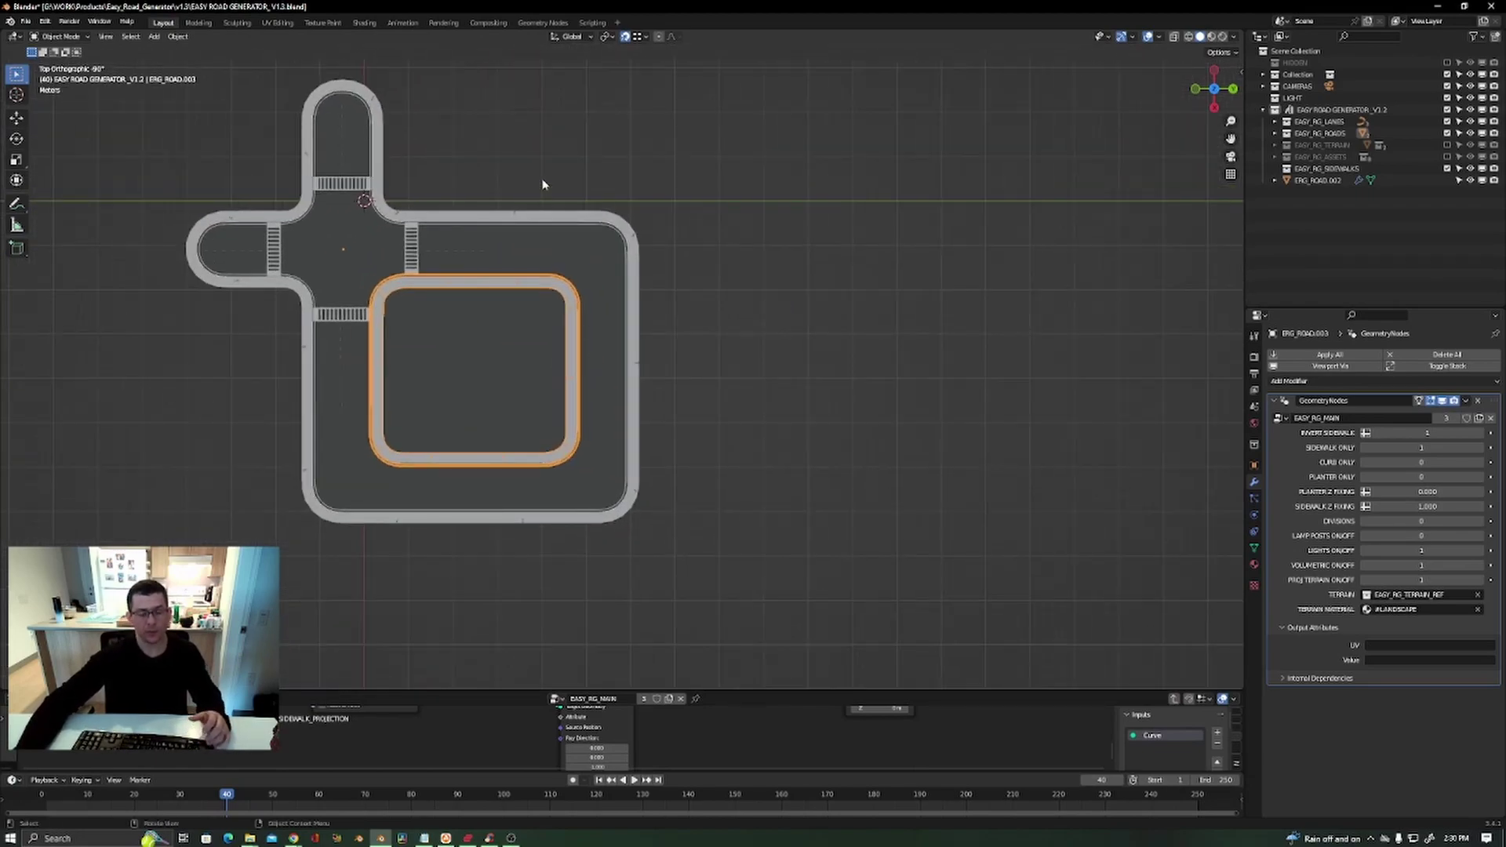
scroll(549, 204, down, 4)
shift+middle_drag(589, 282, 628, 319)
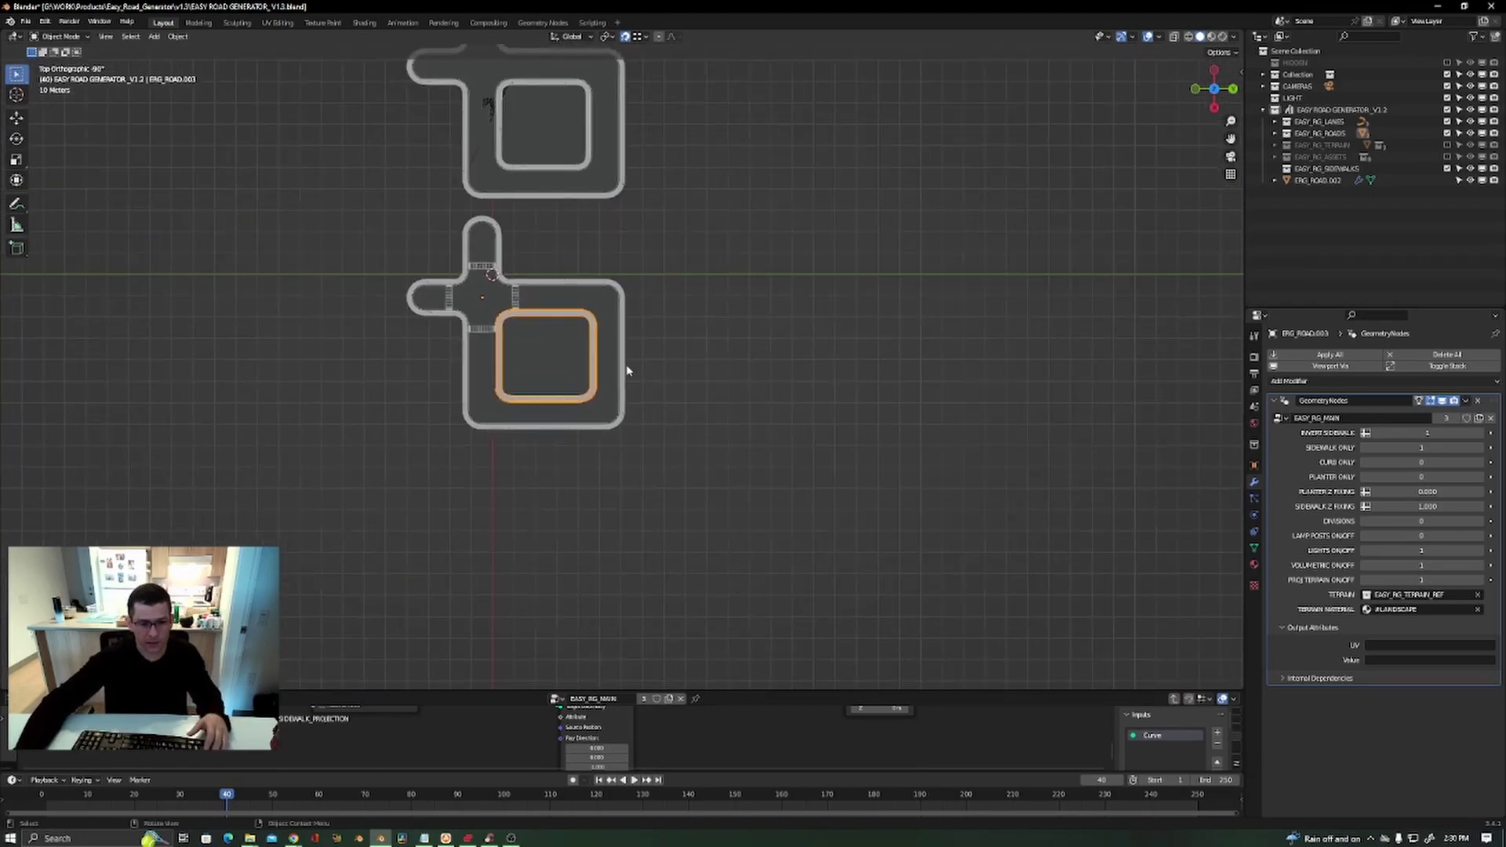
Extend the outer road block by moving its far side vertices about 53 m outward along Y in Edit Mode.
scroll(628, 370, up, 2)
key(Tab)
key(Tab)
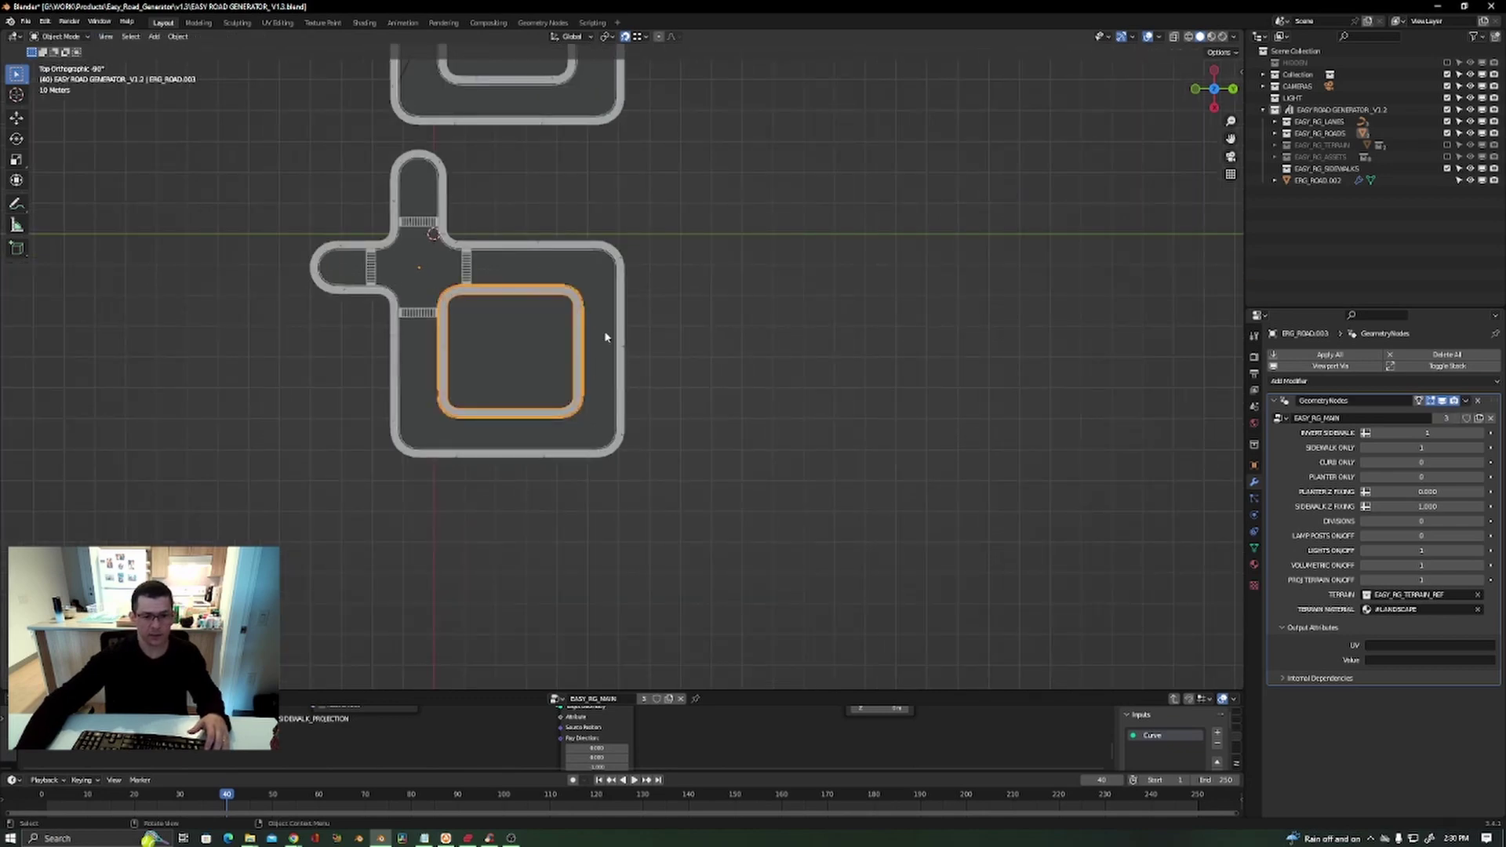
click(604, 333)
key(Tab)
drag(656, 206, 573, 531)
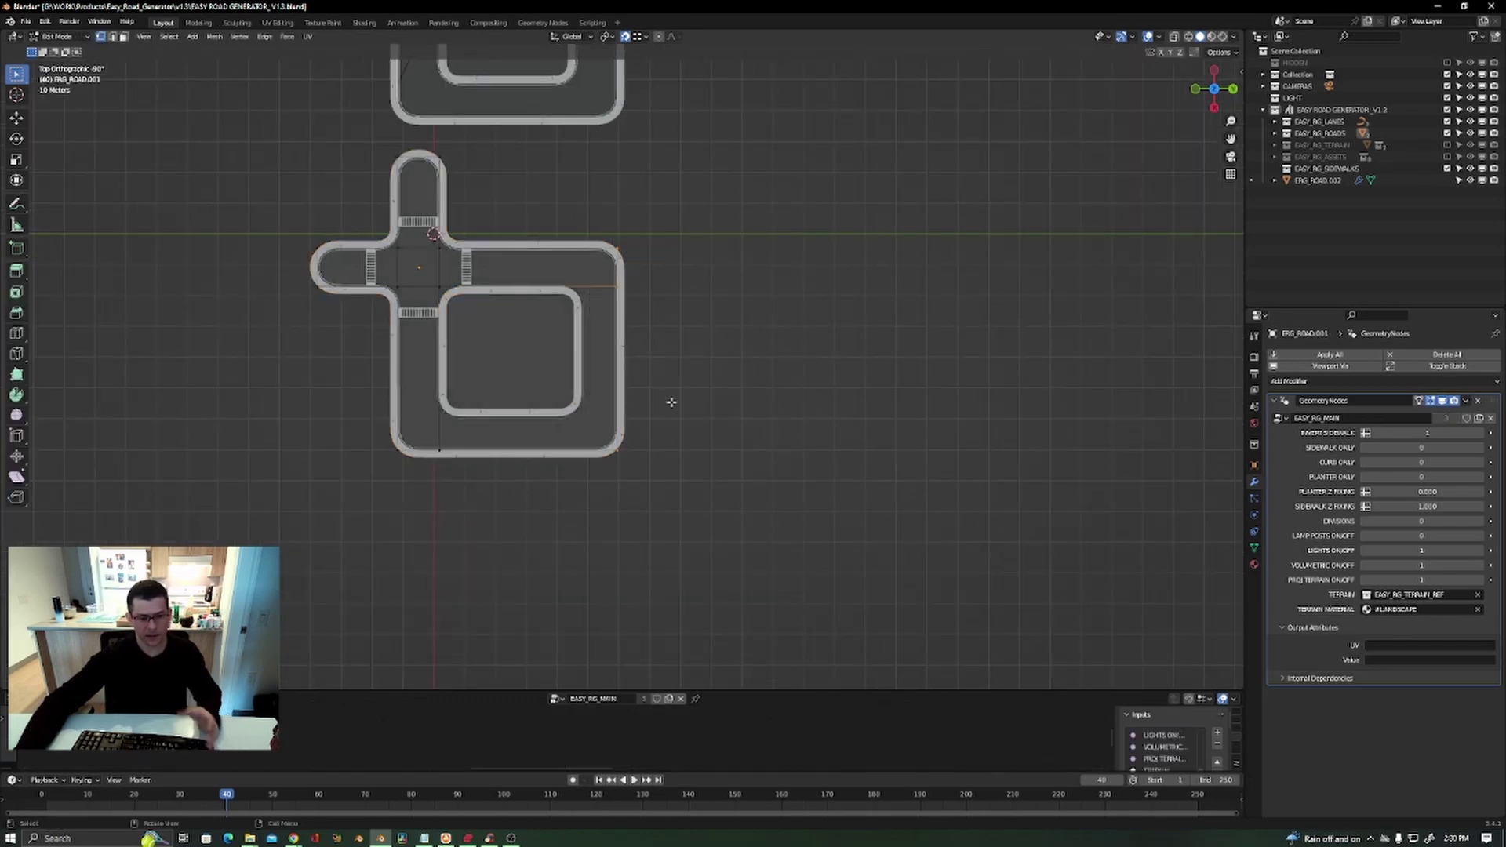
key(g)
key(y)
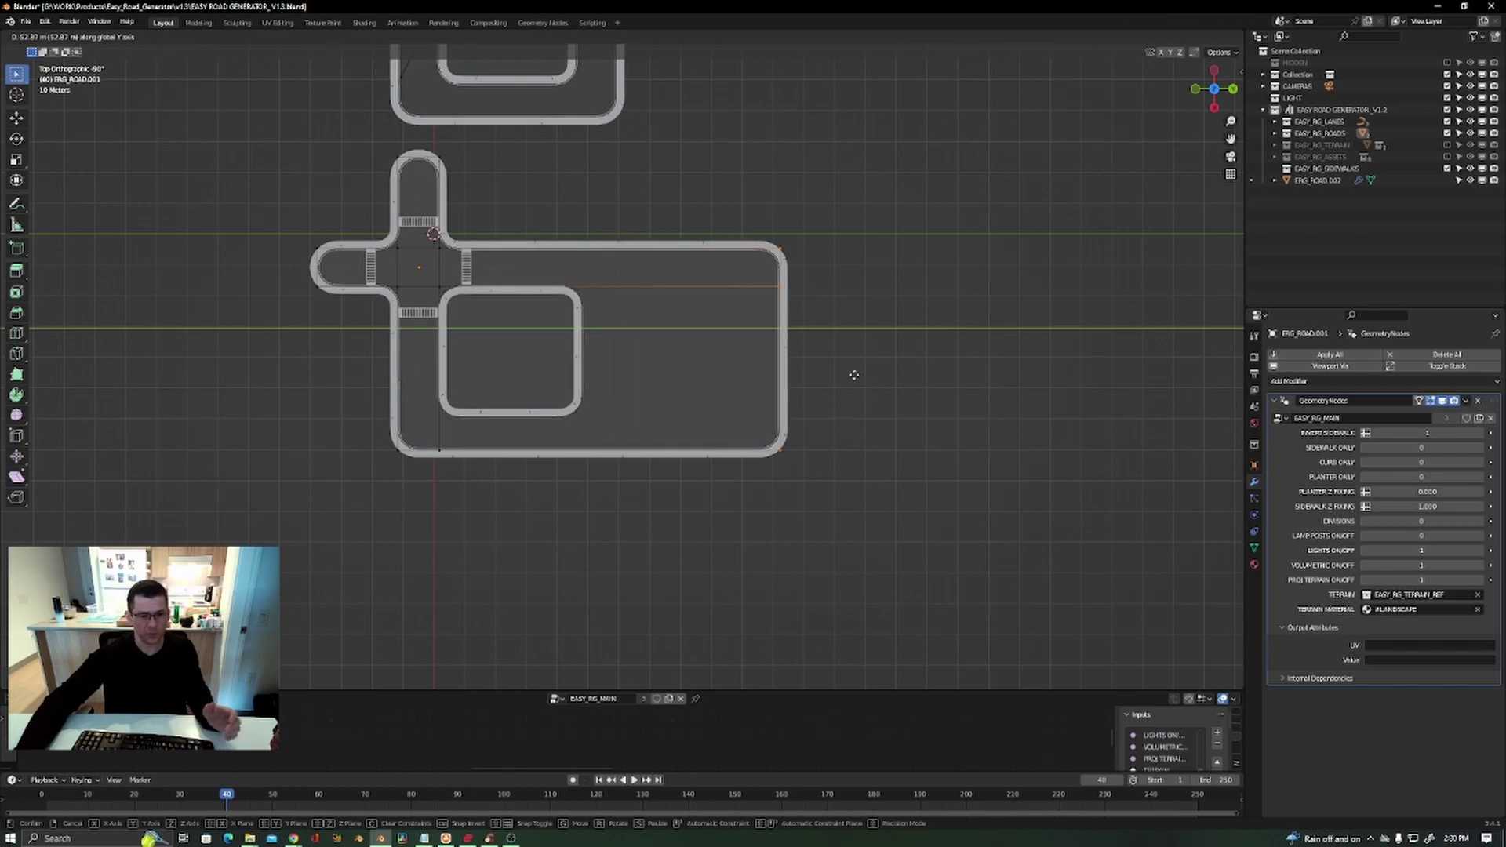
click(845, 372)
key(Tab)
Duplicate the inner sidewalk block's face in Edit Mode and place the copy about 57 m along the global Y axis.
click(580, 302)
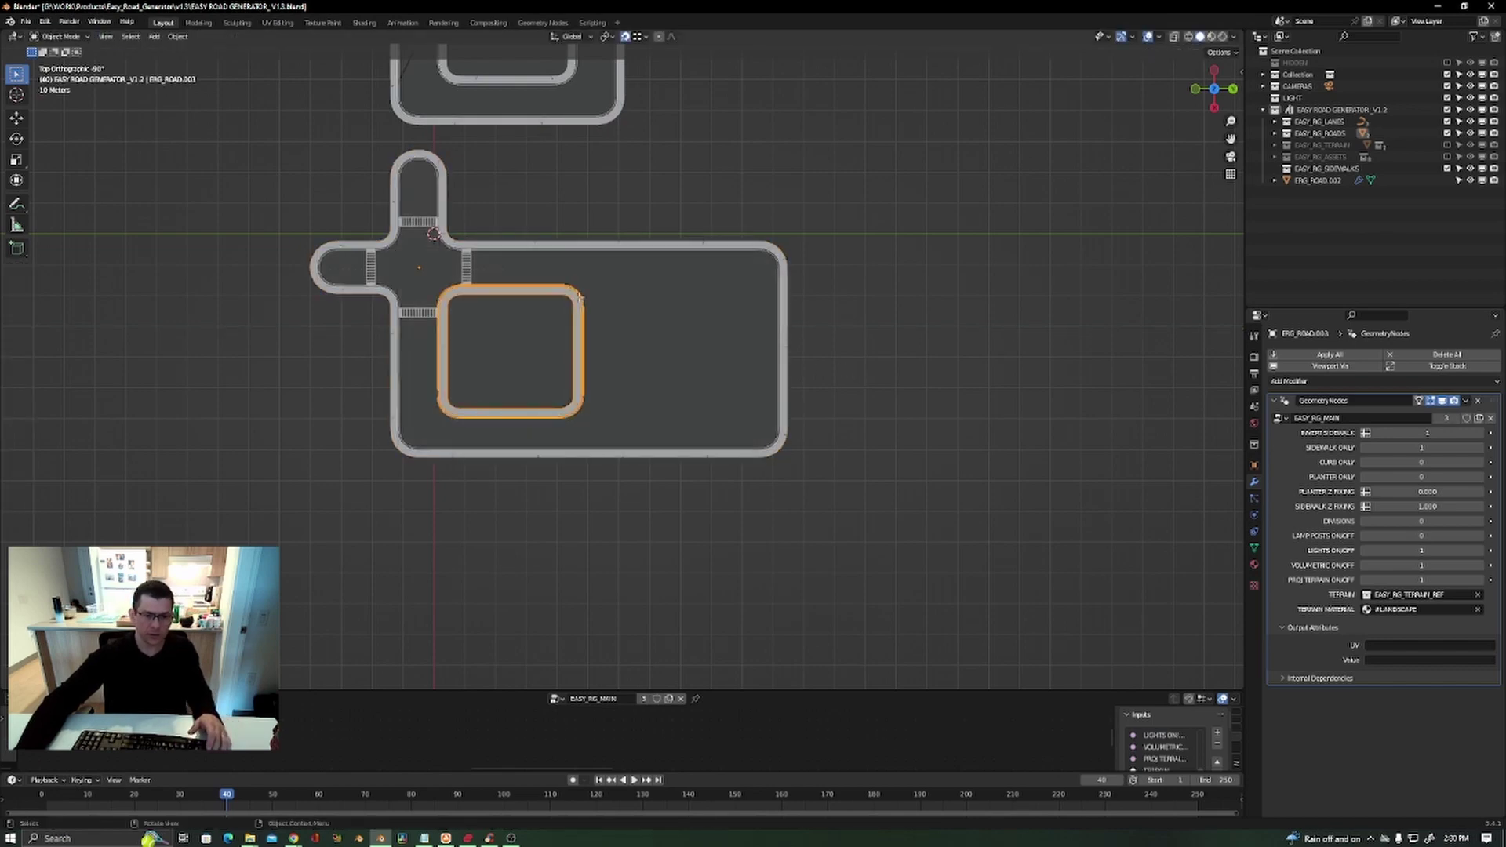
key(Tab)
drag(607, 268, 424, 449)
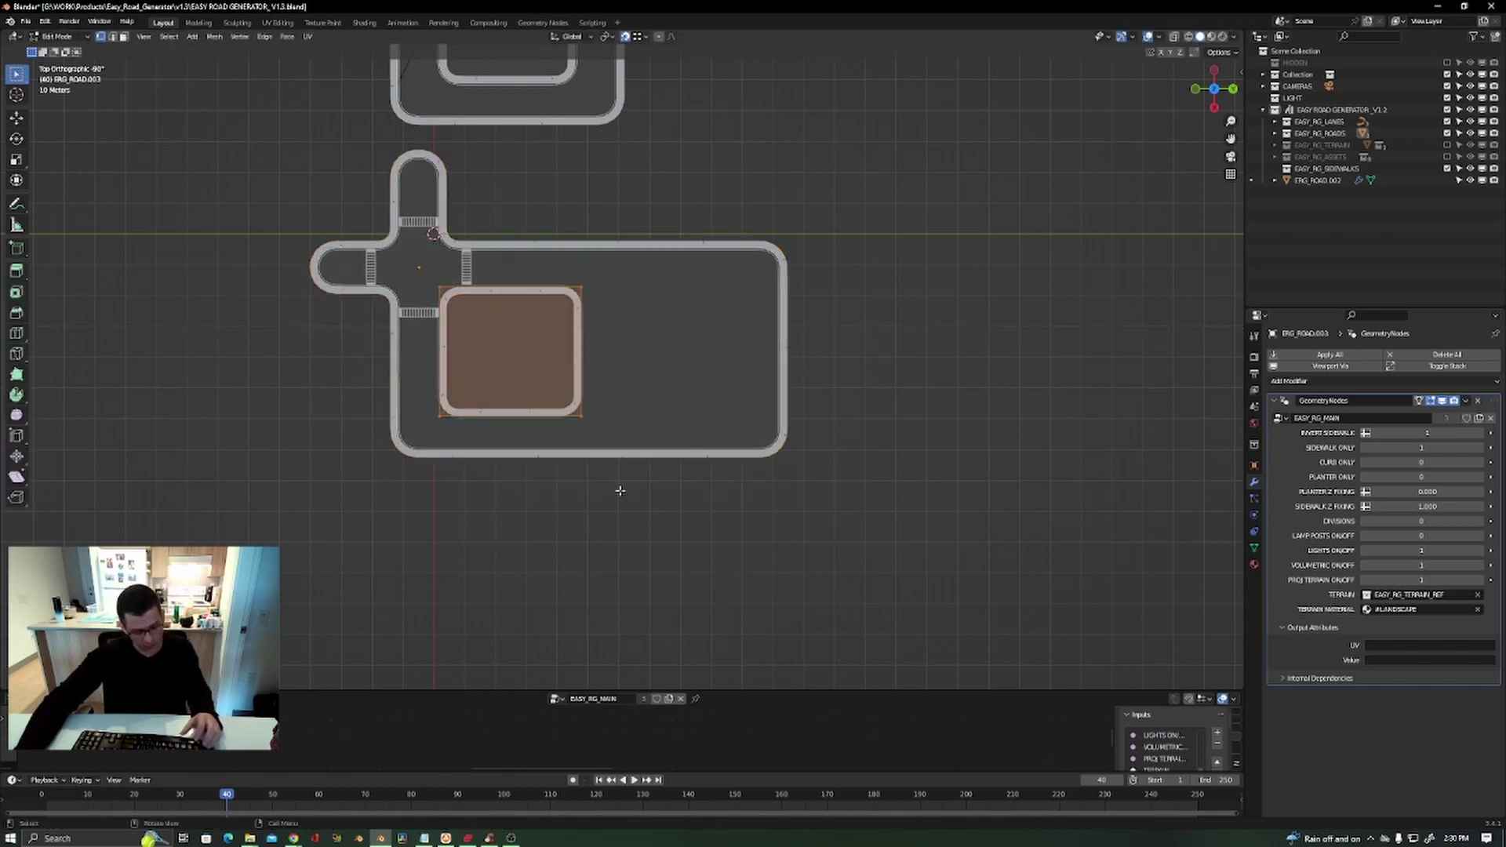
key(shift+d)
key(y)
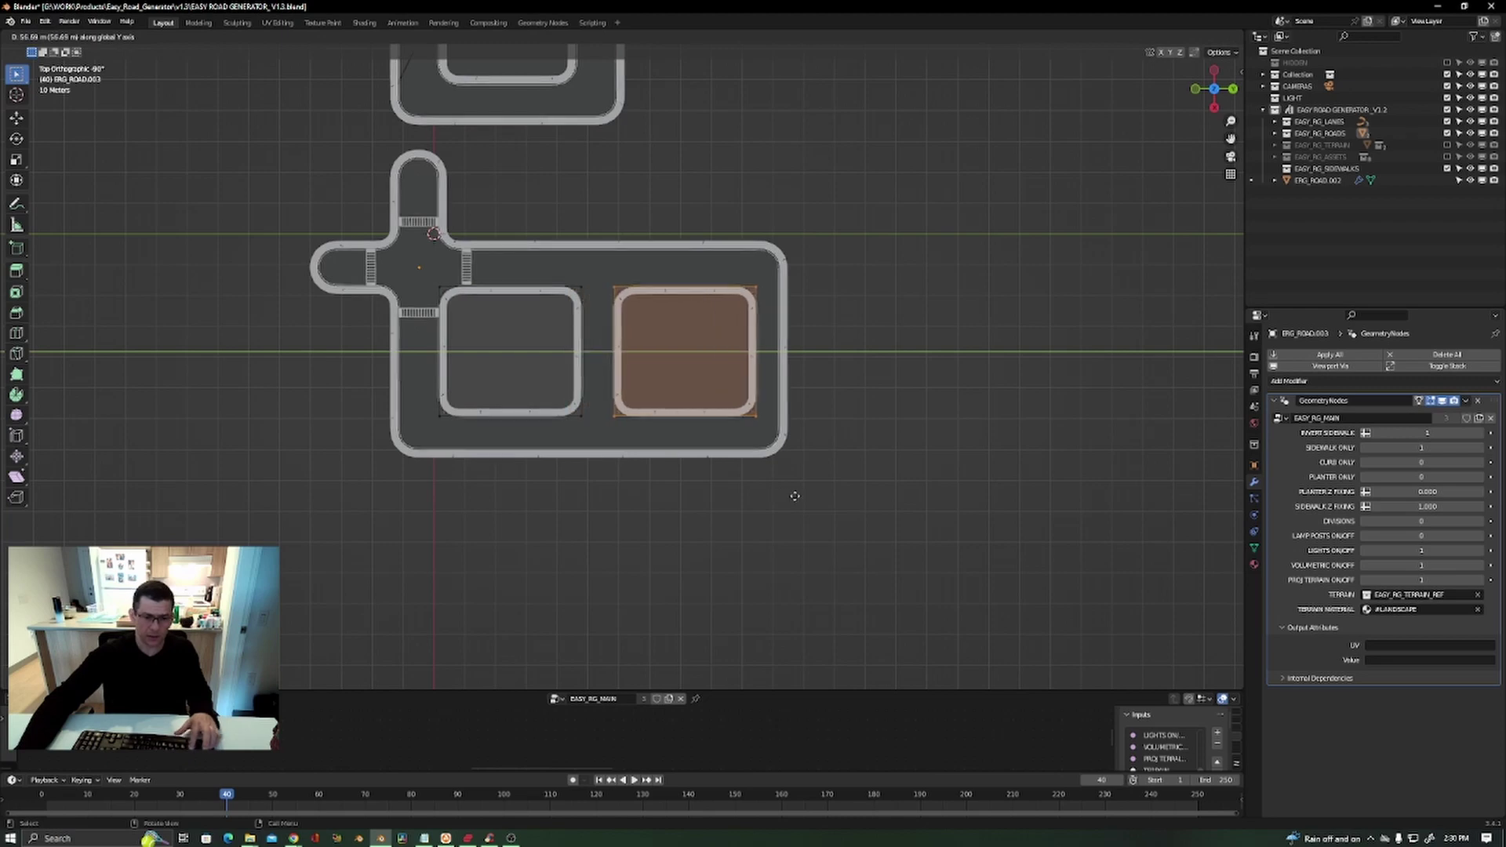
click(794, 496)
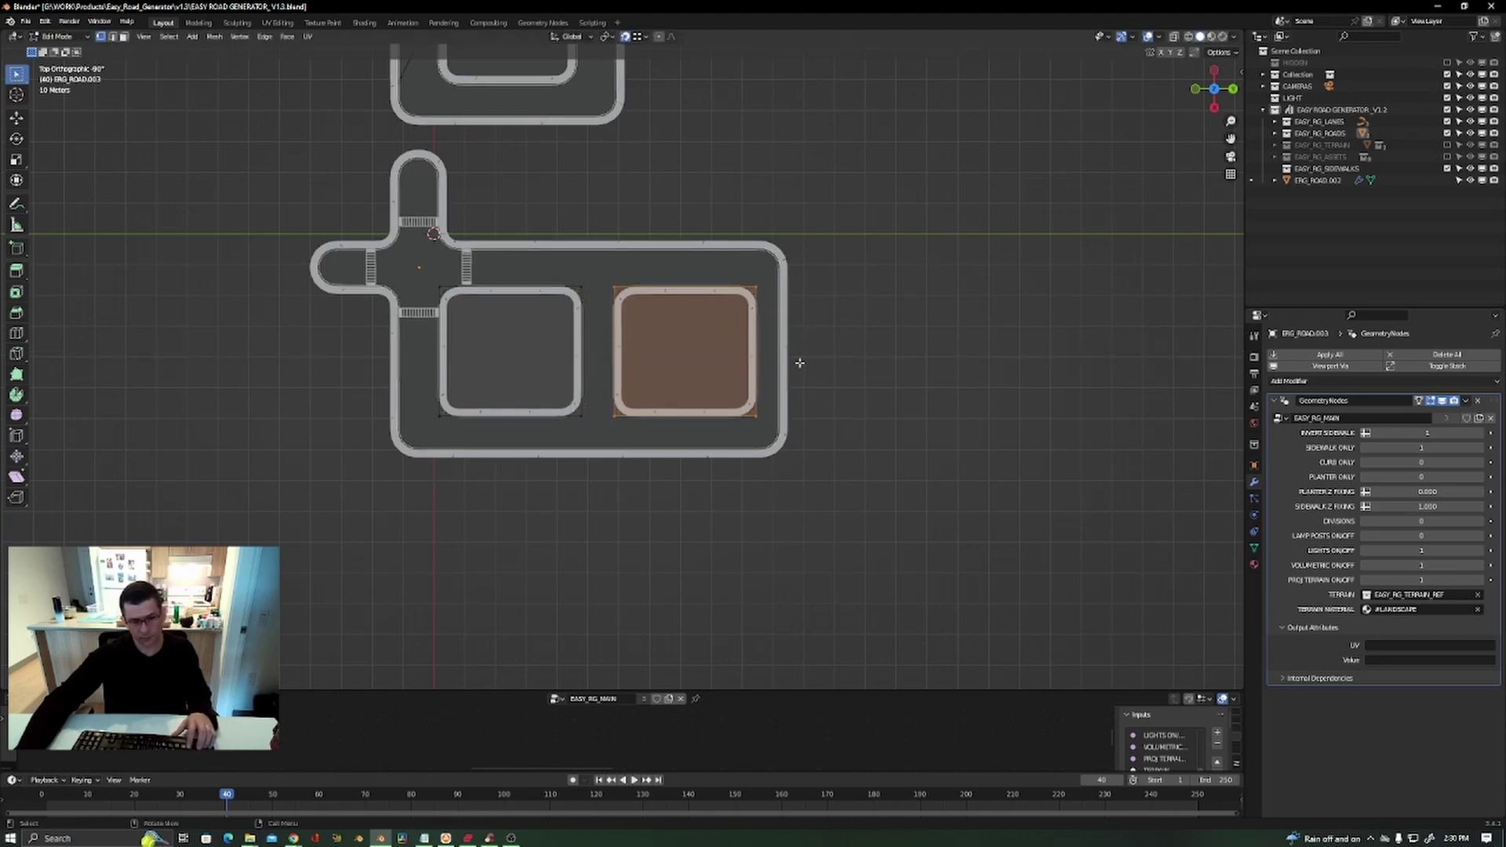
Narrow the duplicated inner block by moving its far side vertices inward along the global Y axis.
scroll(764, 277, up, 2)
drag(767, 277, 718, 528)
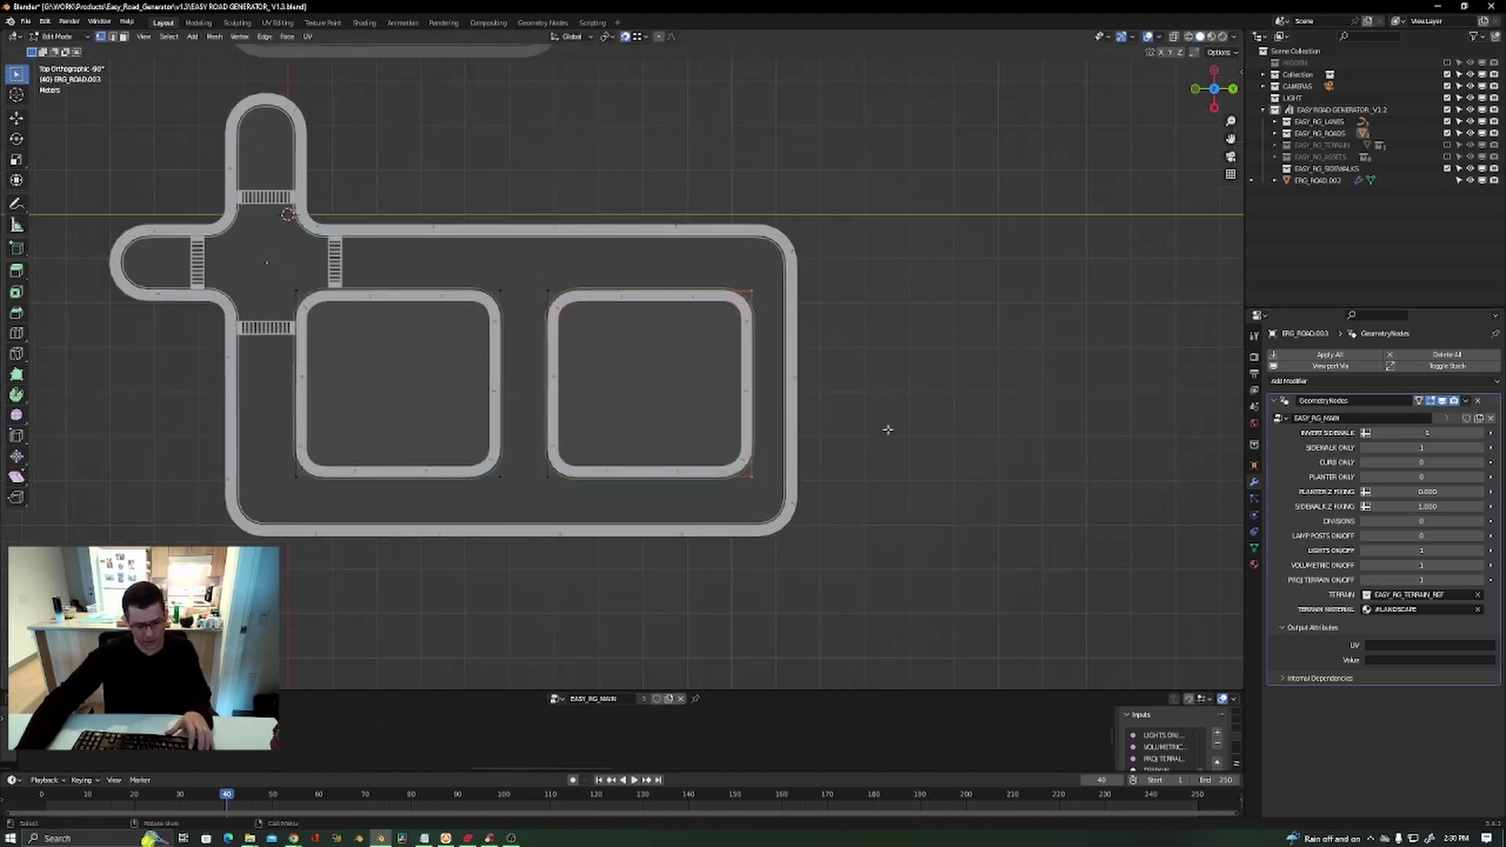
key(g)
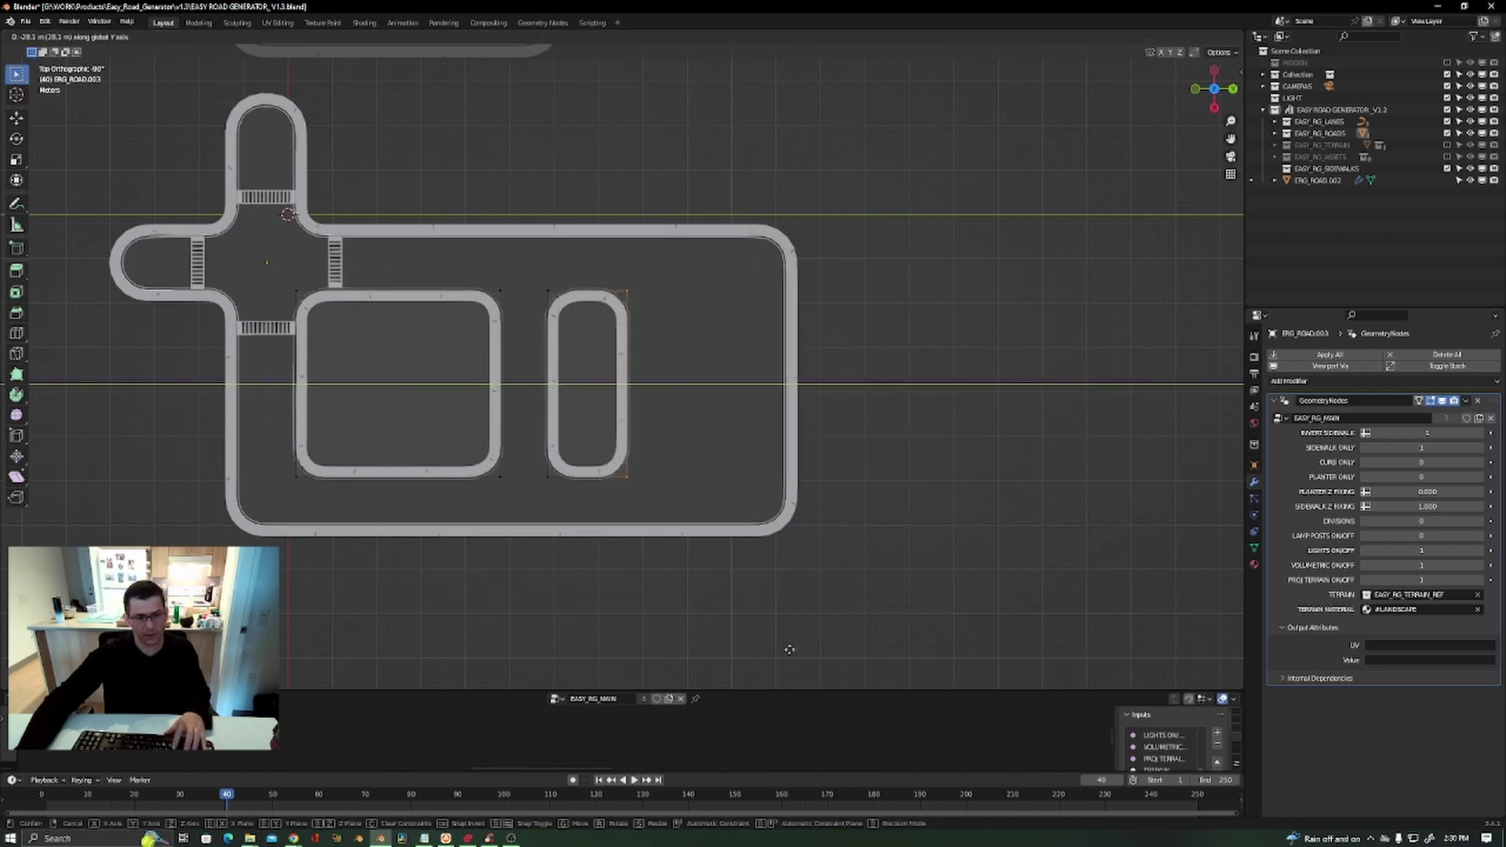
click(824, 645)
scroll(656, 284, up, 4)
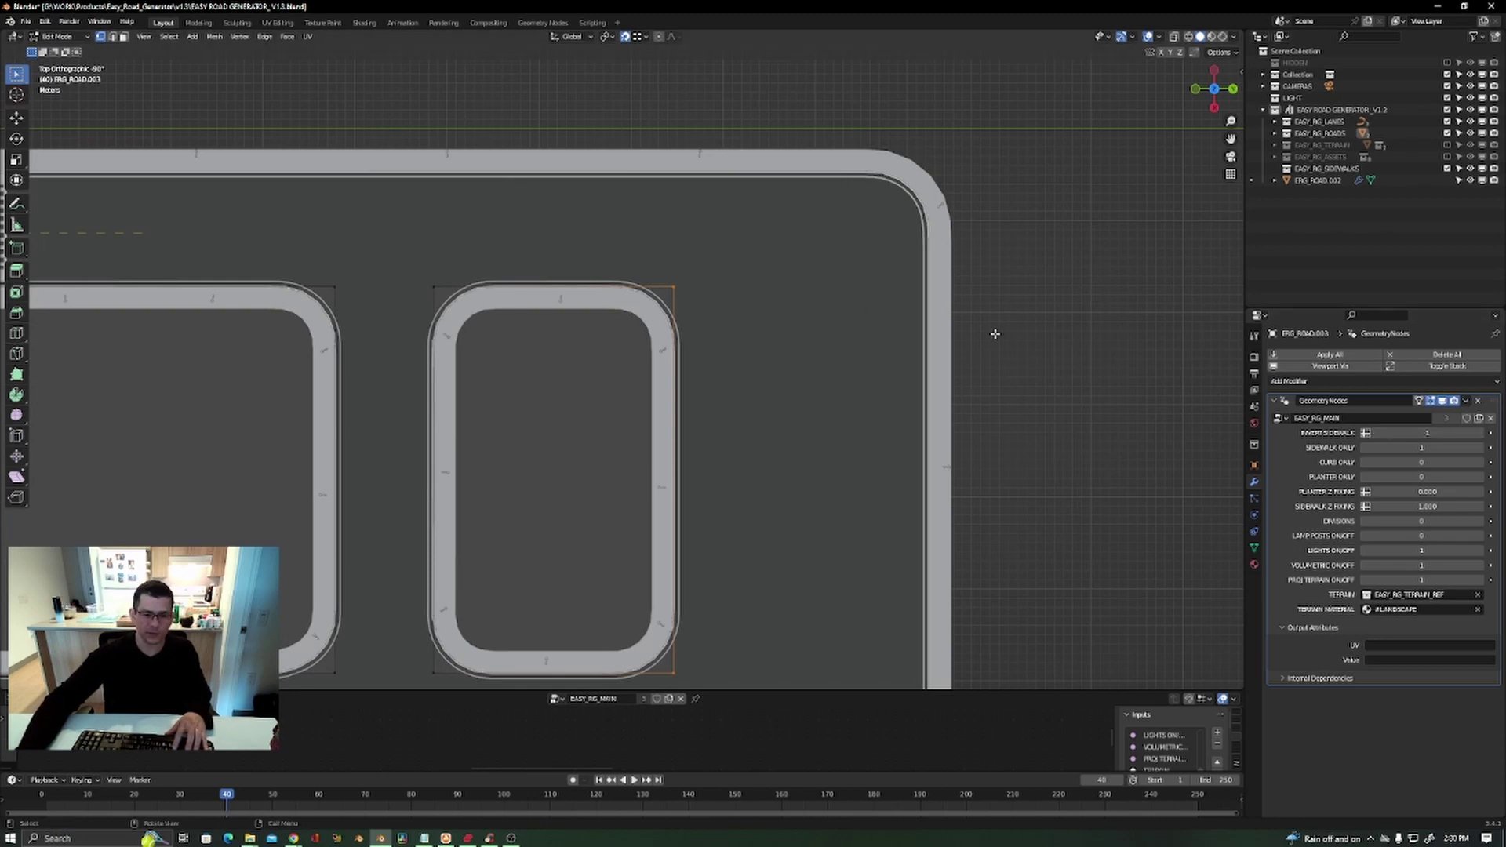
scroll(720, 290, down, 4)
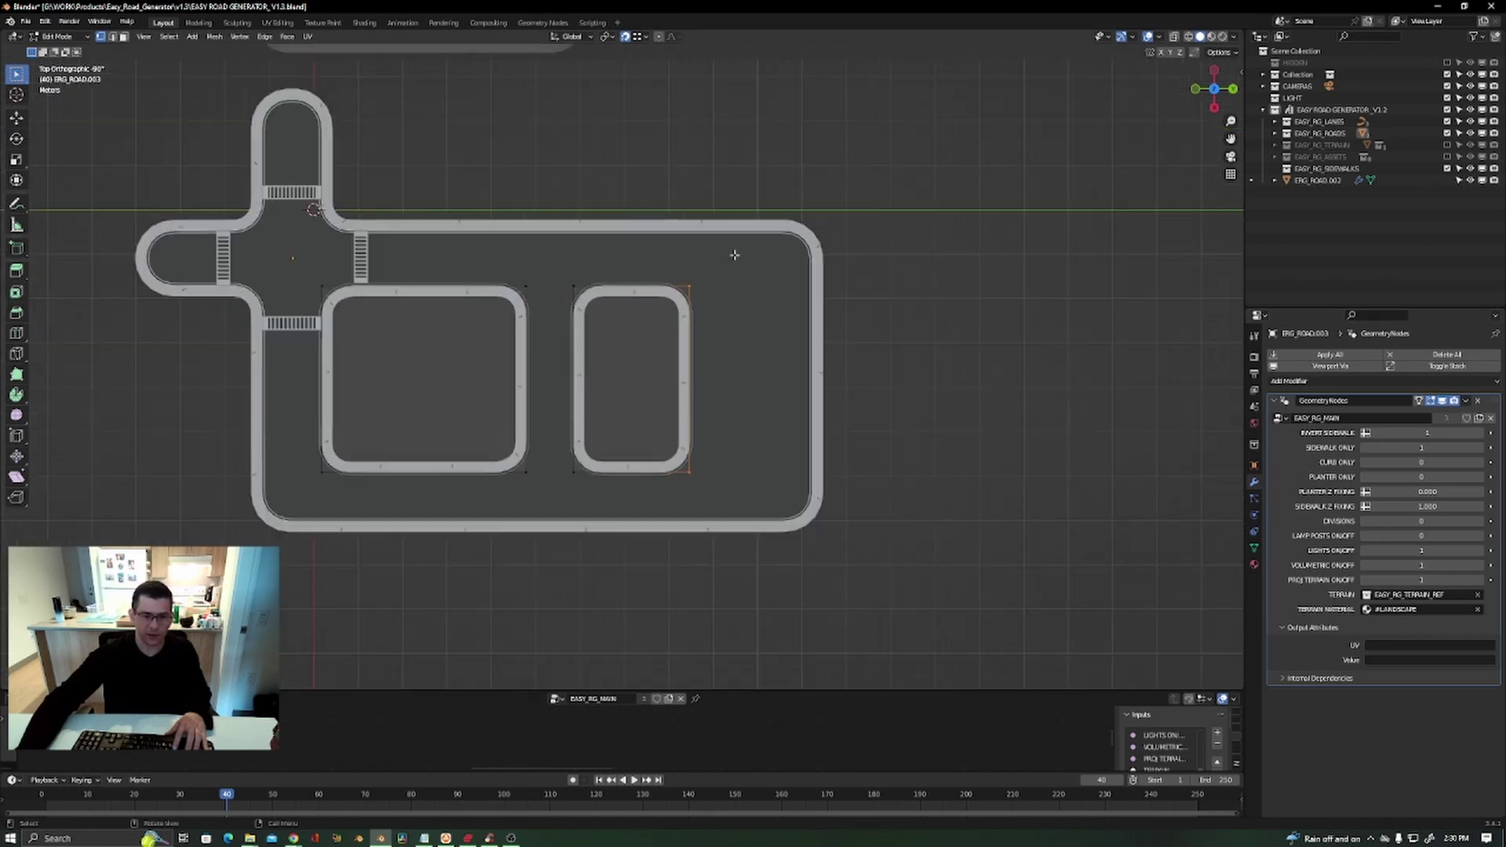
Select the whole narrowed inner block and turn on the Screencast Keys display.
drag(733, 252, 550, 506)
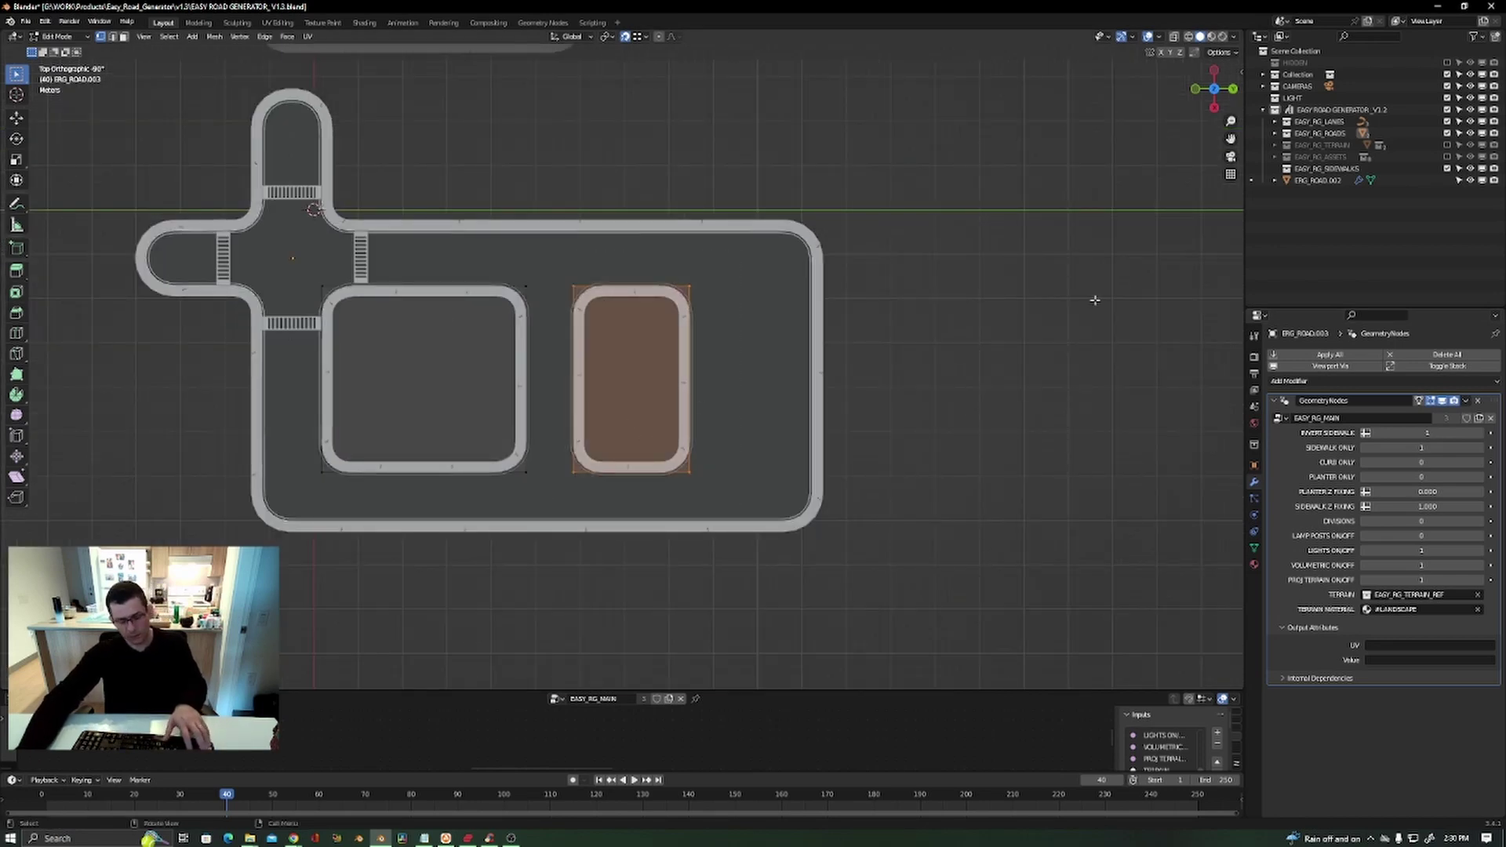
key(n)
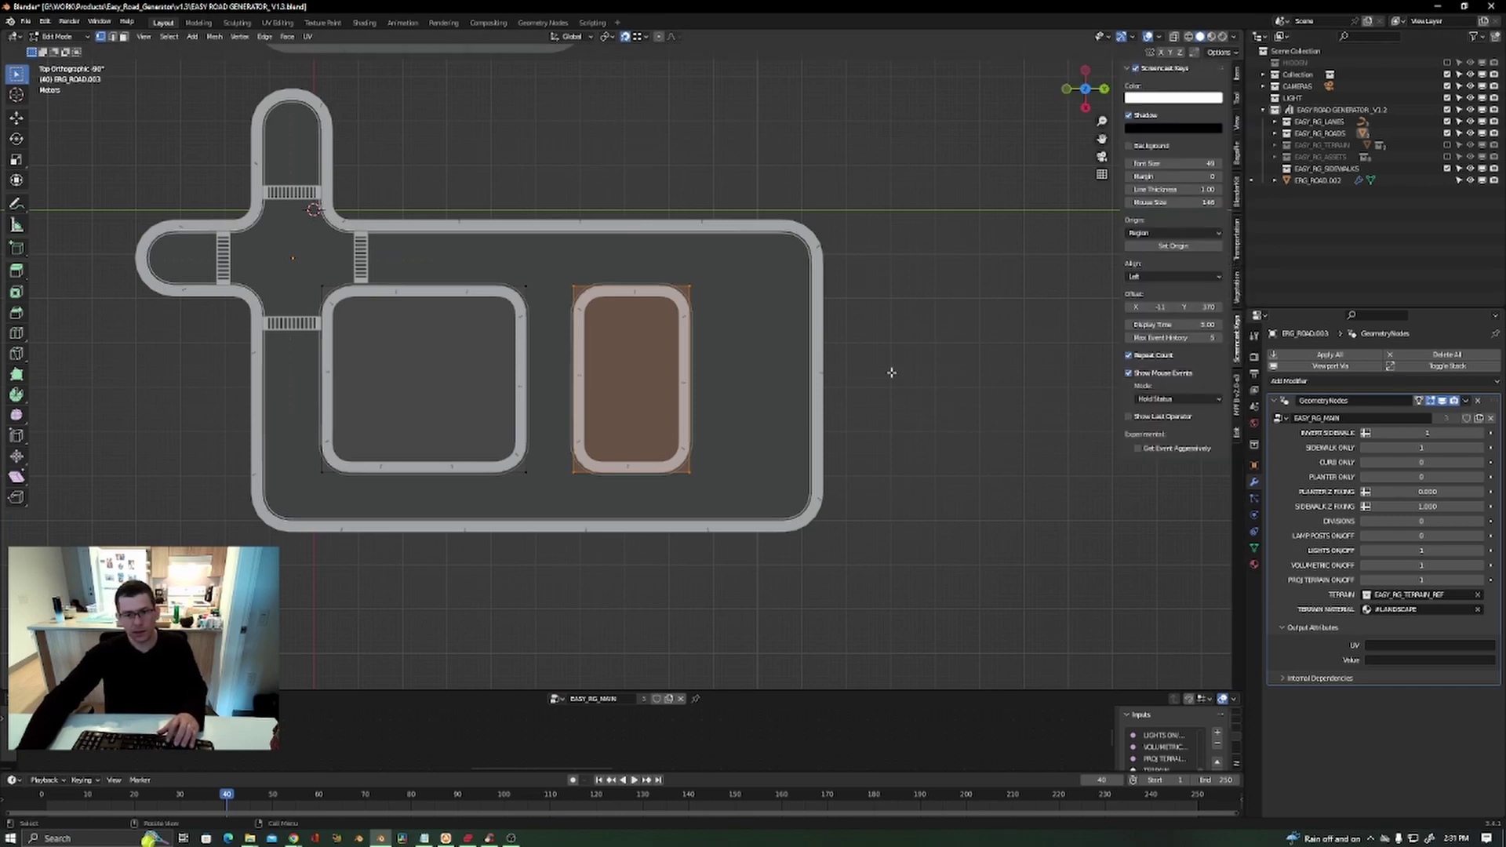
key(n)
key(n)
key(n)
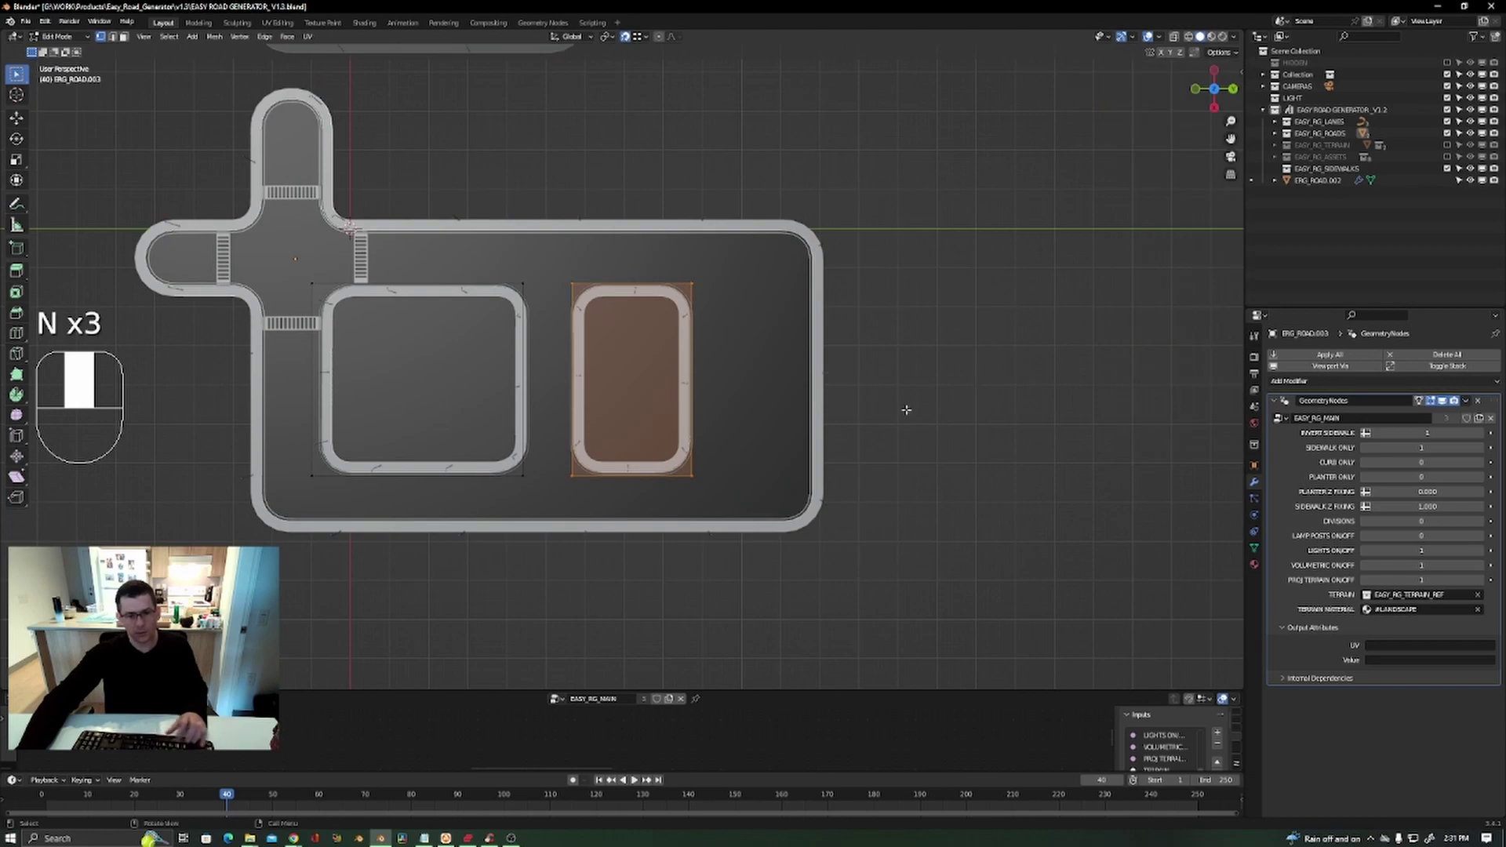
Try mirroring the narrowed inner block along the global Y axis, then return to Object Mode.
middle_drag(904, 410, 830, 403)
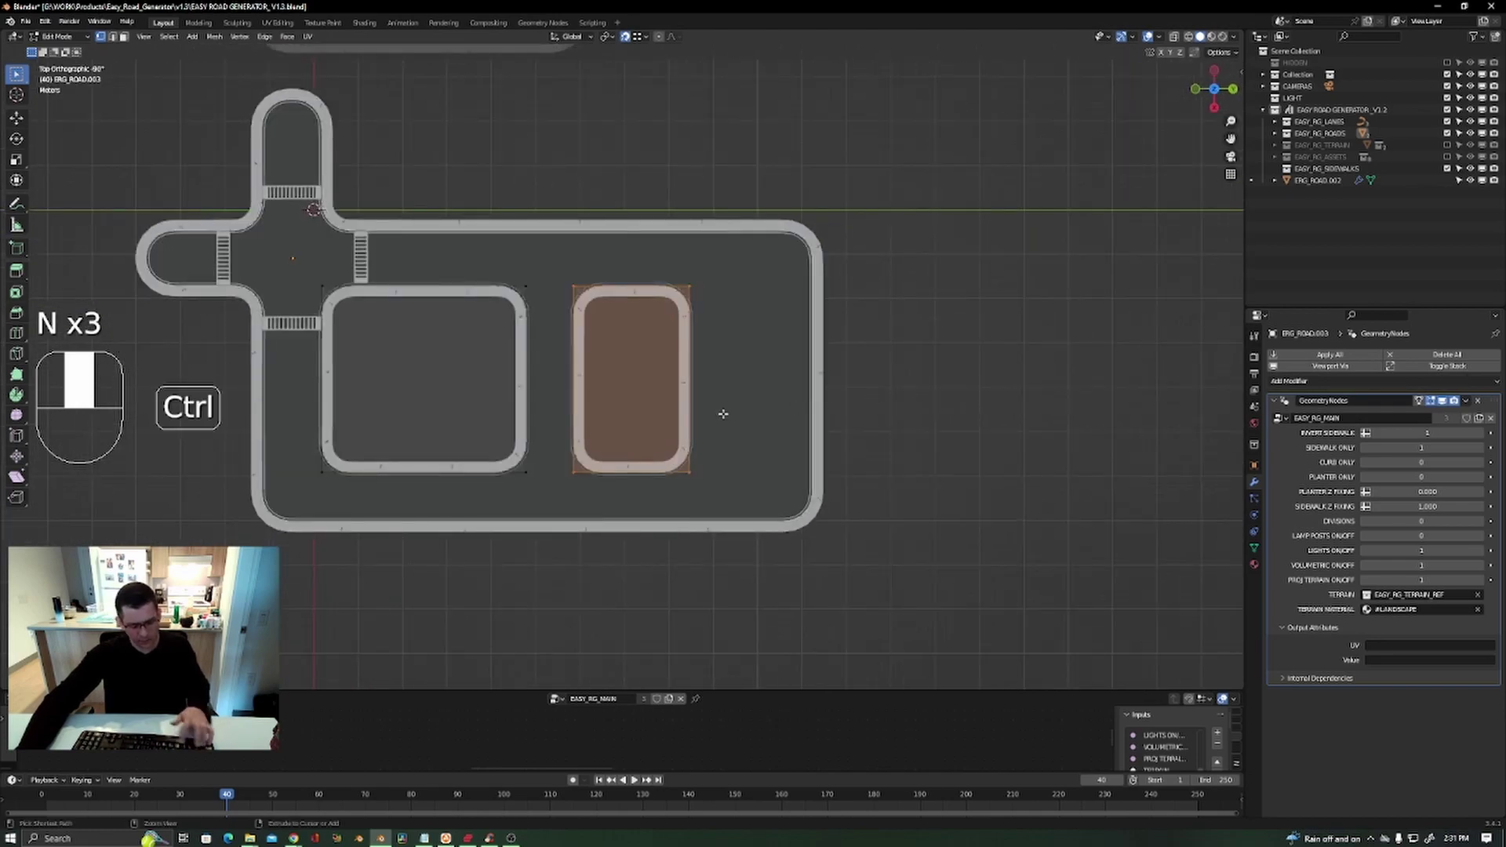
key(ctrl+m)
key(y)
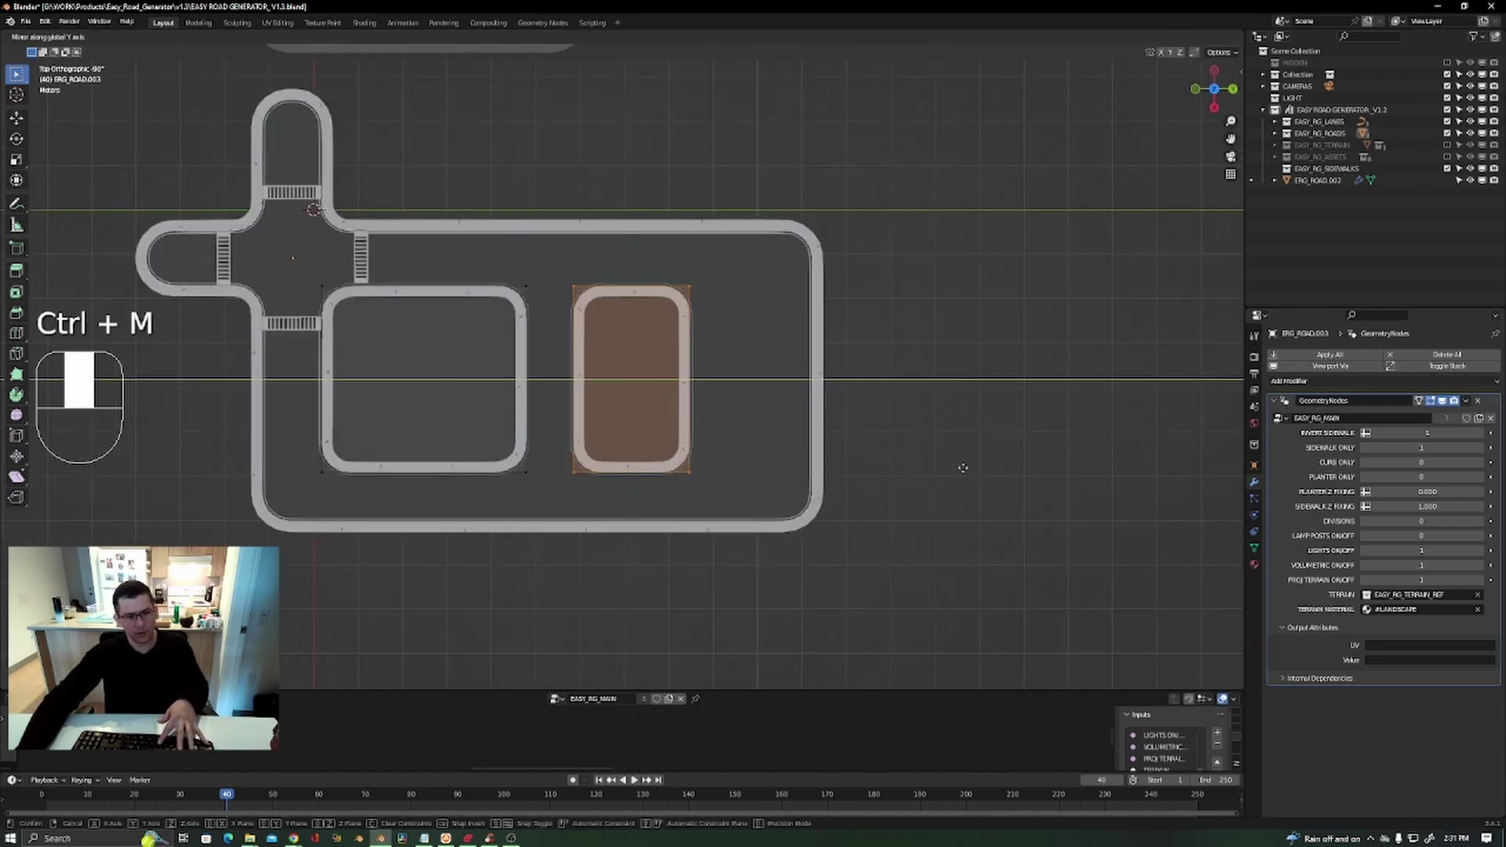
click(1058, 427)
middle_drag(1055, 427, 918, 393)
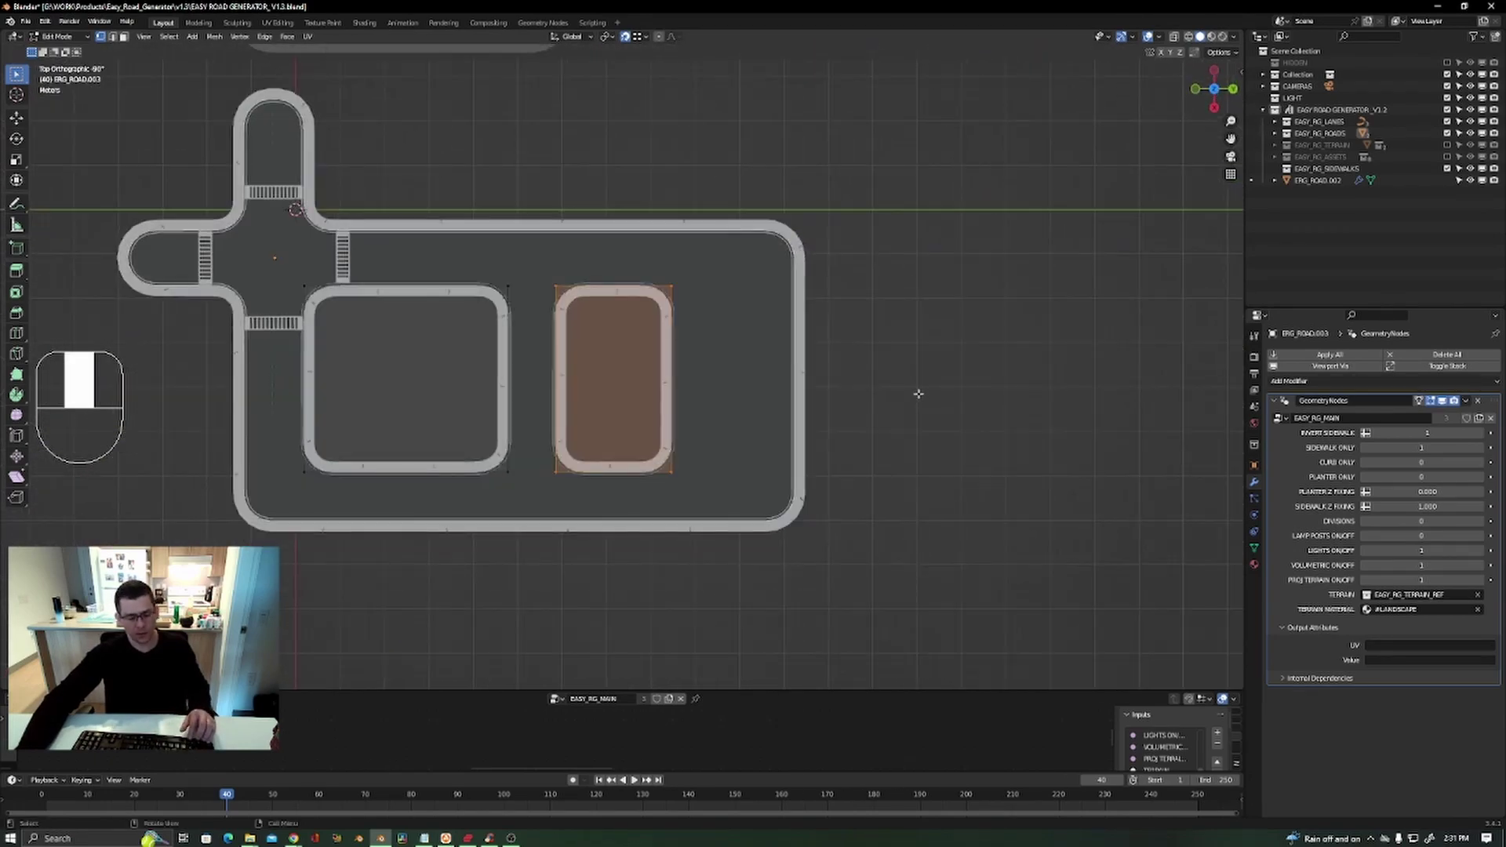
key(ctrl+m)
key(y)
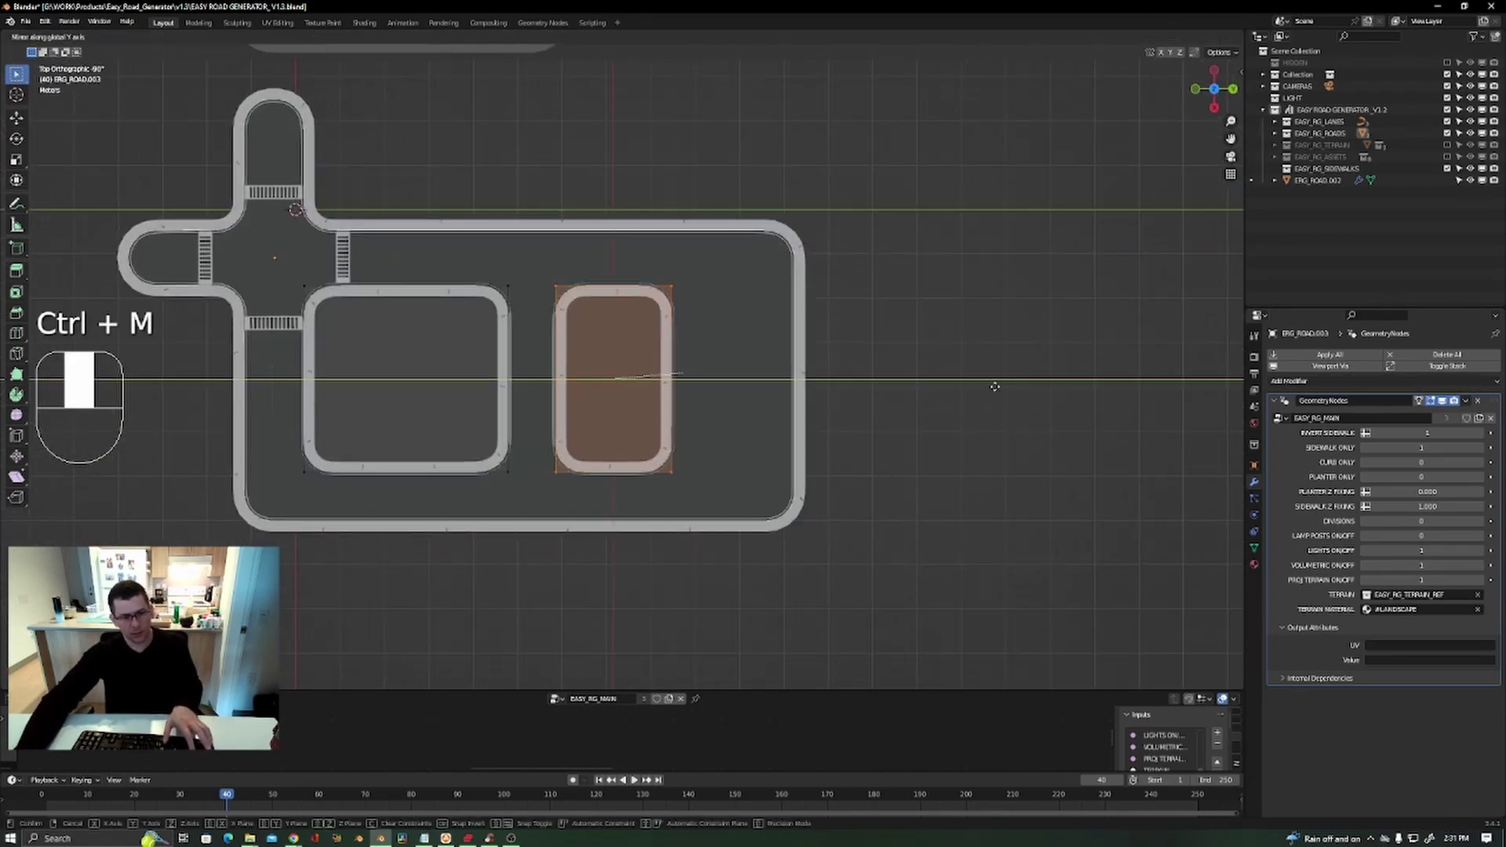
click(590, 596)
scroll(615, 417, up, 5)
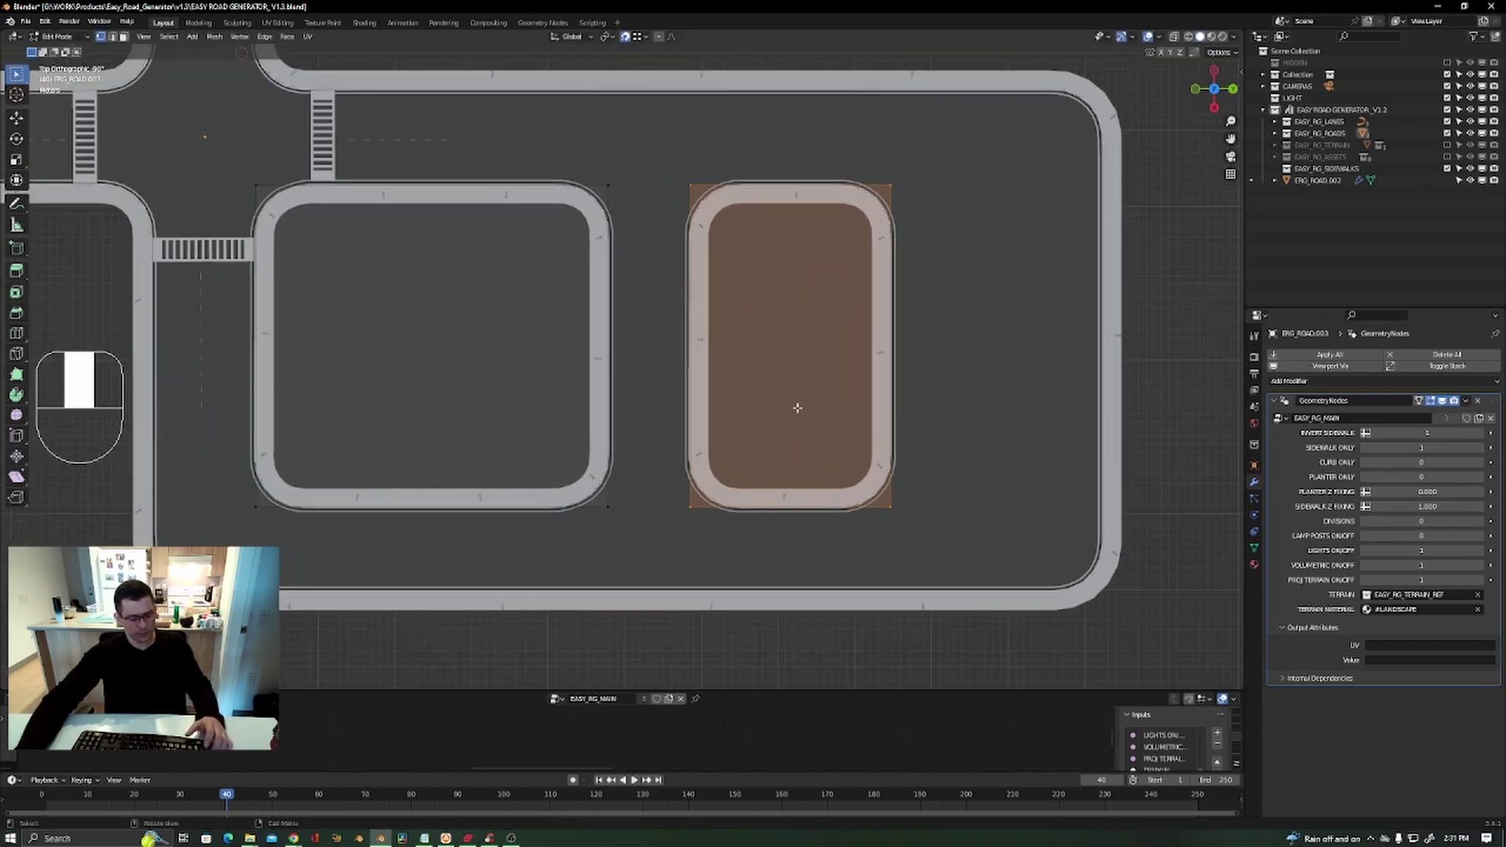
key(Tab)
scroll(800, 423, down, 6)
scroll(961, 356, up, 5)
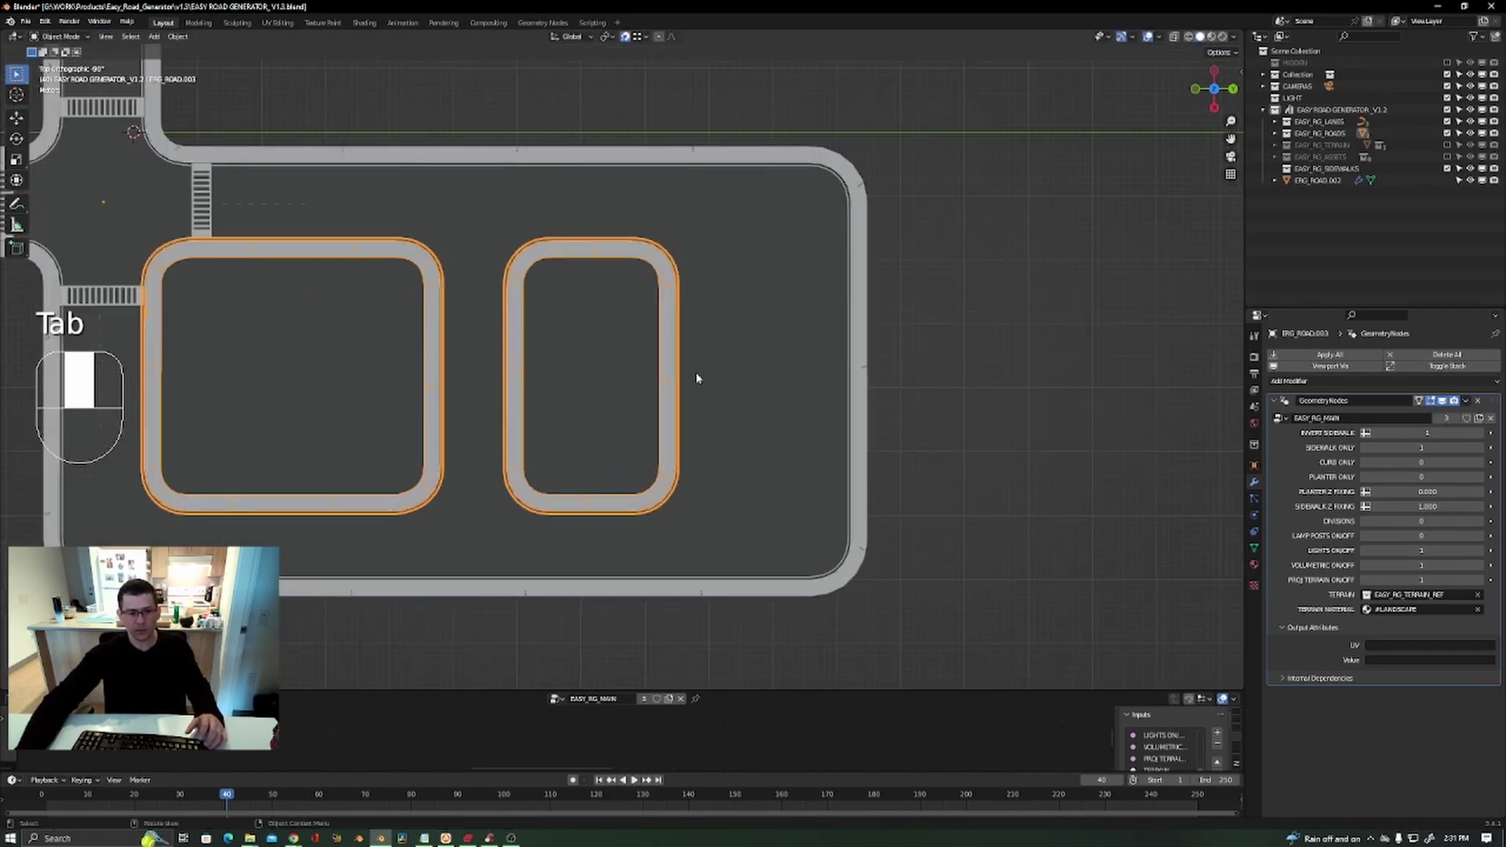
Widen the second inner block by moving its far side vertices about 15 m outward along Y, then return to Object Mode.
key(Tab)
drag(734, 209, 651, 579)
key(g)
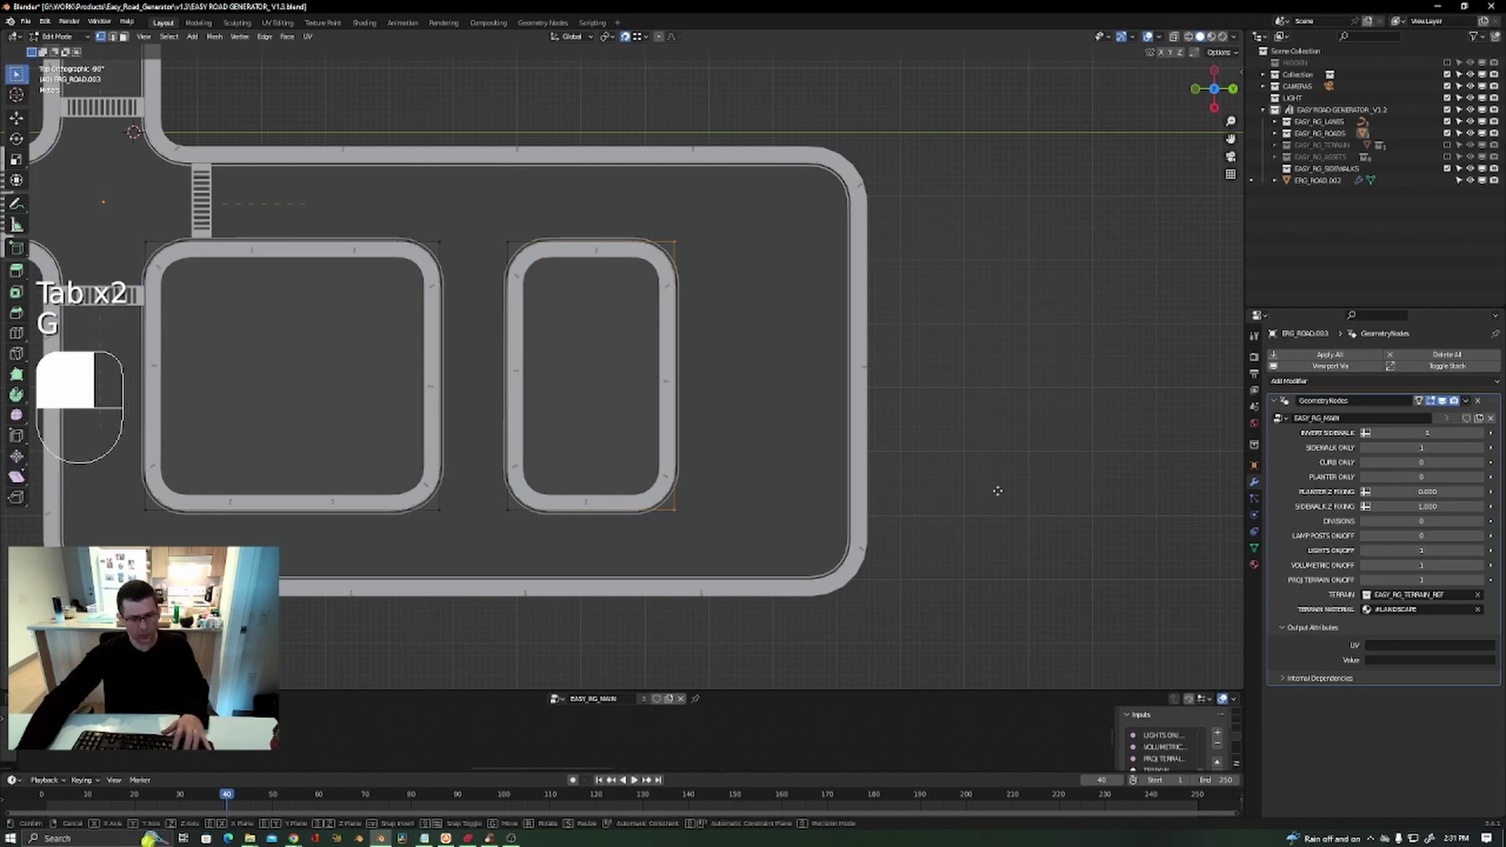
key(y)
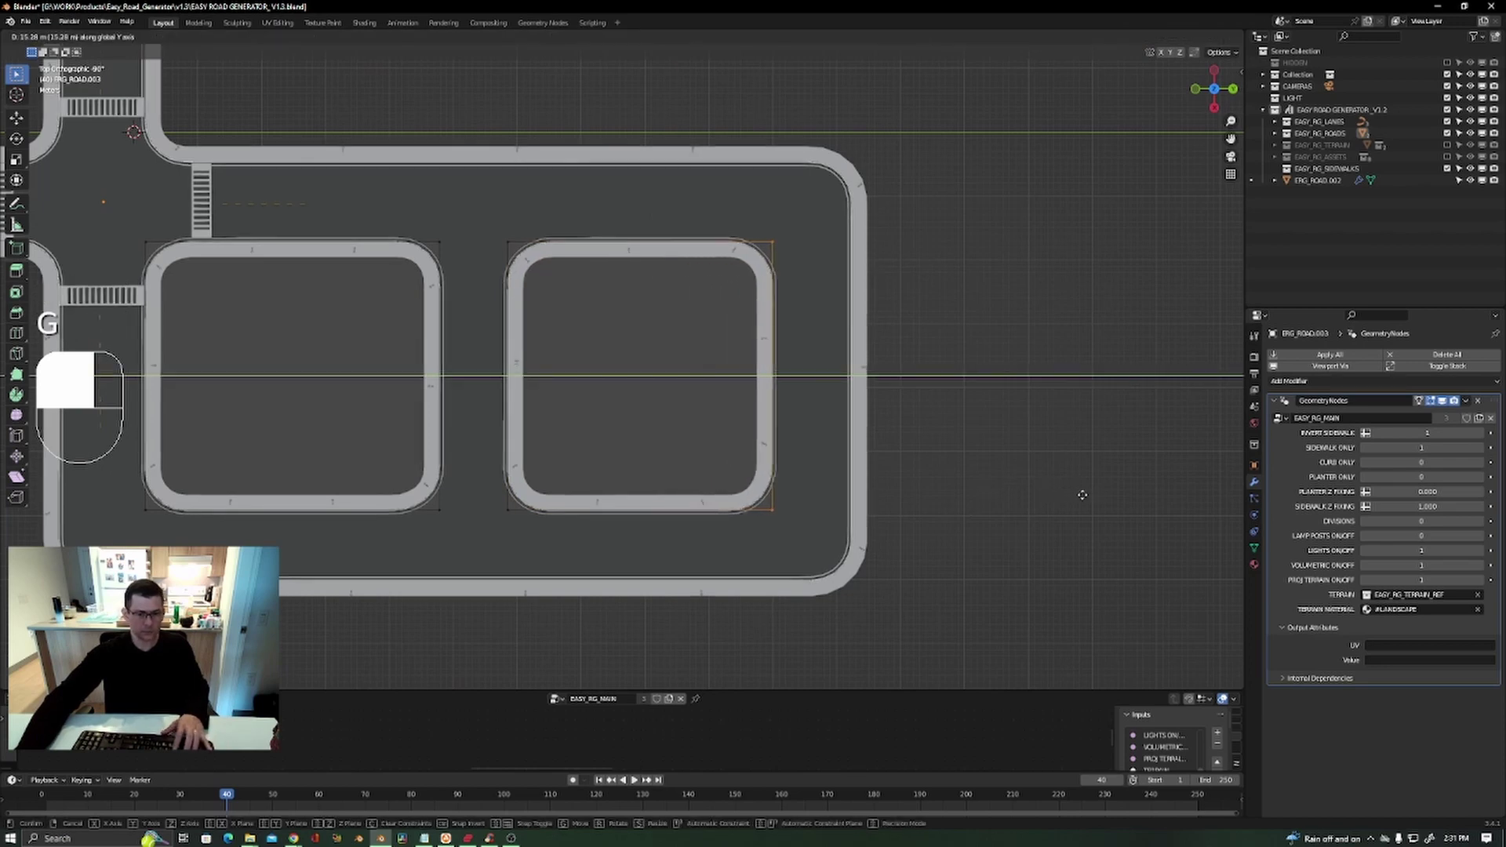
click(1090, 495)
scroll(1085, 497, down, 3)
shift+middle_drag(1085, 497, 863, 424)
key(Tab)
Examine the two inner sidewalk rings, their lamp posts and the road between them.
middle_drag(772, 437, 805, 361)
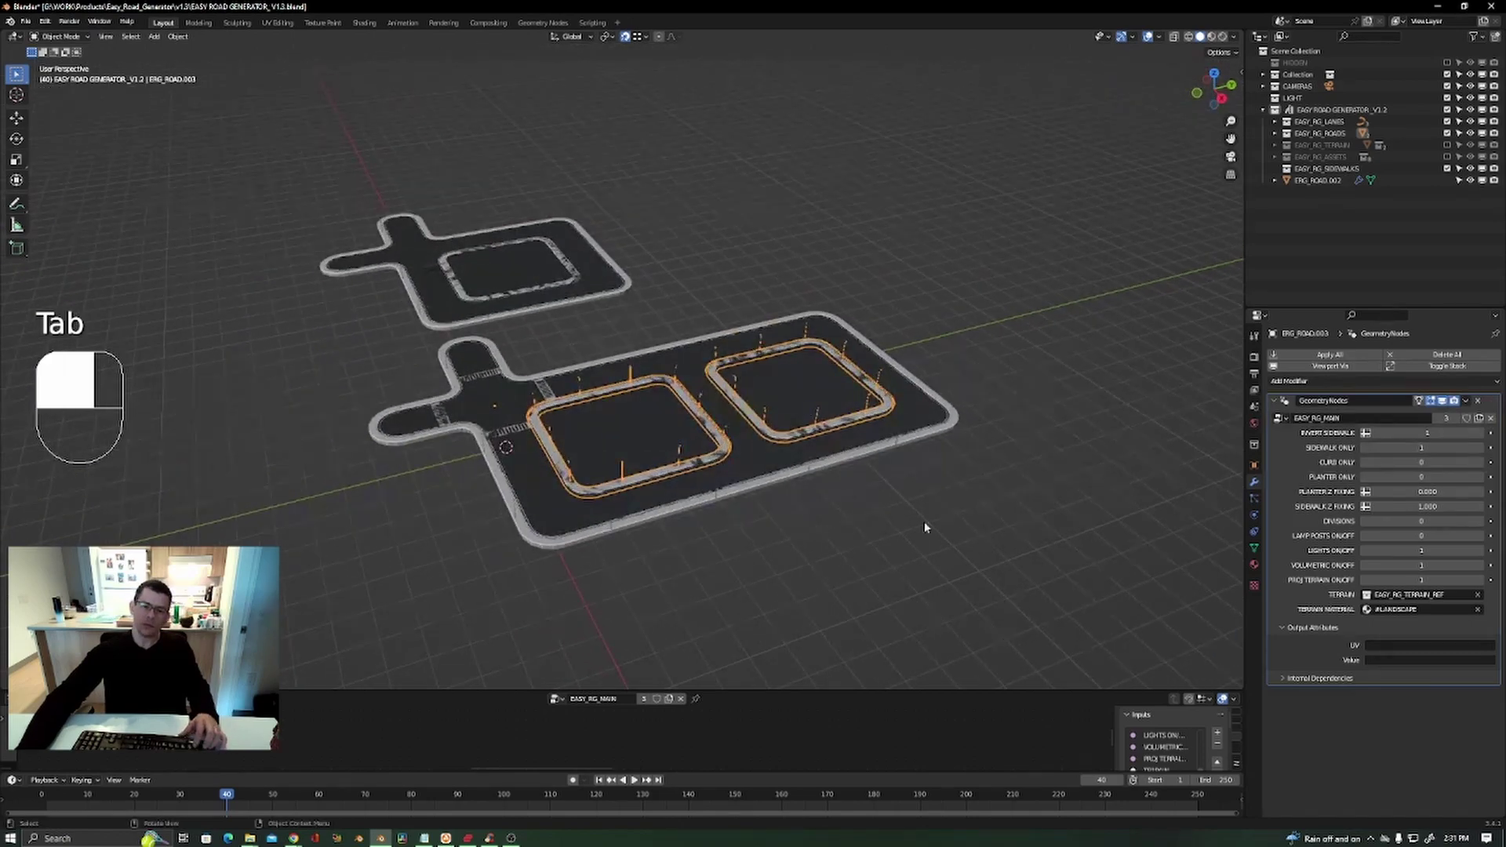
scroll(722, 424, up, 5)
scroll(861, 478, up, 3)
middle_drag(727, 415, 680, 509)
scroll(928, 363, down, 4)
scroll(777, 374, down, 3)
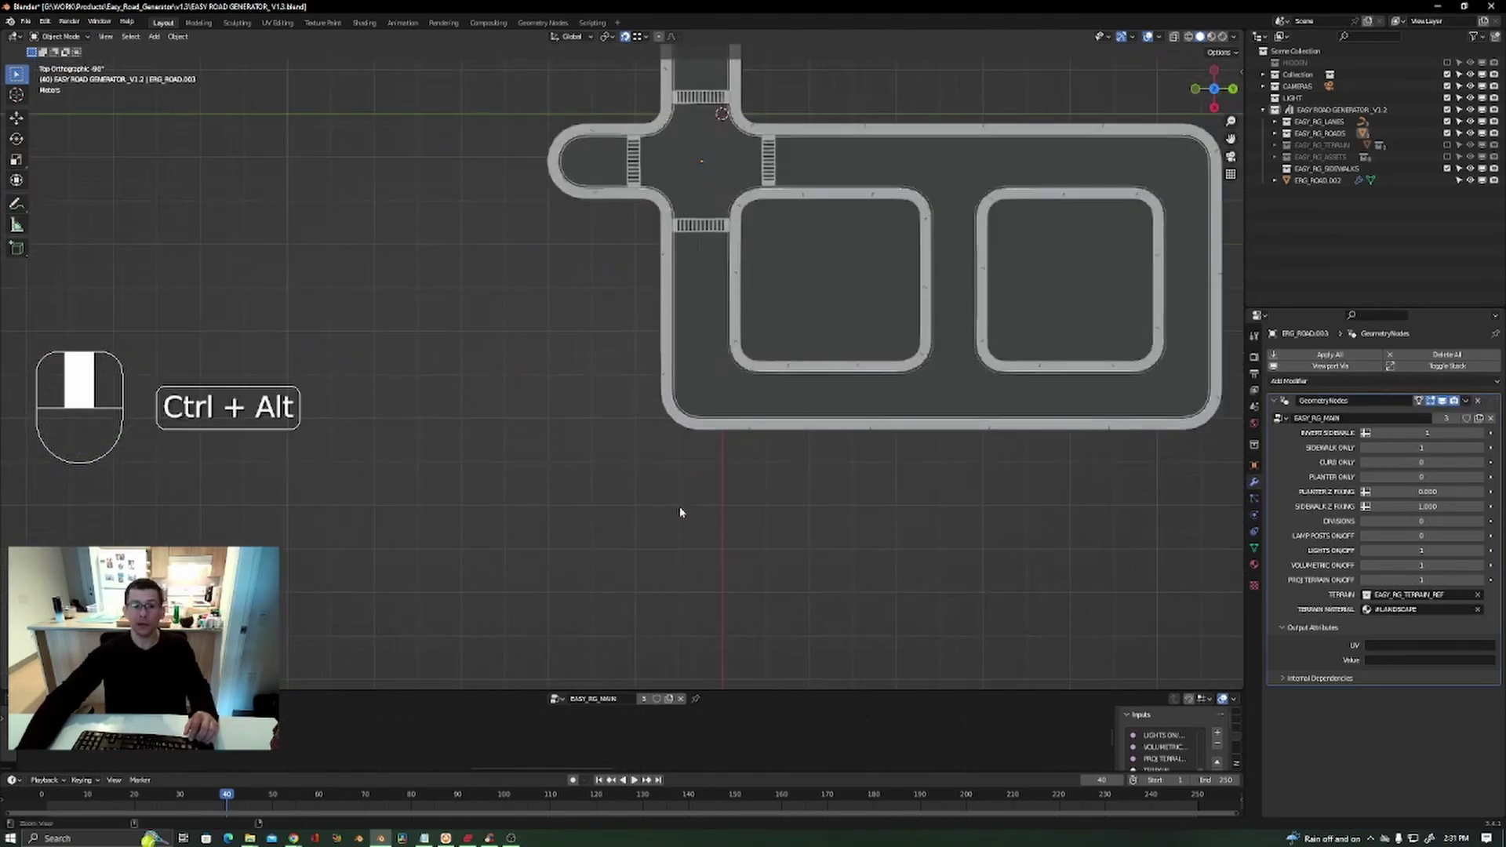
shift+middle_drag(671, 425, 609, 414)
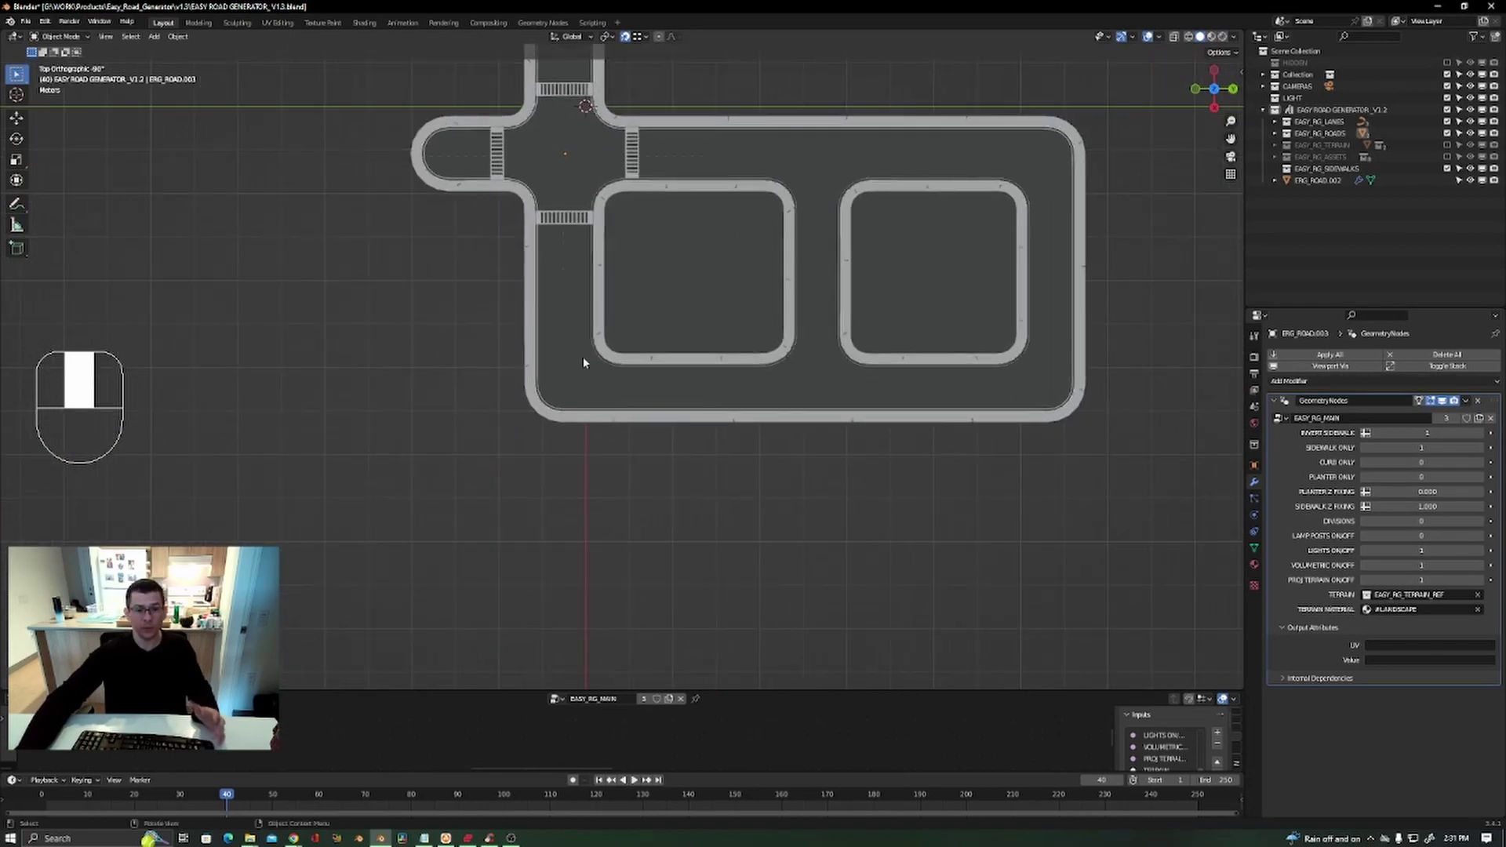
Extrude the short edge at the outer road block's lower corner outward along X to form a new road stub.
click(531, 399)
key(Tab)
drag(619, 400, 477, 473)
shift+middle_drag(600, 477, 618, 364)
key(e)
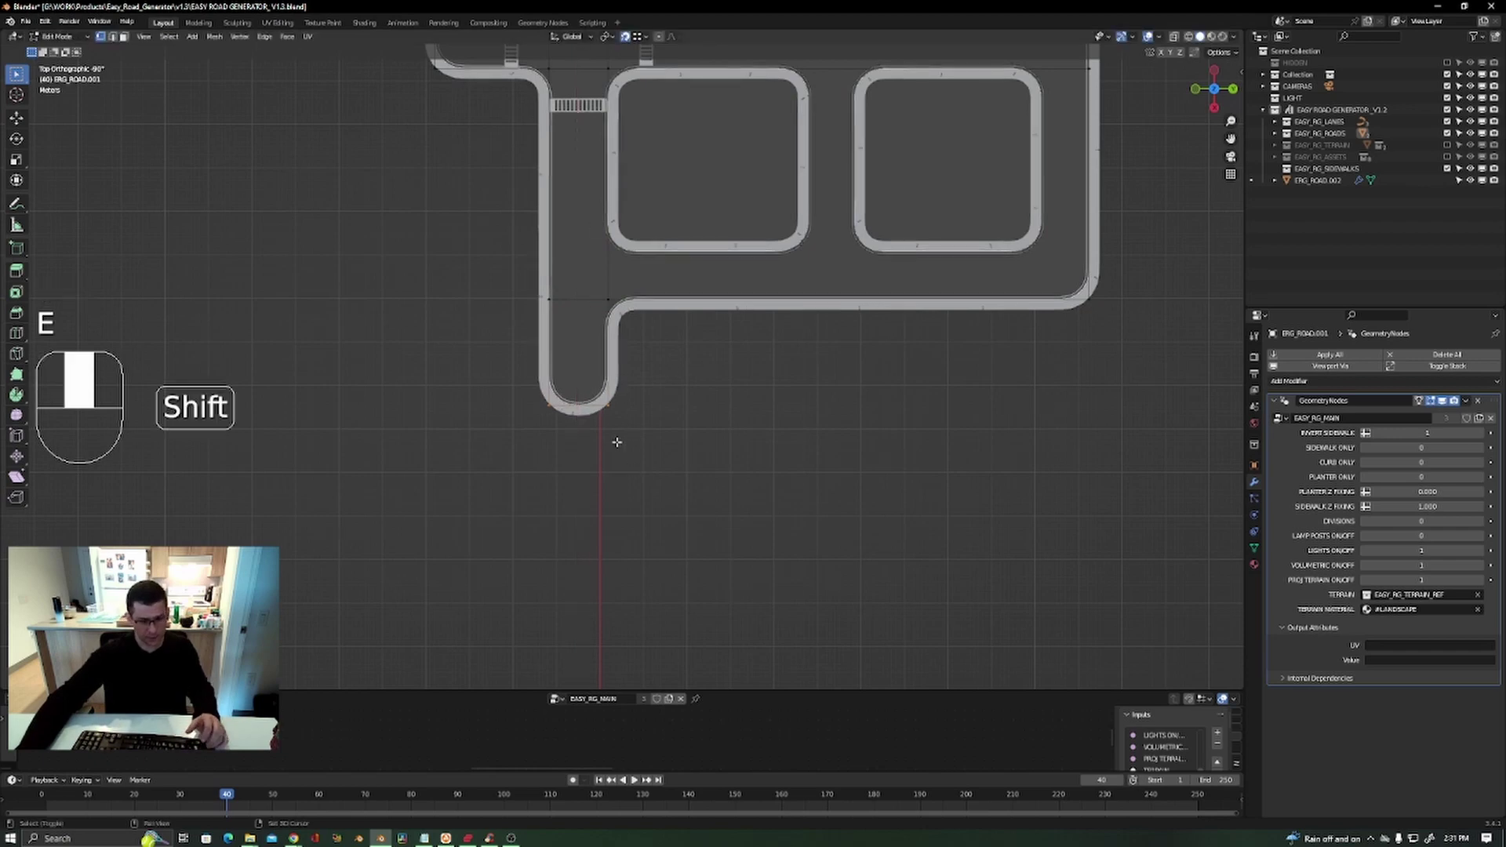
Extrude the new road stub's end edge about 22 m further along the global X axis.
shift+middle_drag(612, 436, 617, 352)
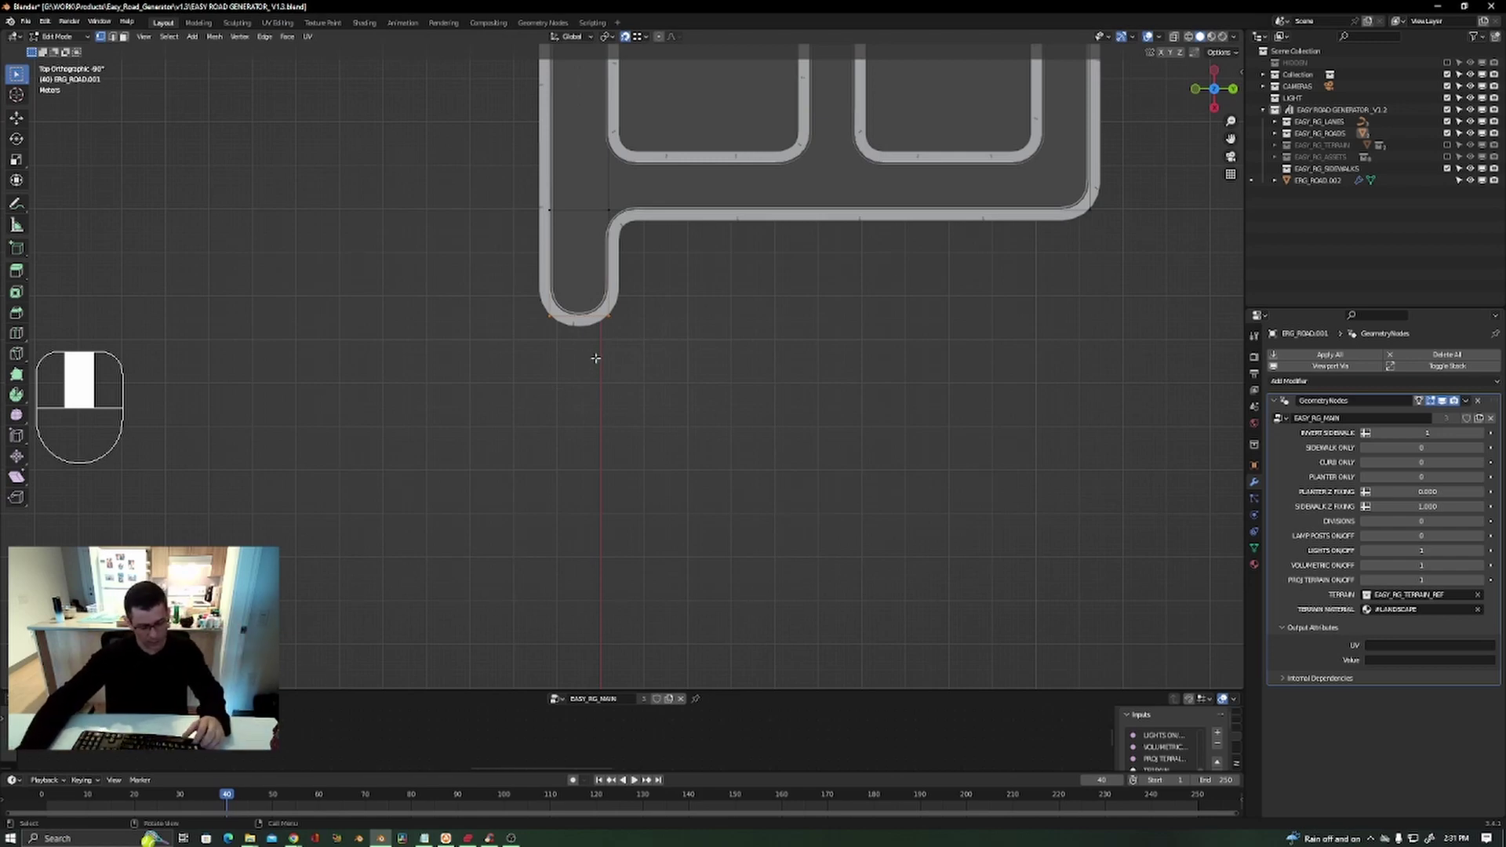
key(e)
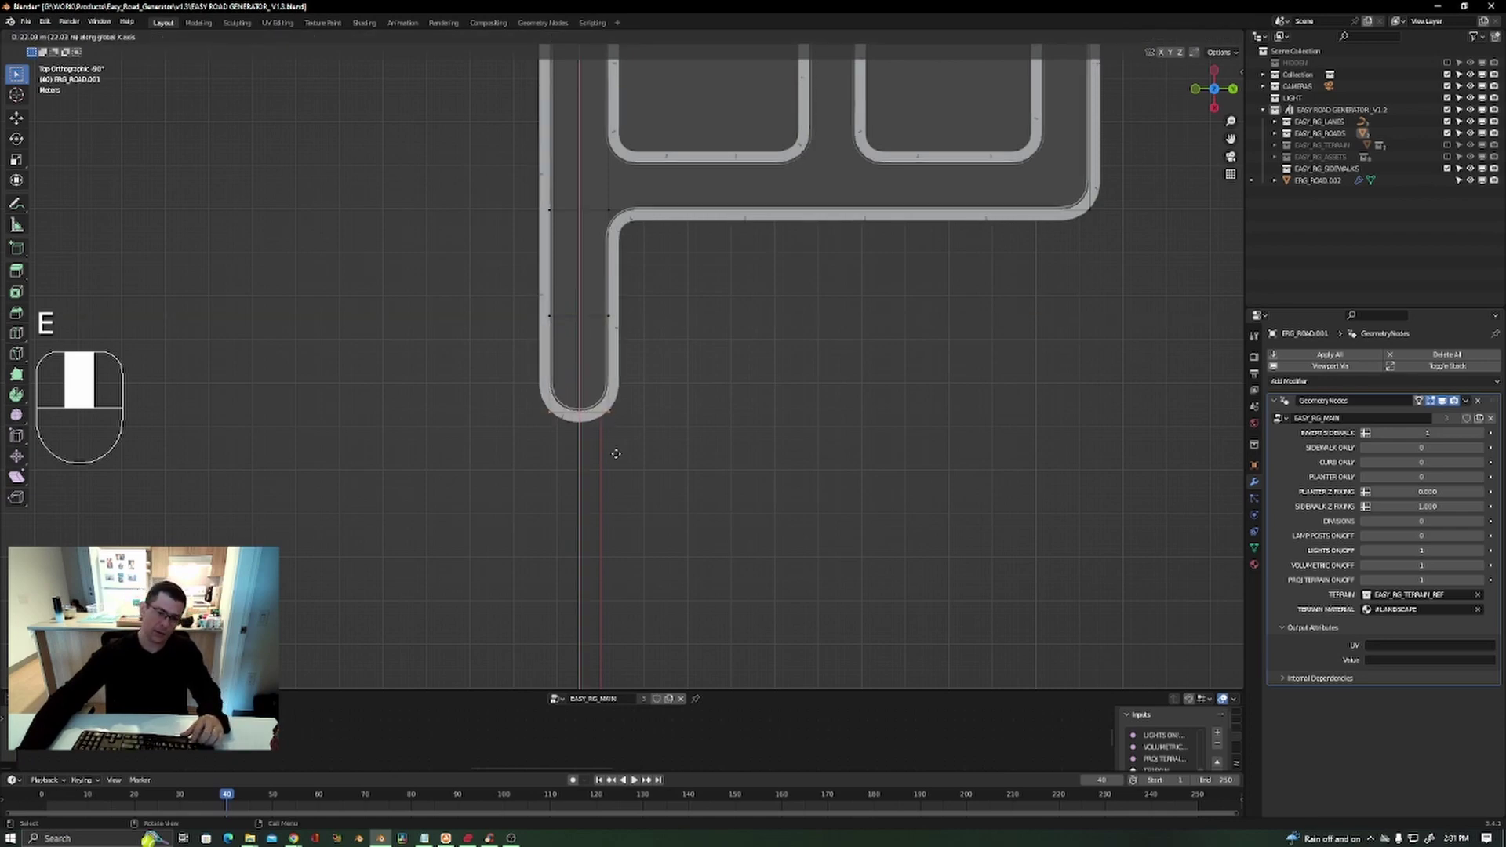
right_click(615, 453)
scroll(599, 395, up, 2)
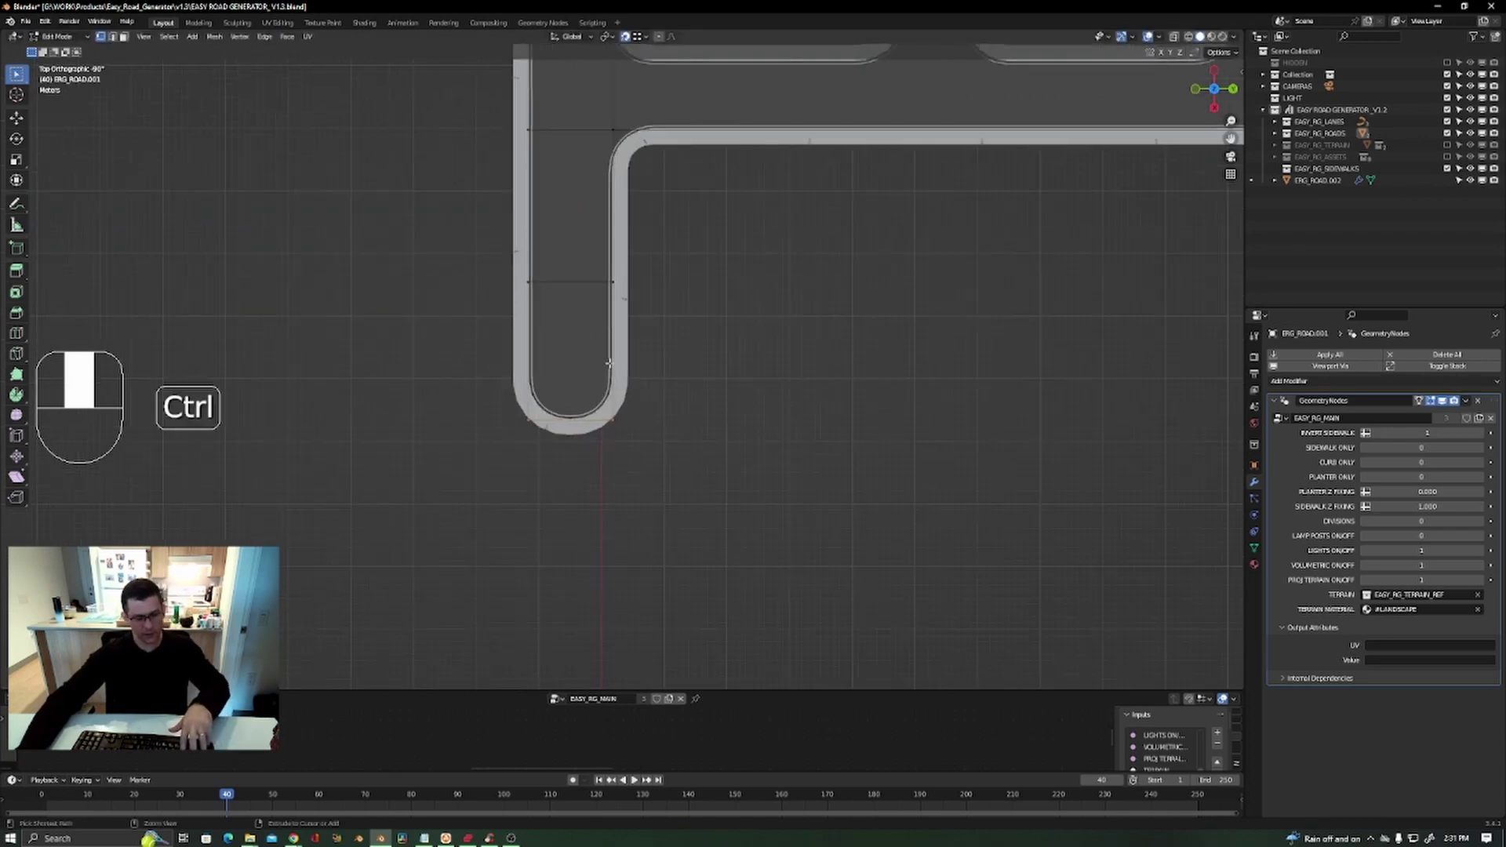
Add a loop cut across the stub's end segment and scale it up to widen the road end.
key(ctrl+r)
click(608, 361)
key(s)
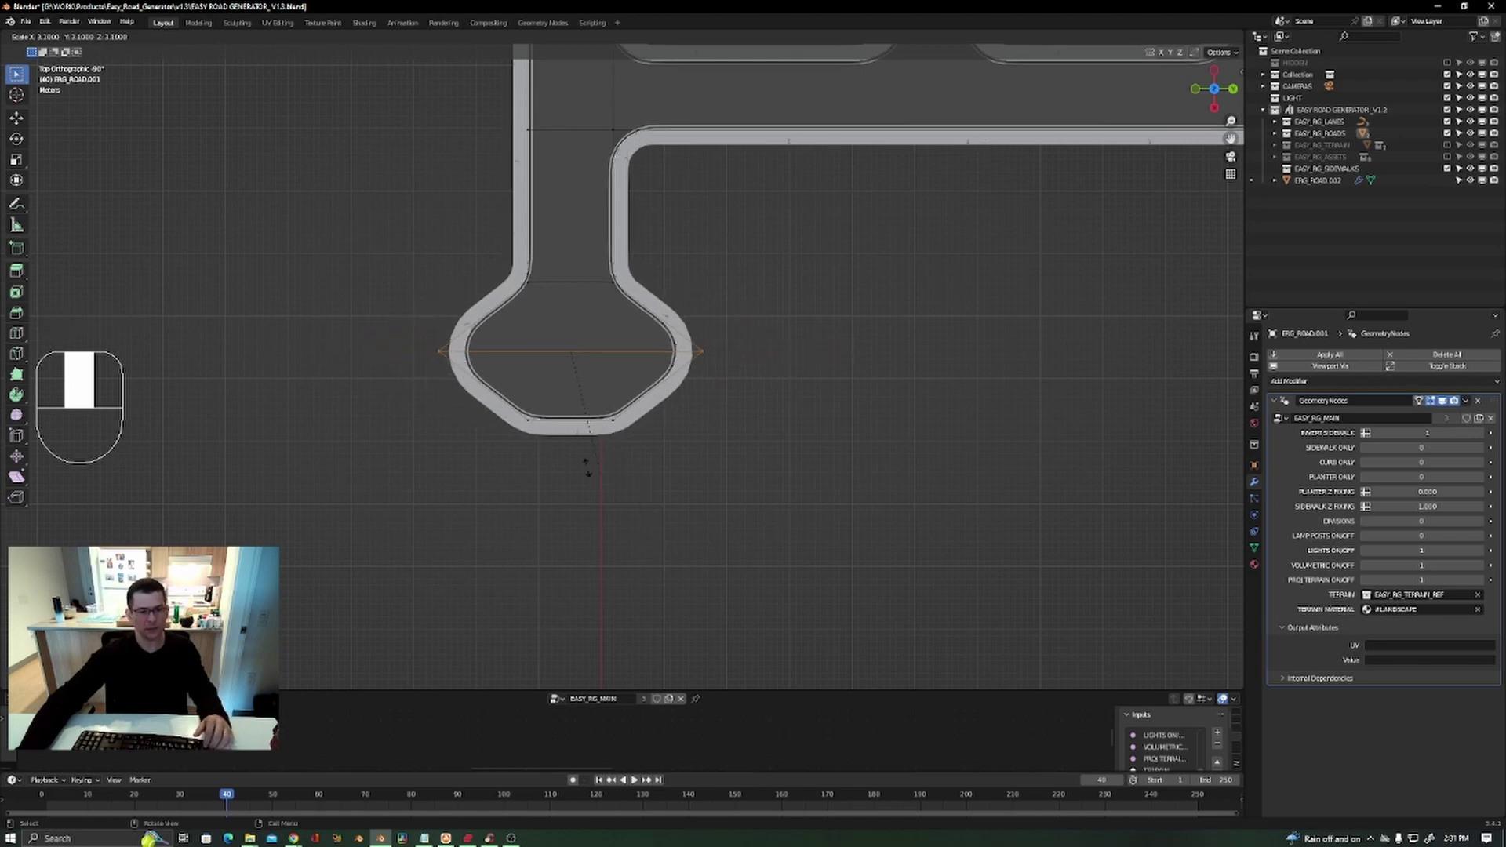
key(Escape)
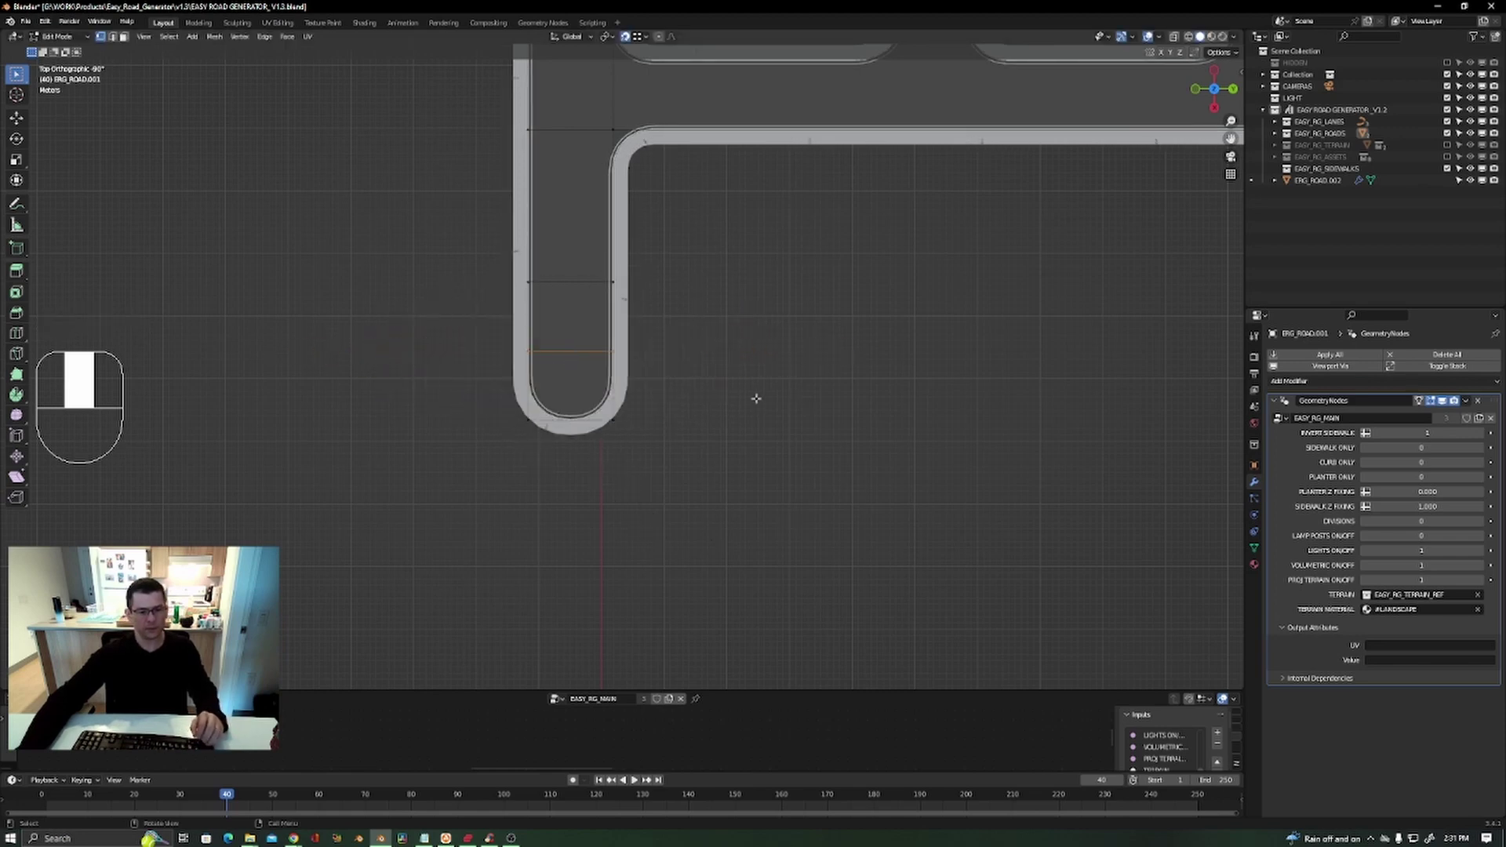
key(s)
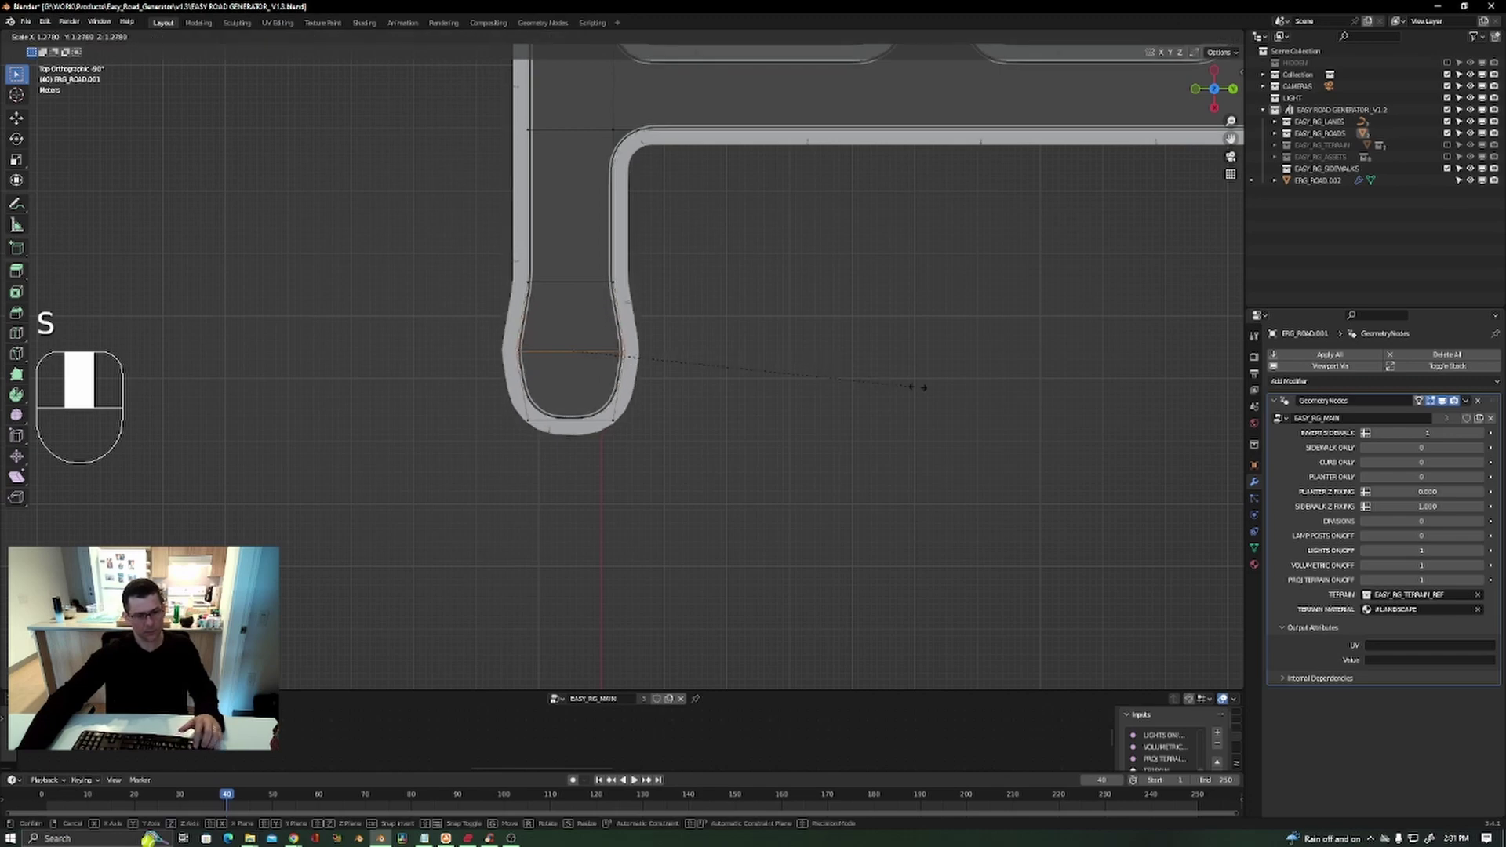
click(1036, 383)
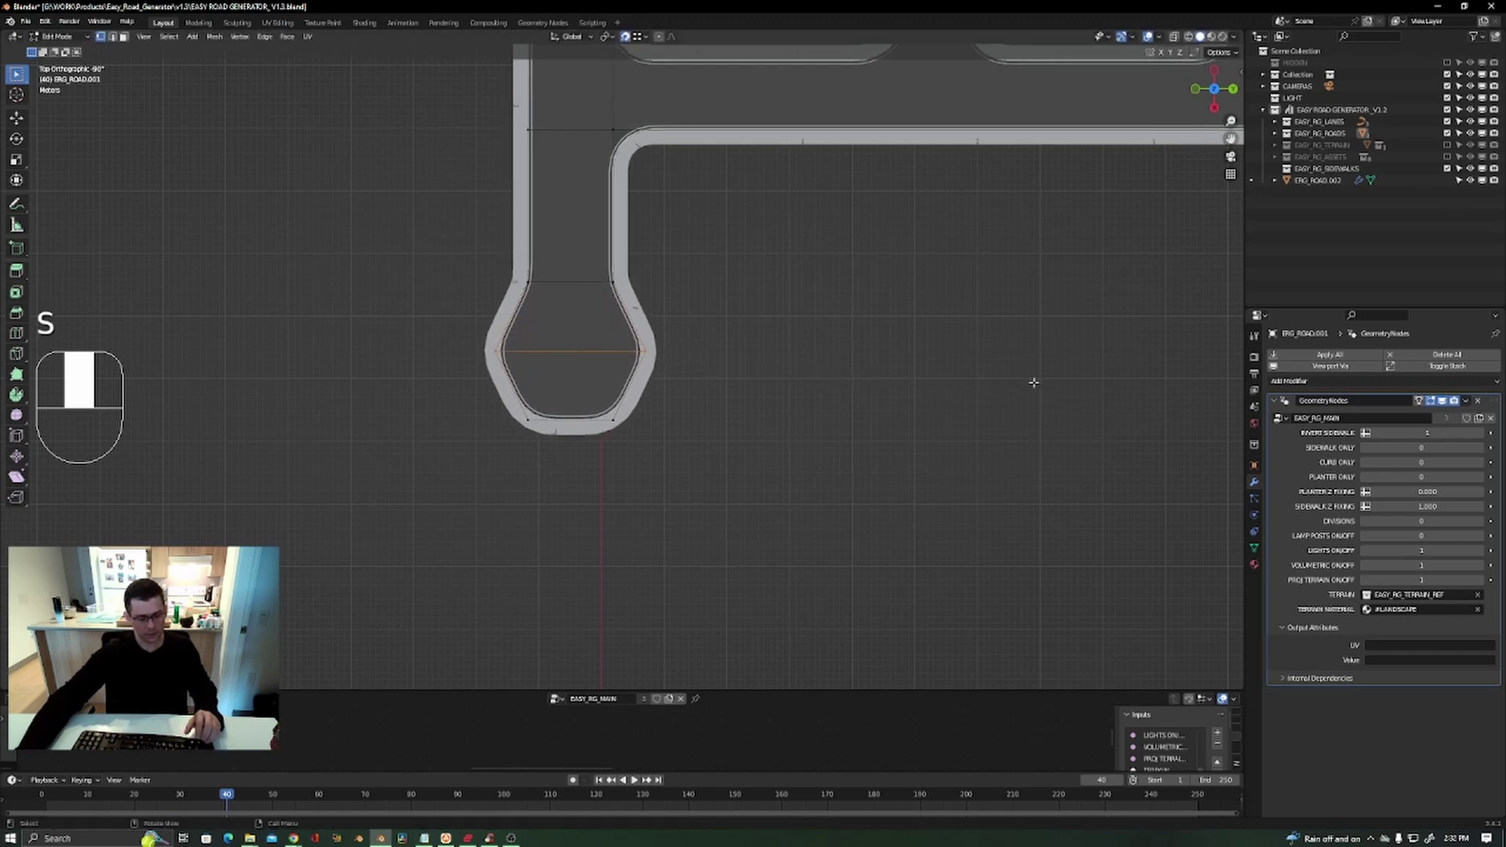
Bevel the widened loop with 3 segments to round the sides of the road end.
key(ctrl+b)
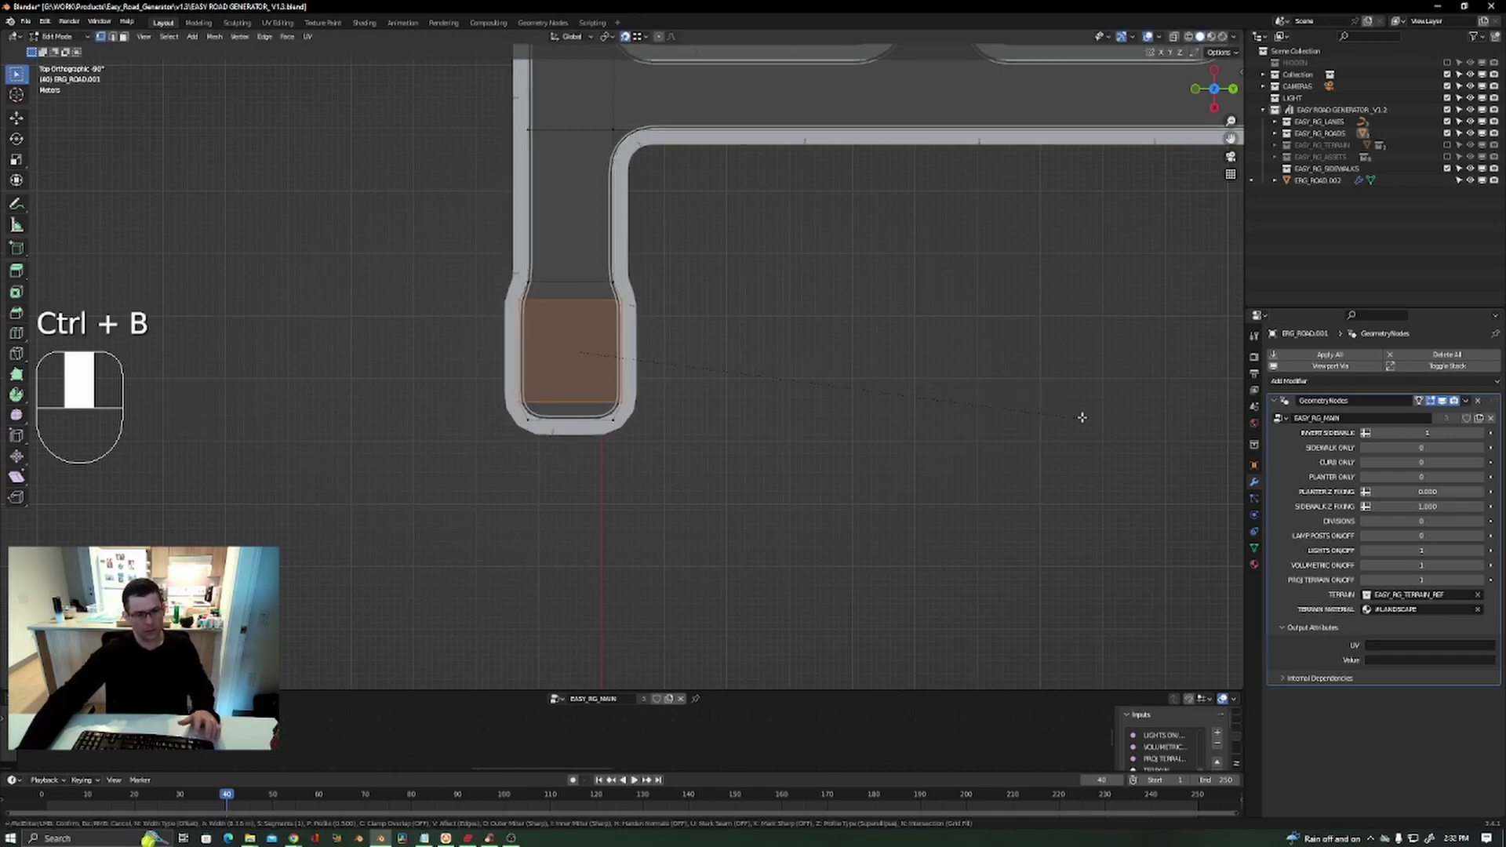
scroll(1069, 392, up, 1)
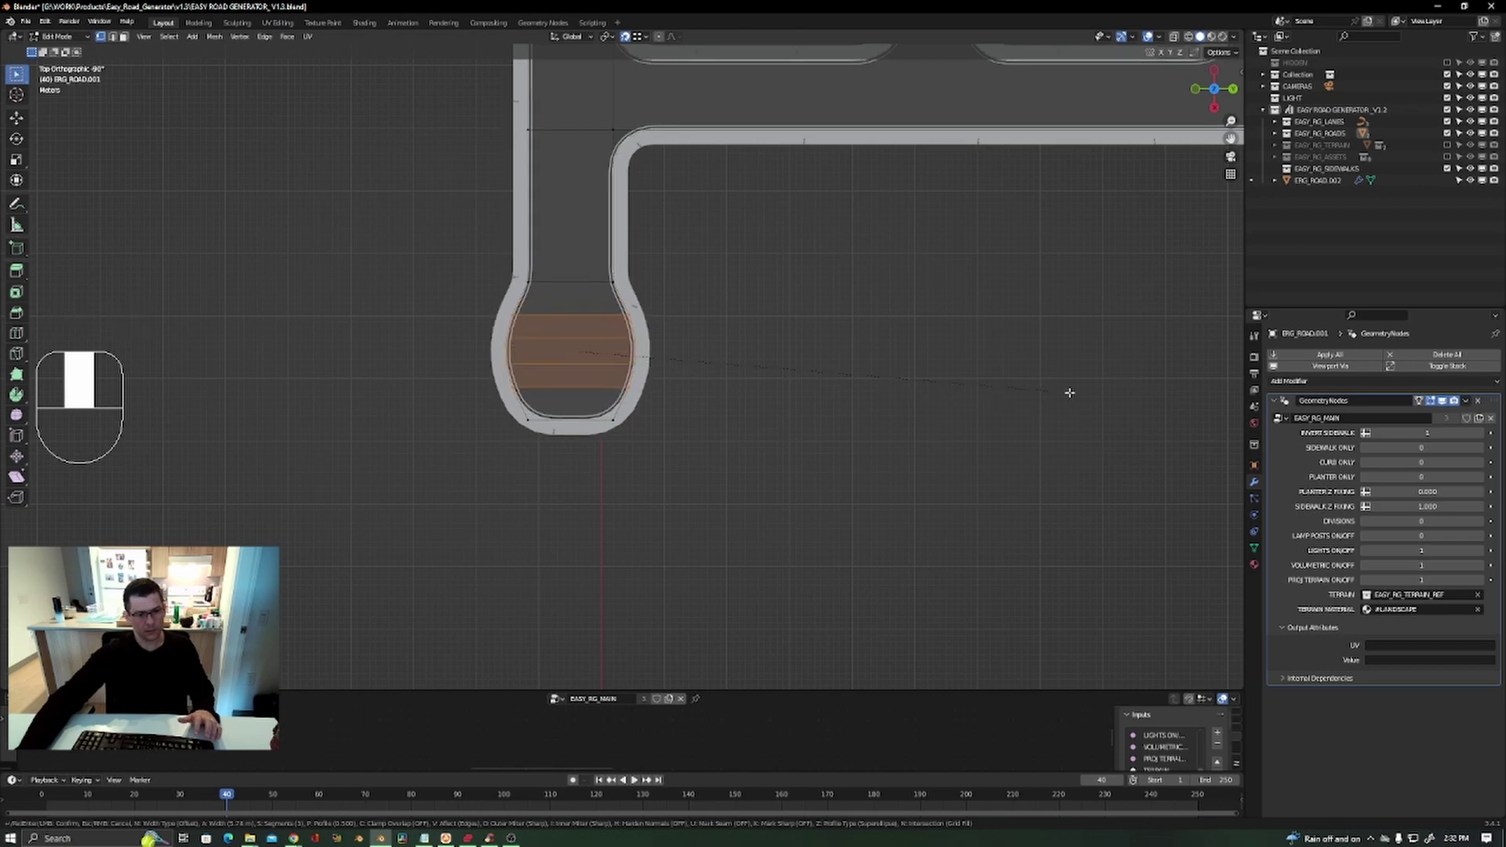
click(1074, 397)
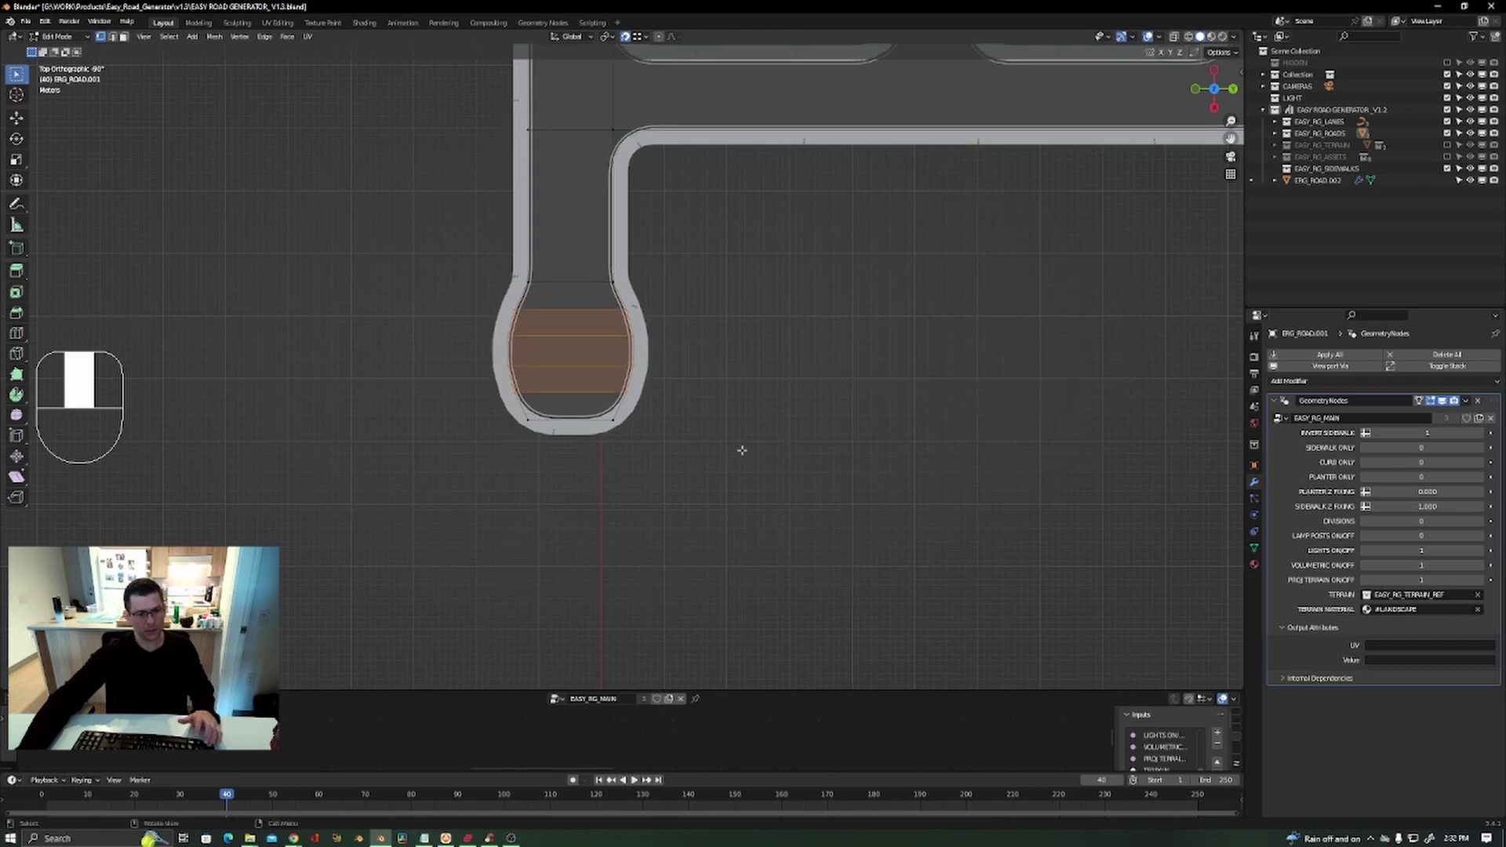
Scale the cul-de-sac's end edge to about 0.43 and the adjacent cross edge to about 0.9 to round the tip.
click(637, 407)
shift+middle_drag(609, 447, 741, 422)
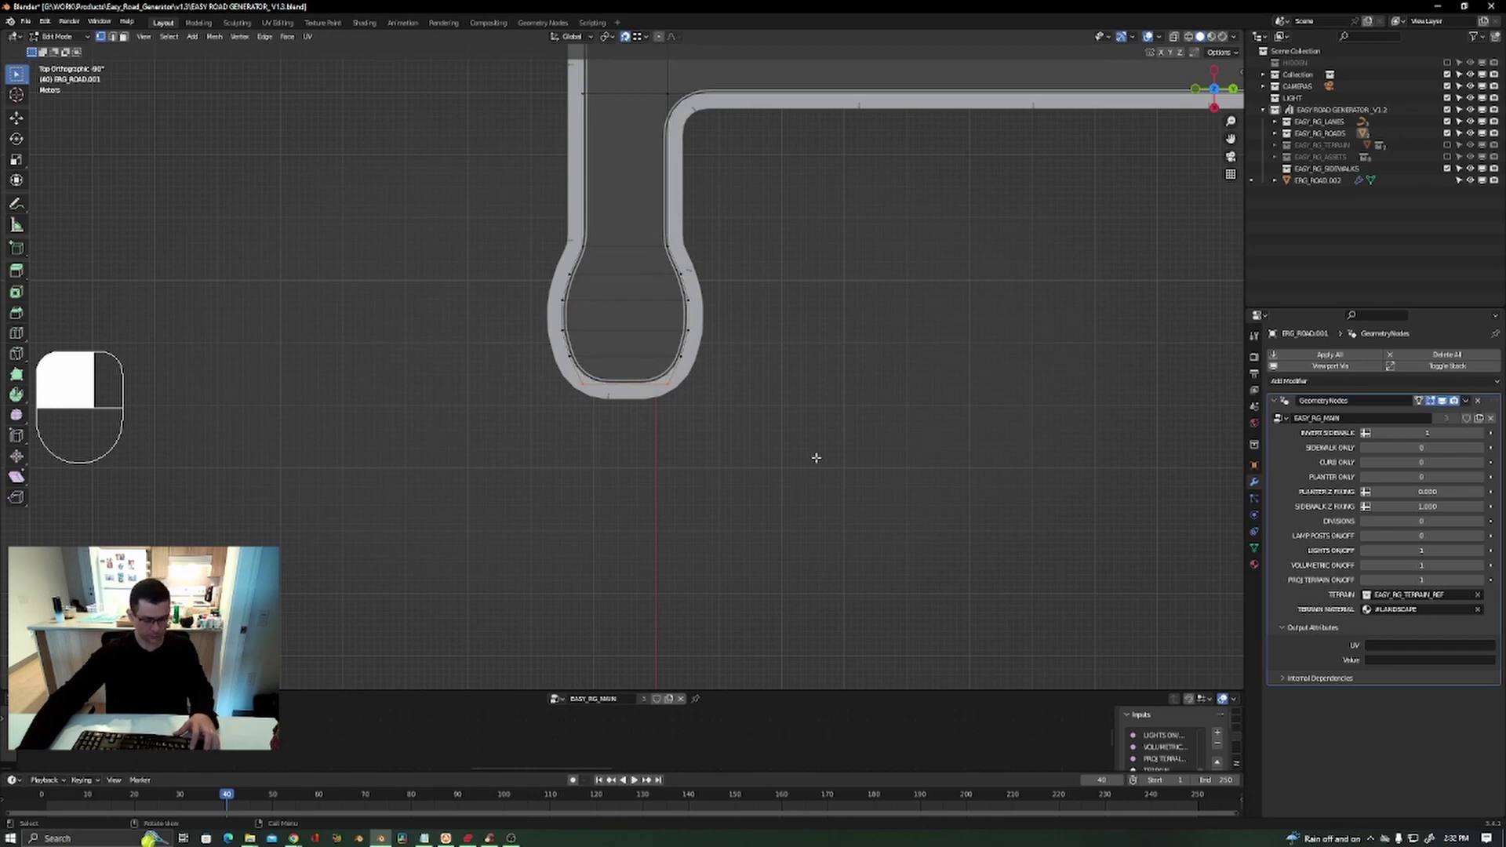
key(s)
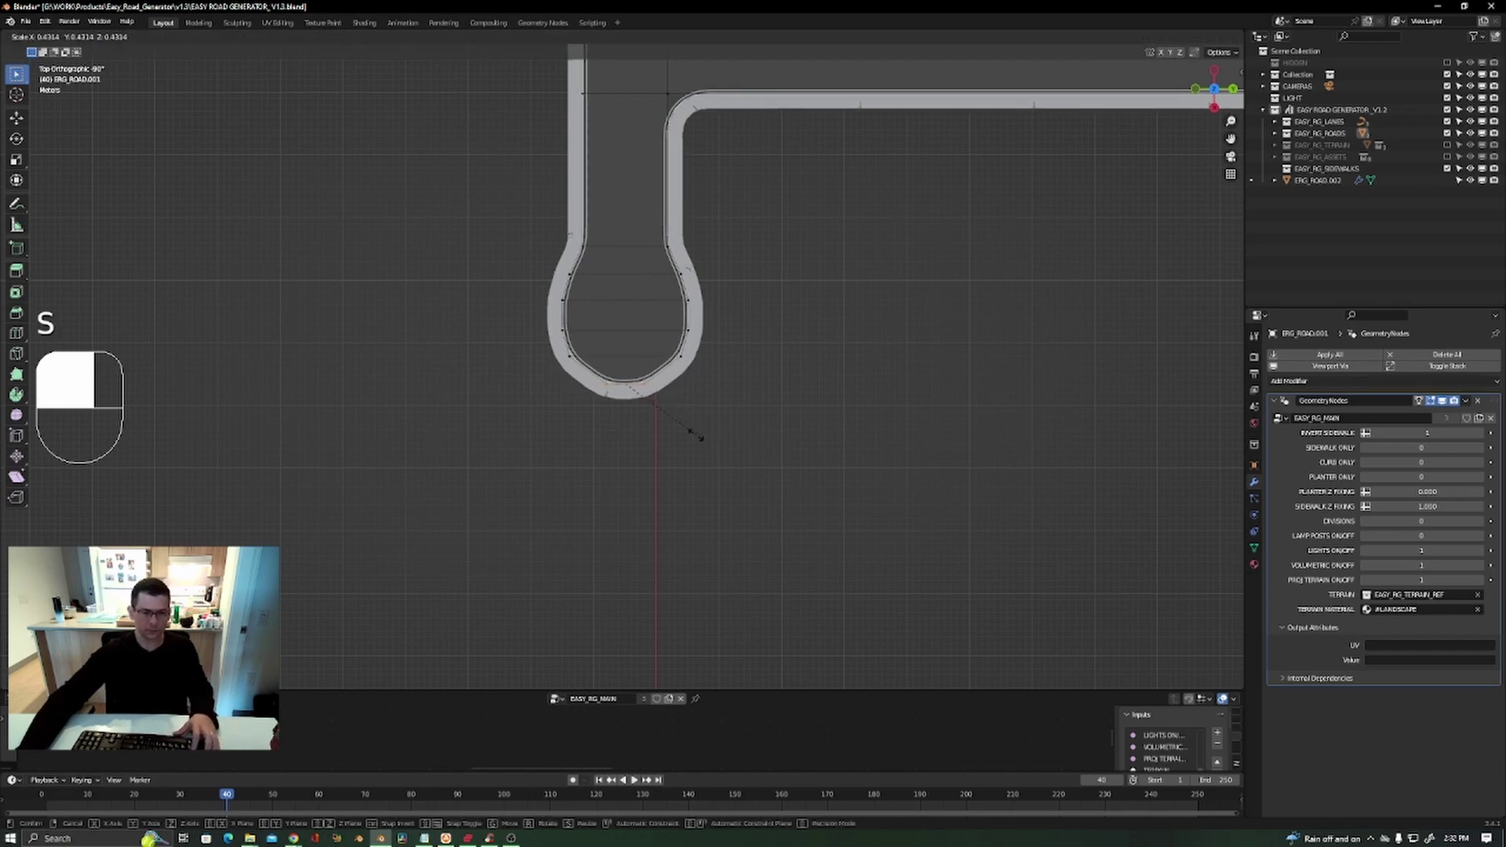
click(695, 431)
drag(695, 353, 540, 368)
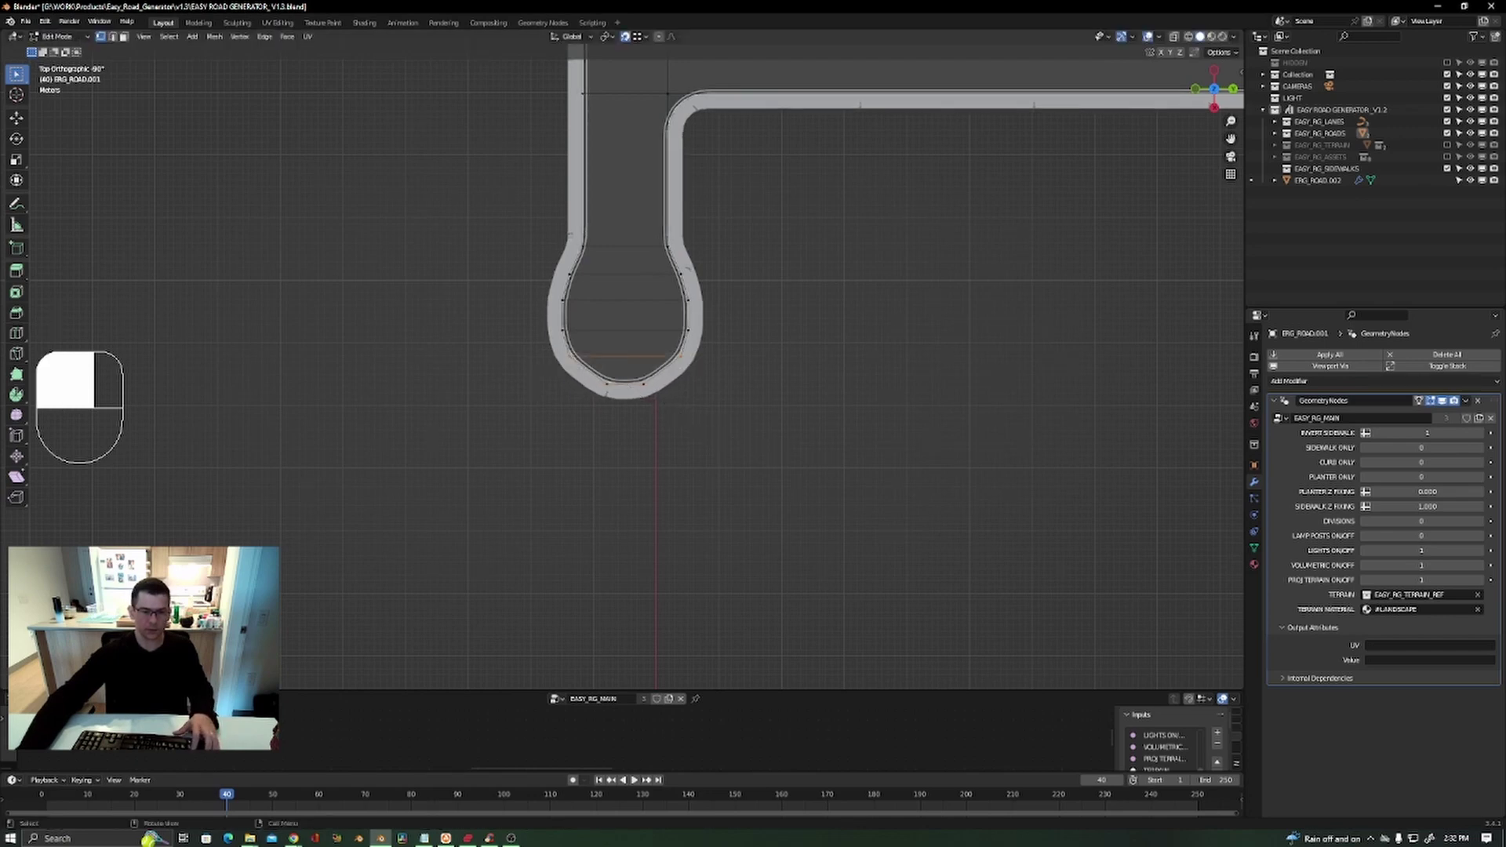
key(s)
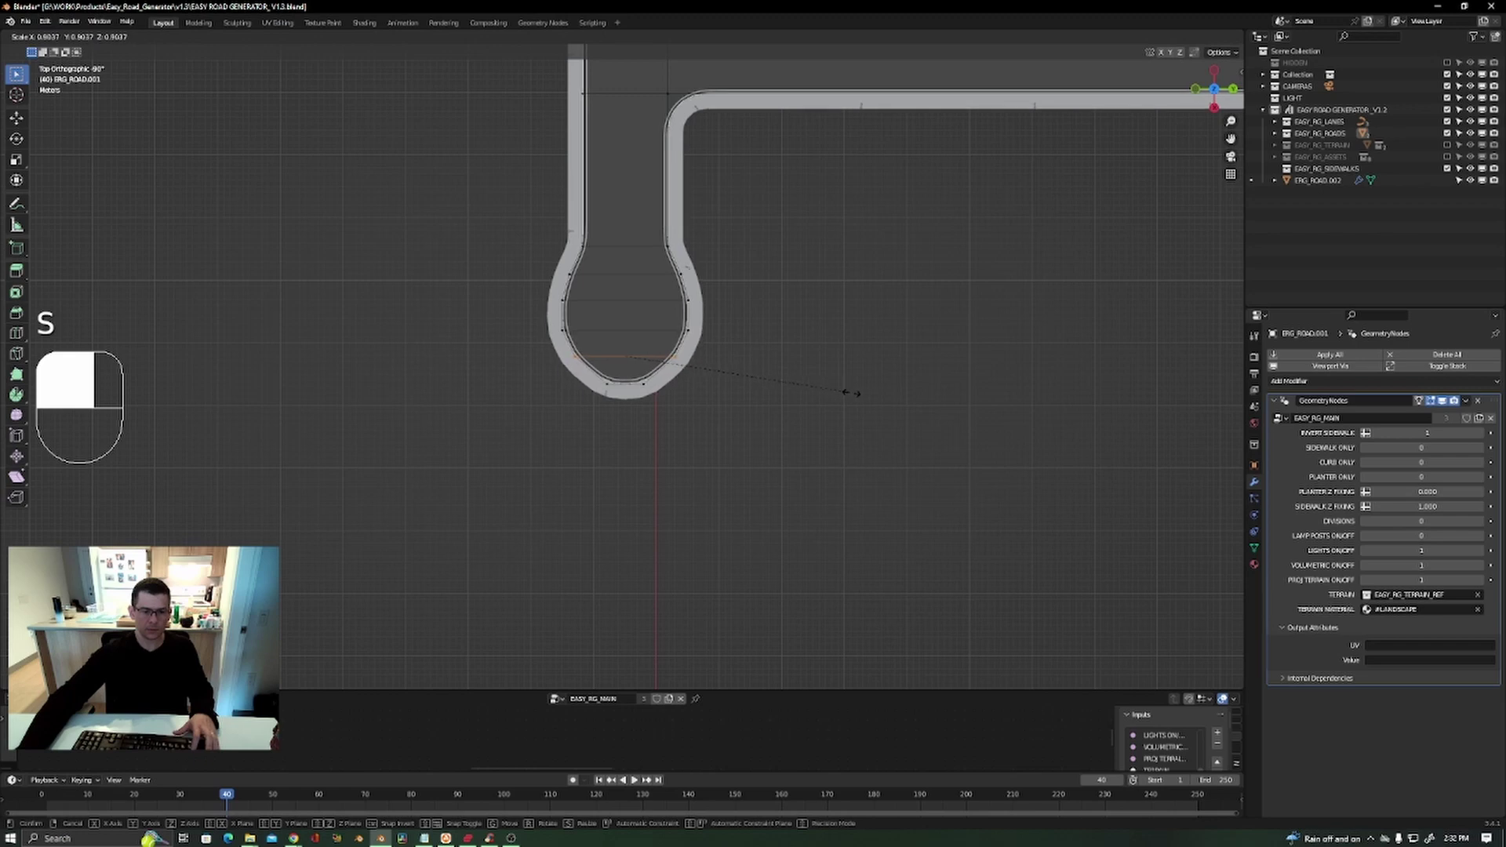
click(851, 392)
Move the cul-de-sac's end edge about 1 m inward along the global X axis to smooth the rounded tip.
drag(669, 376, 526, 410)
scroll(696, 392, up, 2)
key(s)
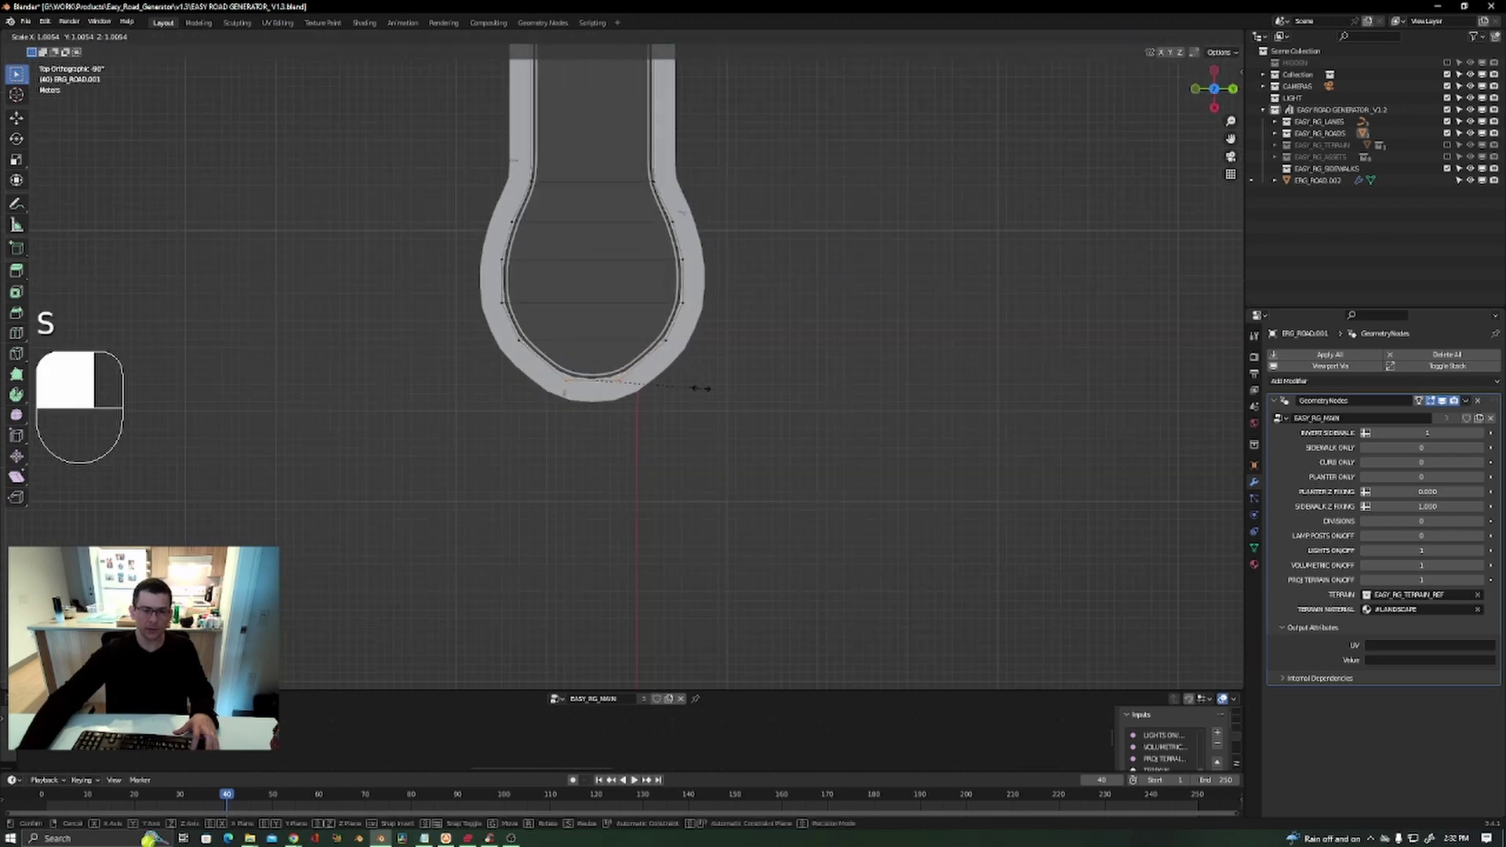
key(x)
click(807, 323)
key(g)
key(x)
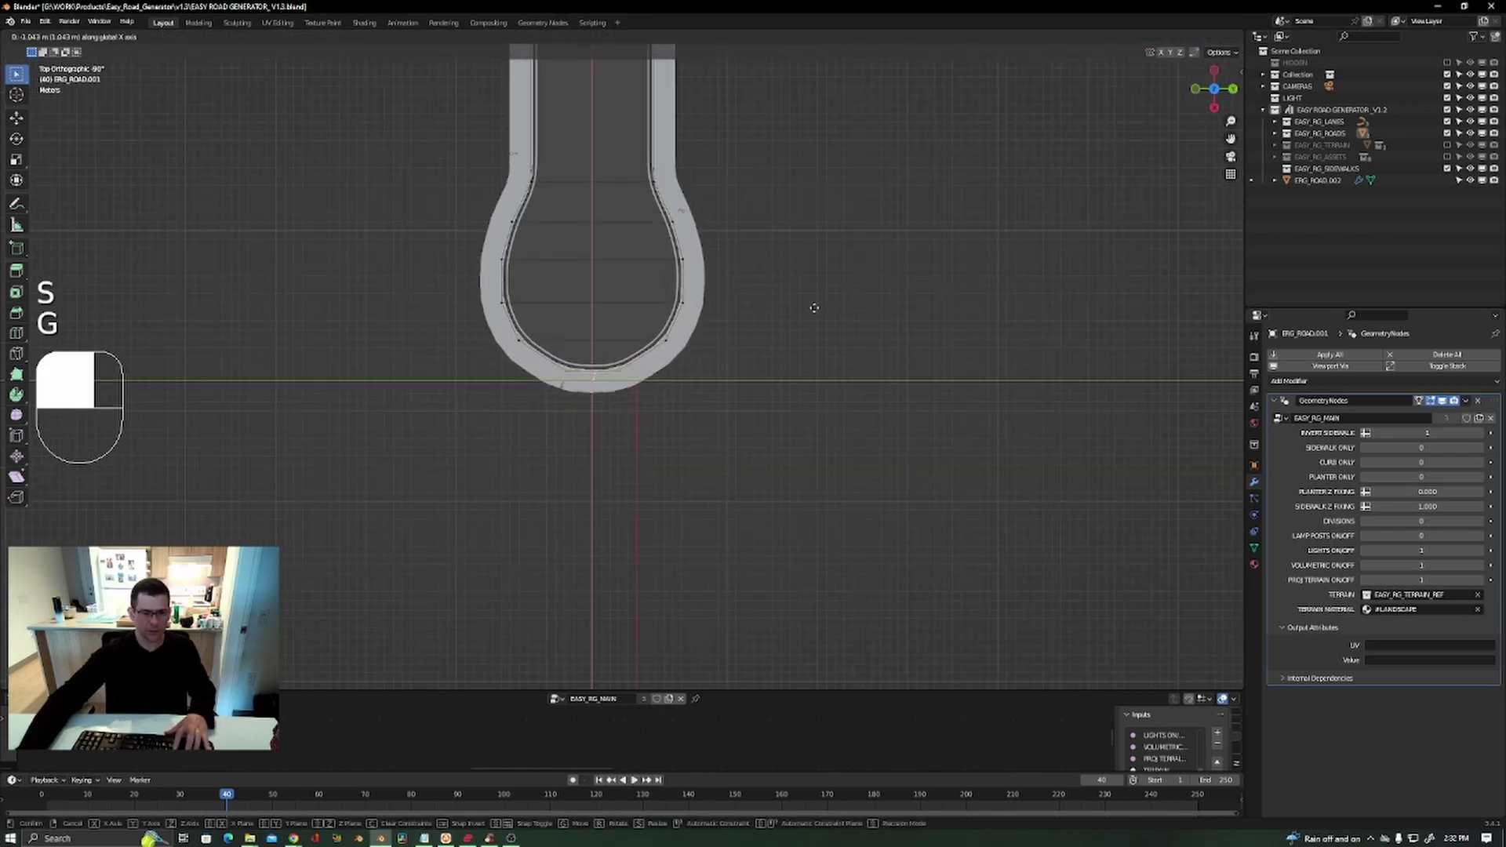
click(824, 310)
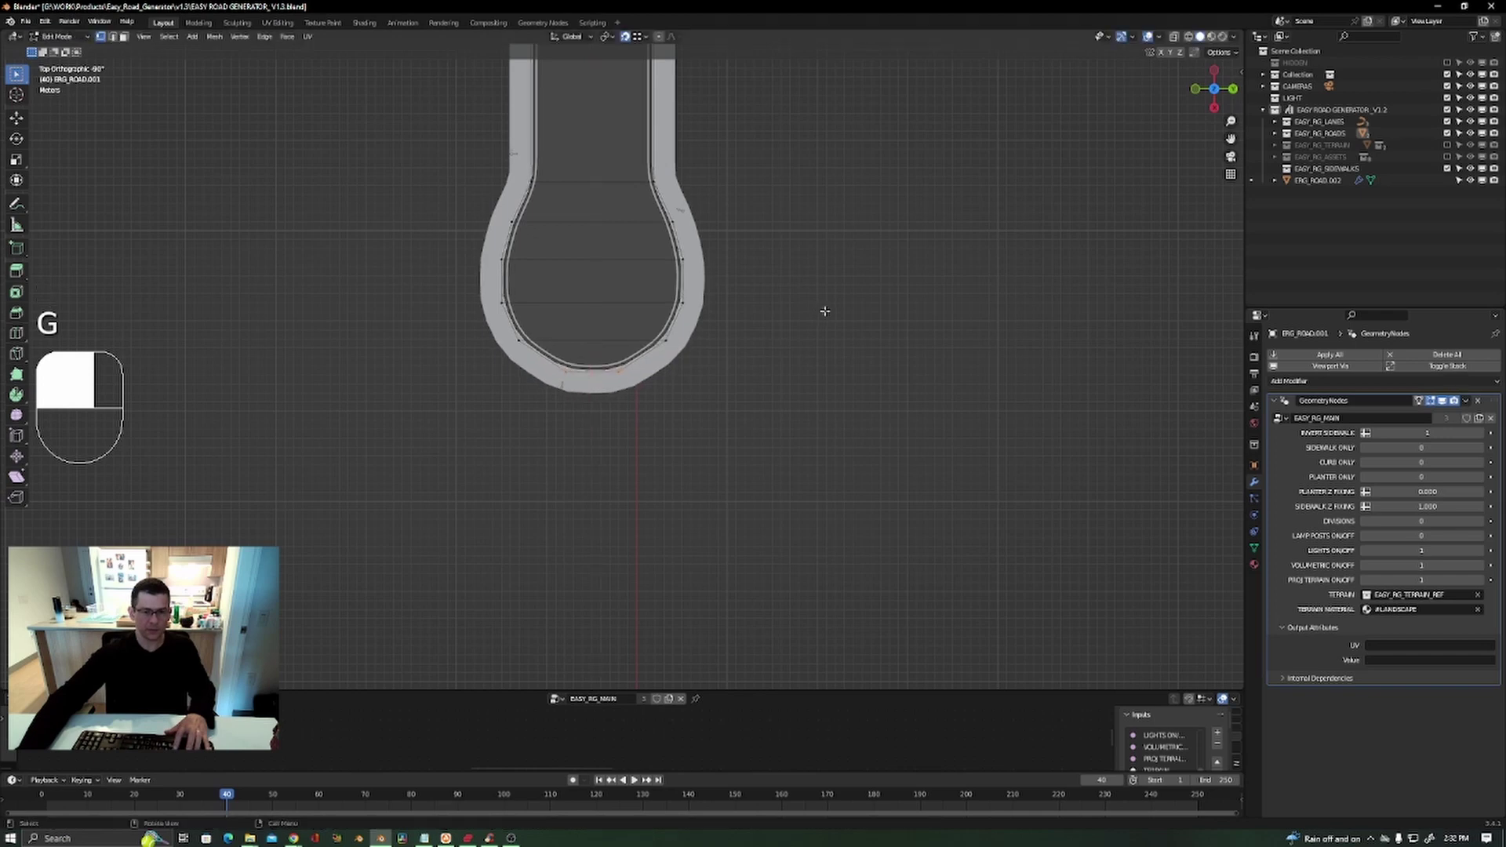
Scale up all the cross edges of the cul-de-sac's bulb and shift the enlarged bulb slightly.
drag(742, 207, 396, 406)
key(s)
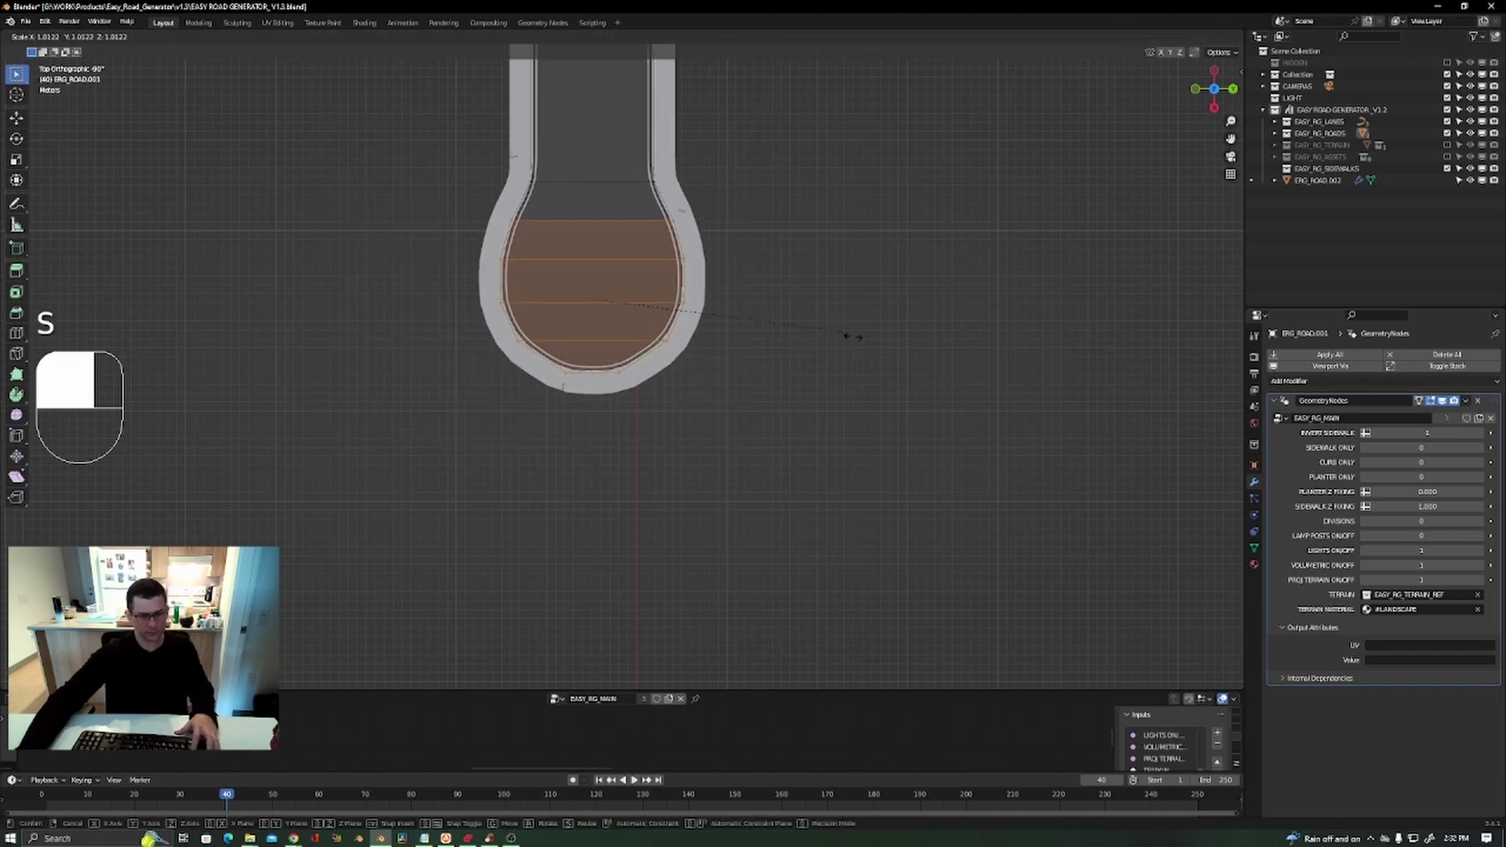
click(859, 359)
key(g)
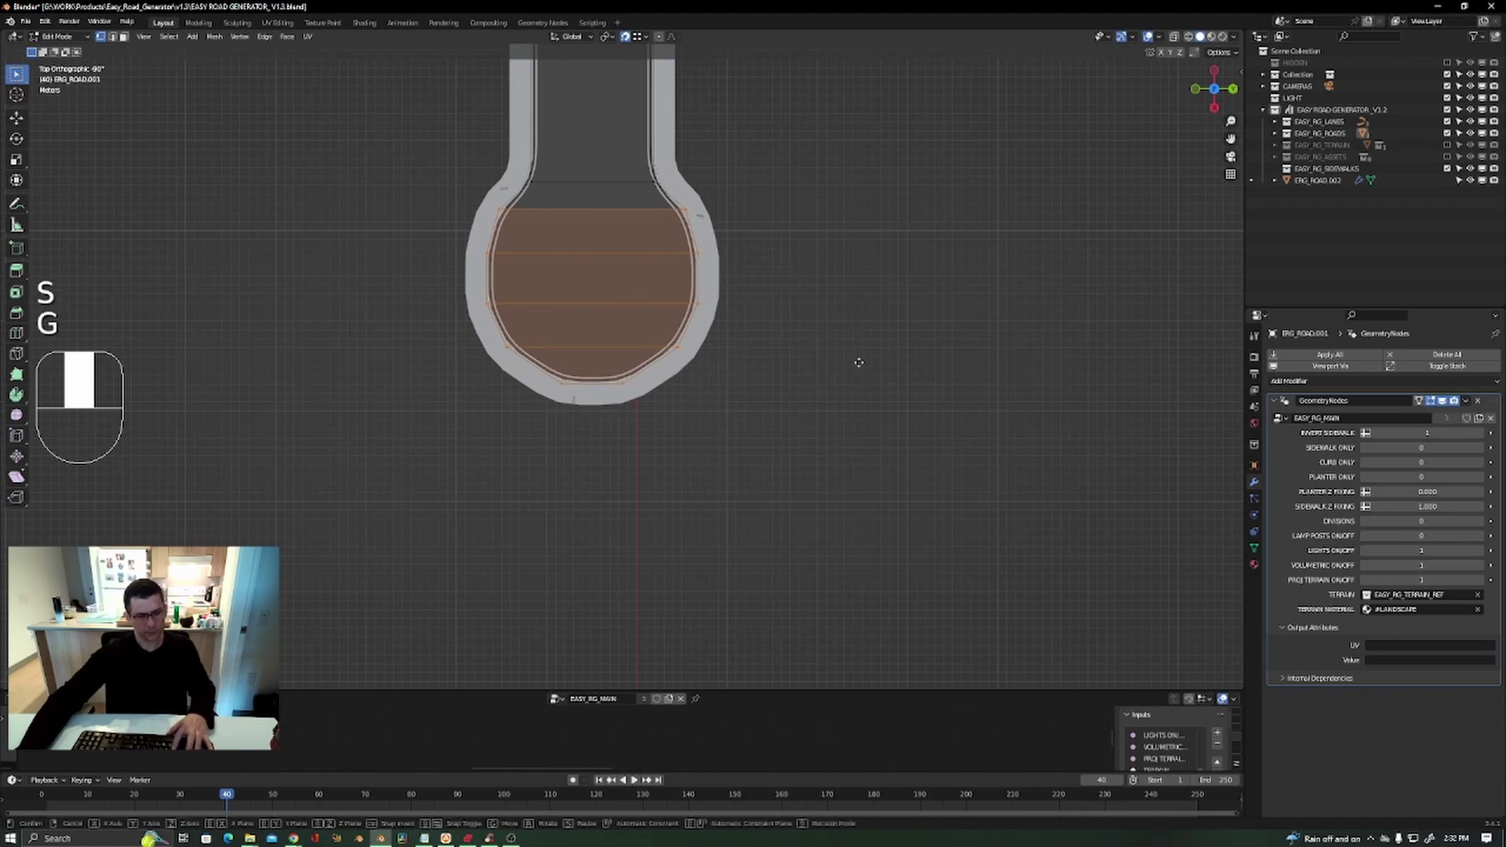
click(861, 378)
scroll(861, 378, down, 5)
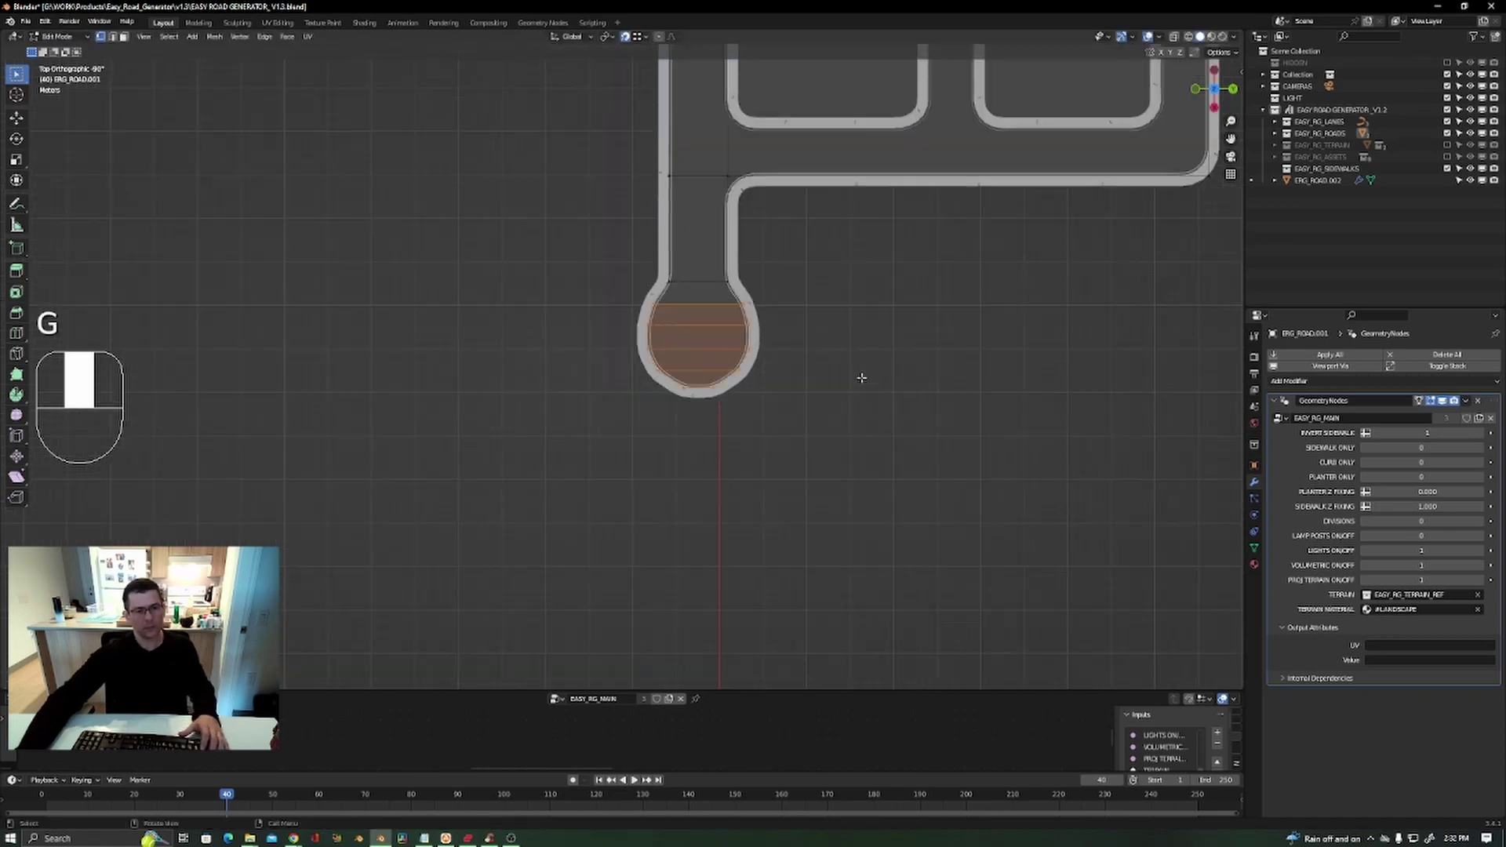
Examine the finished cul-de-sac outside mesh editing, in perspective and from the top.
key(Tab)
middle_drag(827, 377, 844, 337)
scroll(669, 426, up, 5)
middle_drag(669, 426, 539, 417)
scroll(753, 350, down, 5)
key(KP_7)
scroll(709, 424, up, 4)
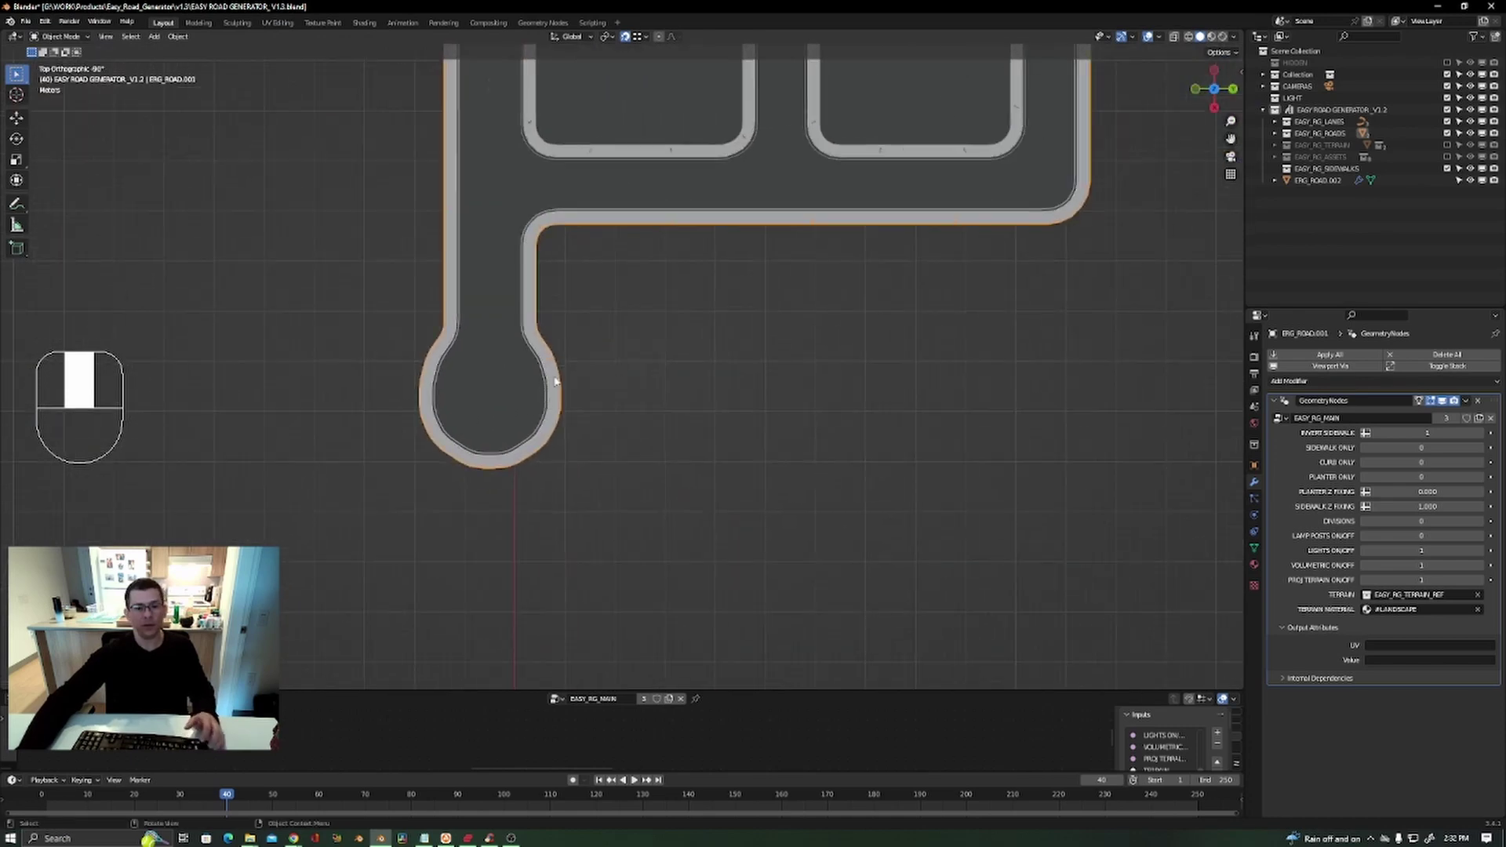
key(Tab)
key(Tab)
Duplicate the first inner sidewalk block's face within its mesh and place the copy beside the cul-de-sac.
click(696, 158)
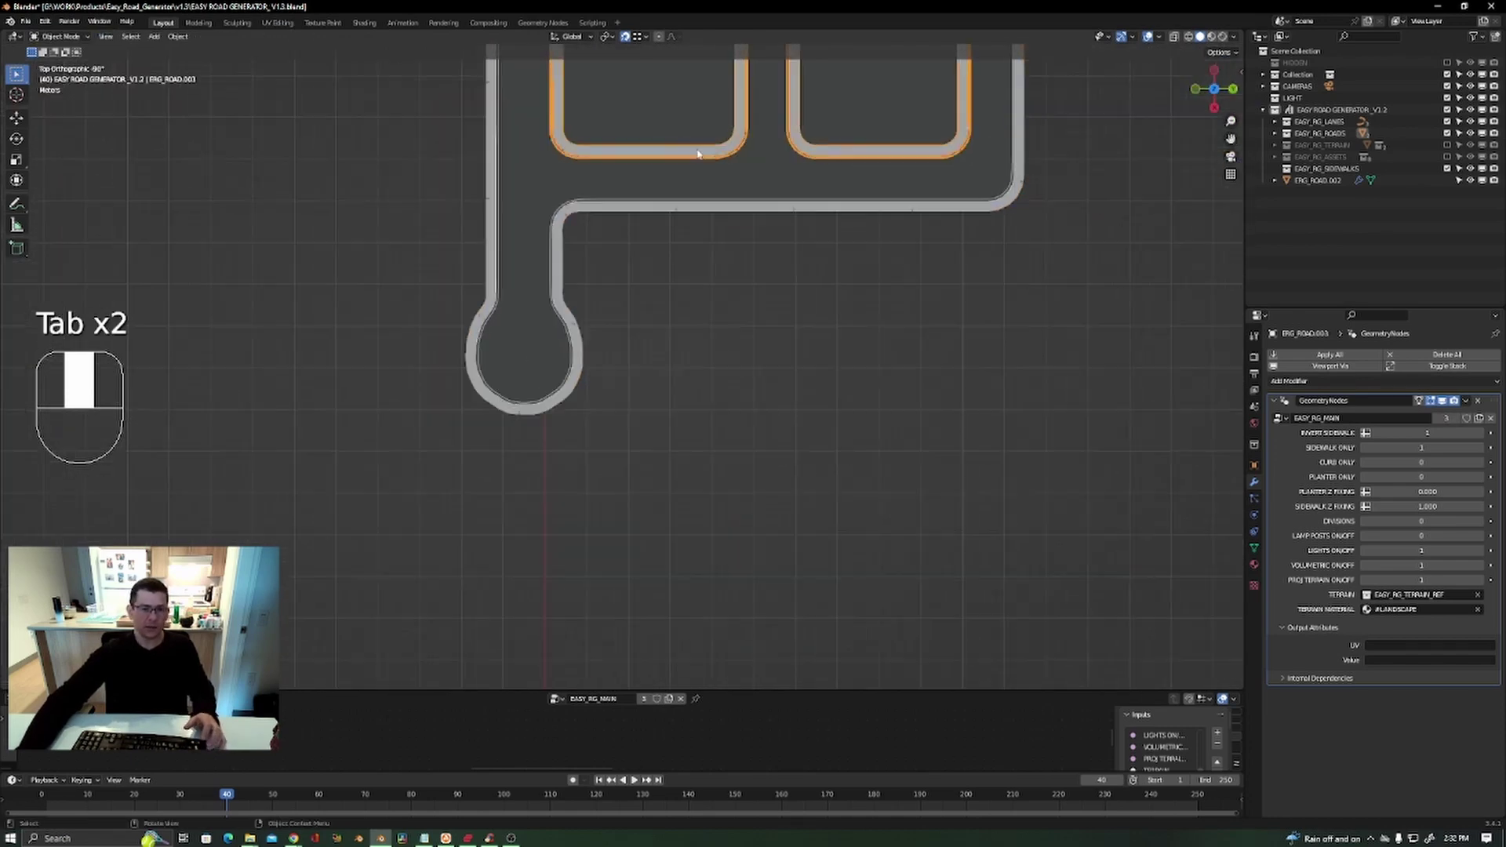
scroll(696, 158, down, 5)
shift+middle_drag(695, 158, 750, 192)
key(Tab)
click(755, 167)
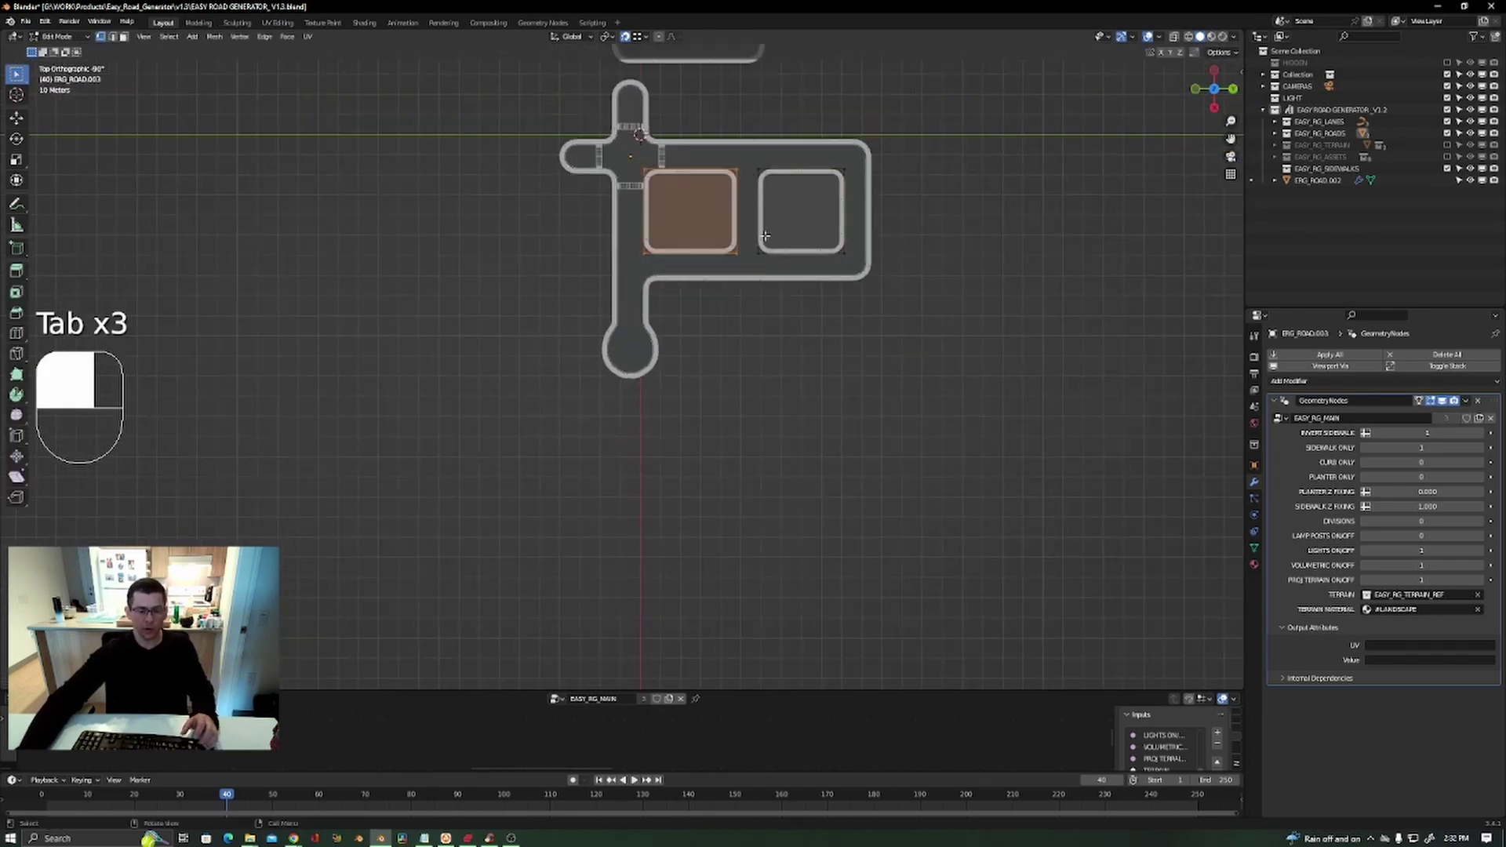
key(shift+d)
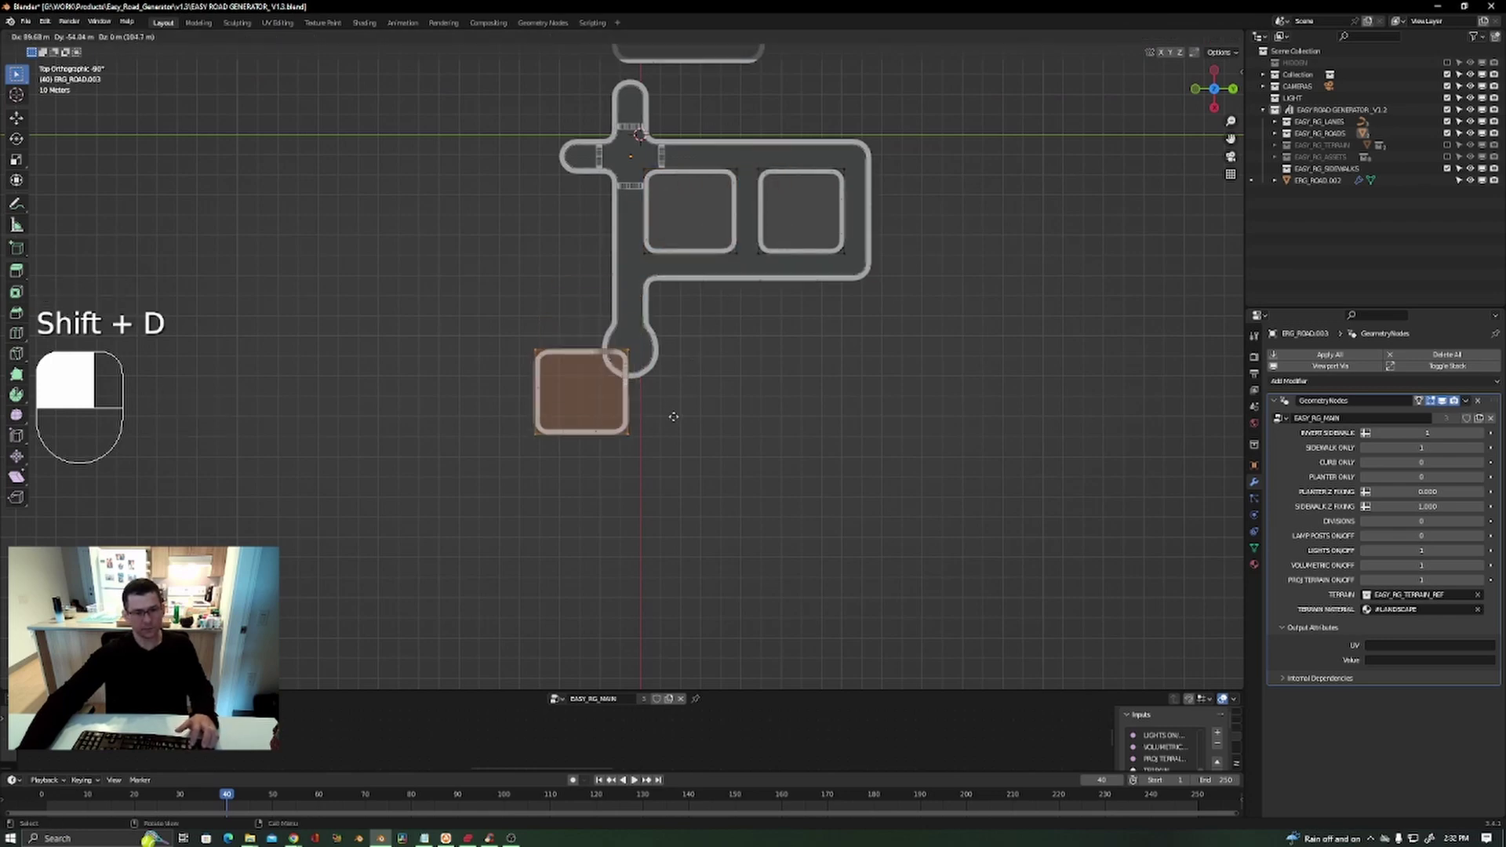
click(704, 398)
Scale down the duplicated sidewalk block and center it inside the cul-de-sac as a round island.
key(s)
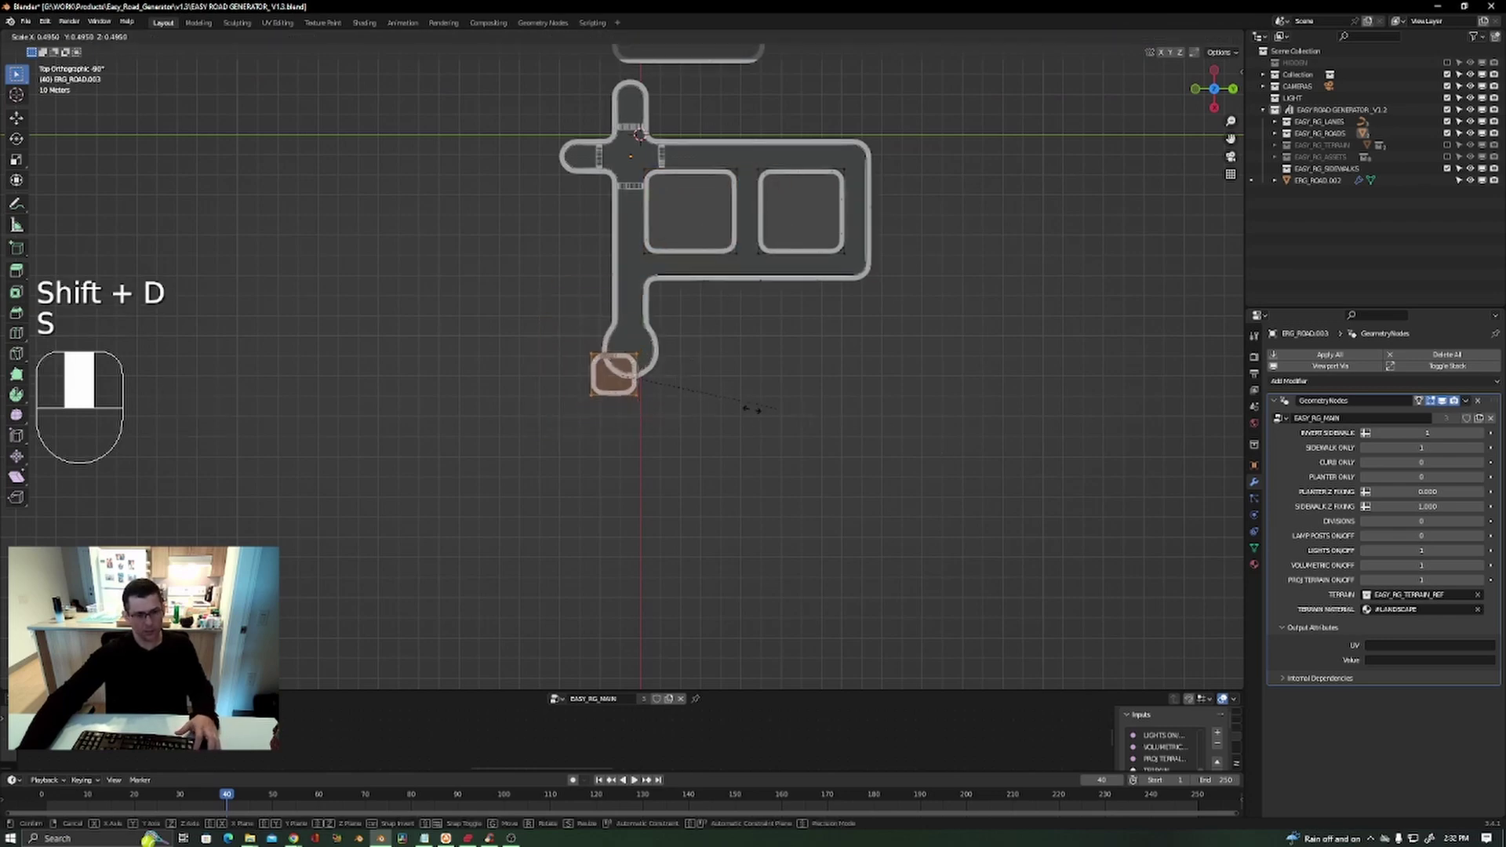
click(634, 362)
scroll(635, 361, up, 3)
key(g)
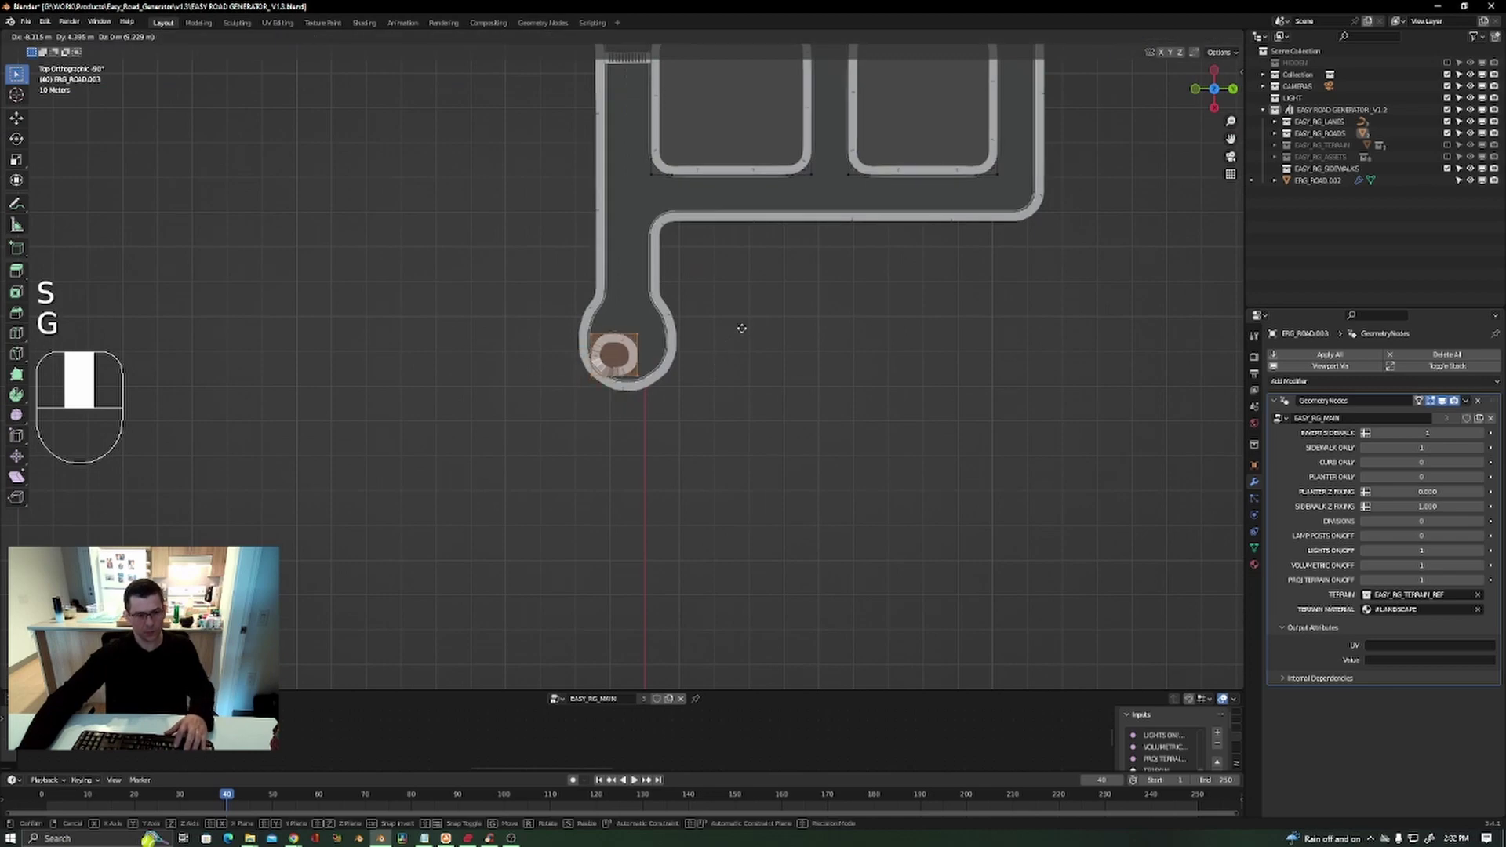
click(699, 330)
scroll(700, 330, up, 2)
key(g)
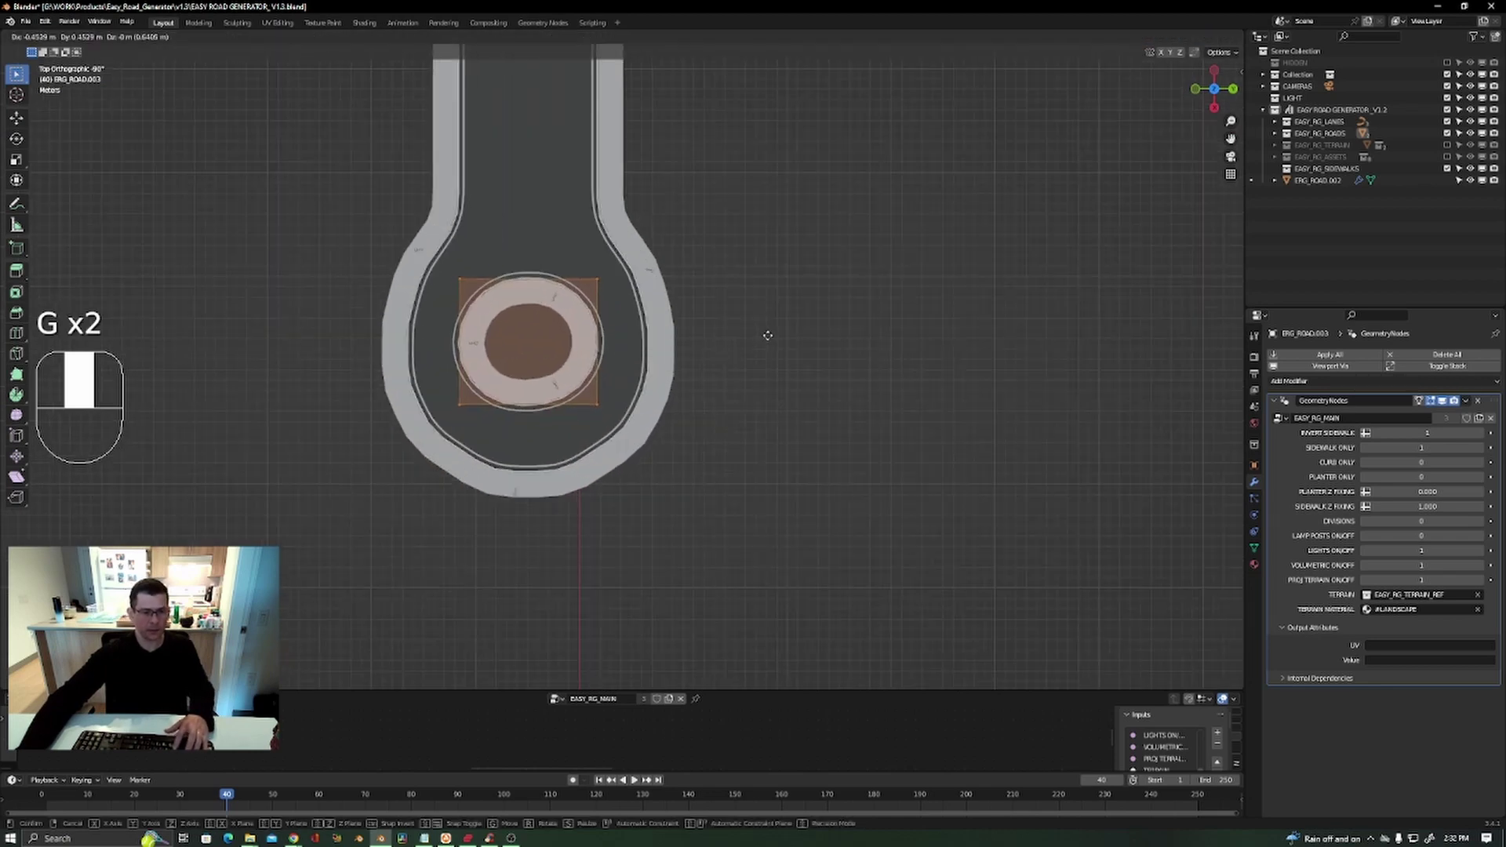
Scale the island's base face to about 0.85 to make the cul-de-sac island smaller.
middle_drag(614, 378, 691, 290)
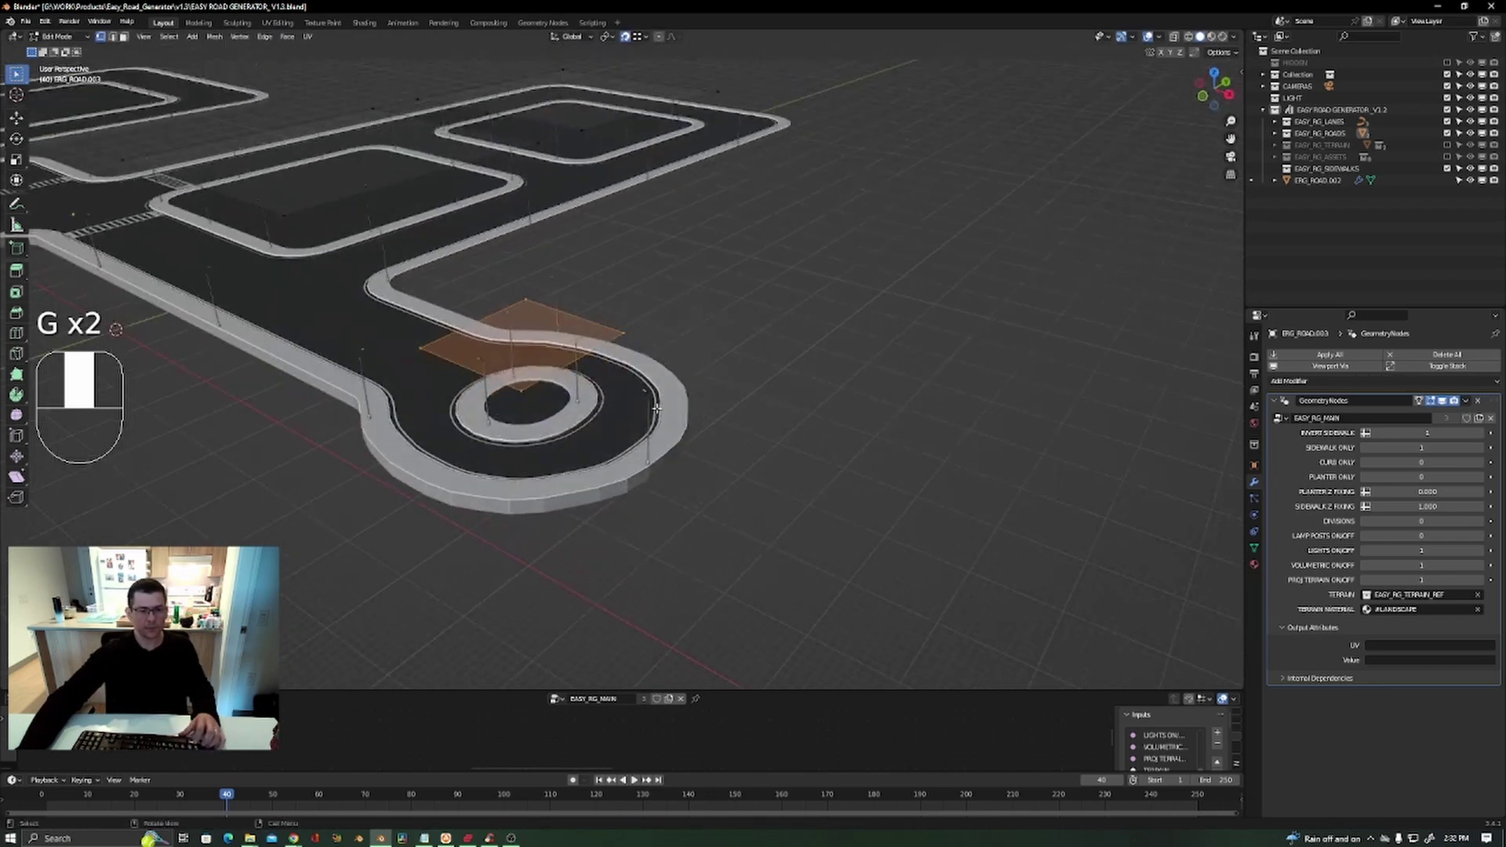
shift+middle_drag(545, 406, 603, 382)
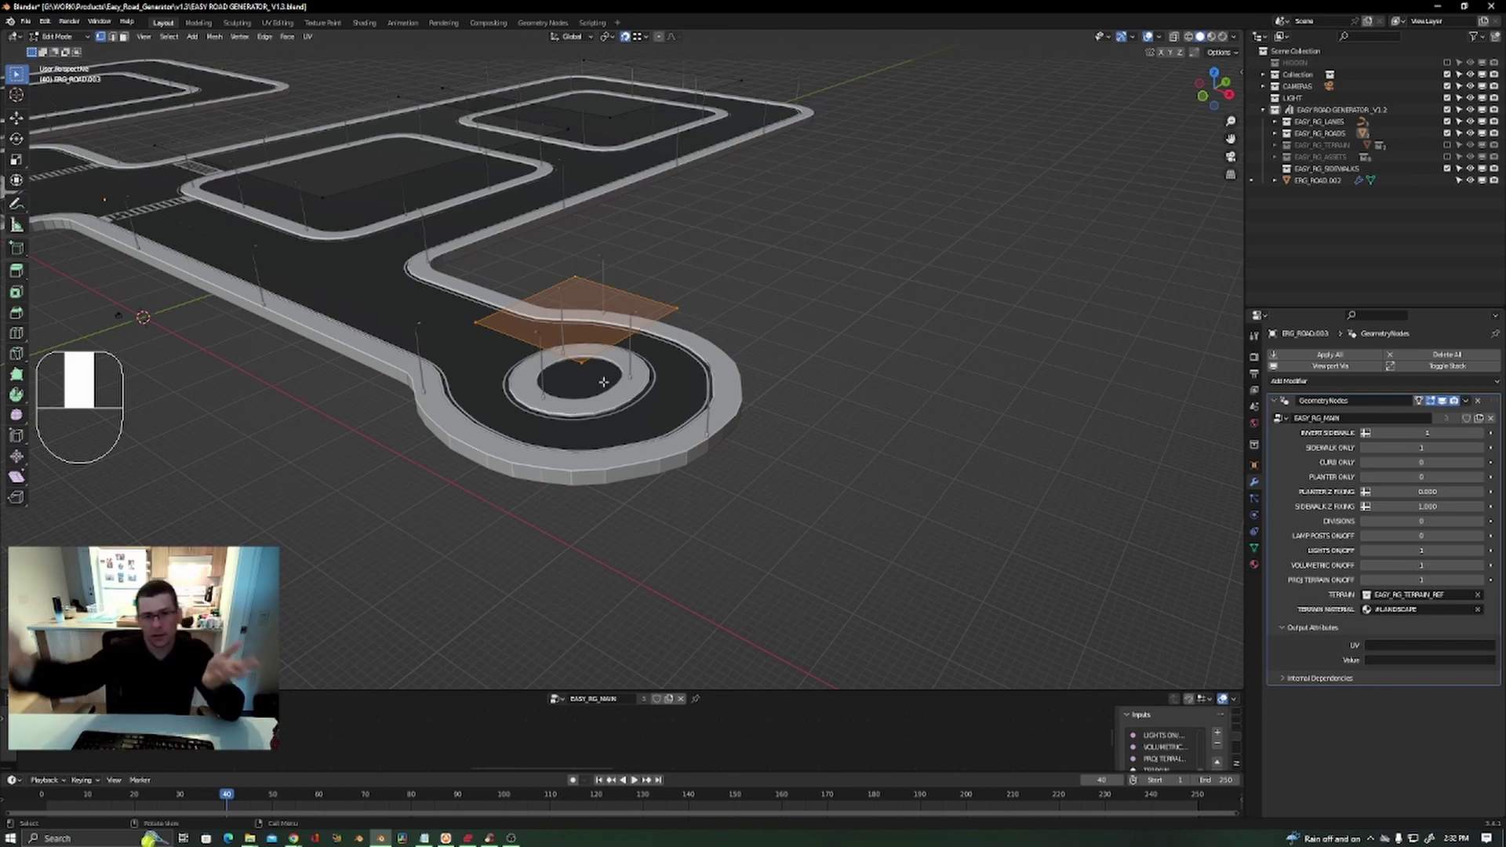
key(Tab)
scroll(605, 430, up, 5)
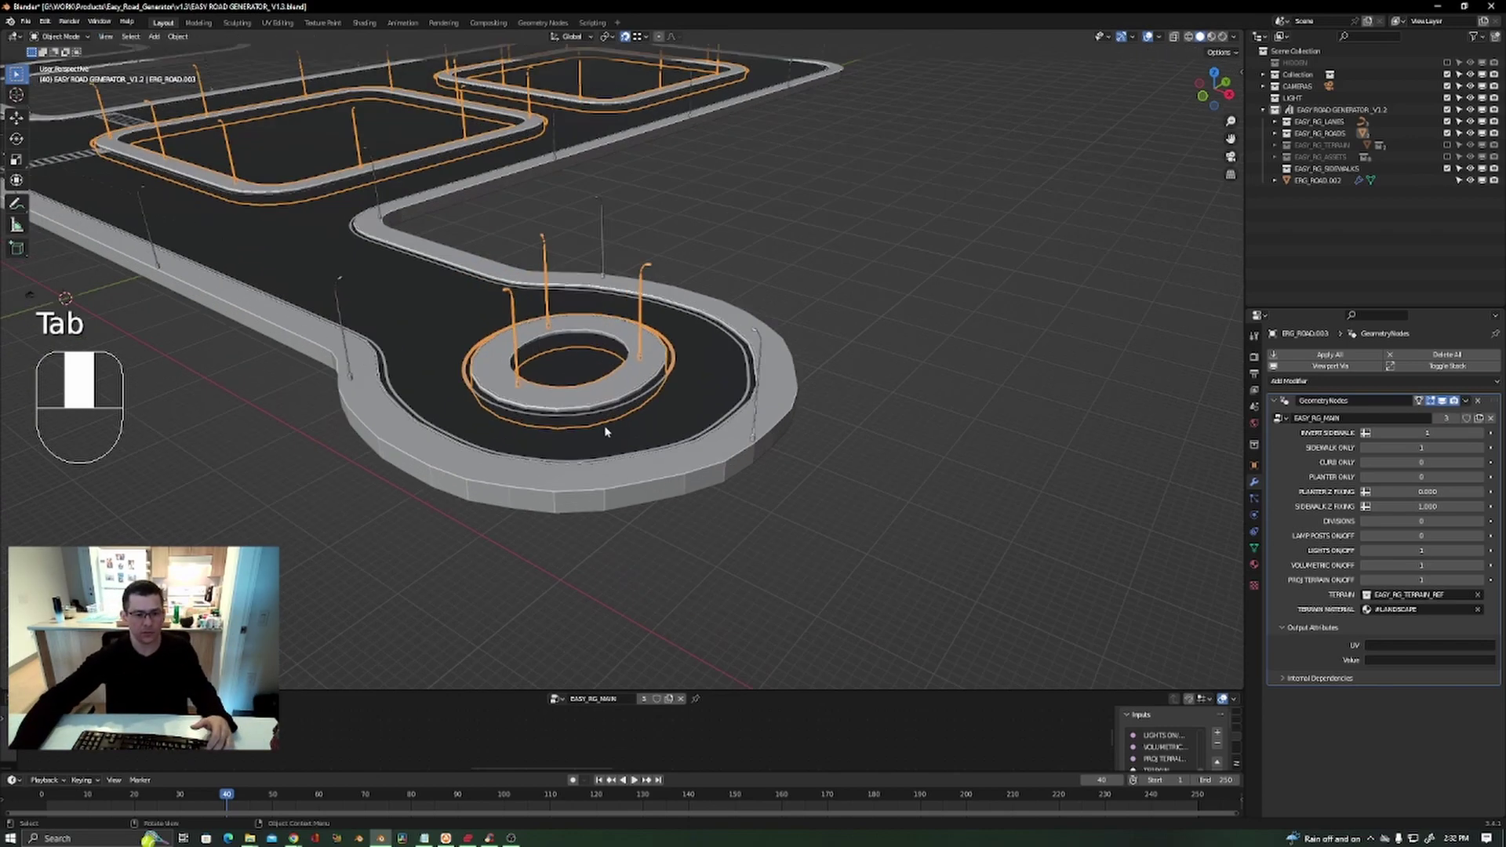
key(Tab)
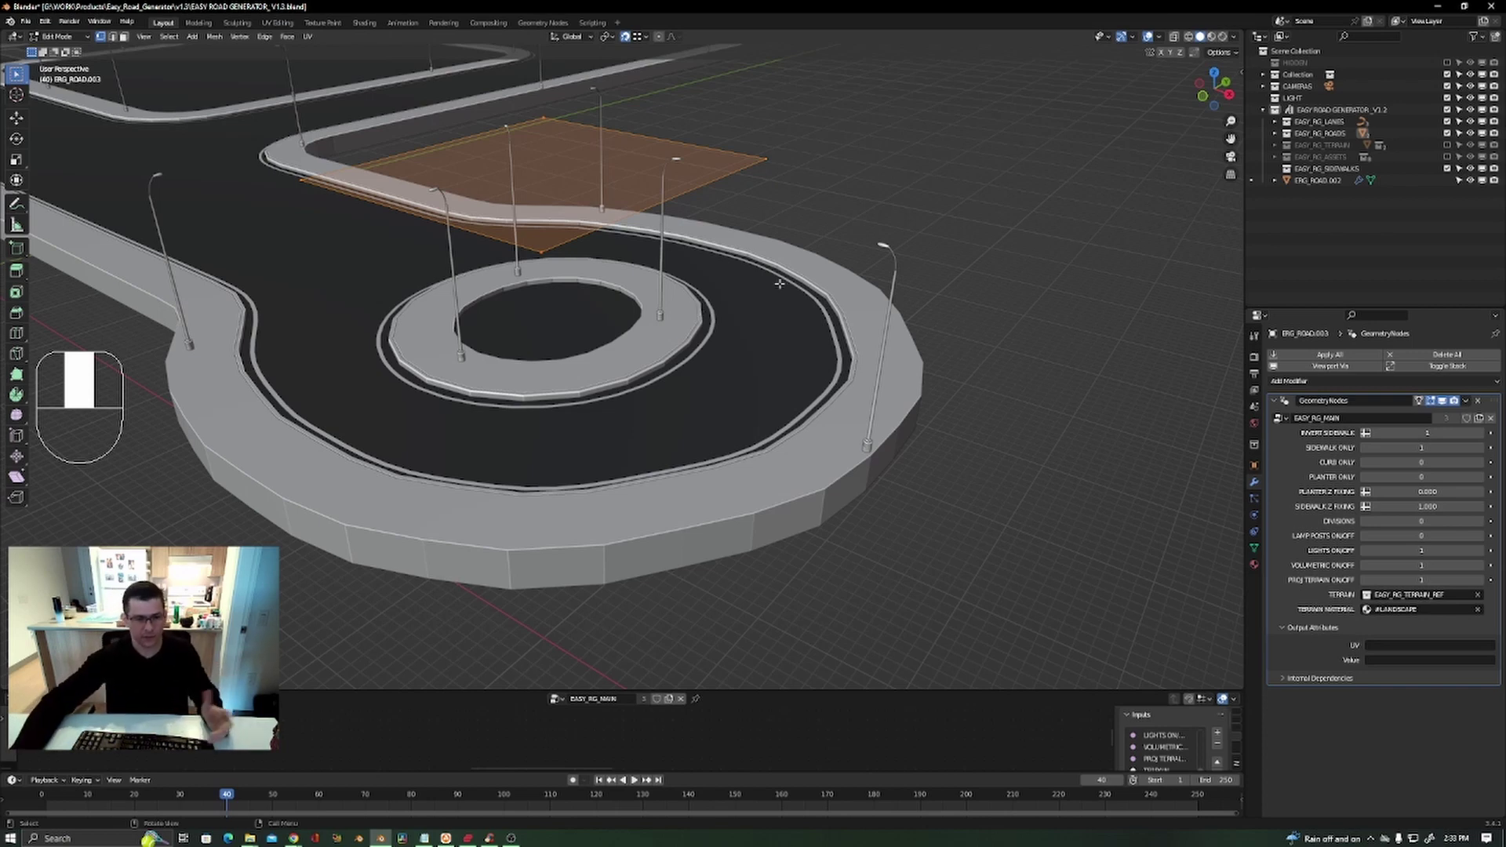
key(s)
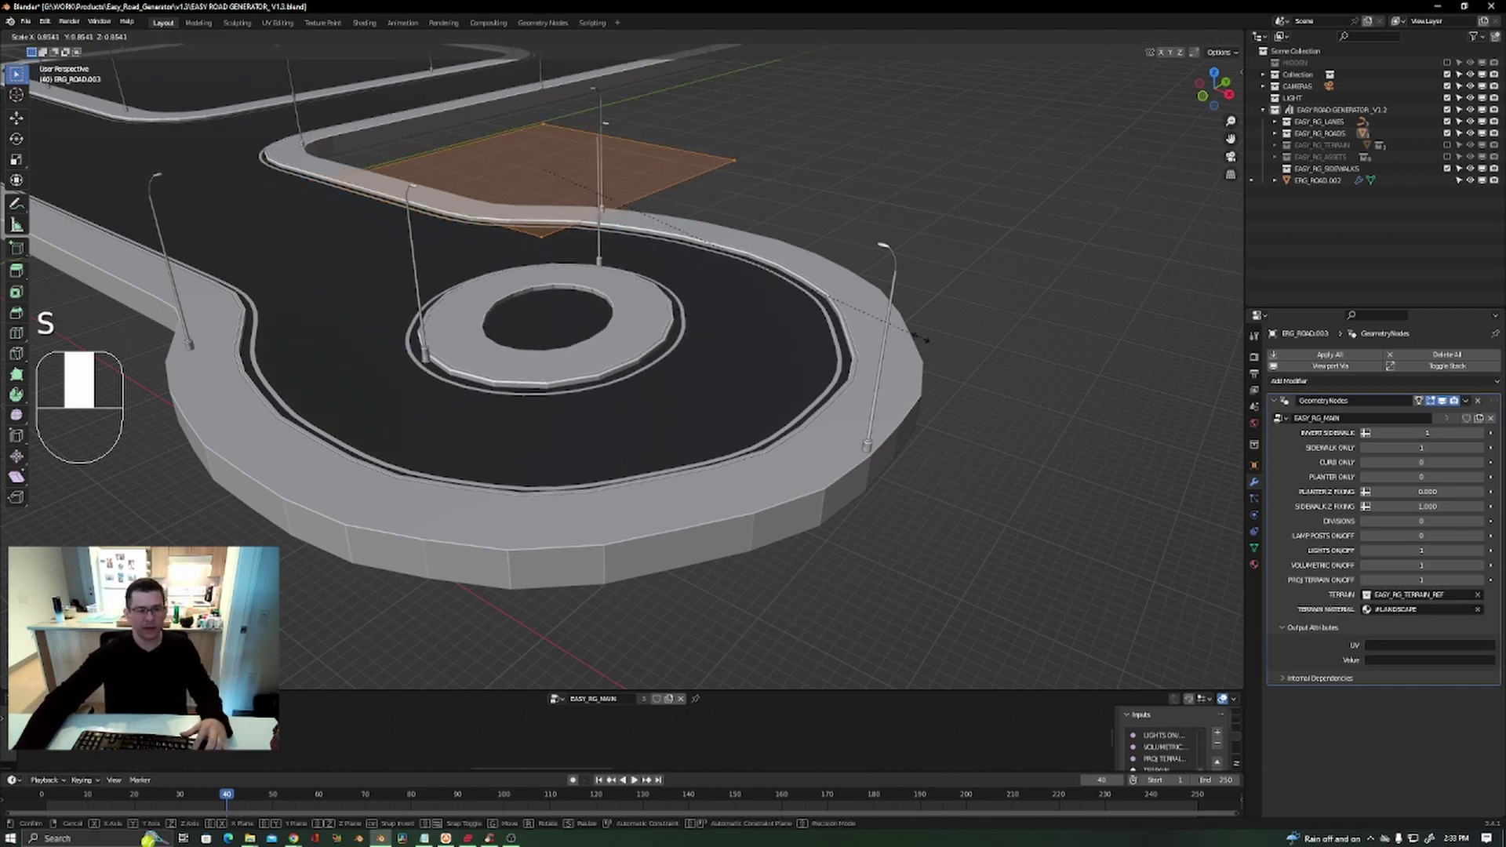
click(923, 338)
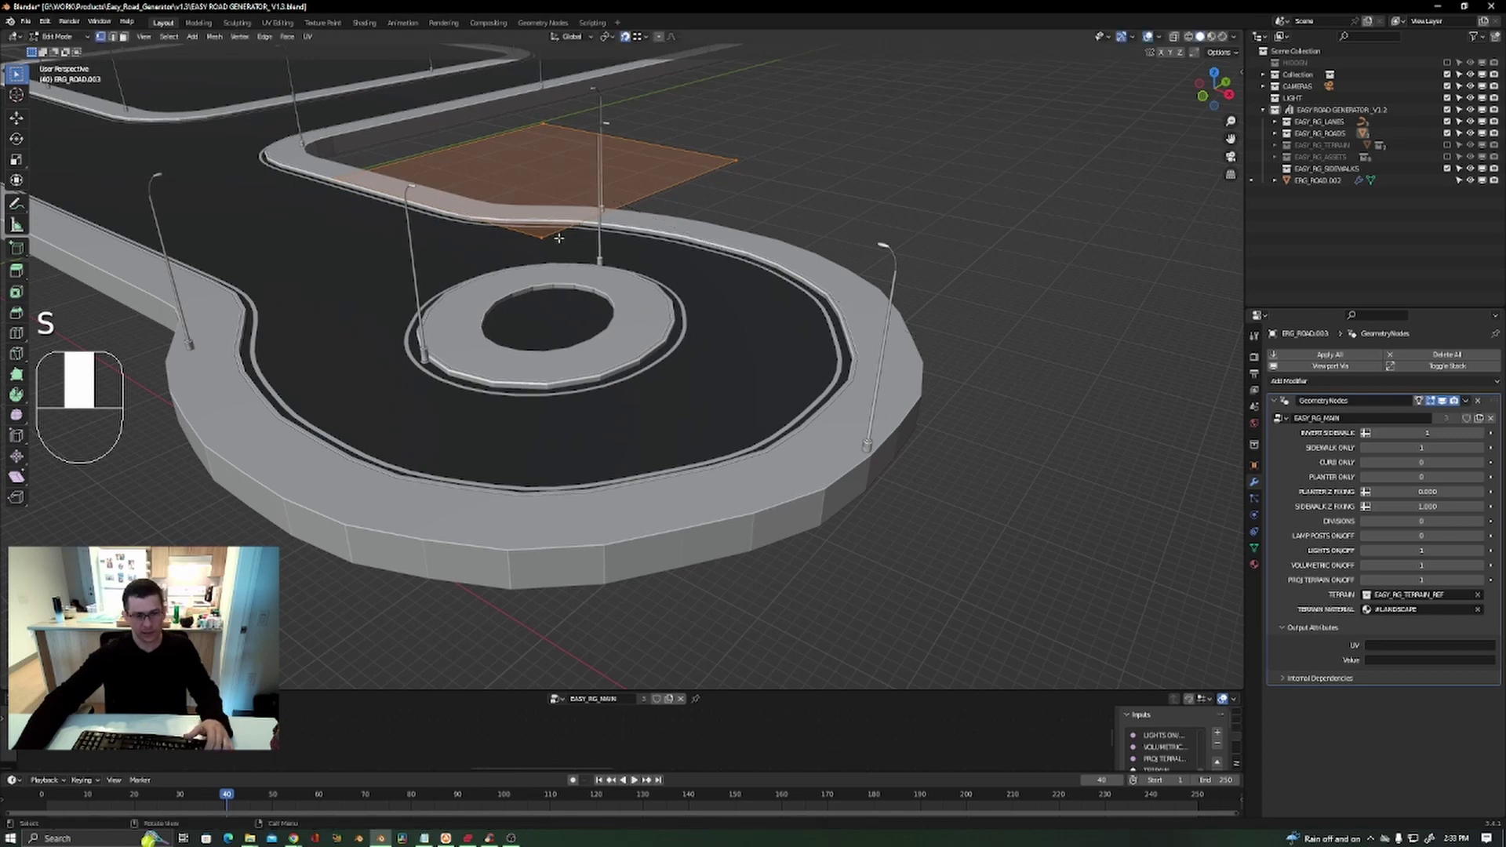
Separate the selected island face from the inner sidewalk blocks into its own object.
key(Tab)
key(Tab)
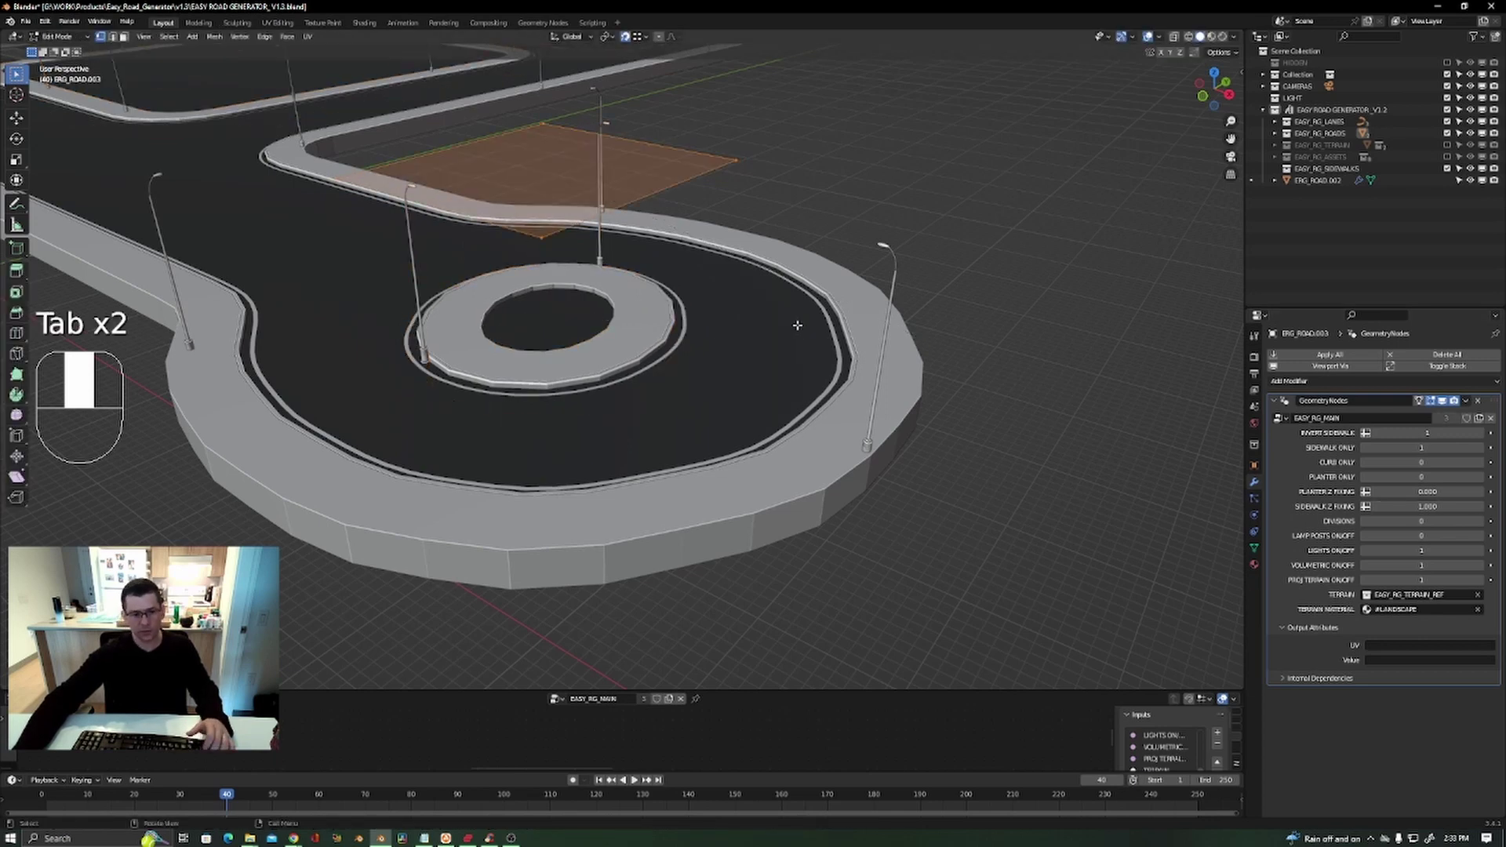
key(p)
click(767, 301)
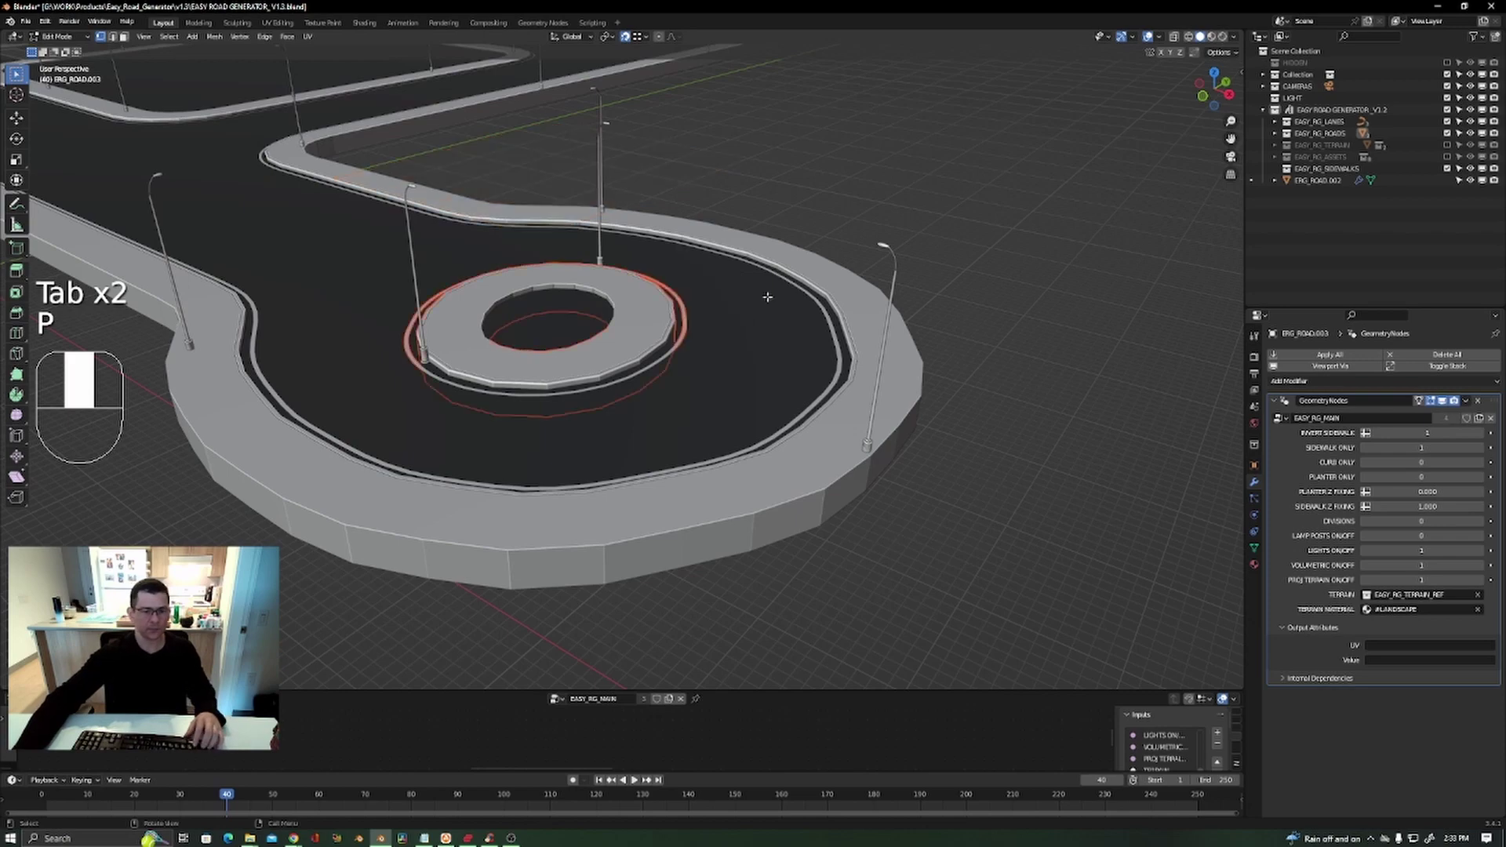
scroll(767, 298, down, 5)
scroll(698, 281, up, 3)
scroll(698, 281, up, 3)
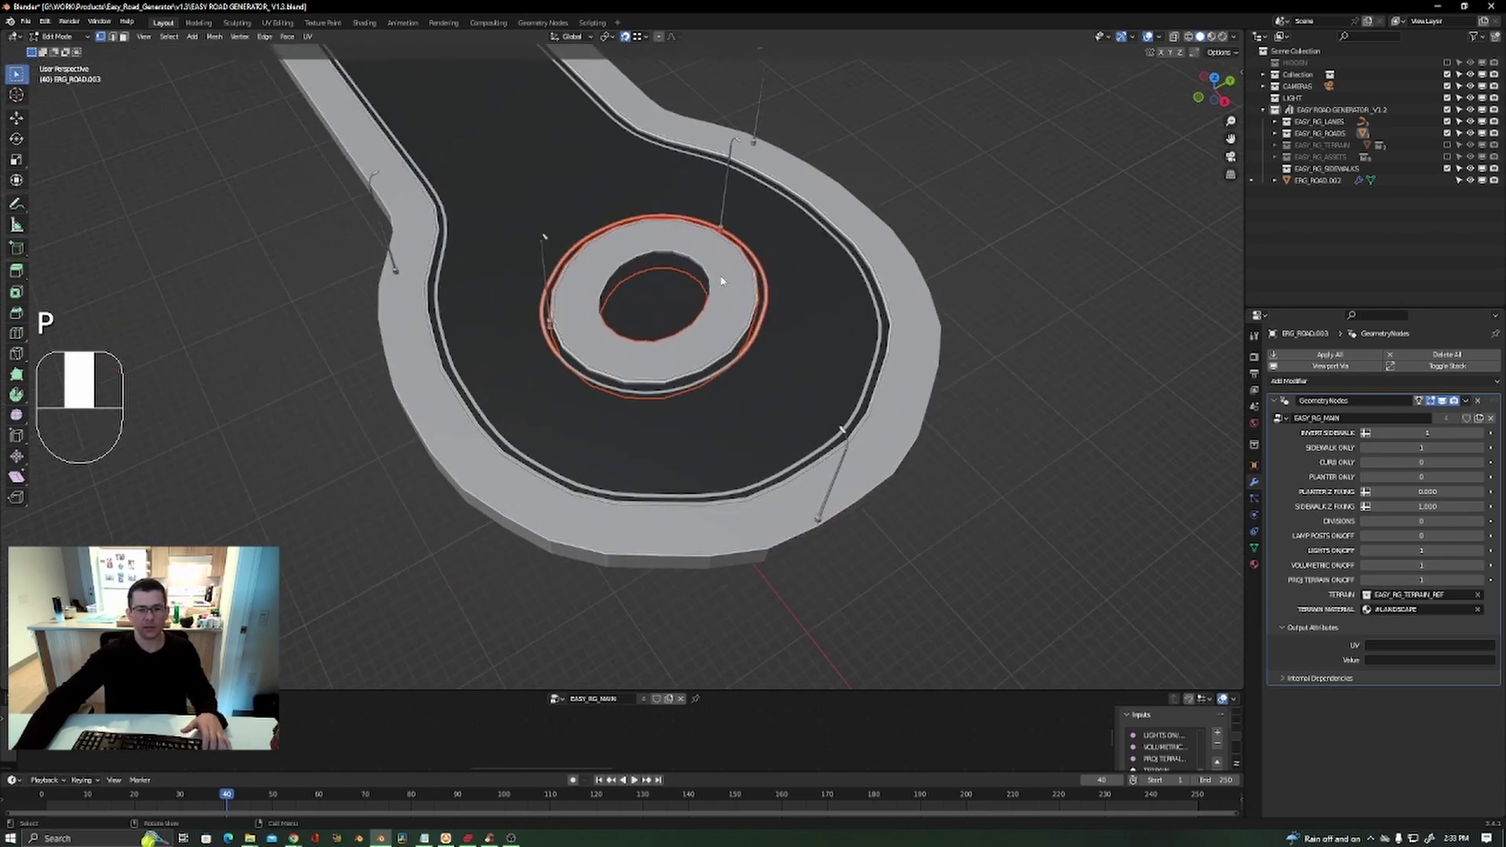
Set Lamp Posts On/Off to 1 for the separated cul-de-sac island to remove its lamp posts.
key(Tab)
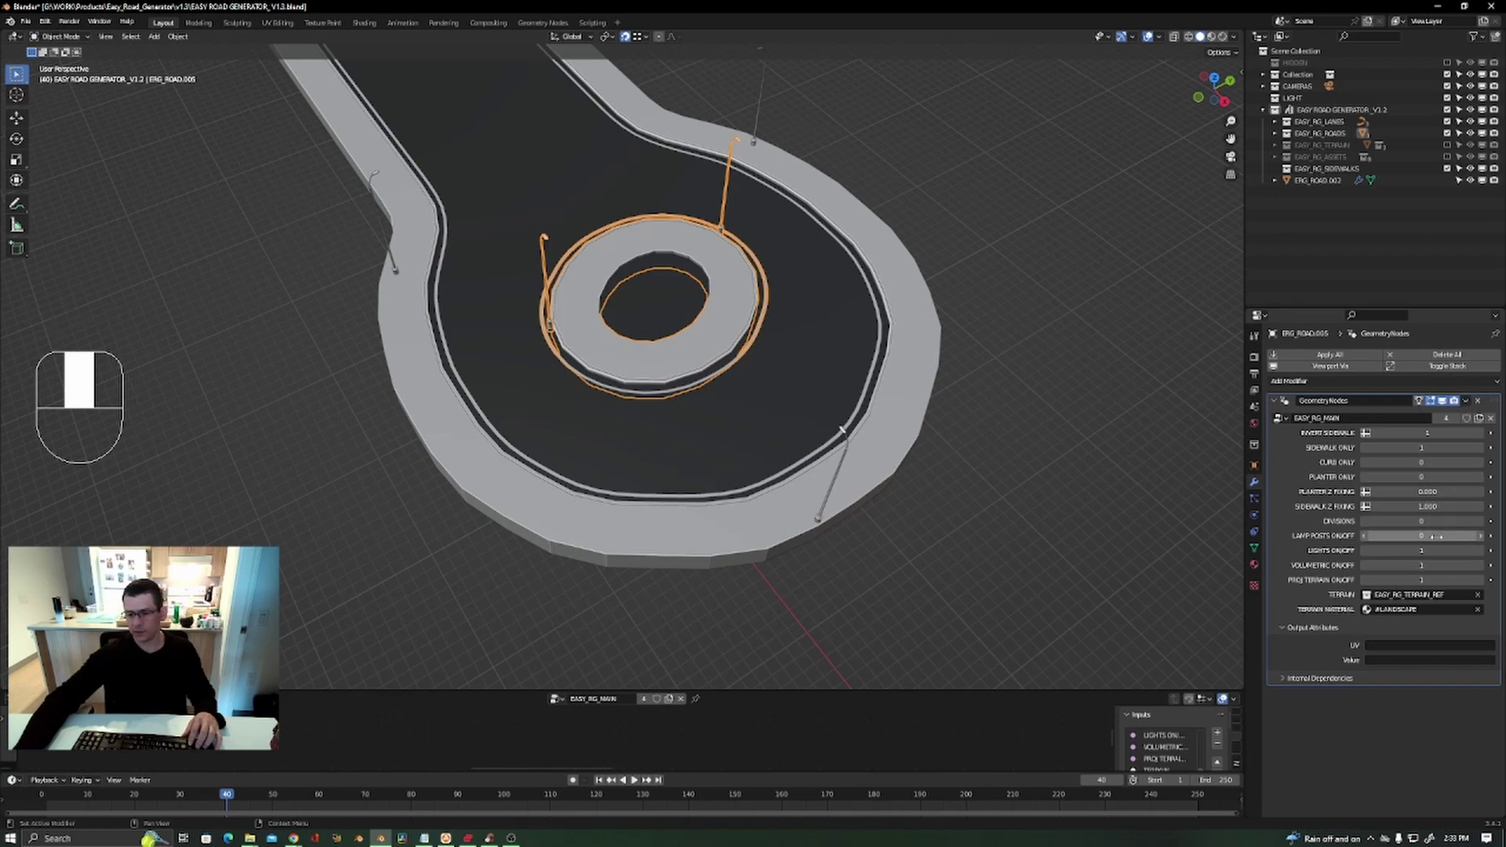
drag(1436, 537, 1460, 536)
scroll(558, 247, up, 4)
middle_drag(793, 332, 656, 388)
scroll(755, 328, down, 6)
middle_drag(655, 387, 654, 314)
scroll(527, 390, up, 3)
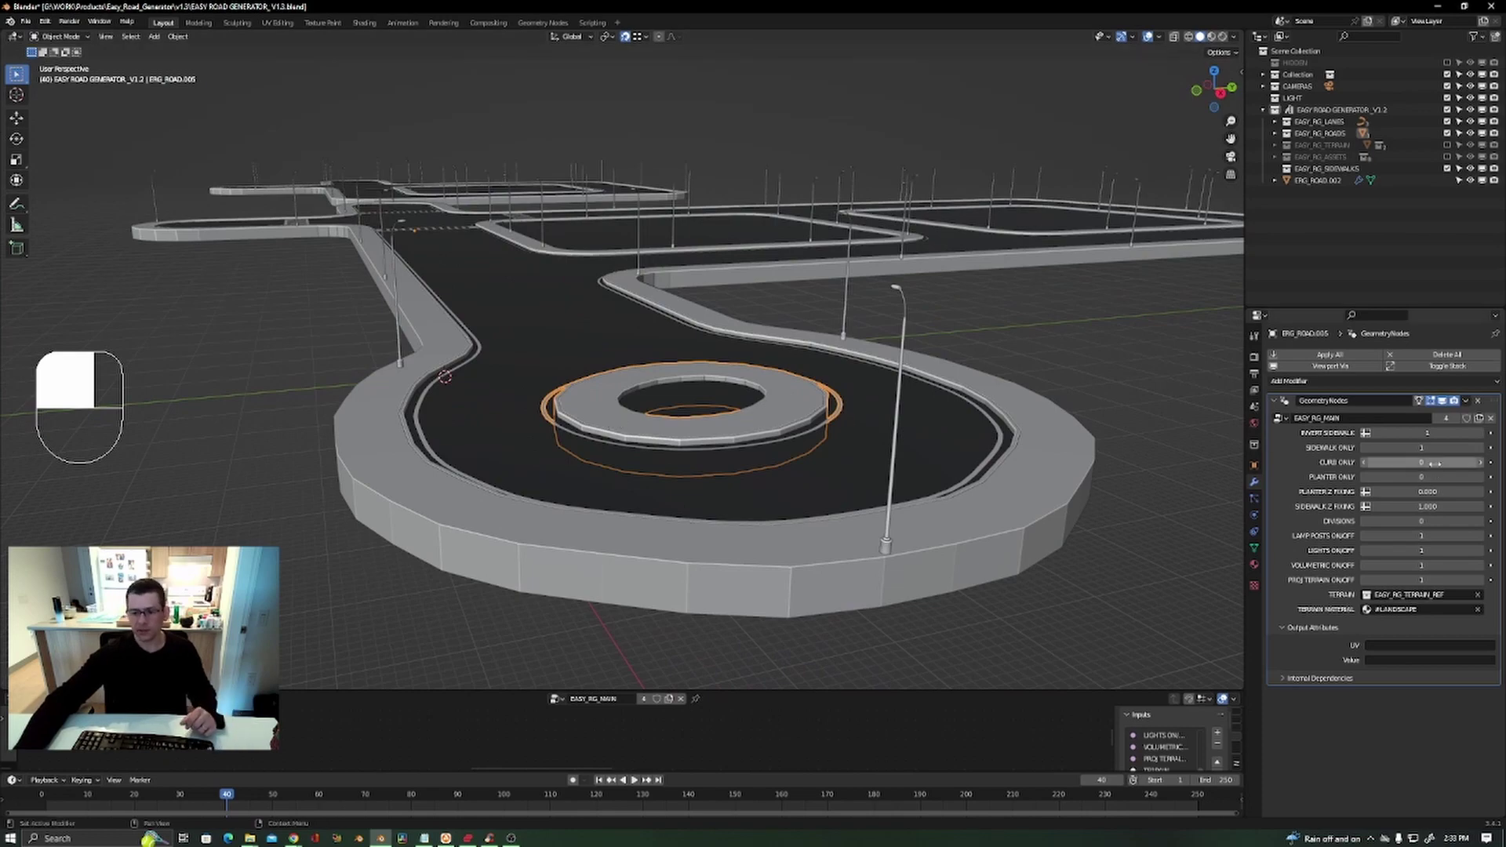
Set Curb Only to 1 for the cul-de-sac island so only its curb ring remains.
drag(1432, 462, 1444, 463)
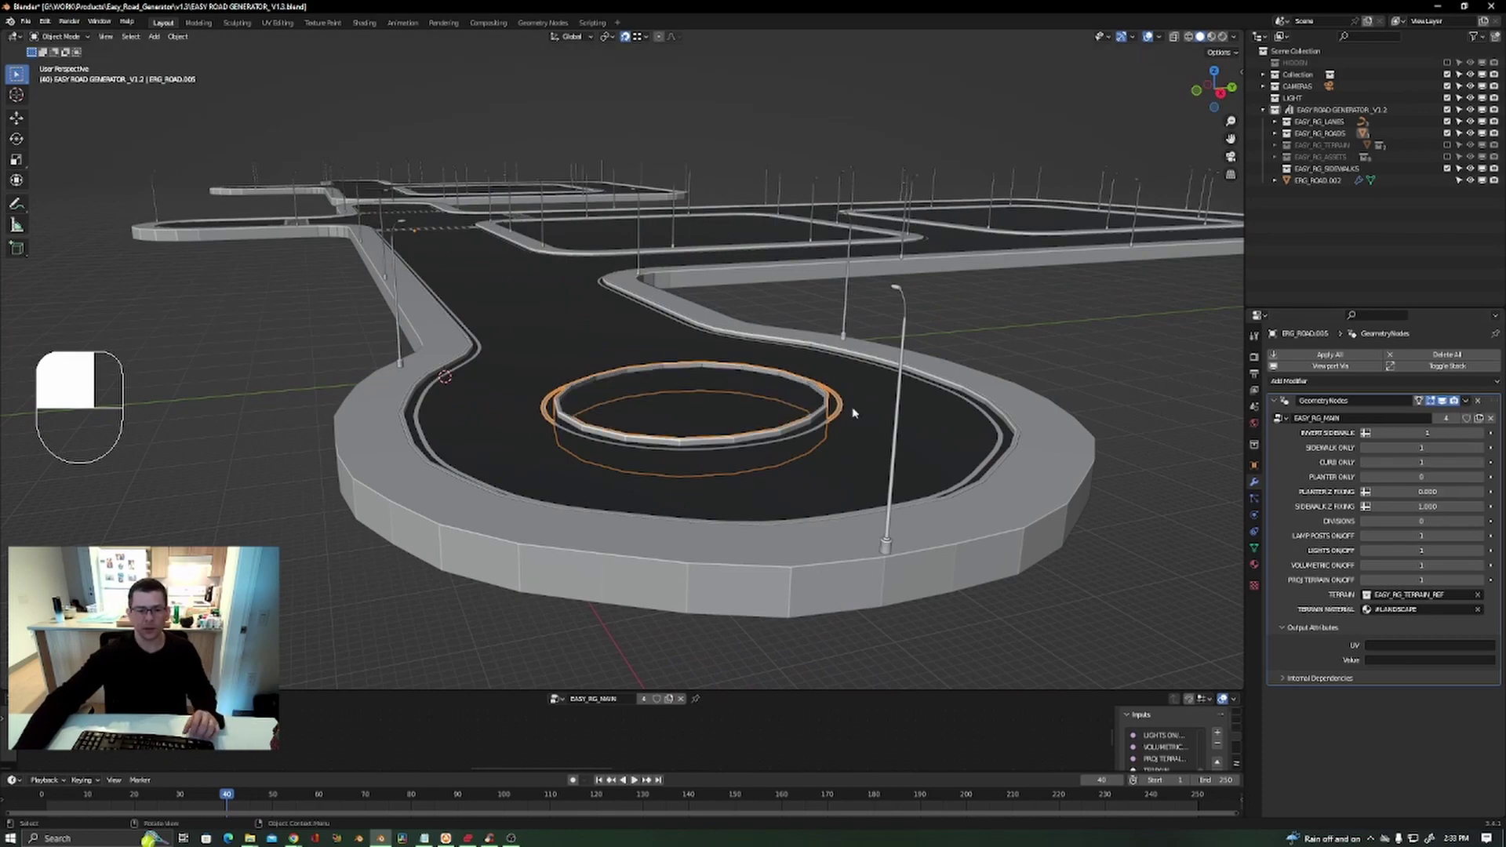
click(1012, 330)
scroll(922, 424, up, 3)
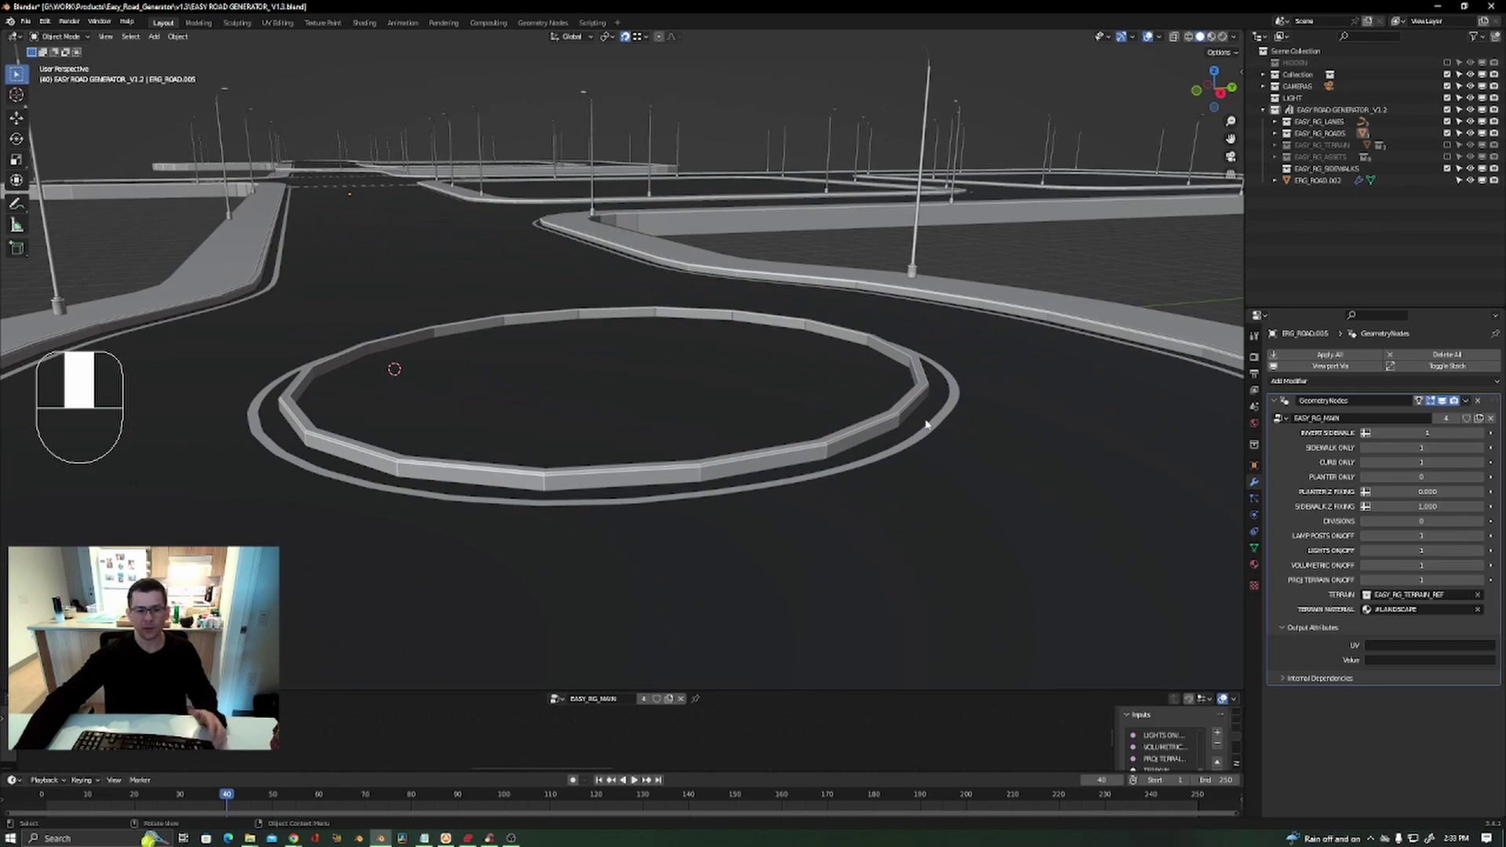
Examine the curb-only island and the surrounding road layout from a distance and close up.
scroll(925, 424, down, 5)
middle_drag(916, 412, 713, 494)
scroll(899, 435, down, 4)
scroll(738, 451, down, 5)
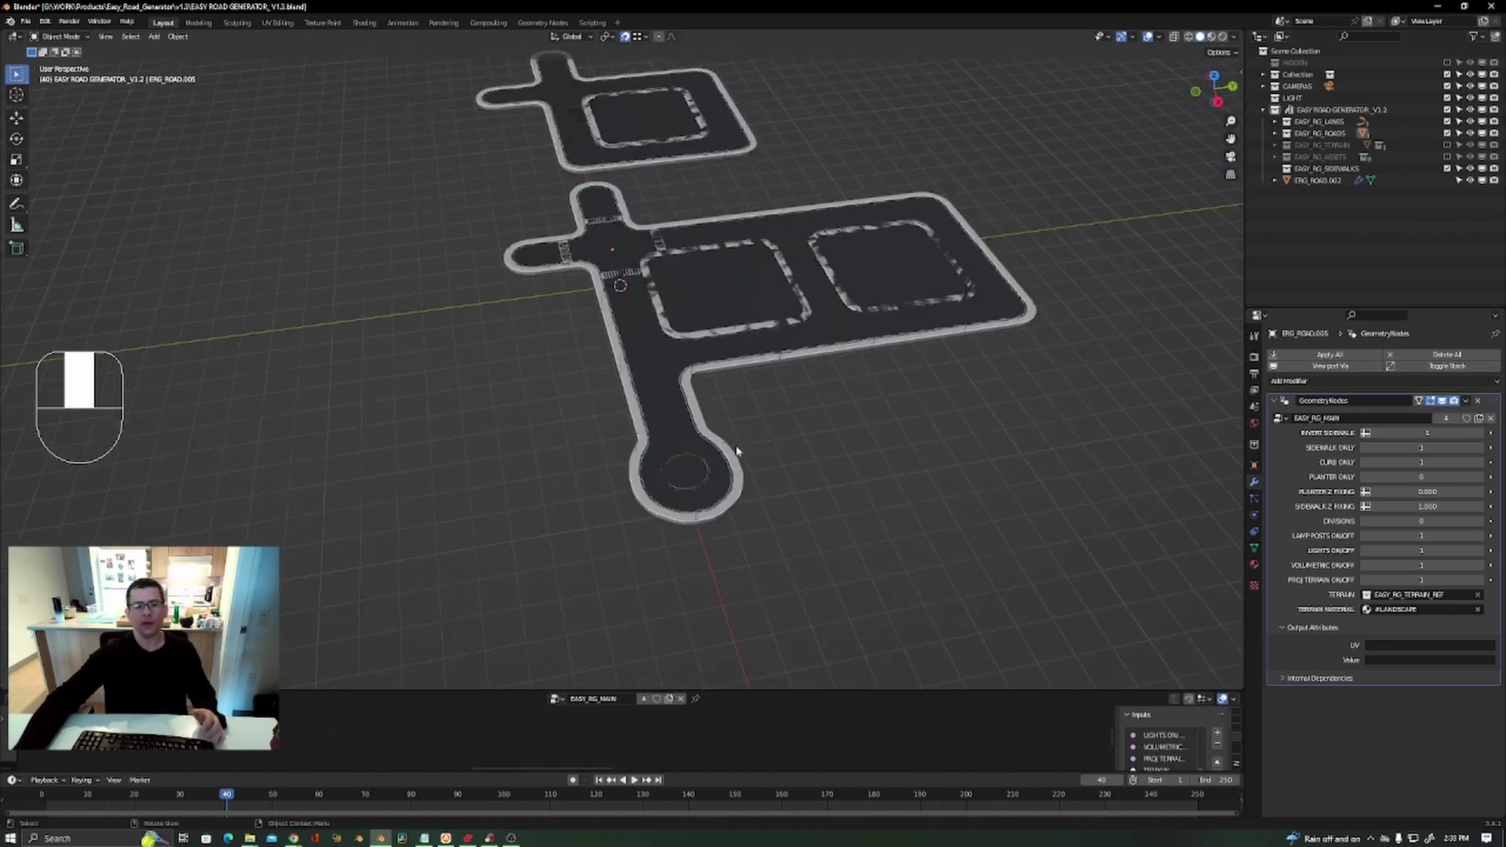
scroll(751, 323, up, 4)
middle_drag(753, 325, 655, 279)
middle_drag(655, 289, 625, 281)
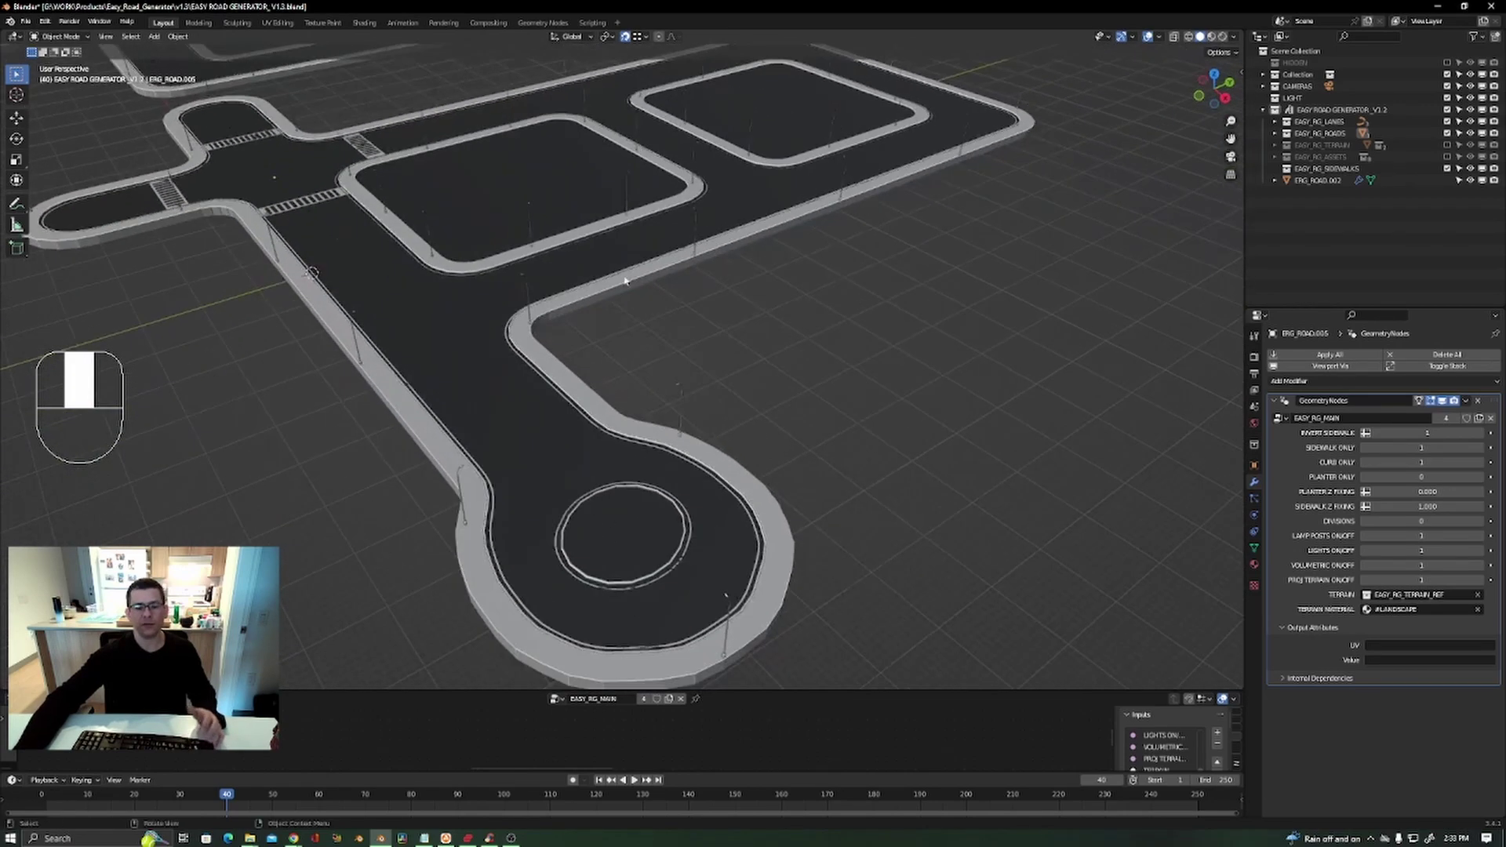
scroll(694, 541, up, 5)
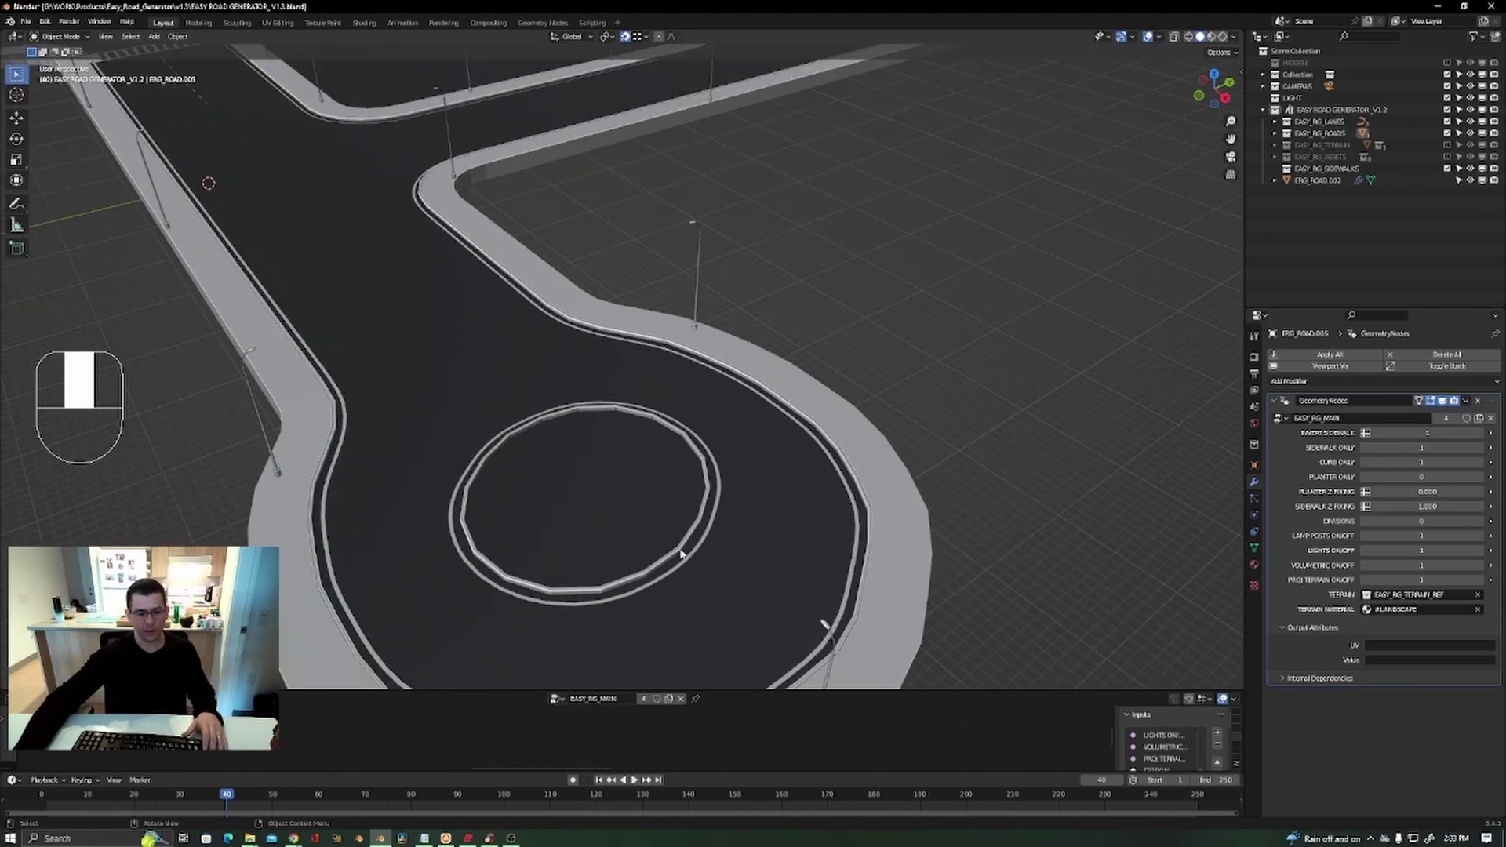
Scale the cul-de-sac island's face down to about 0.84 in Edit Mode to shrink its curb ring.
click(681, 554)
key(Tab)
drag(865, 236, 386, 526)
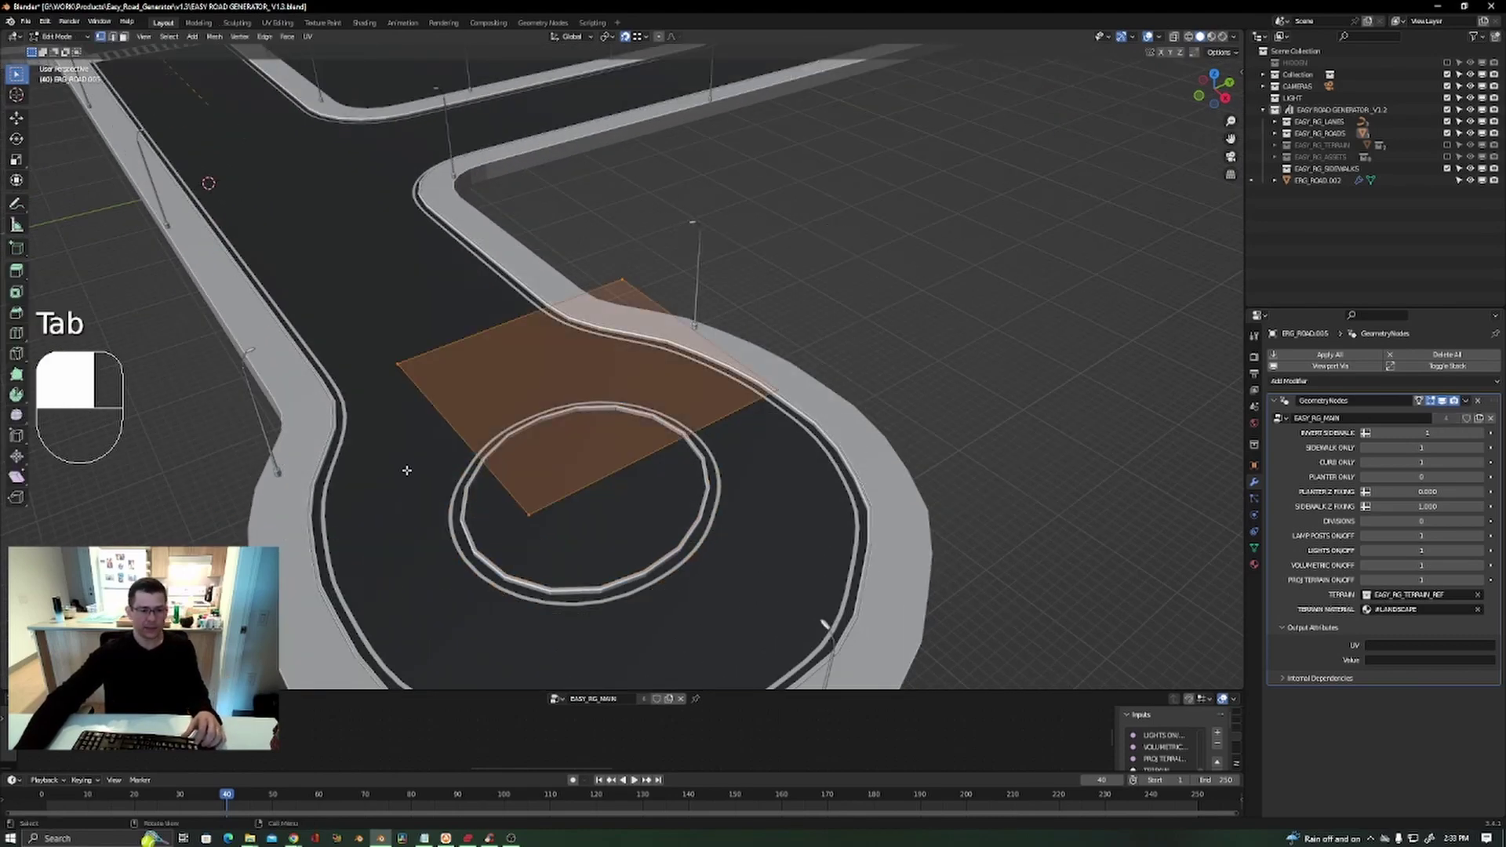
key(s)
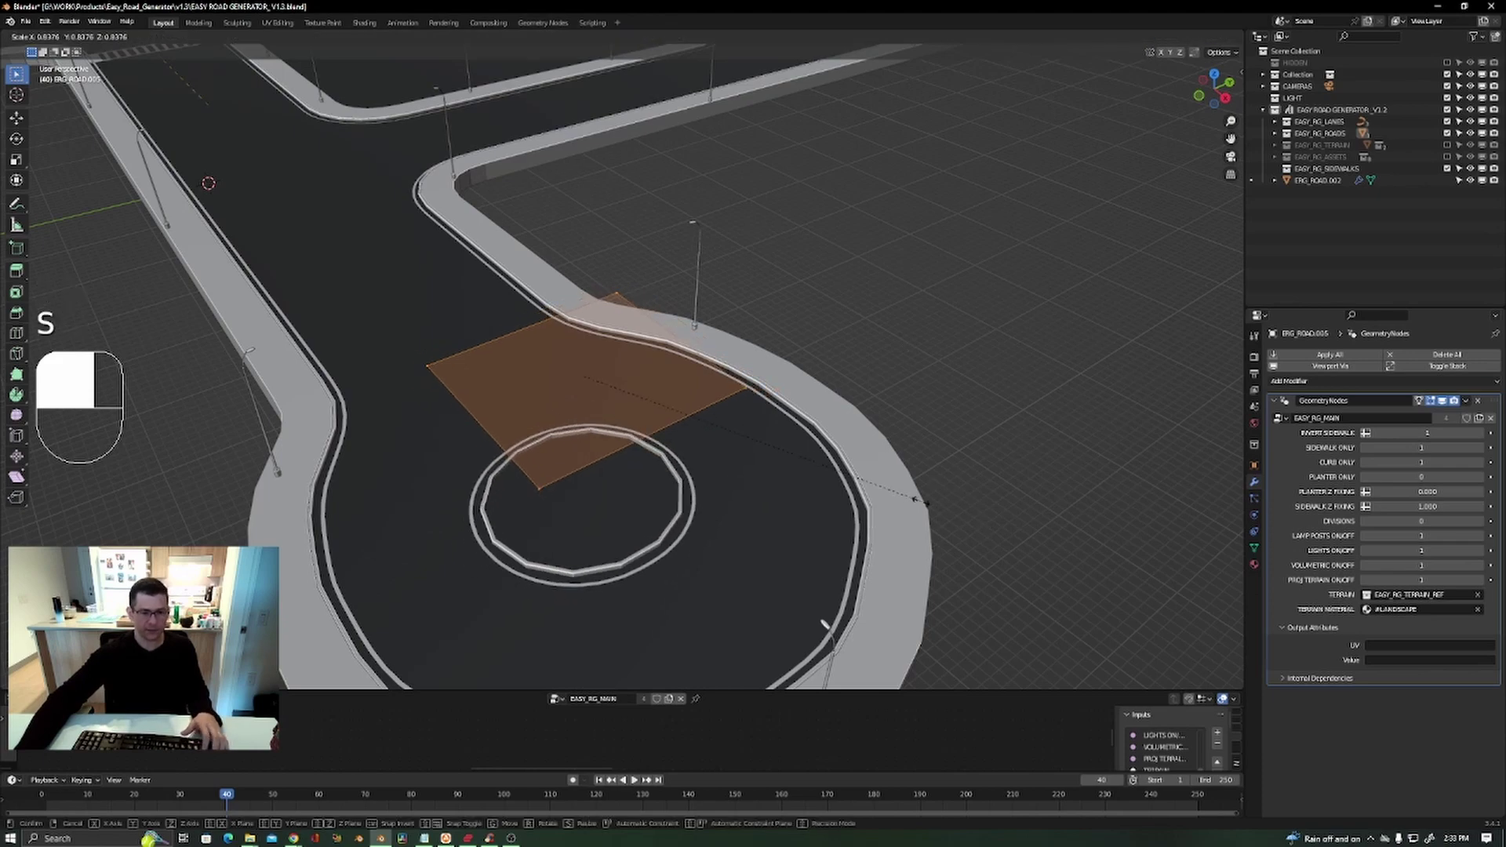
click(905, 510)
key(Tab)
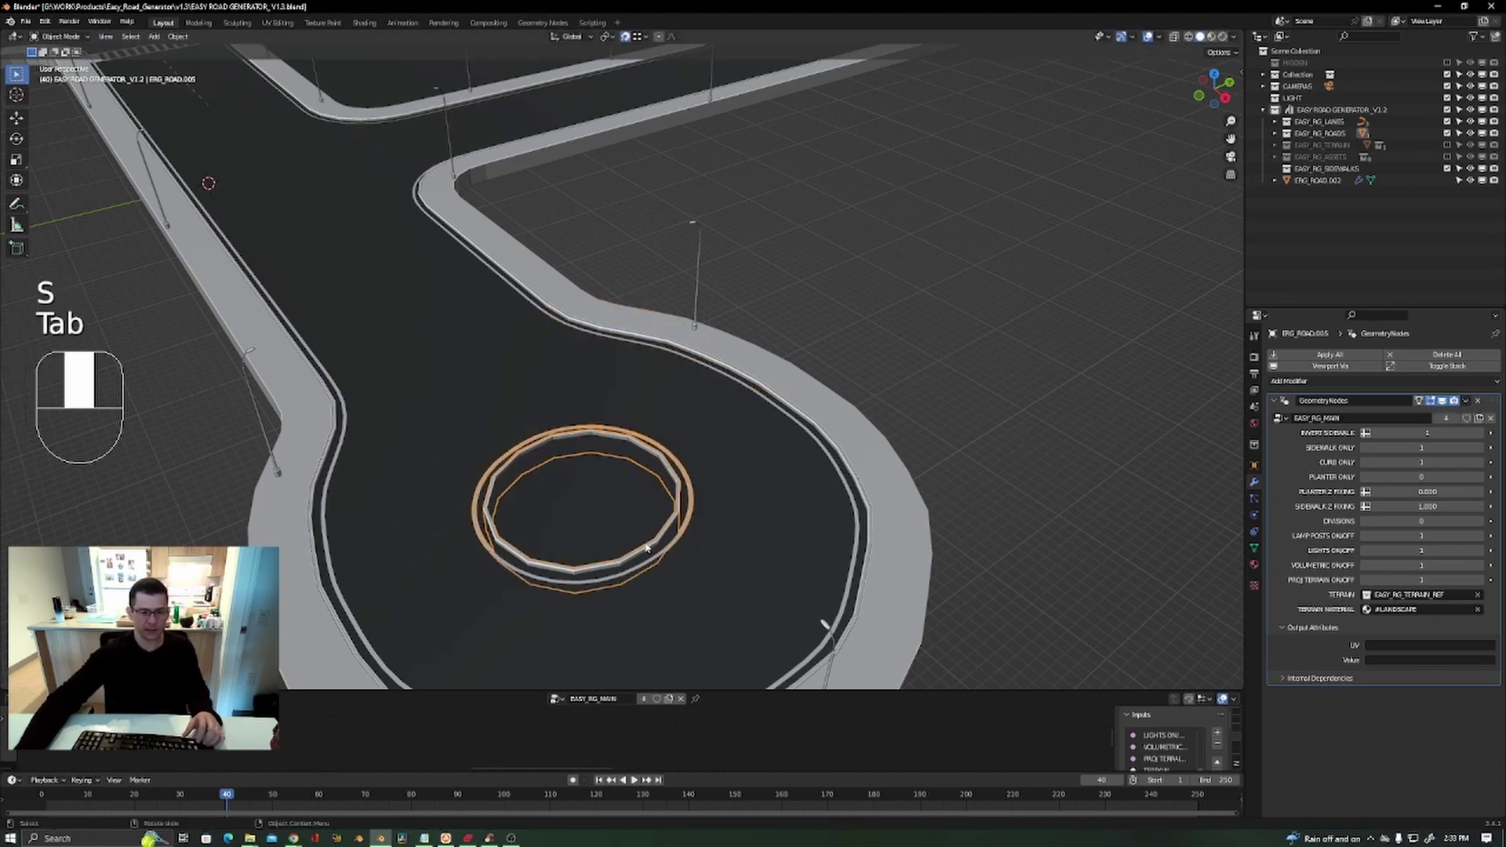
Examine the smaller curb ring close up and its fit within the cul-de-sac and surrounding roads.
scroll(659, 502, up, 5)
middle_drag(663, 491, 657, 453)
scroll(505, 420, up, 3)
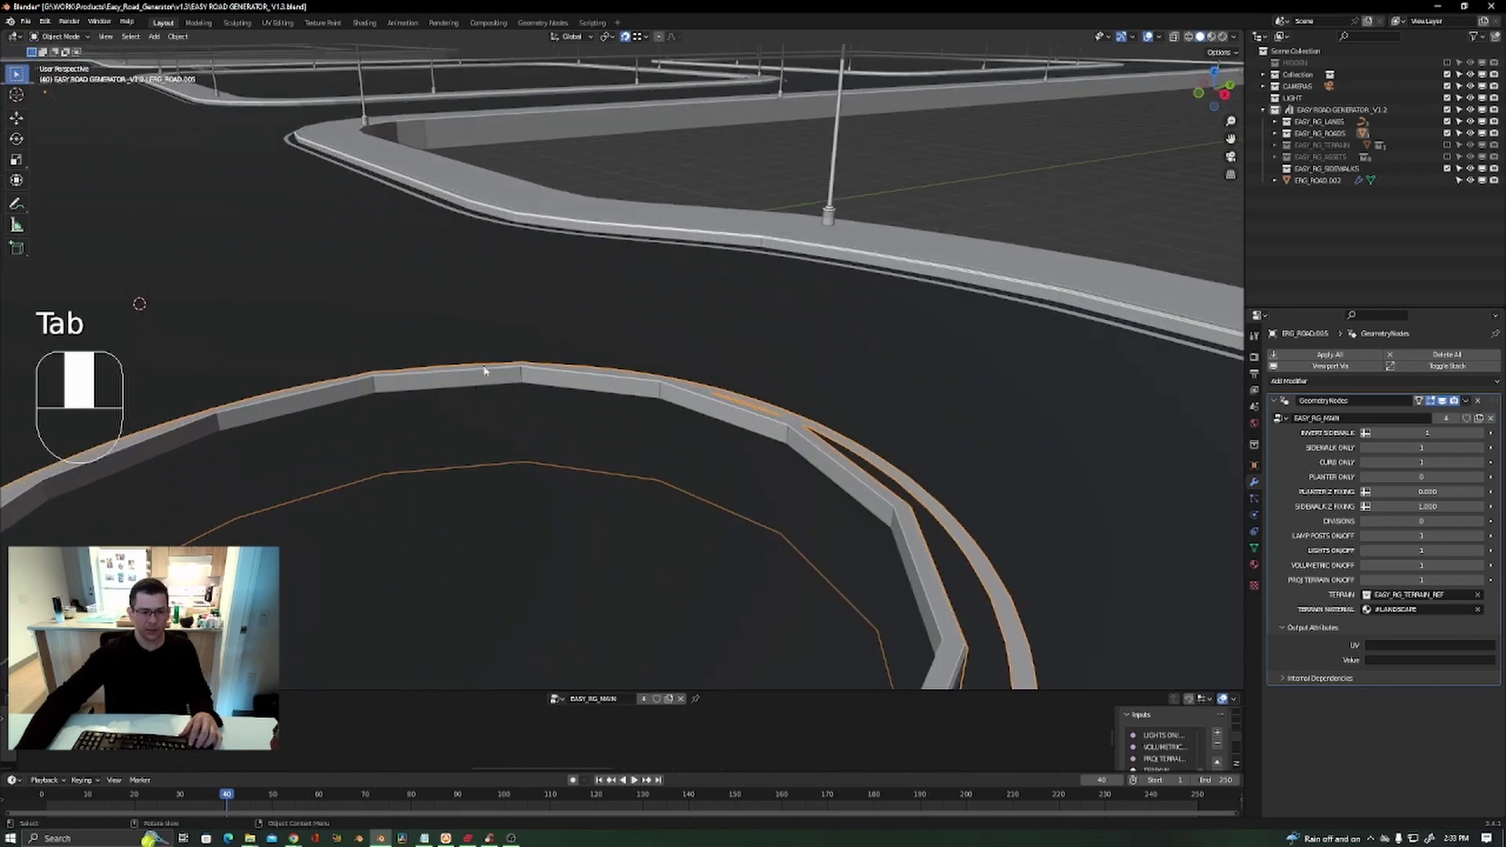
scroll(586, 417, down, 6)
shift+middle_drag(376, 275, 524, 458)
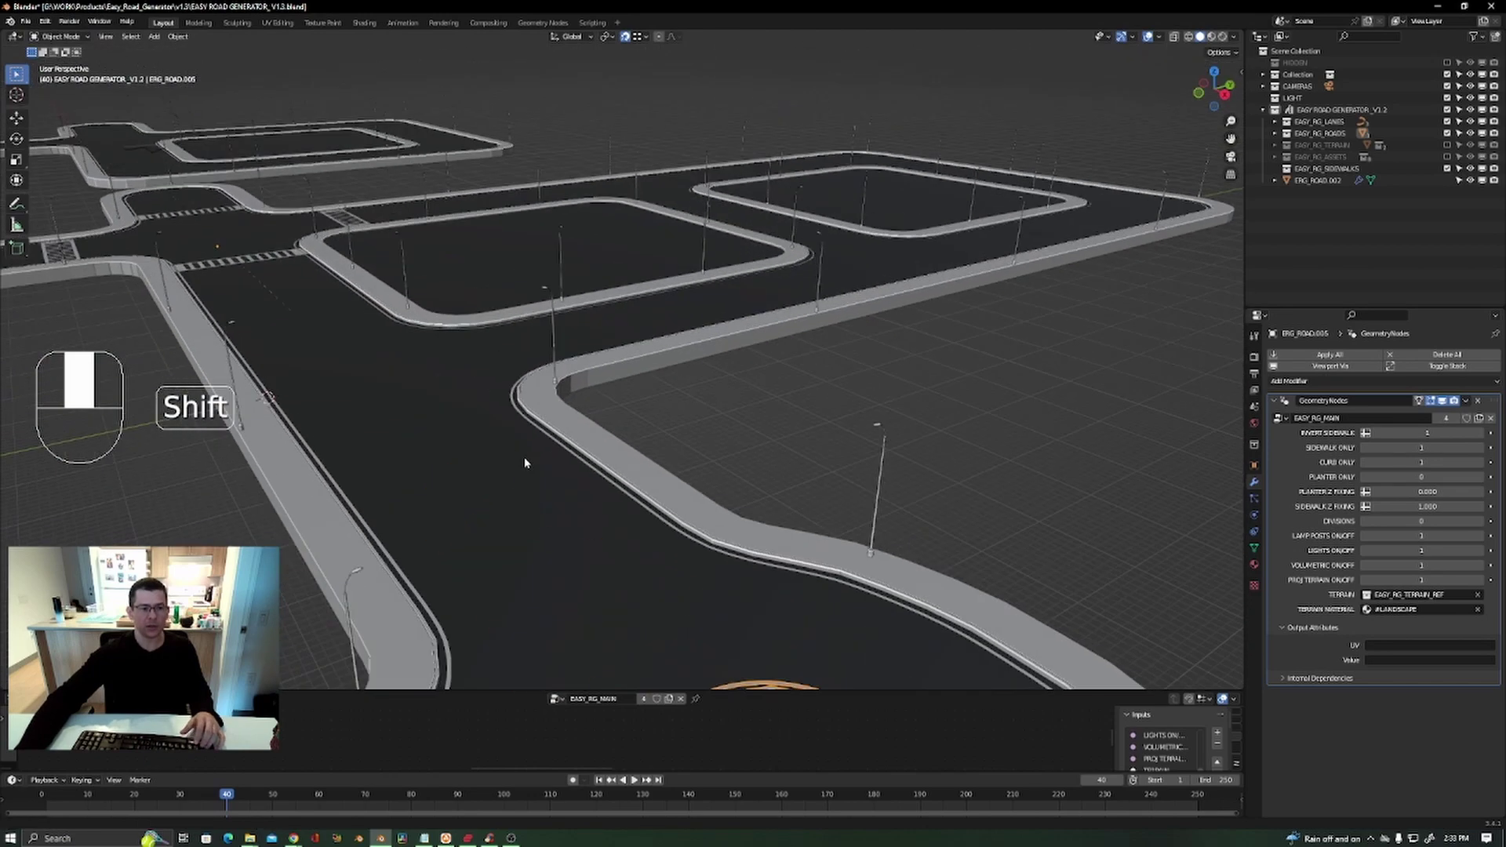
scroll(349, 210, up, 8)
scroll(294, 175, down, 8)
scroll(392, 392, up, 8)
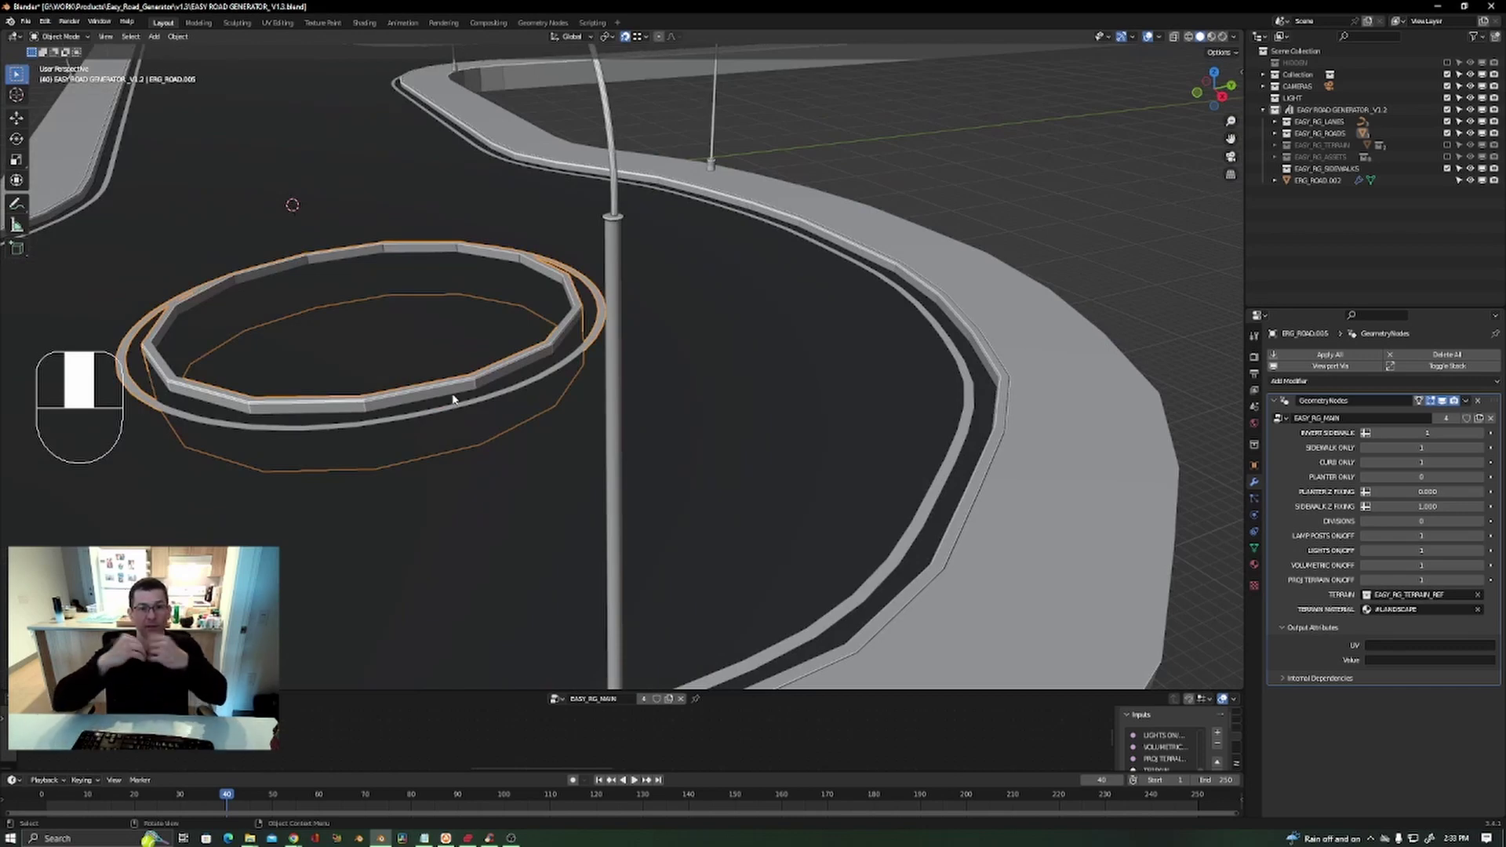
middle_drag(706, 285, 934, 207)
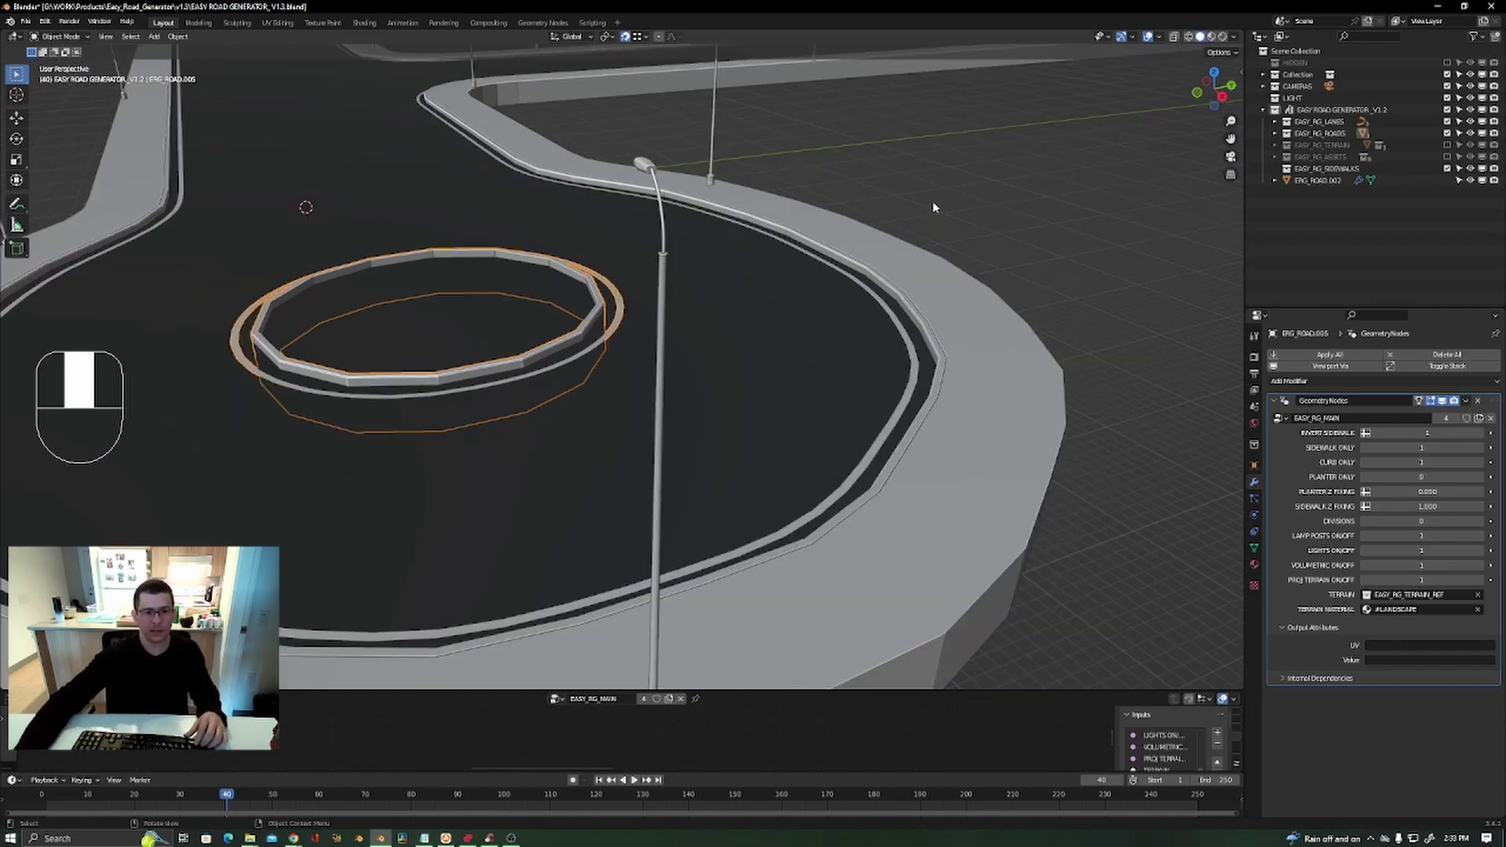
Delete the separate smaller road loop that stands apart from the main road layout.
click(933, 207)
scroll(933, 206, down, 6)
shift+middle_drag(763, 272, 684, 390)
scroll(703, 272, down, 3)
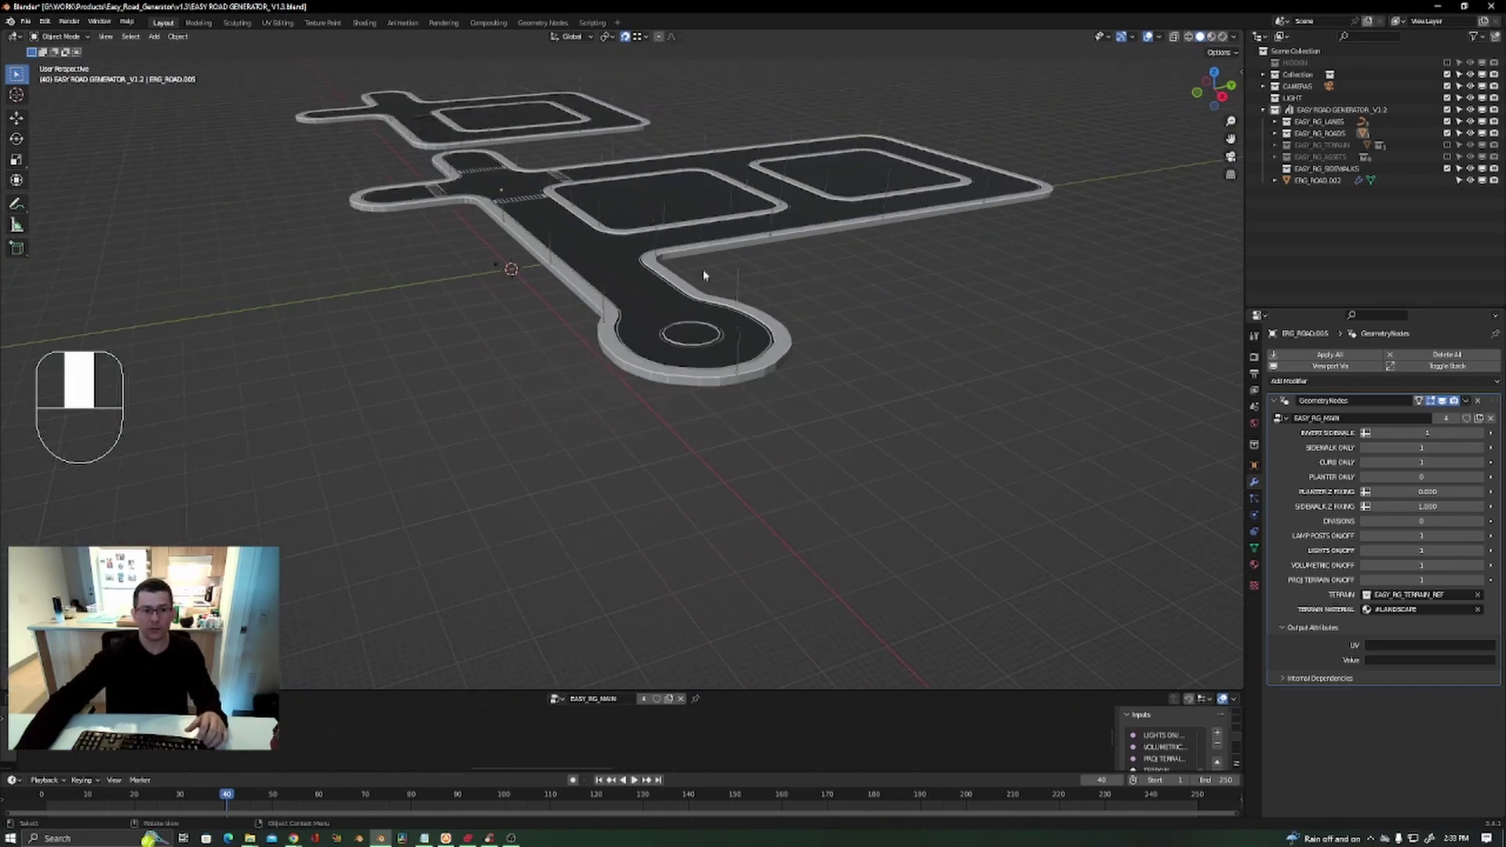
middle_drag(702, 269, 557, 190)
middle_drag(570, 196, 609, 194)
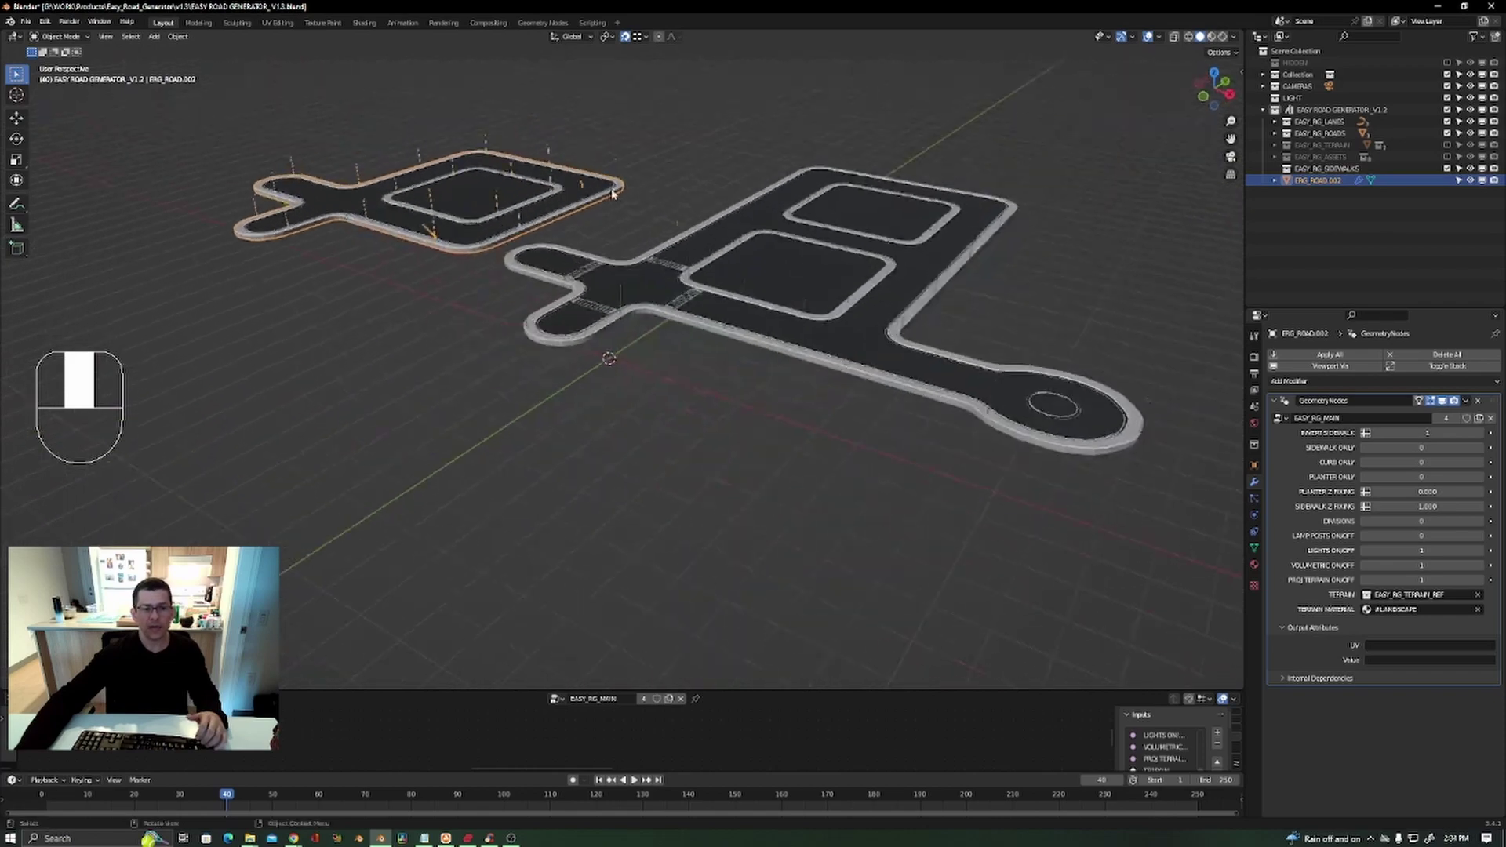
scroll(596, 195, up, 8)
scroll(586, 195, up, 4)
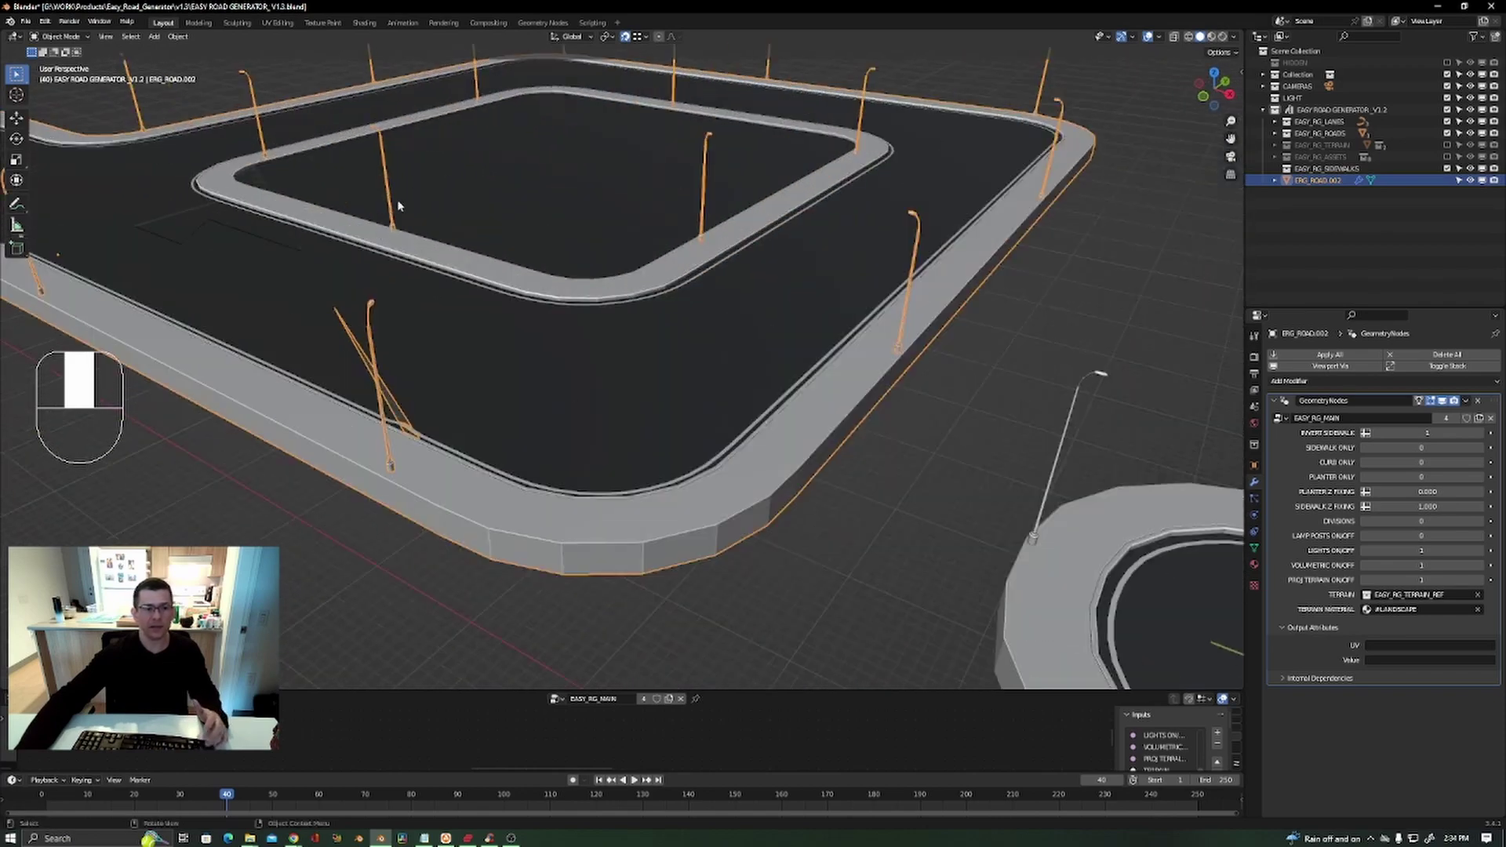
scroll(476, 389, down, 6)
key(Delete)
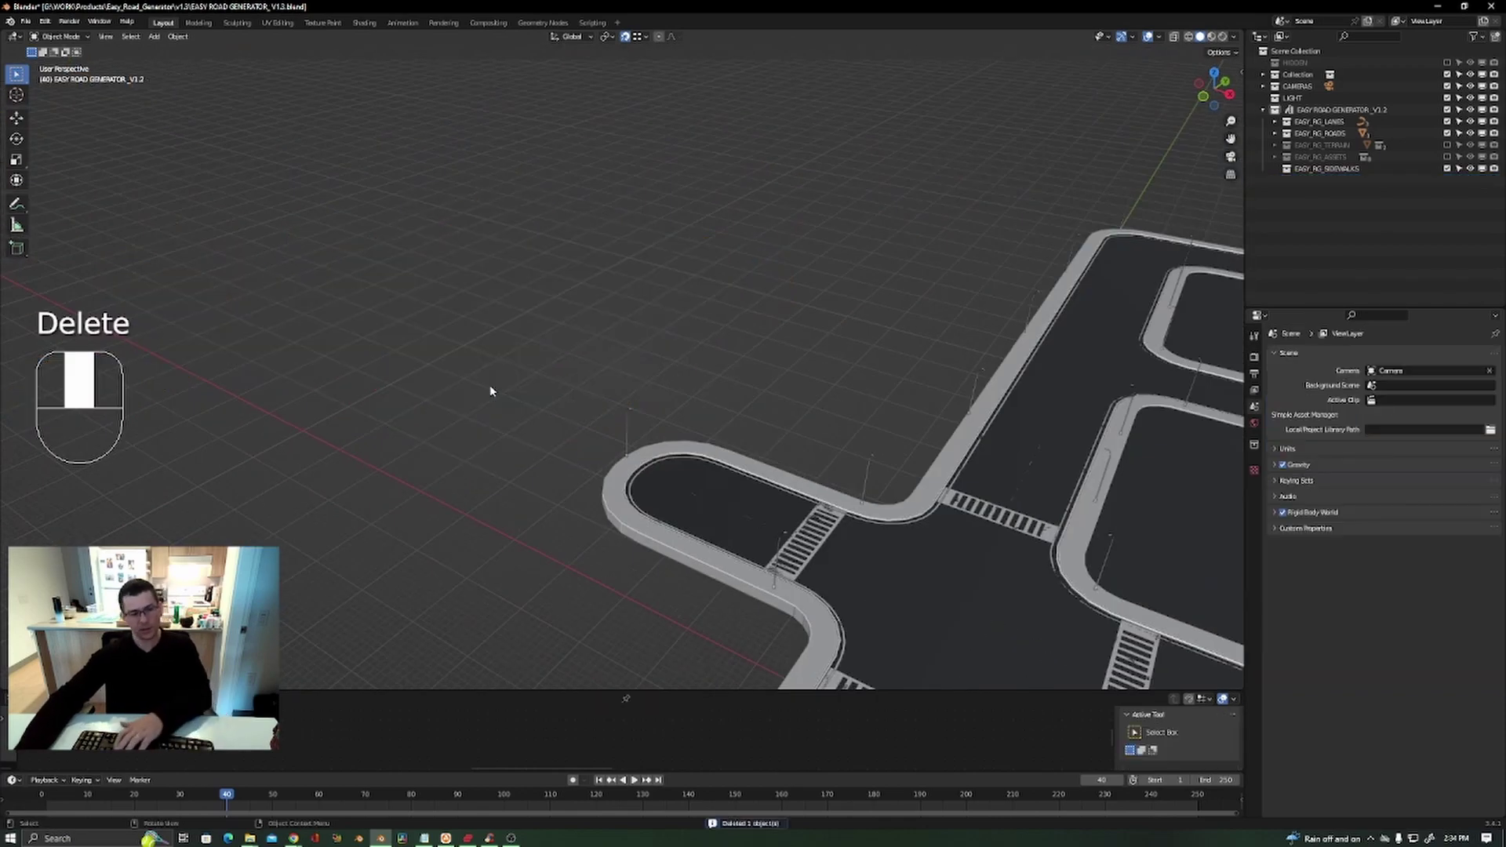
Enable the EASY_RG_TERRAIN collection so the terrain shows beneath the main road layout.
scroll(742, 380, down, 4)
shift+middle_drag(743, 379, 515, 367)
scroll(511, 313, up, 4)
click(515, 367)
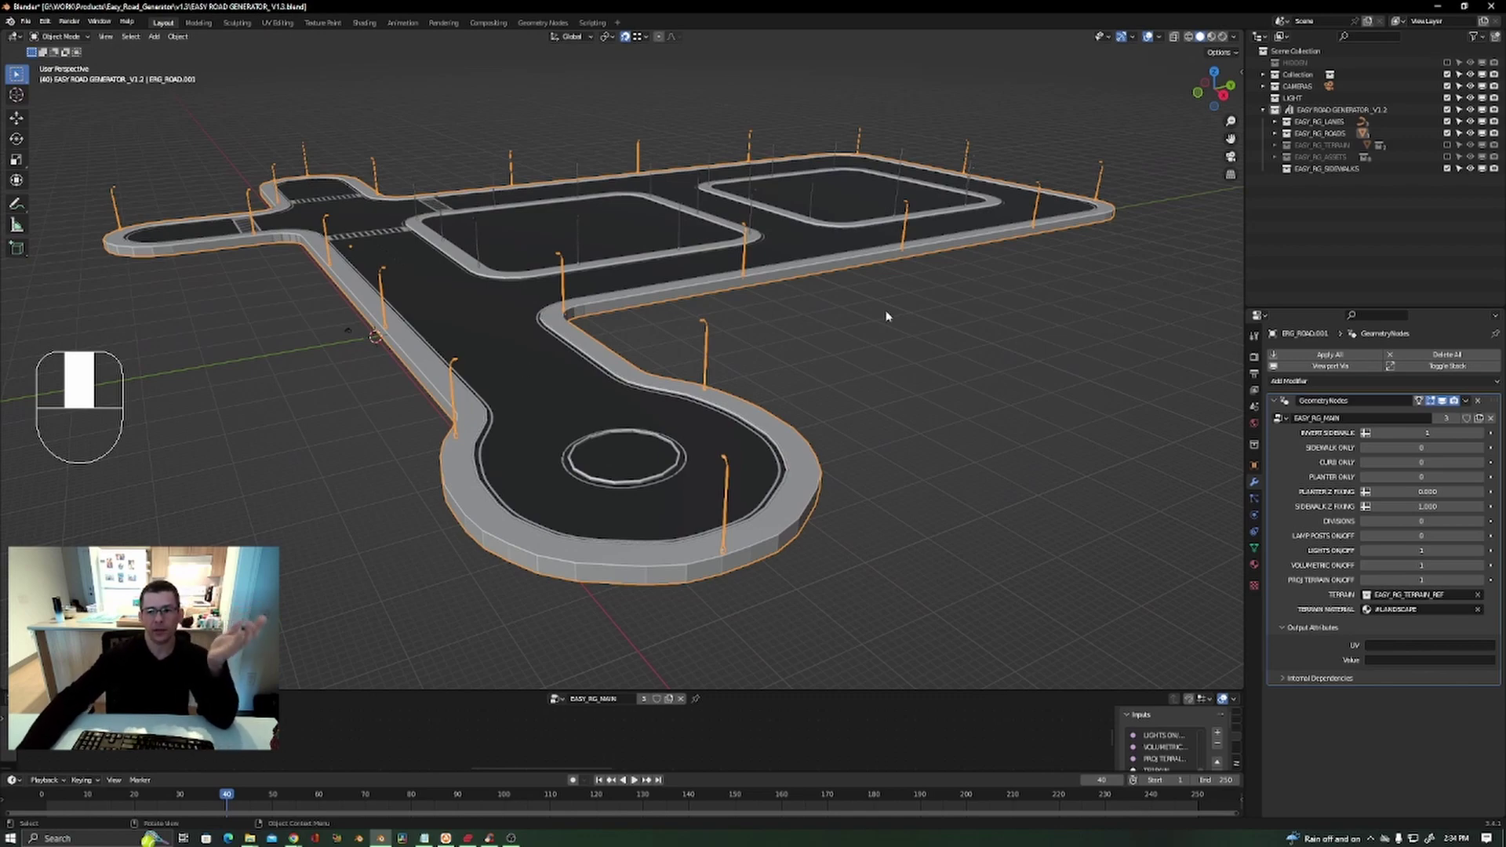
click(1447, 145)
scroll(898, 254, down, 6)
middle_drag(787, 323, 834, 279)
scroll(767, 312, up, 6)
middle_drag(694, 305, 695, 274)
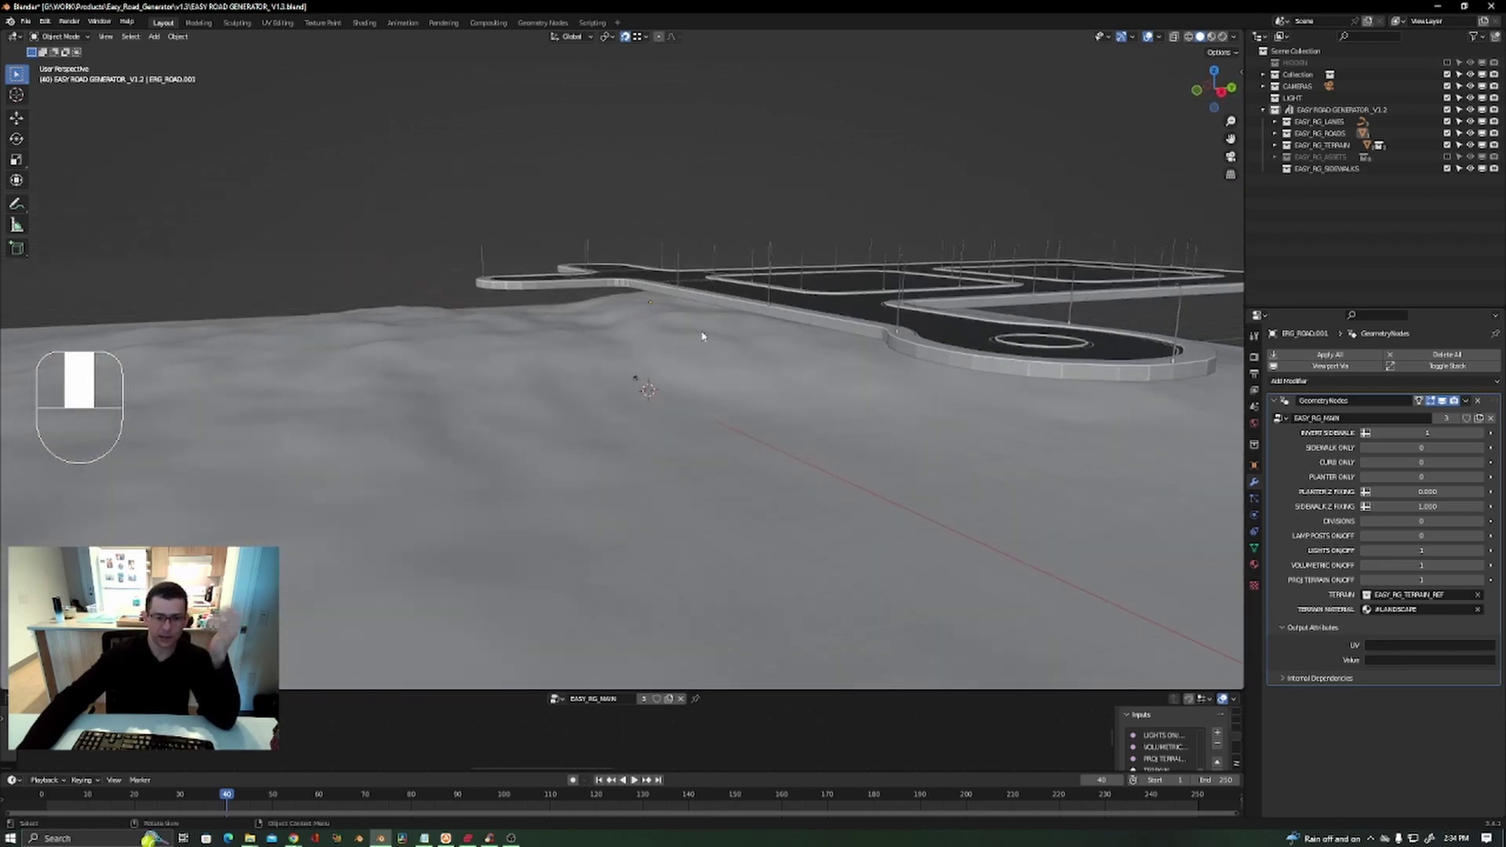
Set Proj Terrain On/Off to 0 for the main road object to generate terrain around the roads.
click(725, 290)
middle_drag(825, 320, 879, 286)
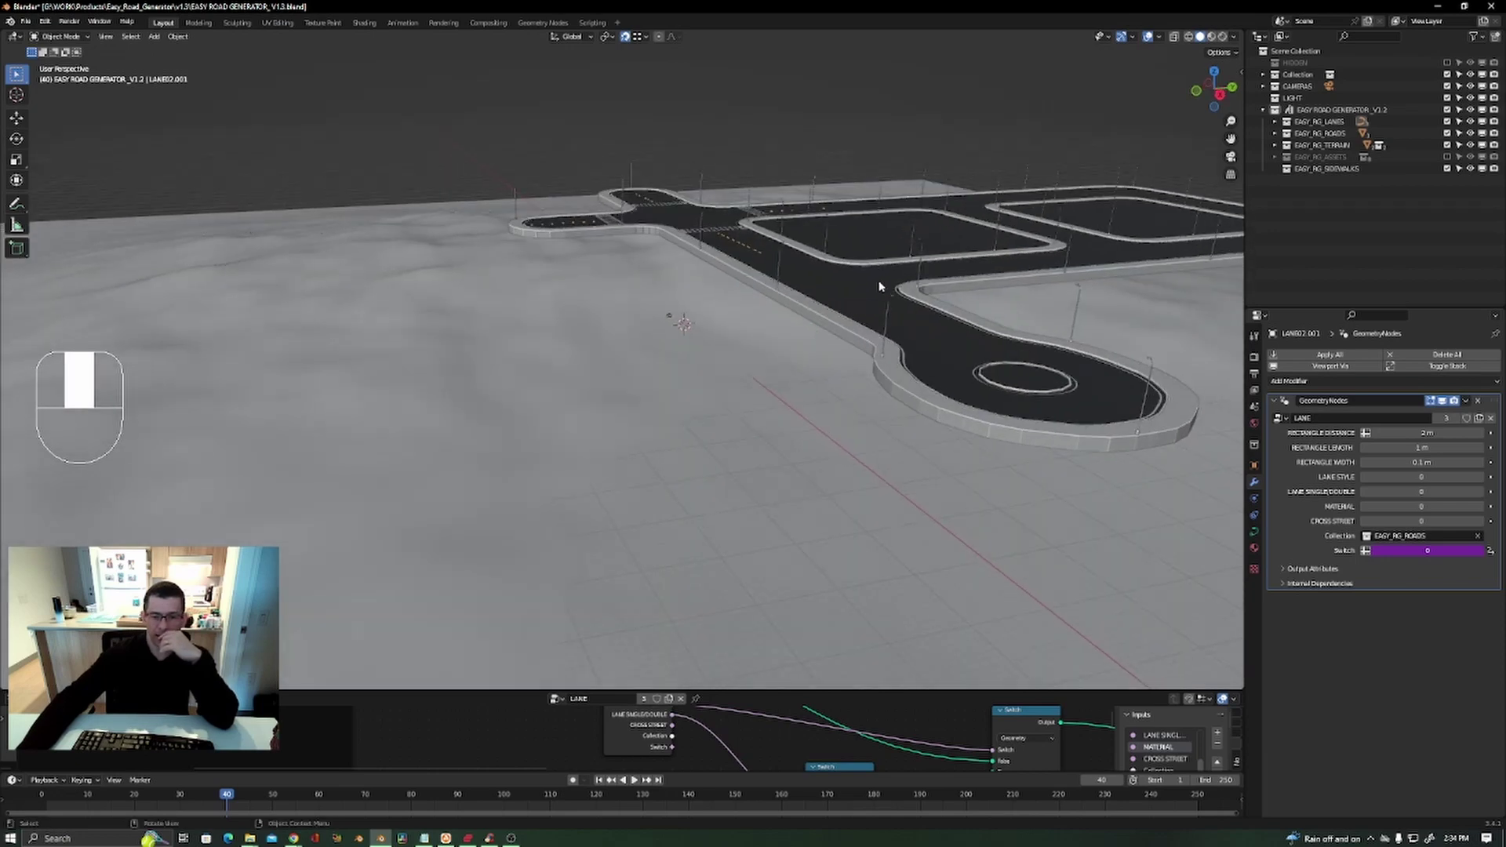
click(880, 286)
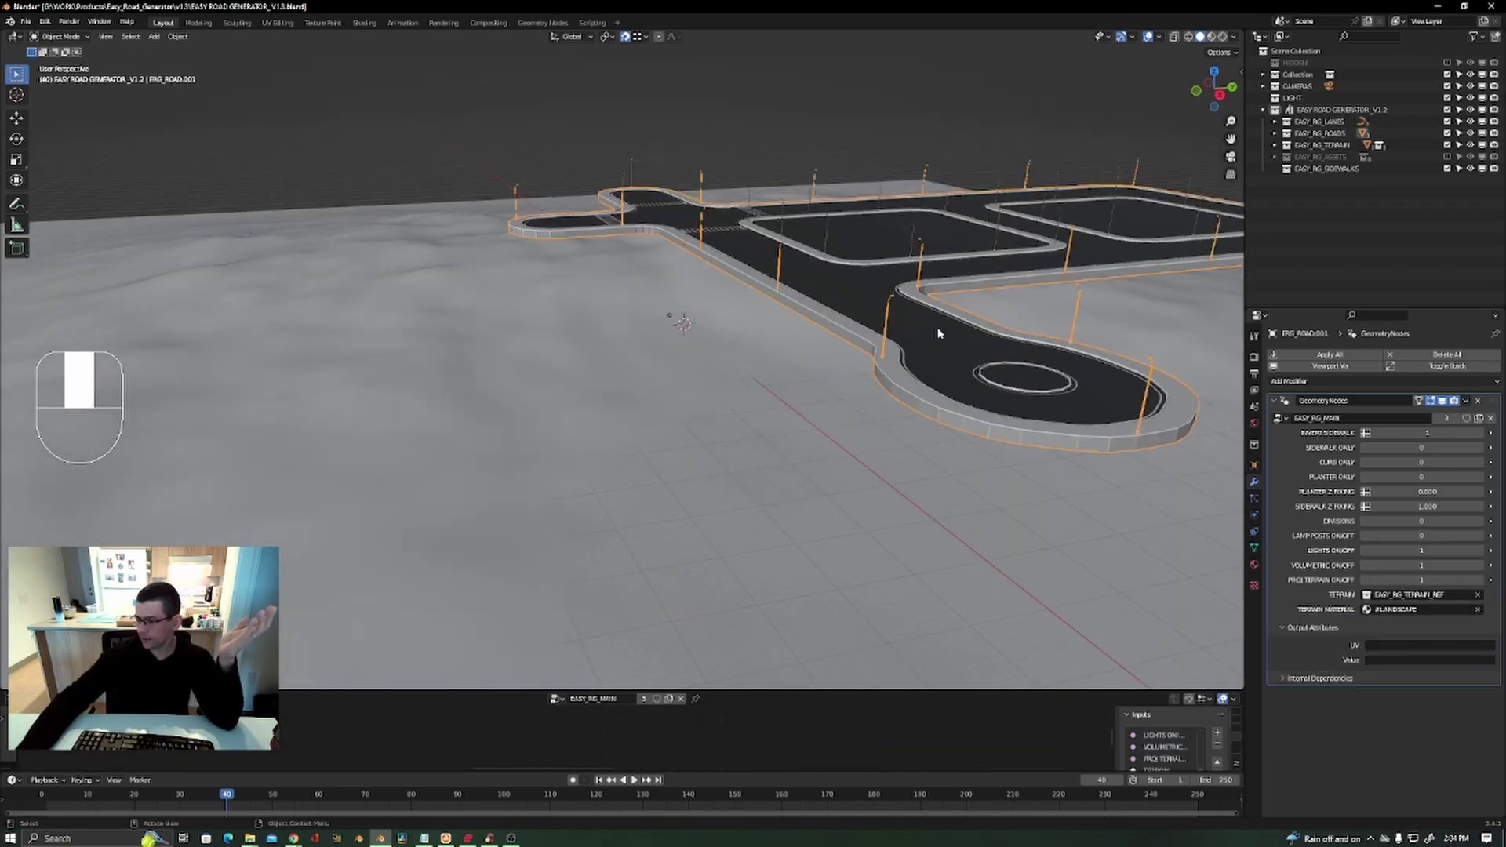
click(1421, 579)
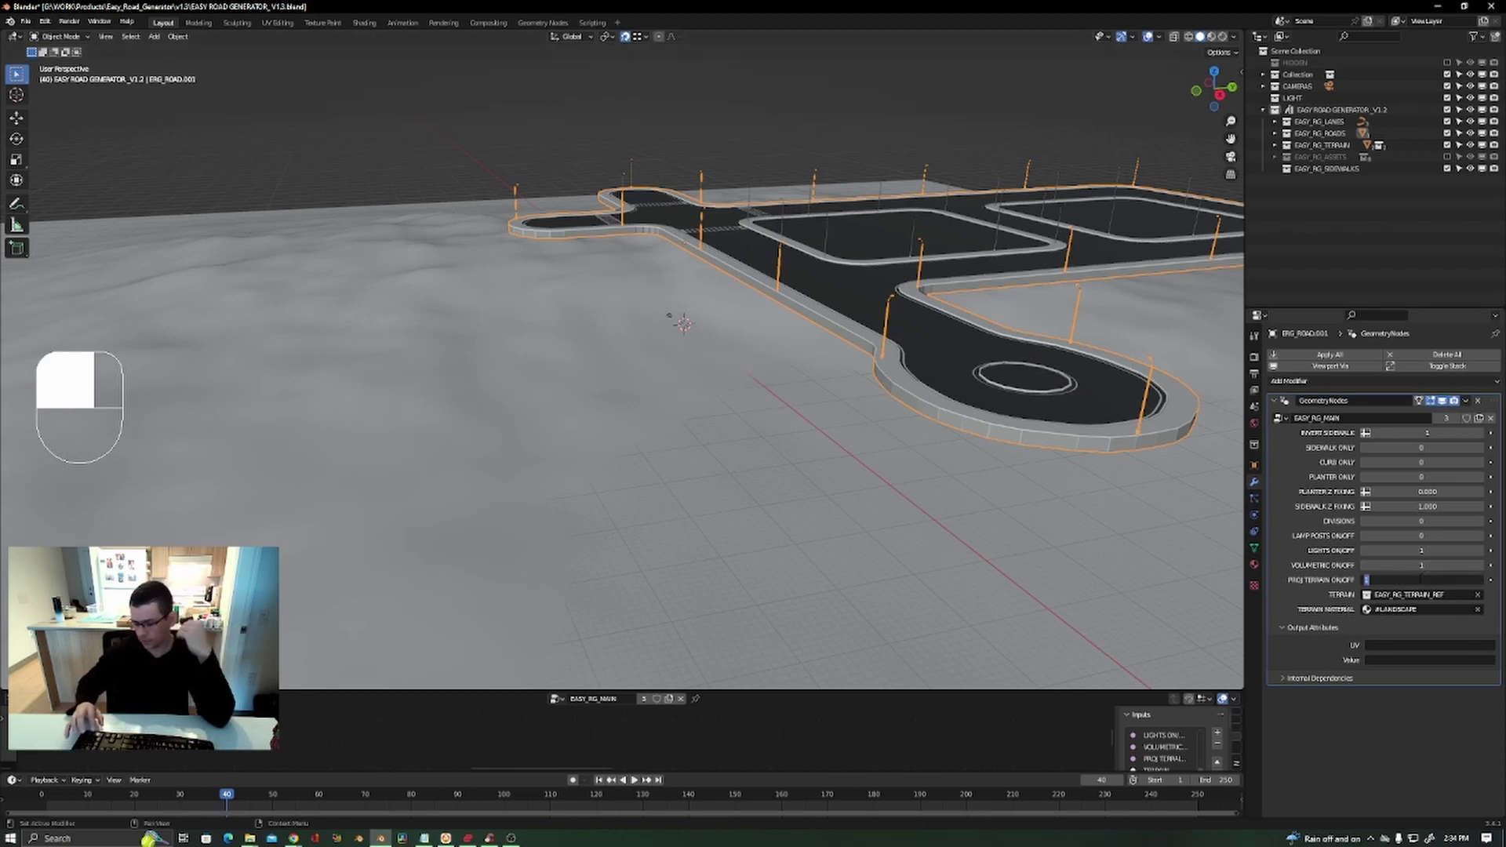
text(0)
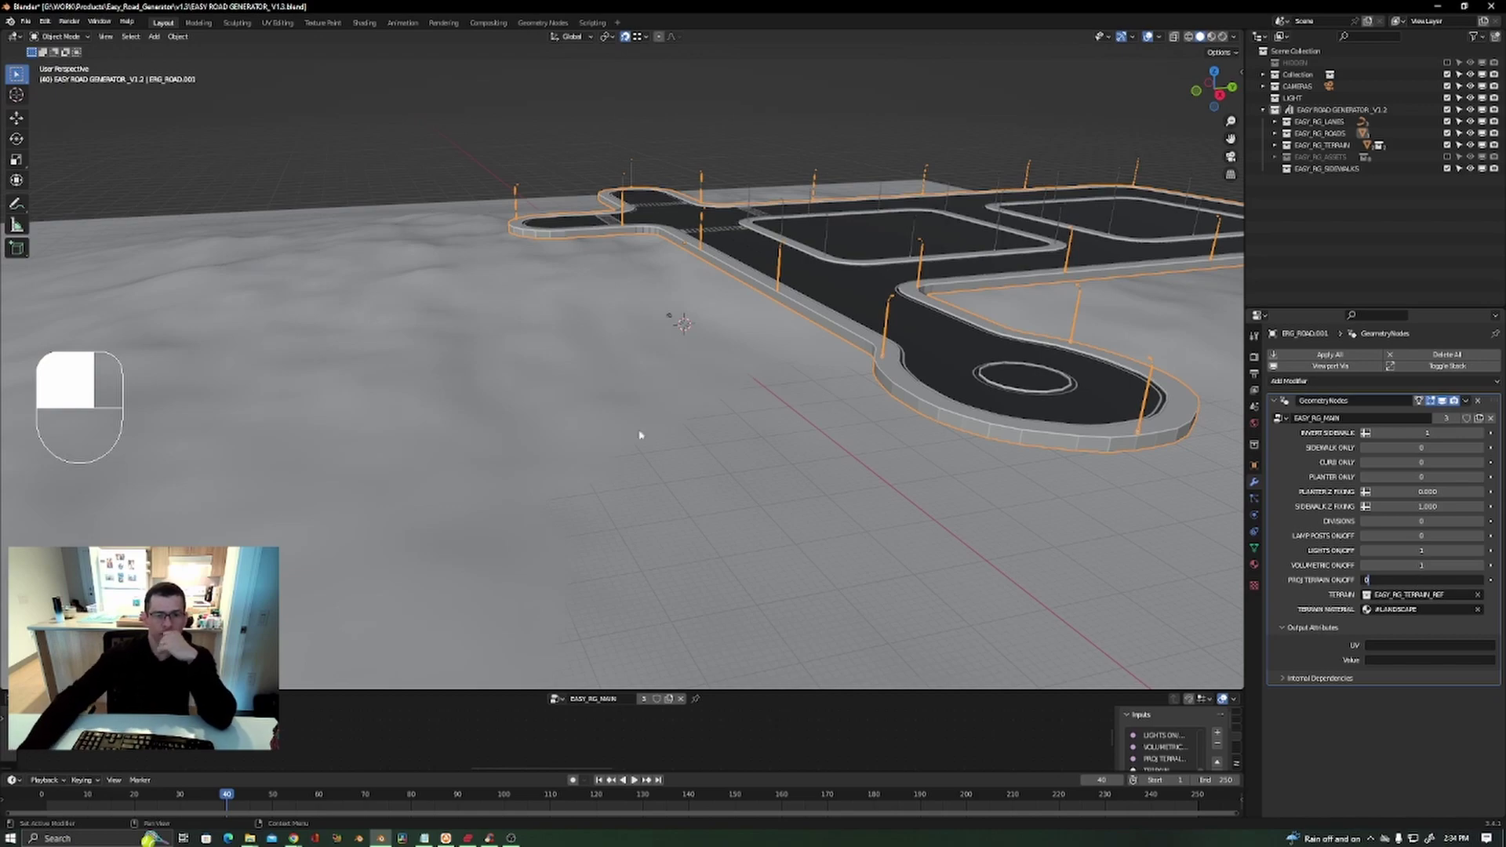
click(801, 410)
scroll(858, 486, down, 2)
shift+middle_drag(866, 490, 657, 383)
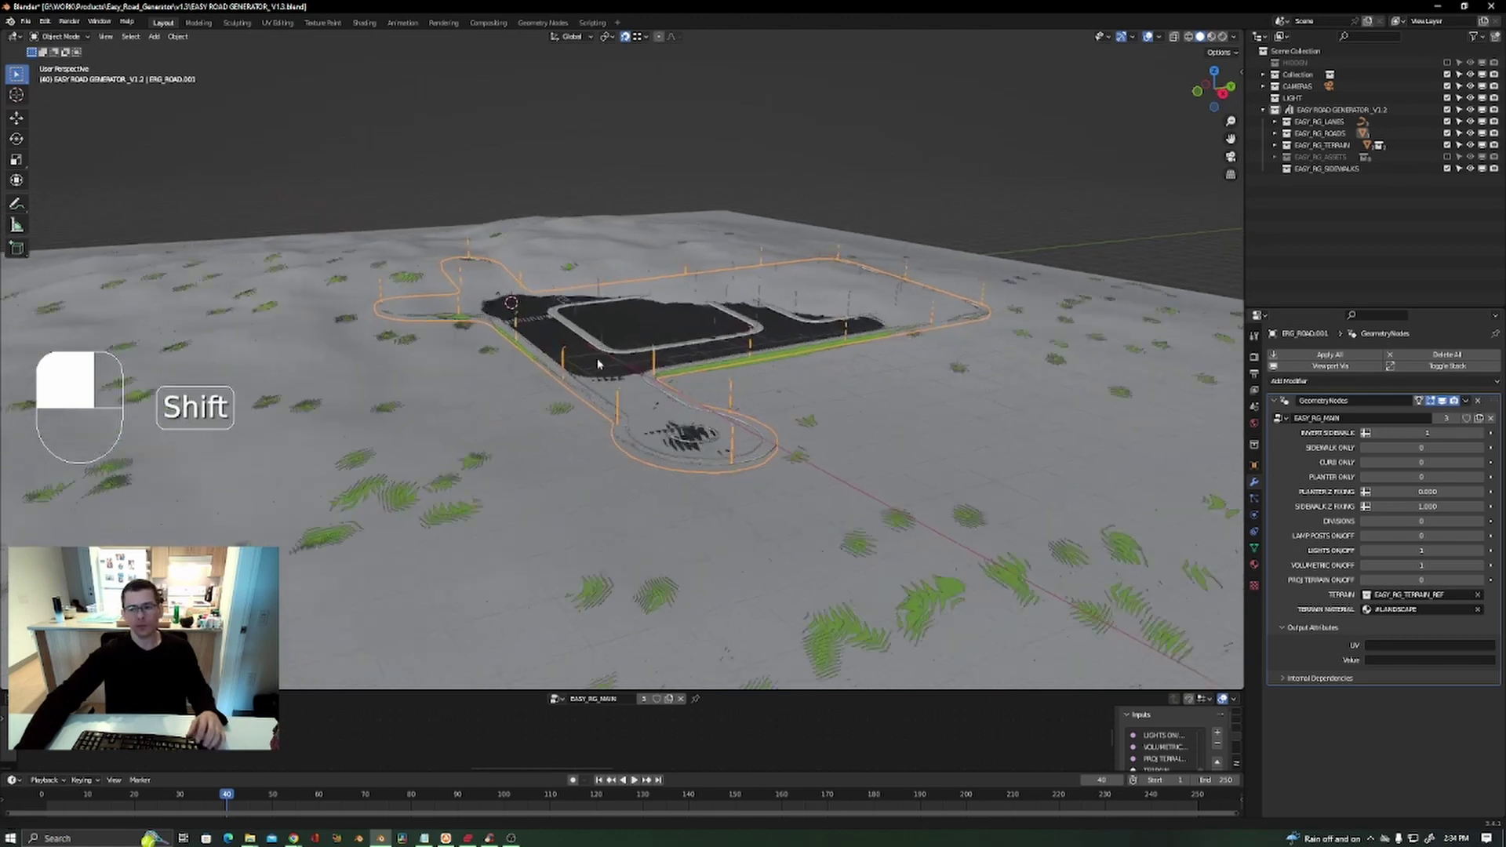
Exclude the EASY_RG_TERRAIN_REF collection so only the generated terrain remains.
click(1274, 146)
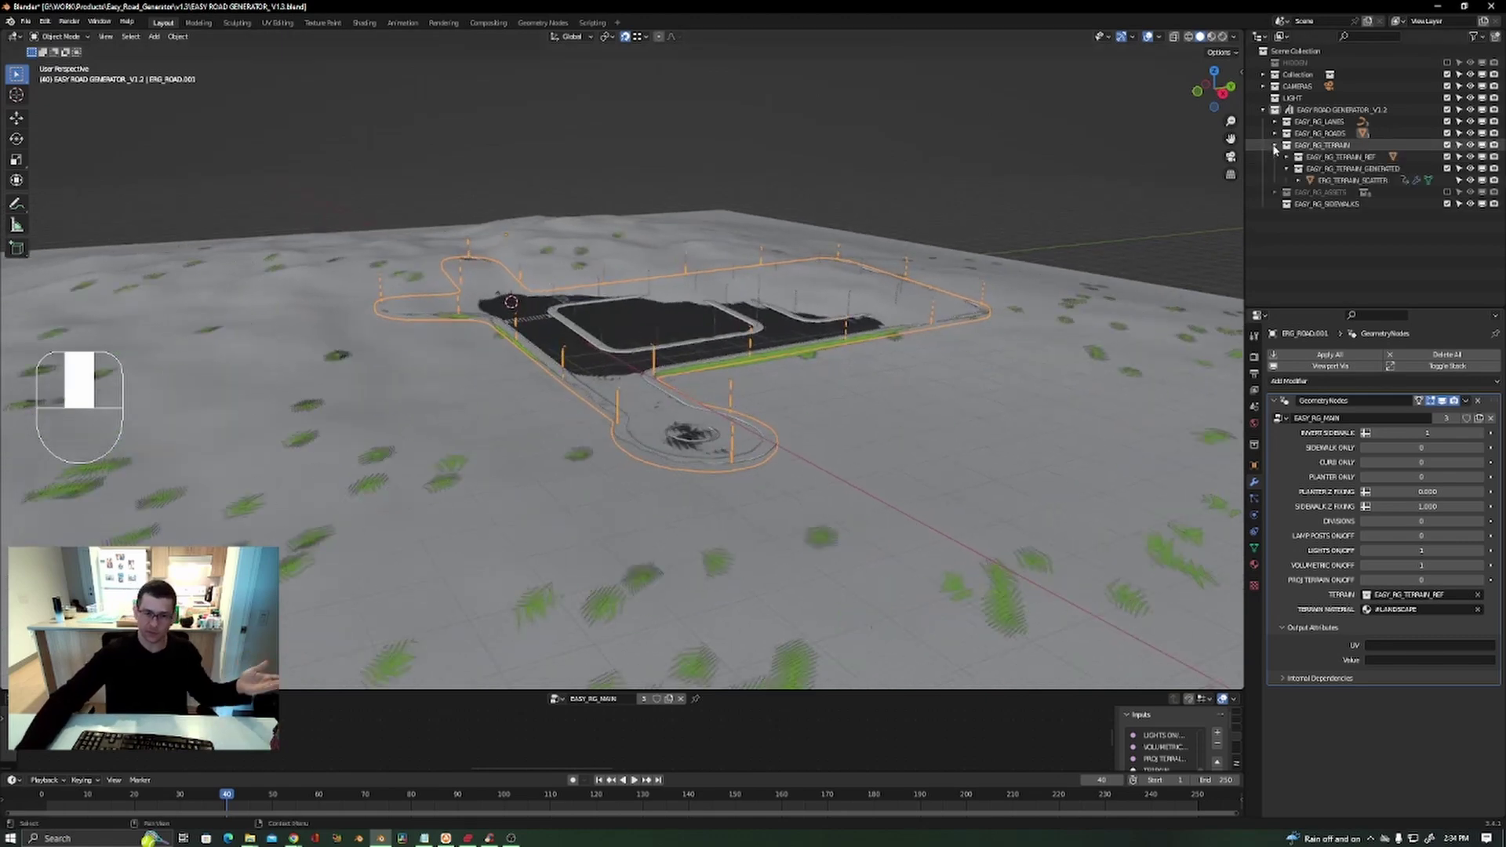
click(1448, 158)
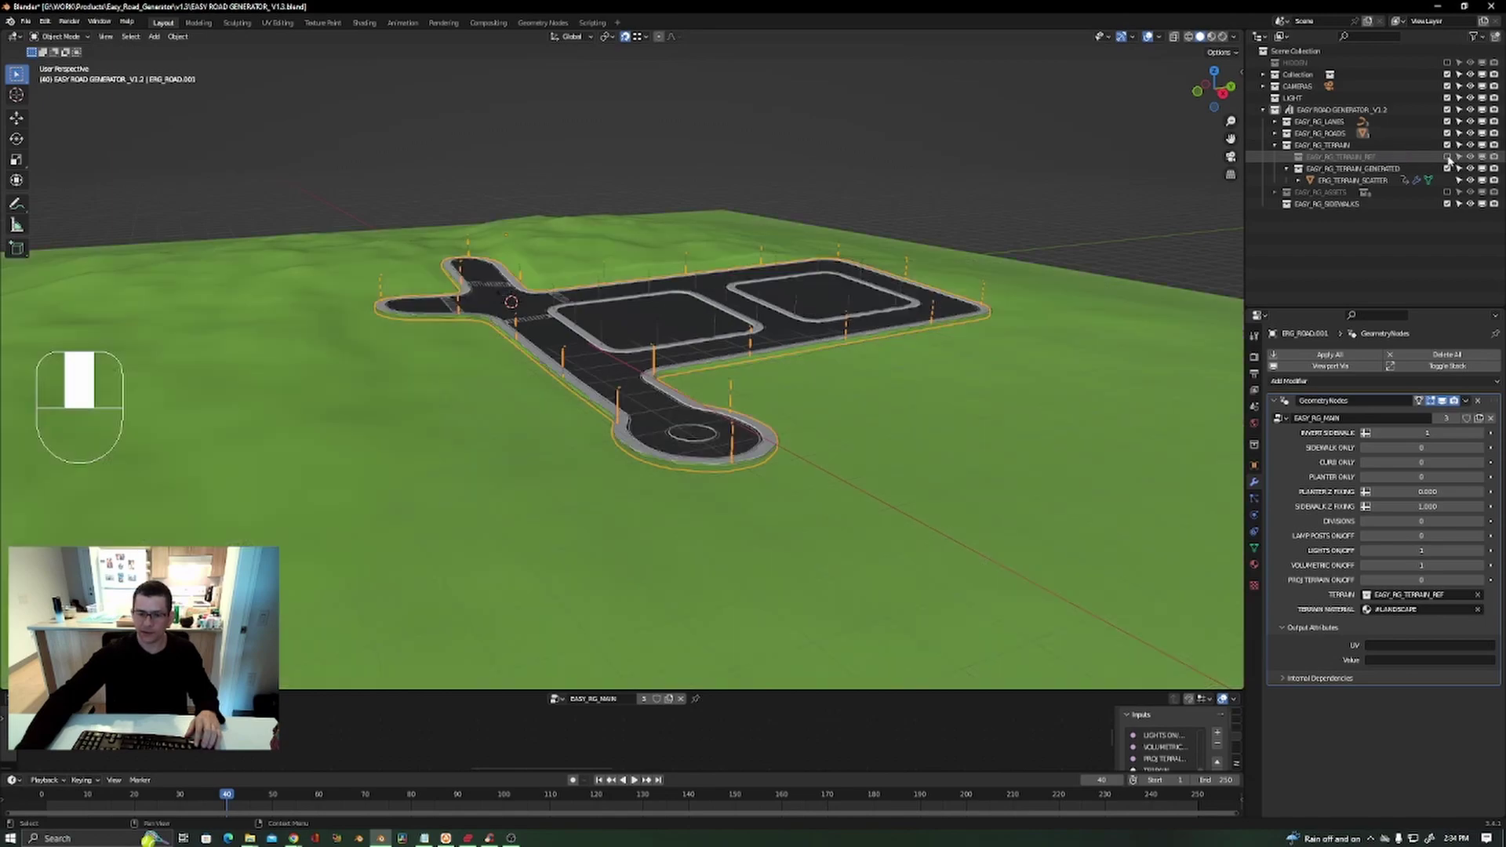
click(1099, 228)
Examine how the generated terrain meets the intersection, the inner sidewalk blocks and the cul-de-sac.
scroll(453, 265, up, 5)
scroll(453, 265, up, 6)
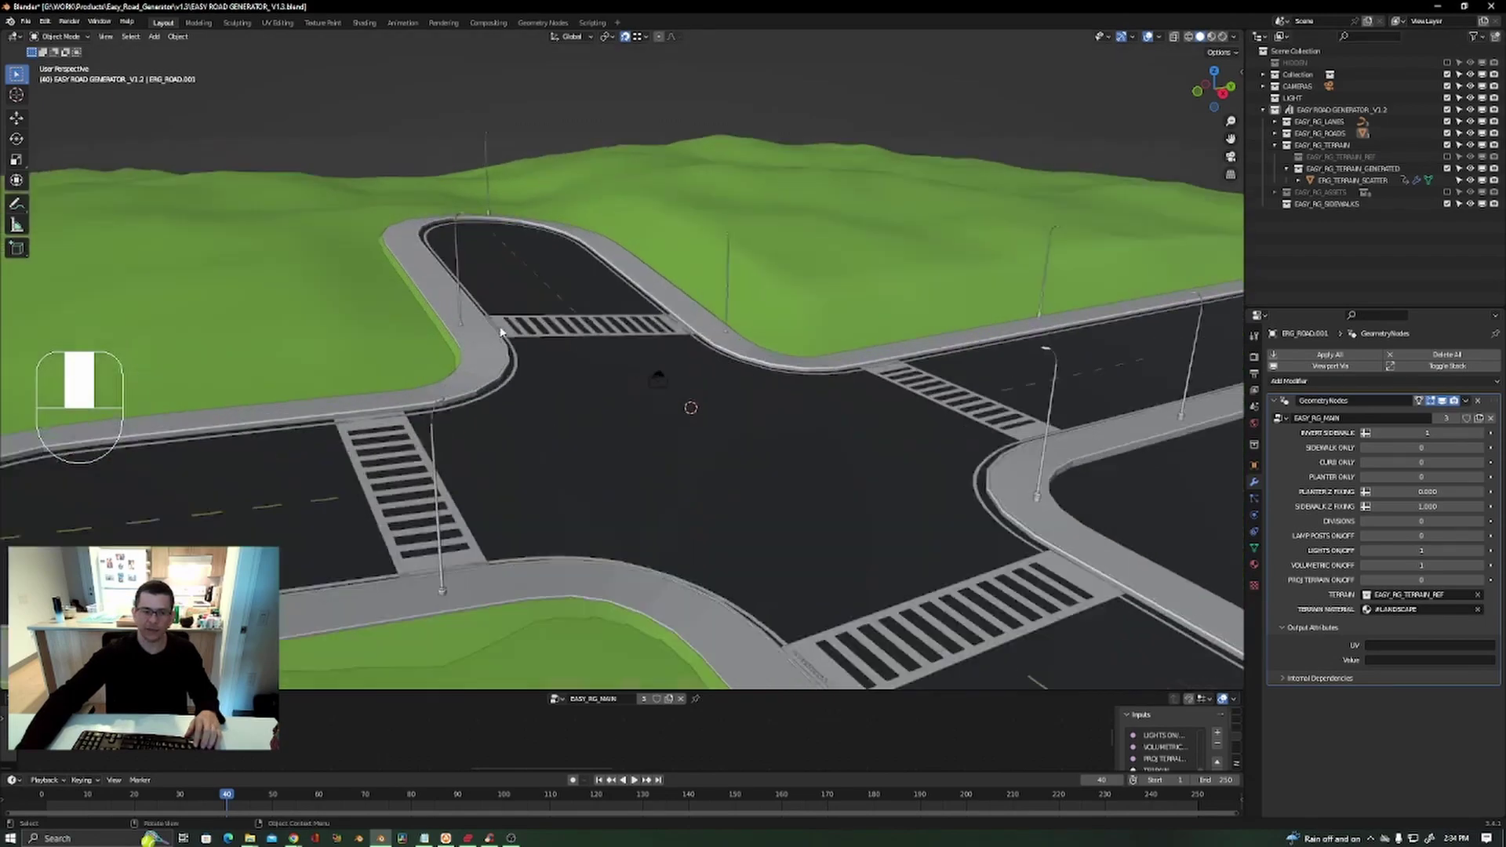
scroll(476, 343, down, 10)
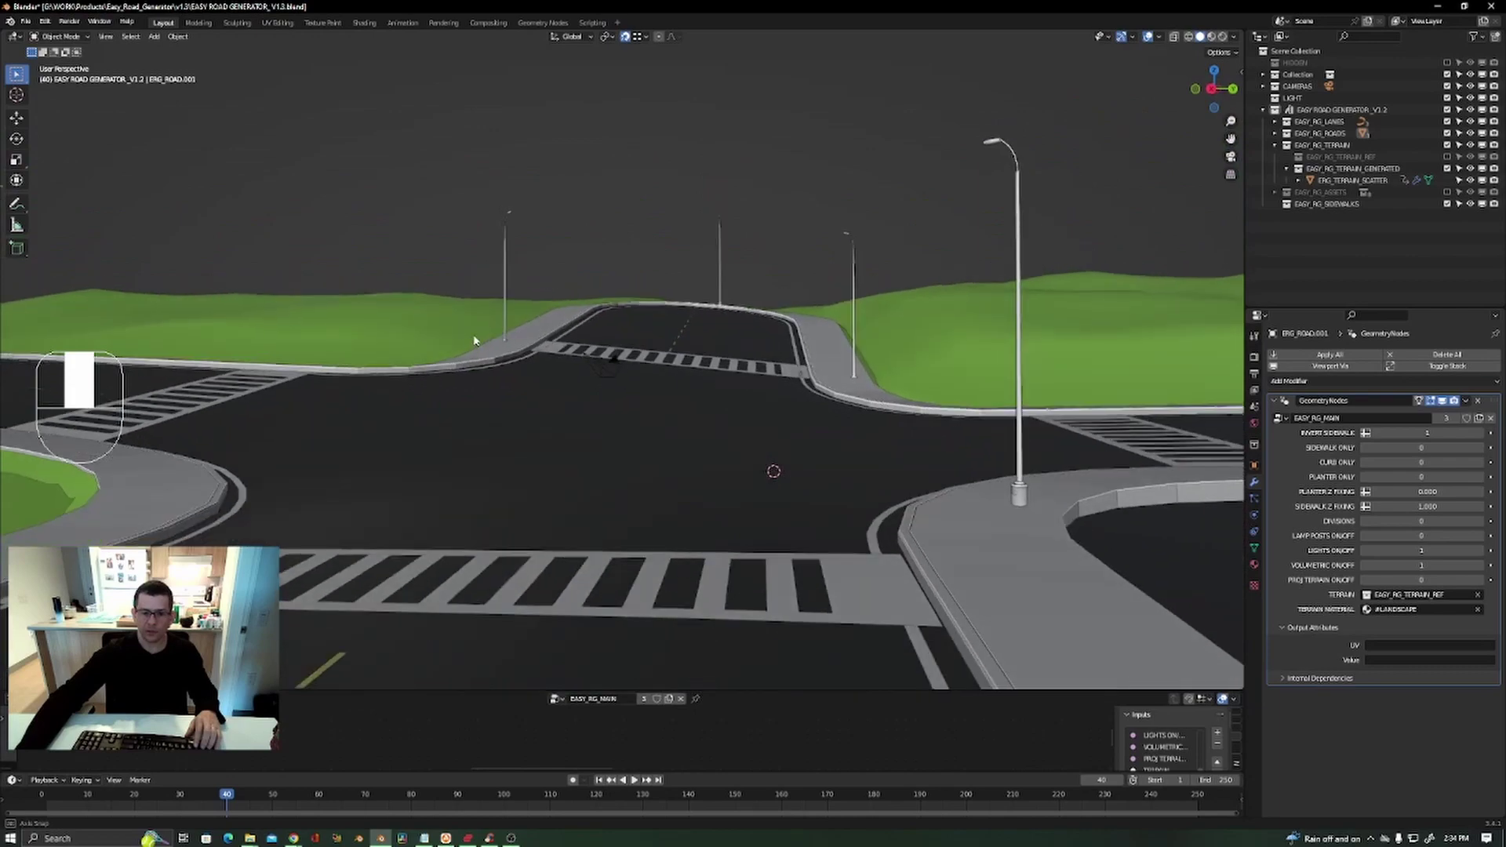
shift+middle_drag(603, 427, 410, 353)
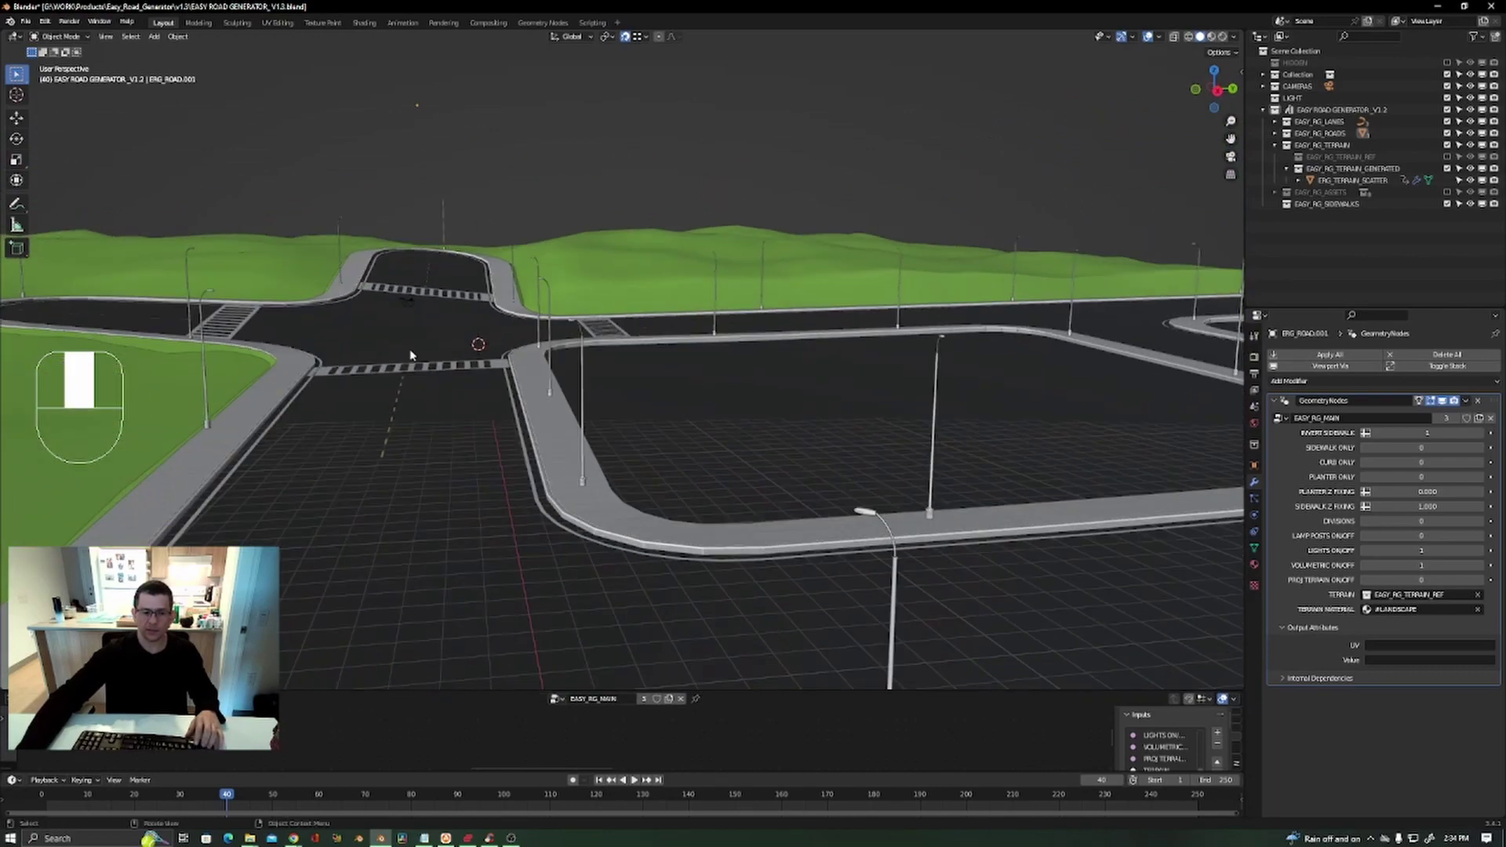
scroll(410, 353, down, 5)
shift+middle_drag(405, 564, 726, 333)
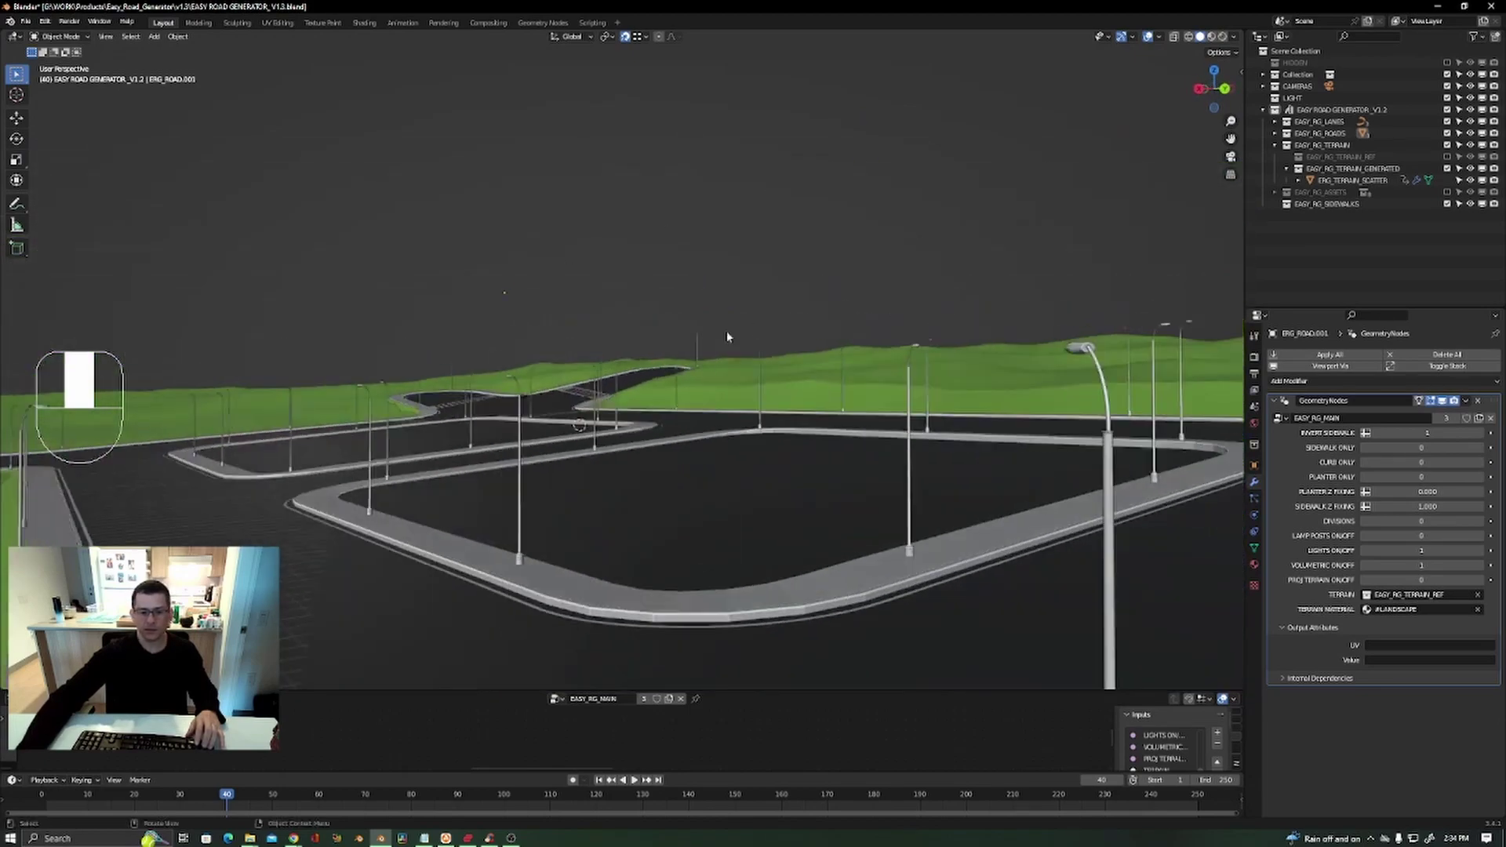
scroll(727, 332, up, 4)
shift+middle_drag(567, 487, 619, 290)
scroll(619, 290, up, 3)
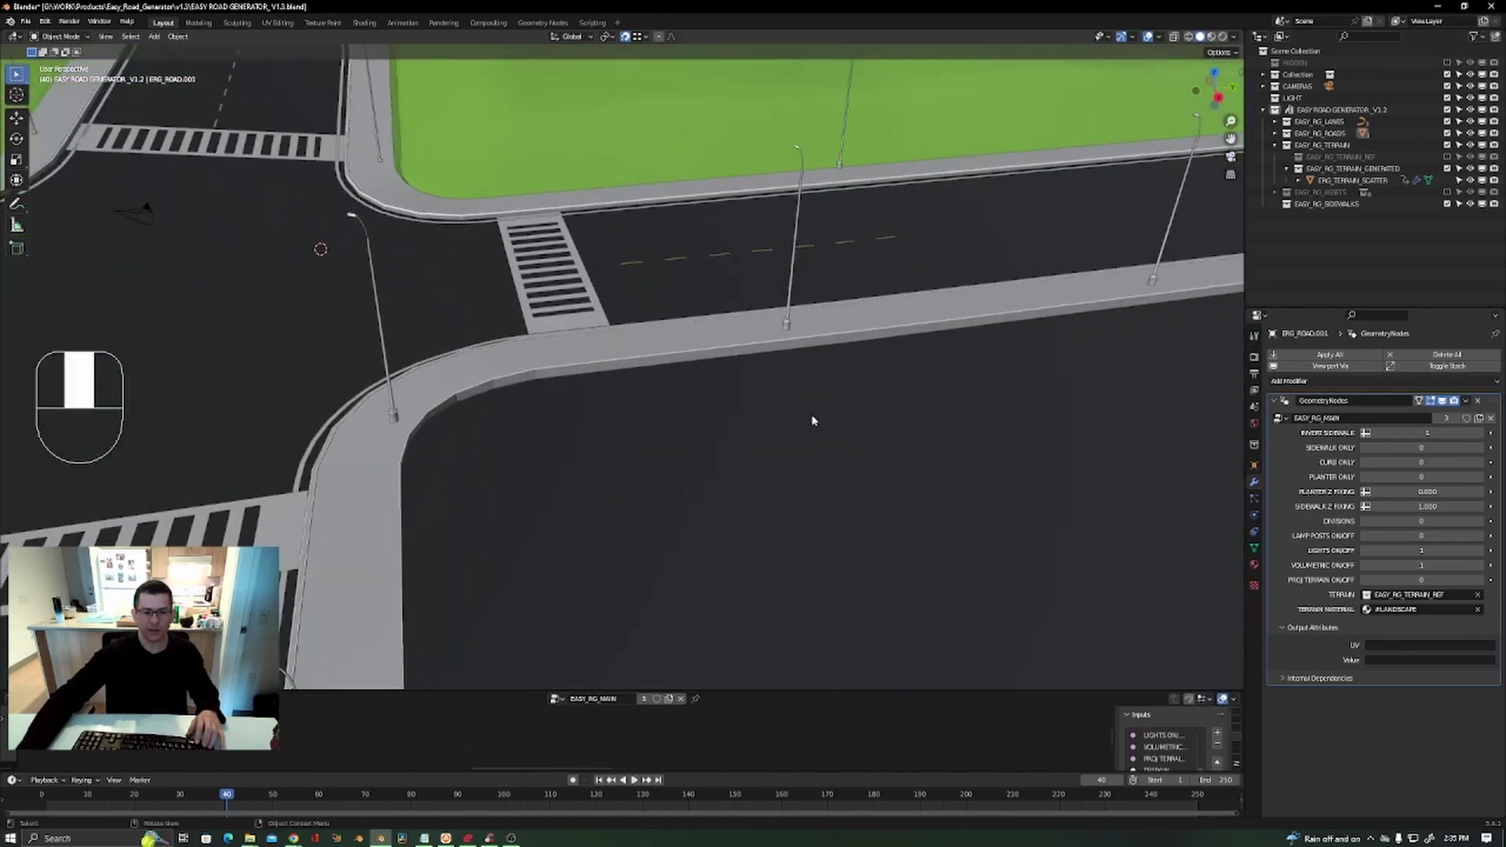
scroll(810, 420, down, 3)
shift+middle_drag(860, 528, 625, 379)
scroll(625, 379, down, 3)
scroll(583, 485, down, 2)
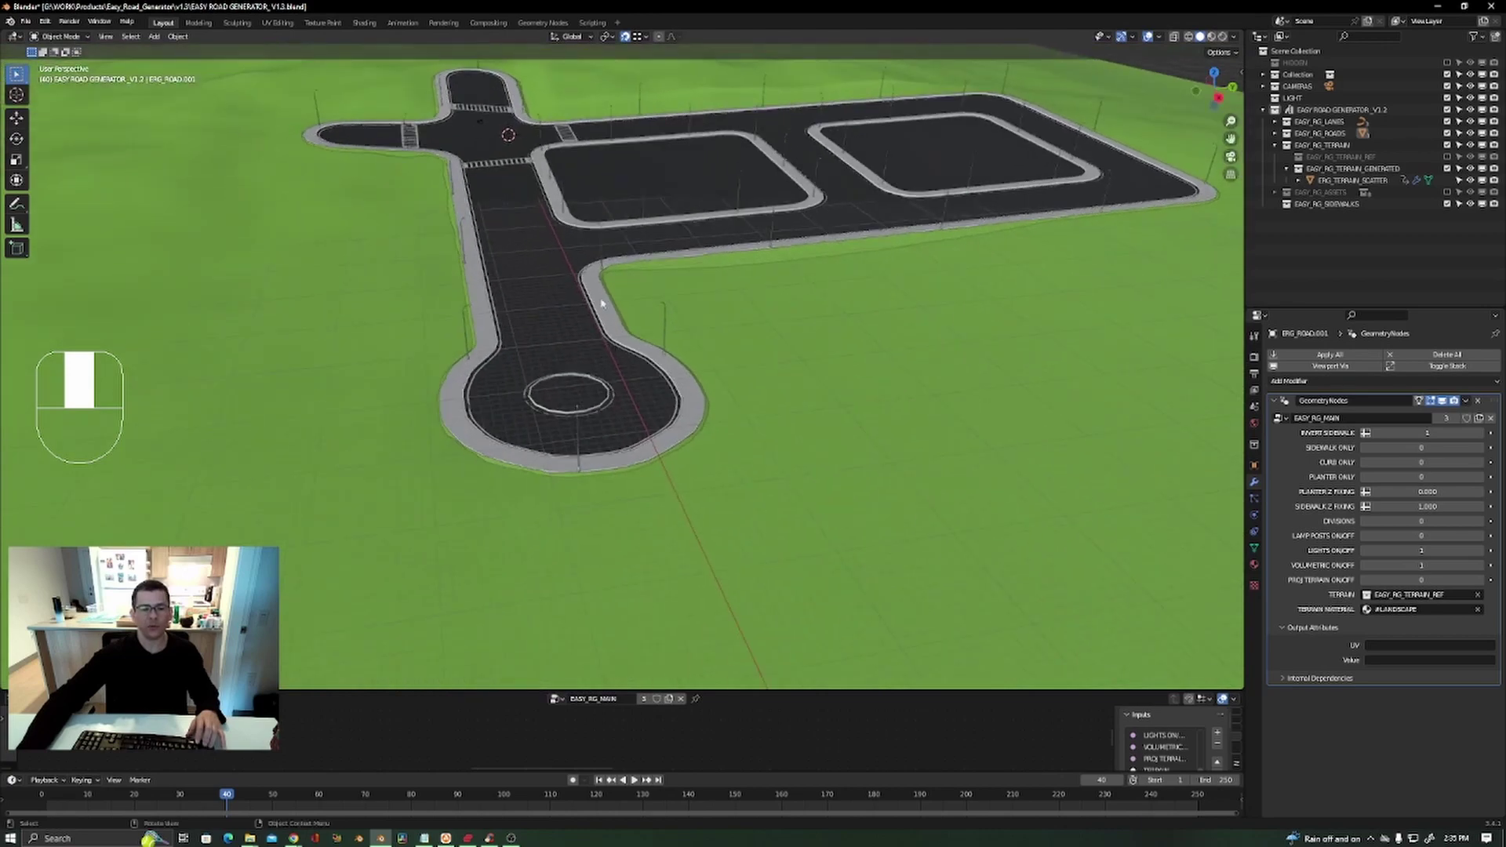
scroll(613, 181, up, 6)
shift+middle_drag(613, 180, 1016, 367)
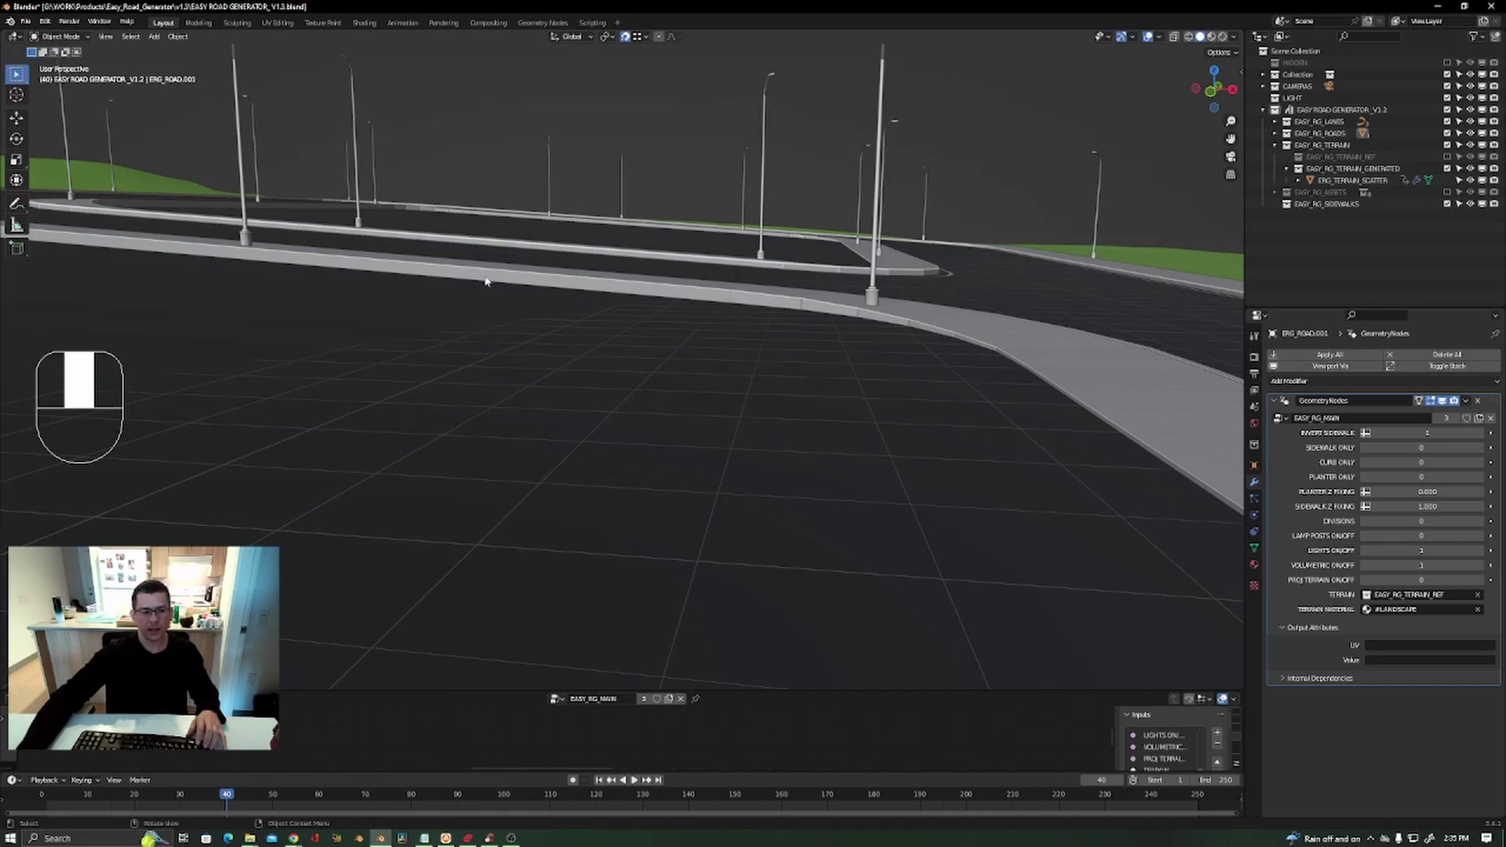
middle_drag(613, 286, 624, 392)
scroll(655, 423, up, 6)
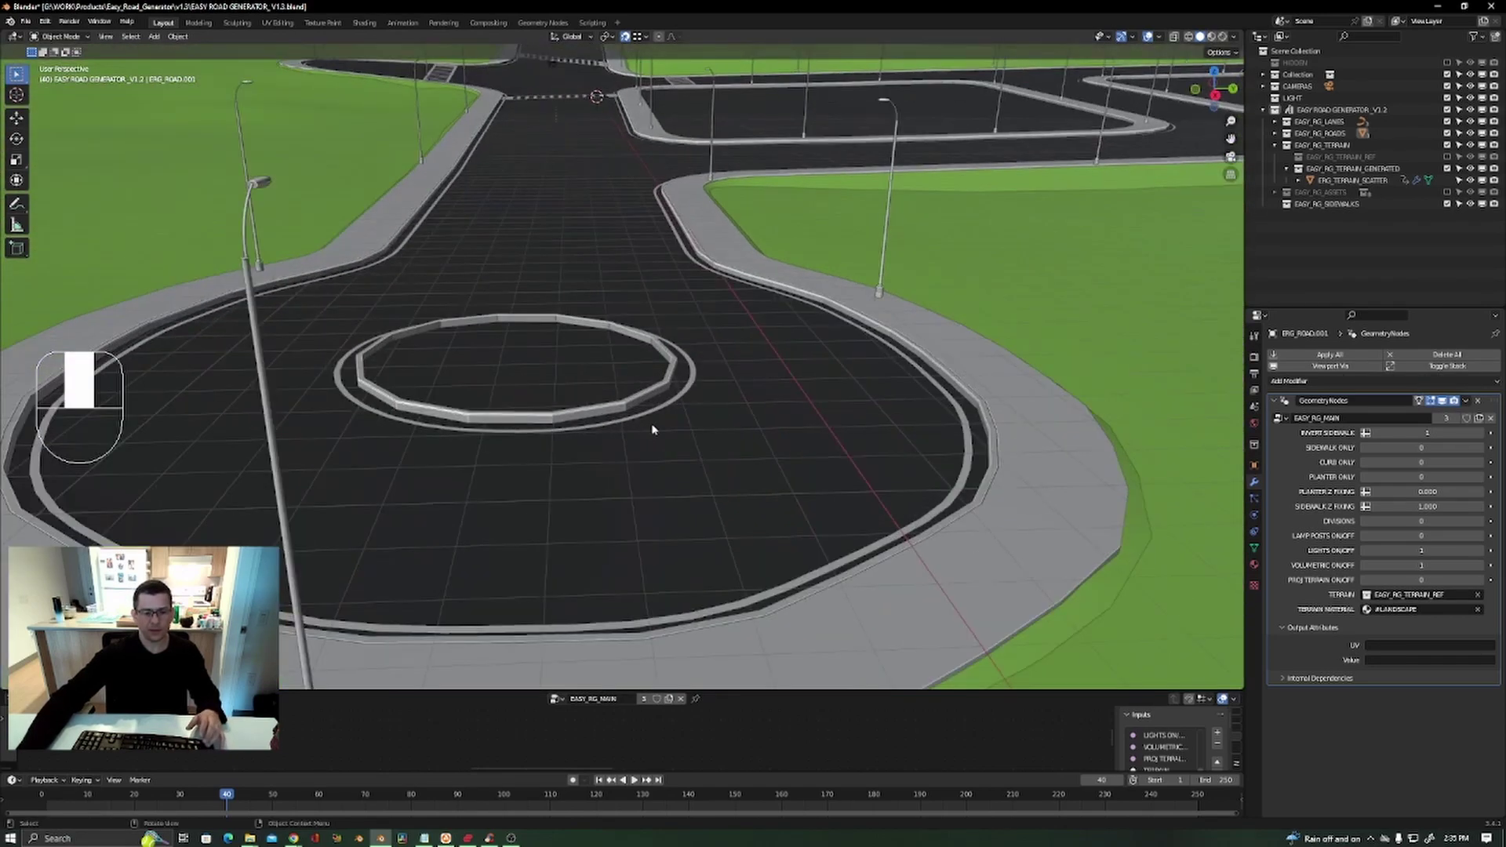
Duplicate the cul-de-sac curb island in place and hide all other objects to isolate the copy.
click(656, 381)
scroll(643, 407, down, 4)
middle_drag(638, 413, 776, 384)
scroll(604, 387, up, 4)
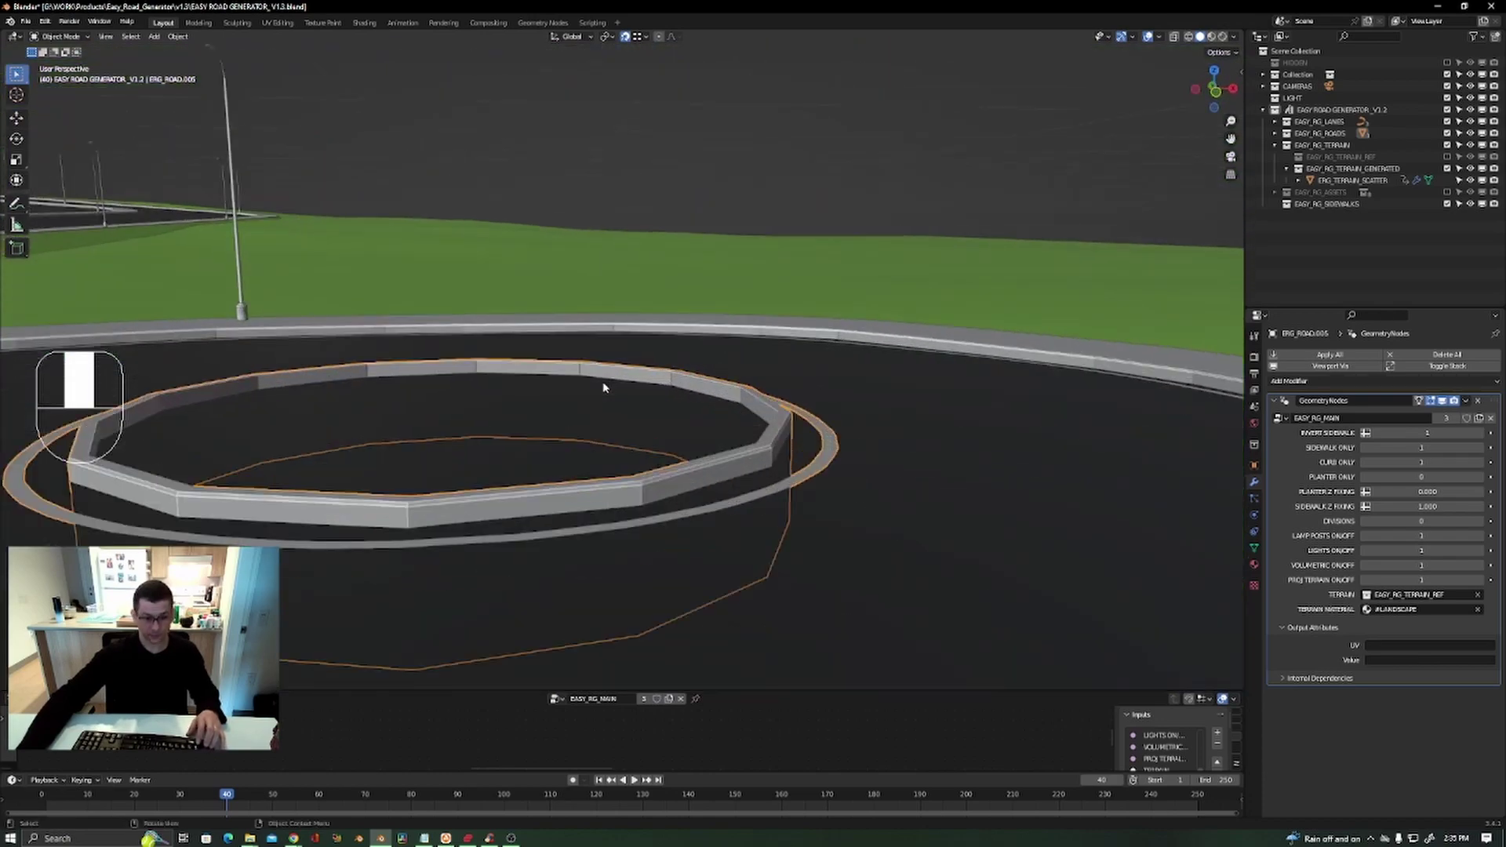
key(shift+d)
click(863, 398)
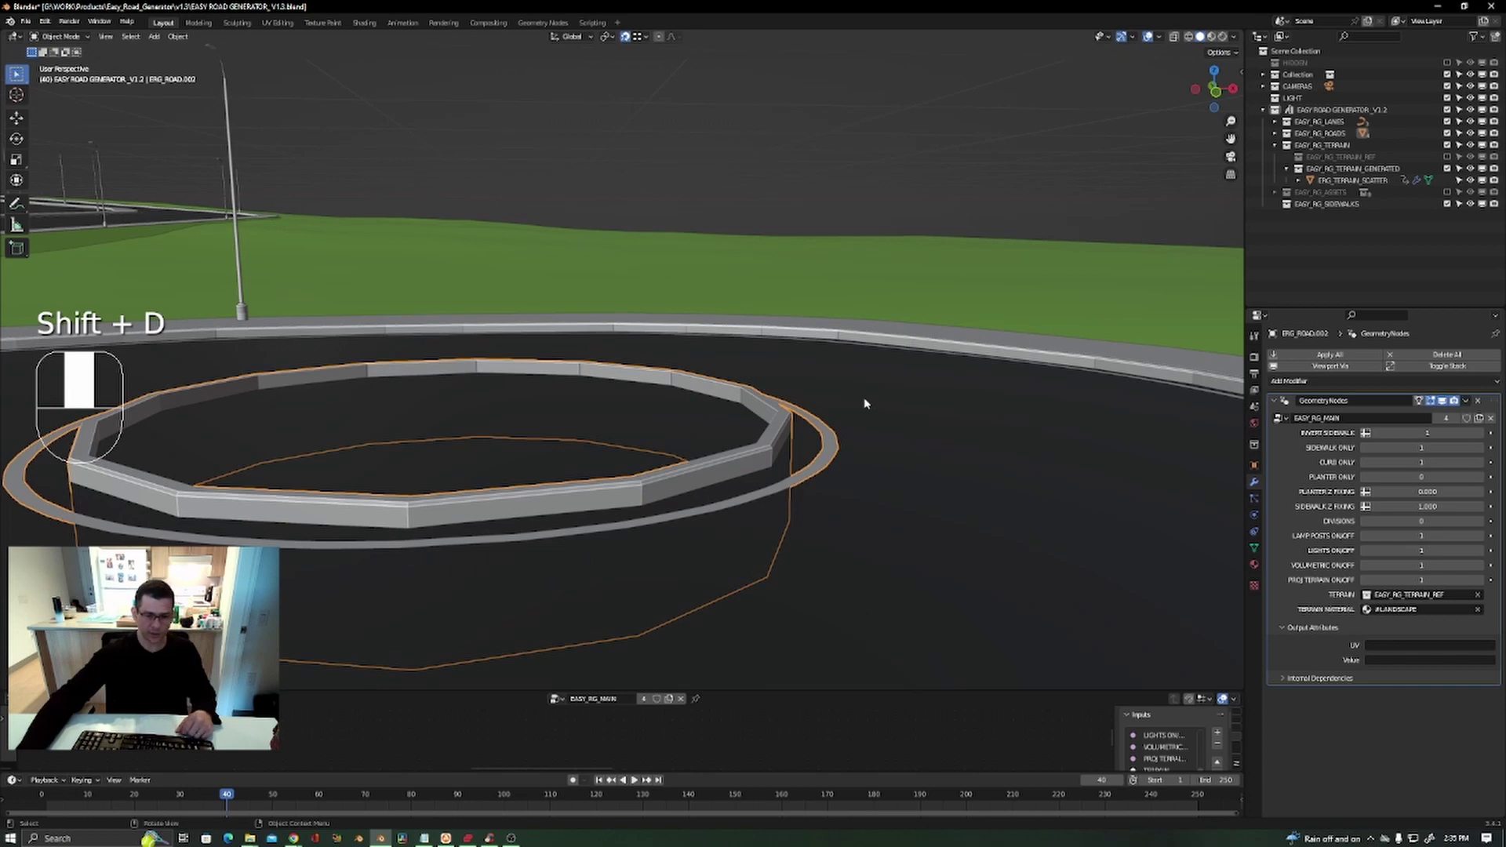
key(shift+h)
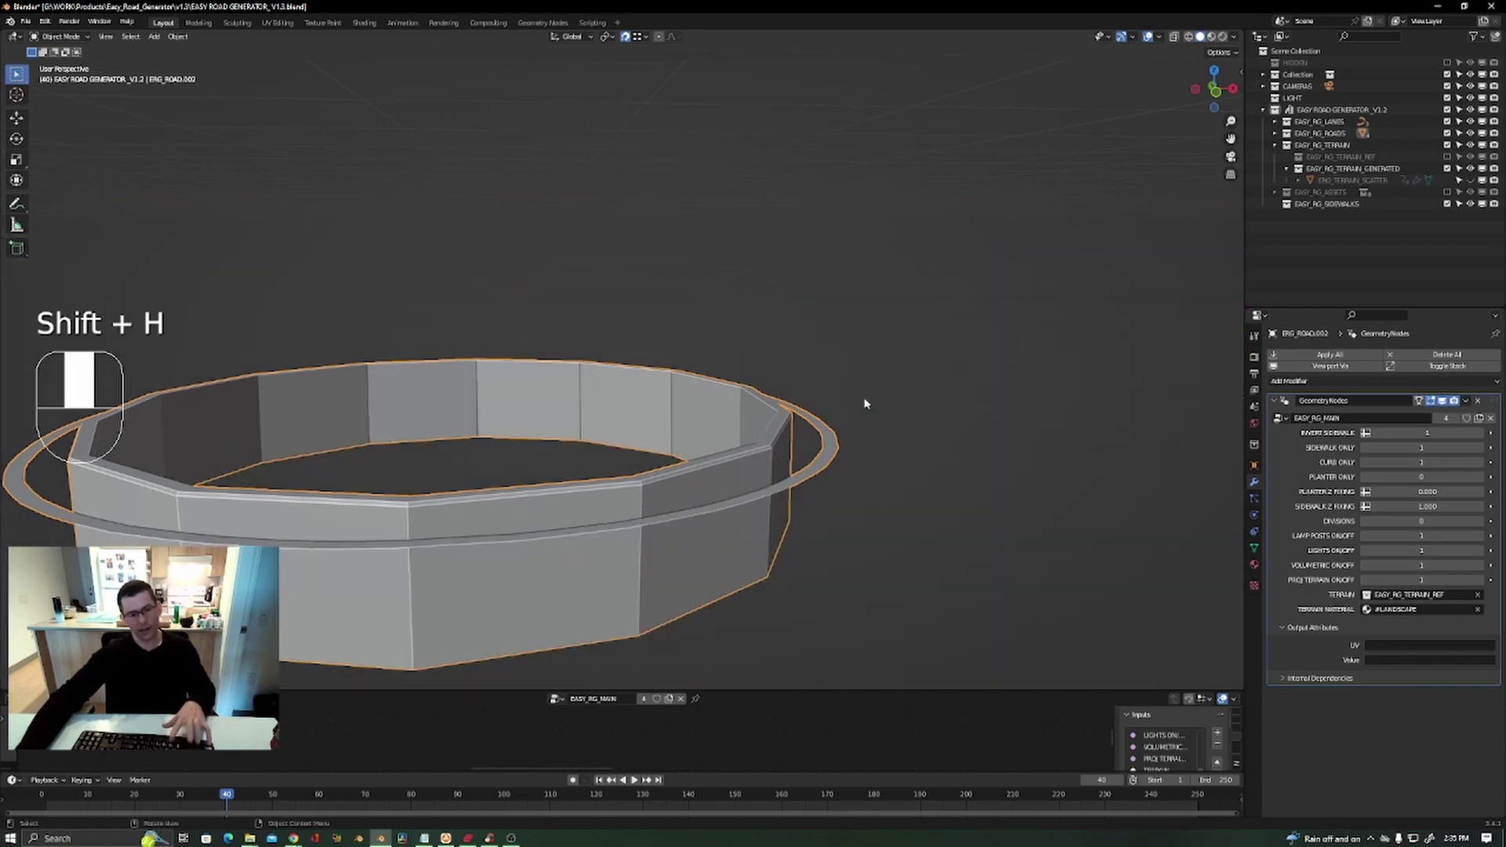
Set Planter Only to 1 and both Sidewalk Only and Curb Only to 0 on the duplicated island.
click(1419, 477)
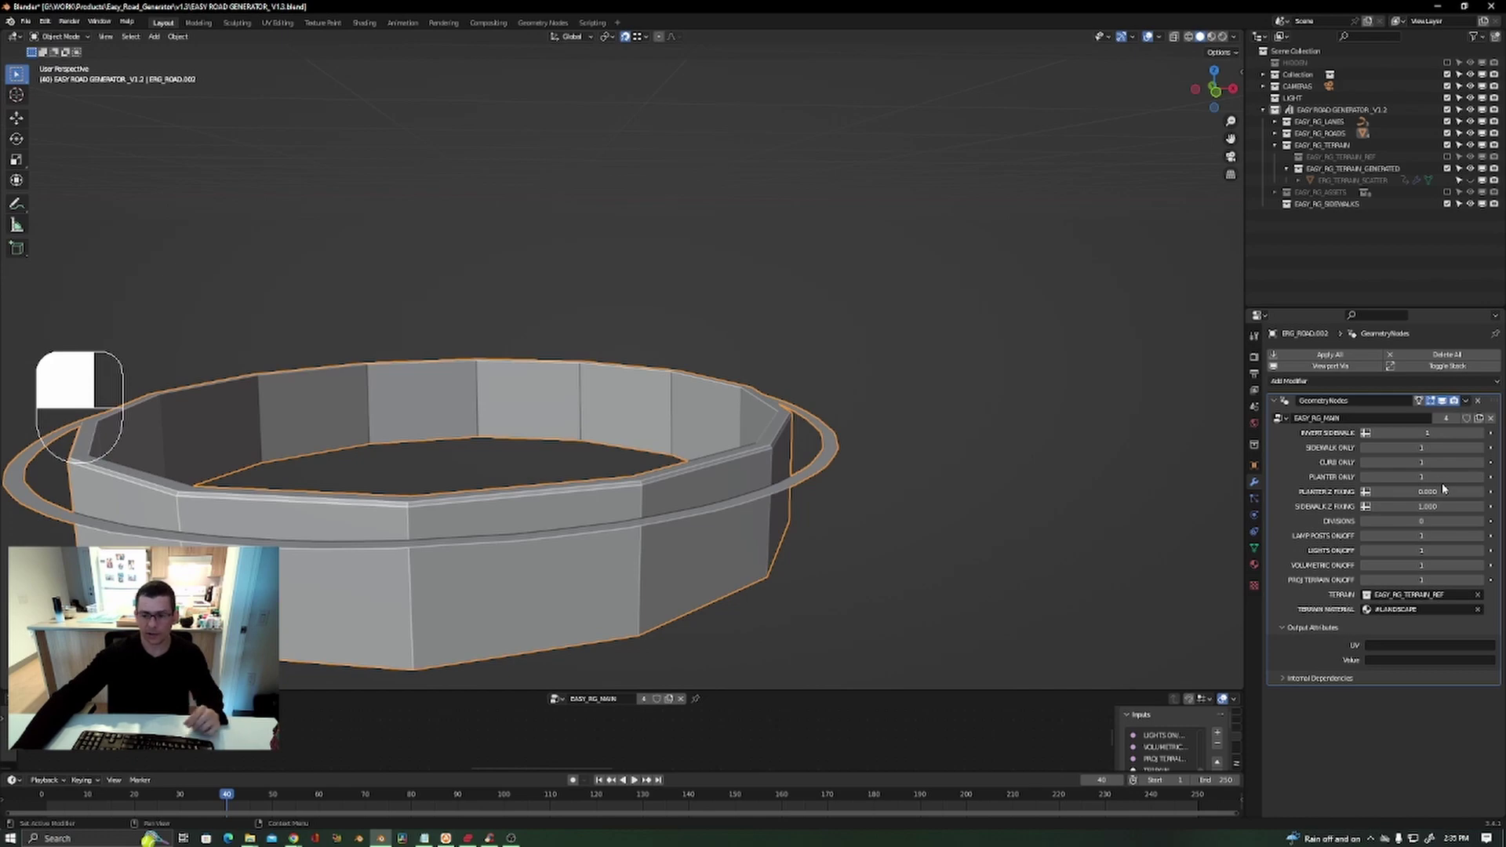
drag(1438, 462, 1396, 461)
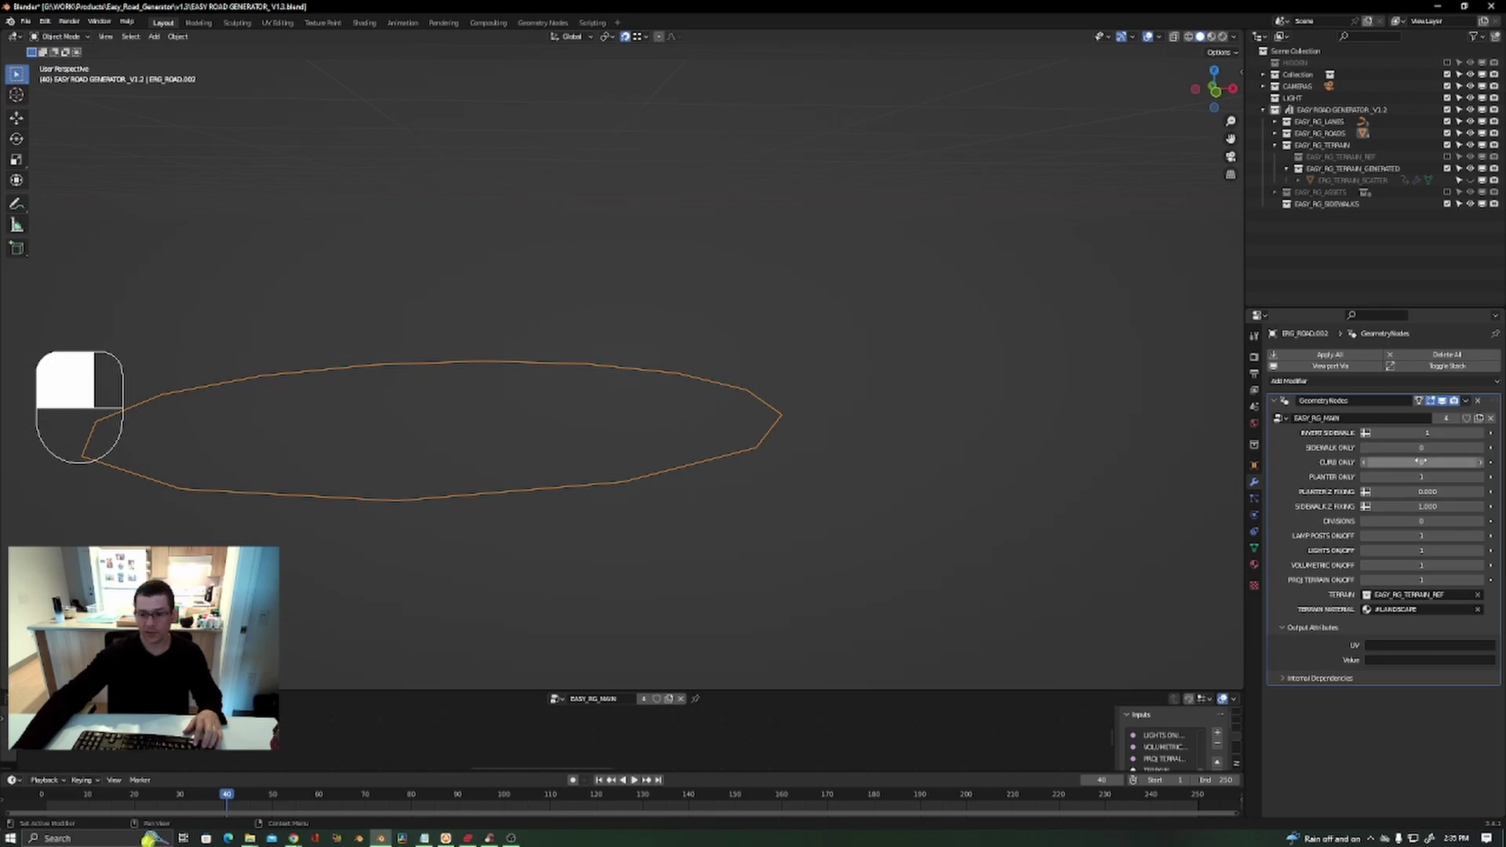
mouse_move(1424, 463)
mouse_down()
mouse_move(1408, 464)
mouse_move(1426, 462)
mouse_up()
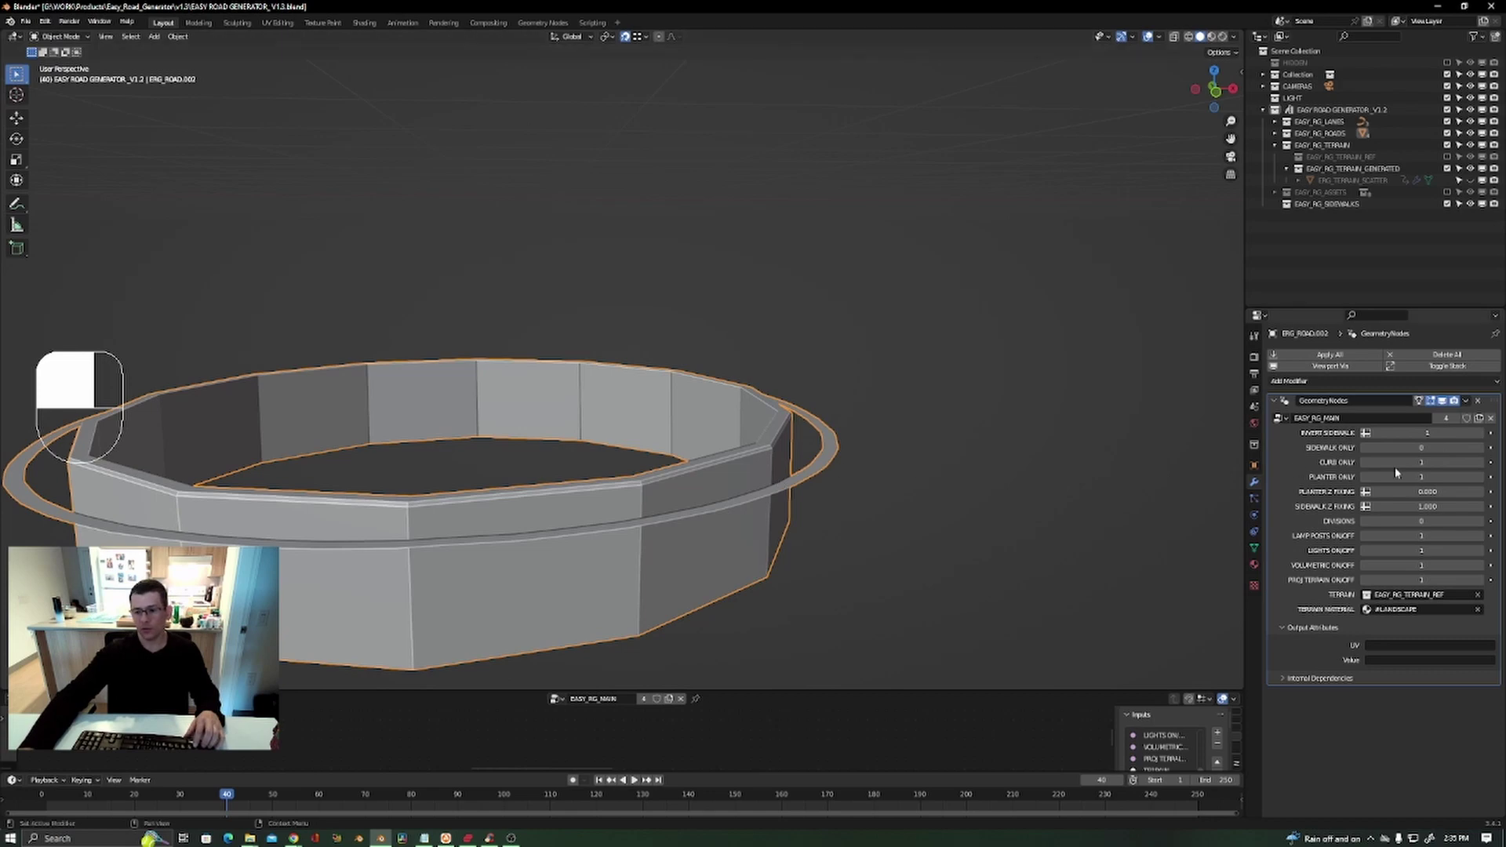
drag(1421, 463, 1388, 463)
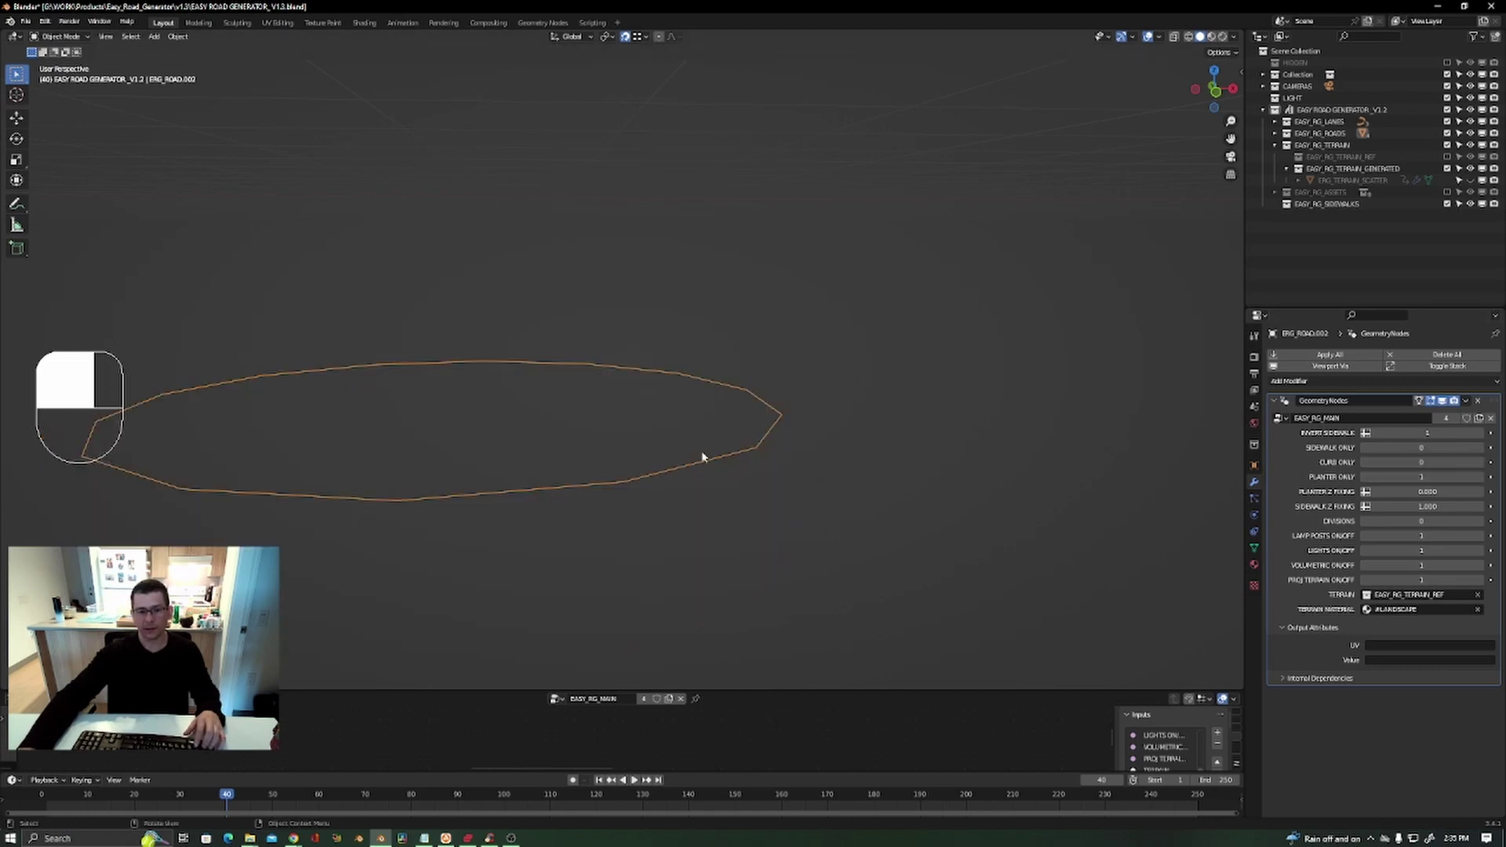
Convert the isolated cul-de-sac planter outline to a mesh and fill it with a face.
mouse_move(813, 429)
middle_down()
mouse_move(591, 416)
mouse_move(811, 447)
middle_up()
right_click(768, 443)
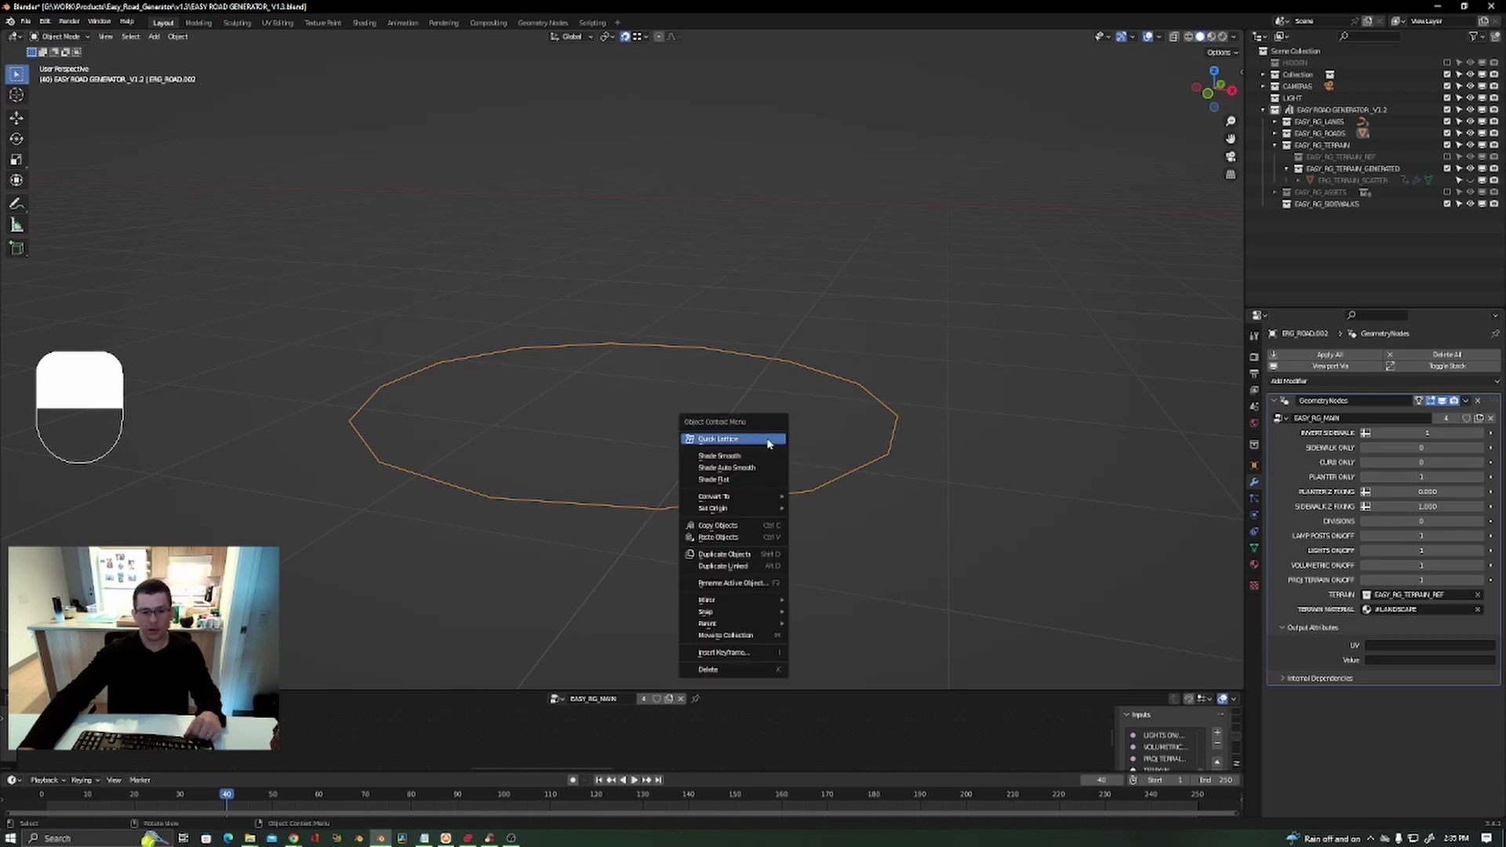
mouse_move(767, 497)
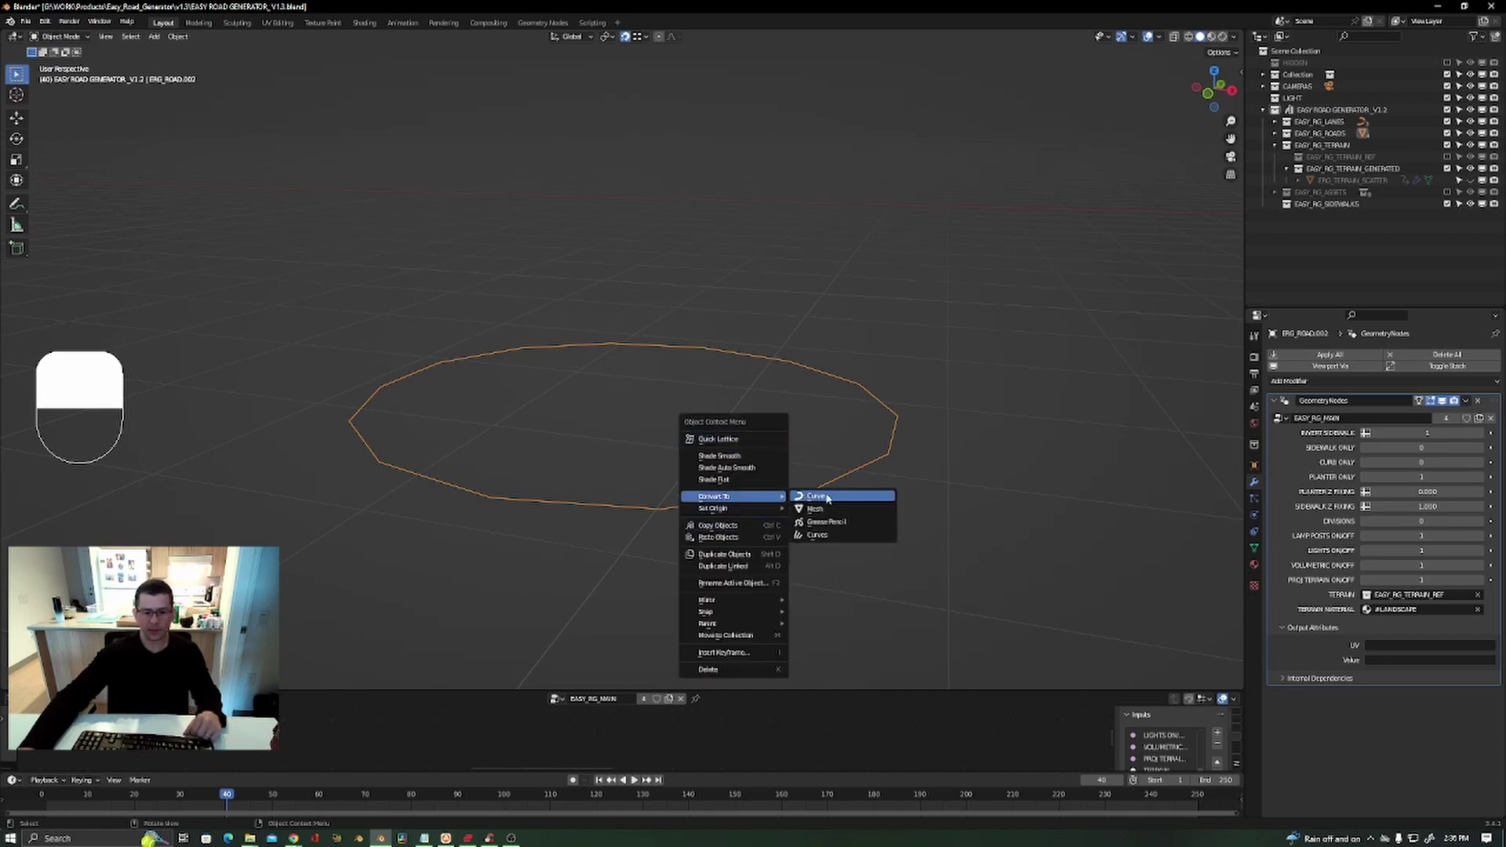
click(829, 510)
key(Tab)
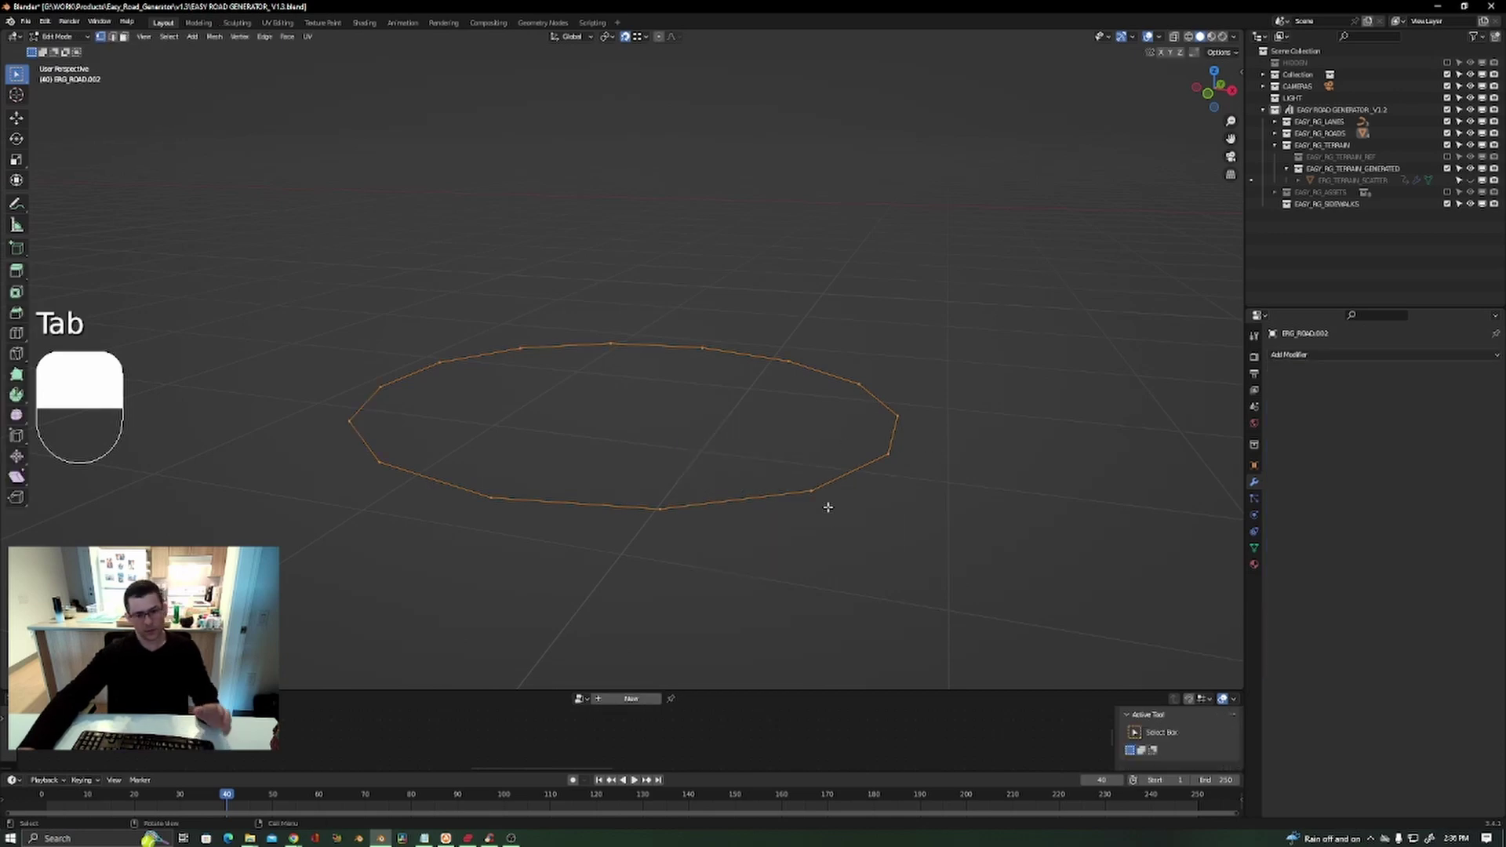
key(f)
key(Tab)
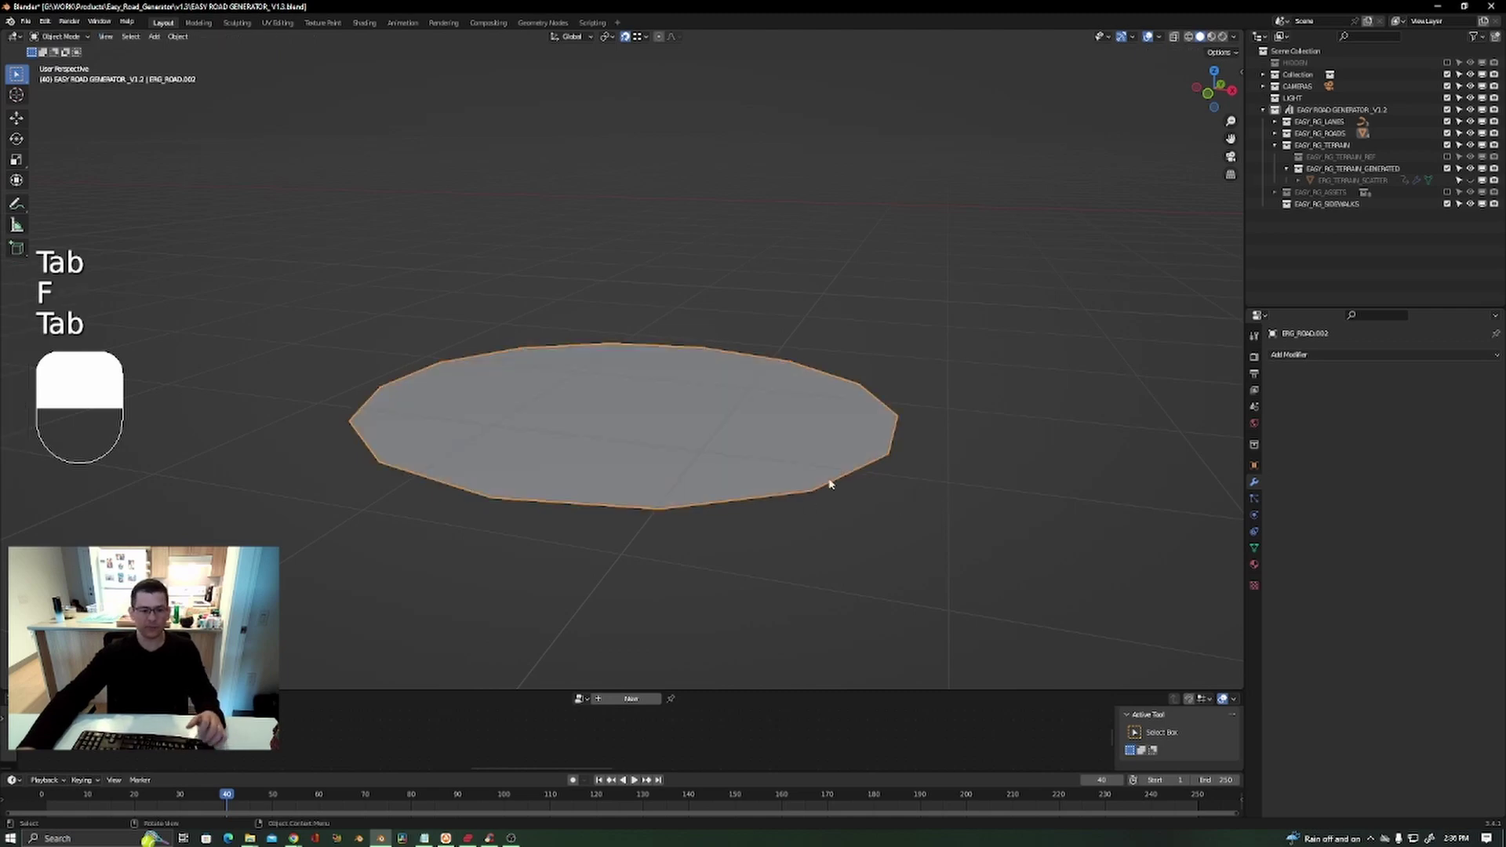
Reveal all hidden objects around the filled cul-de-sac island and clear the selection.
click(970, 313)
key(alt+h)
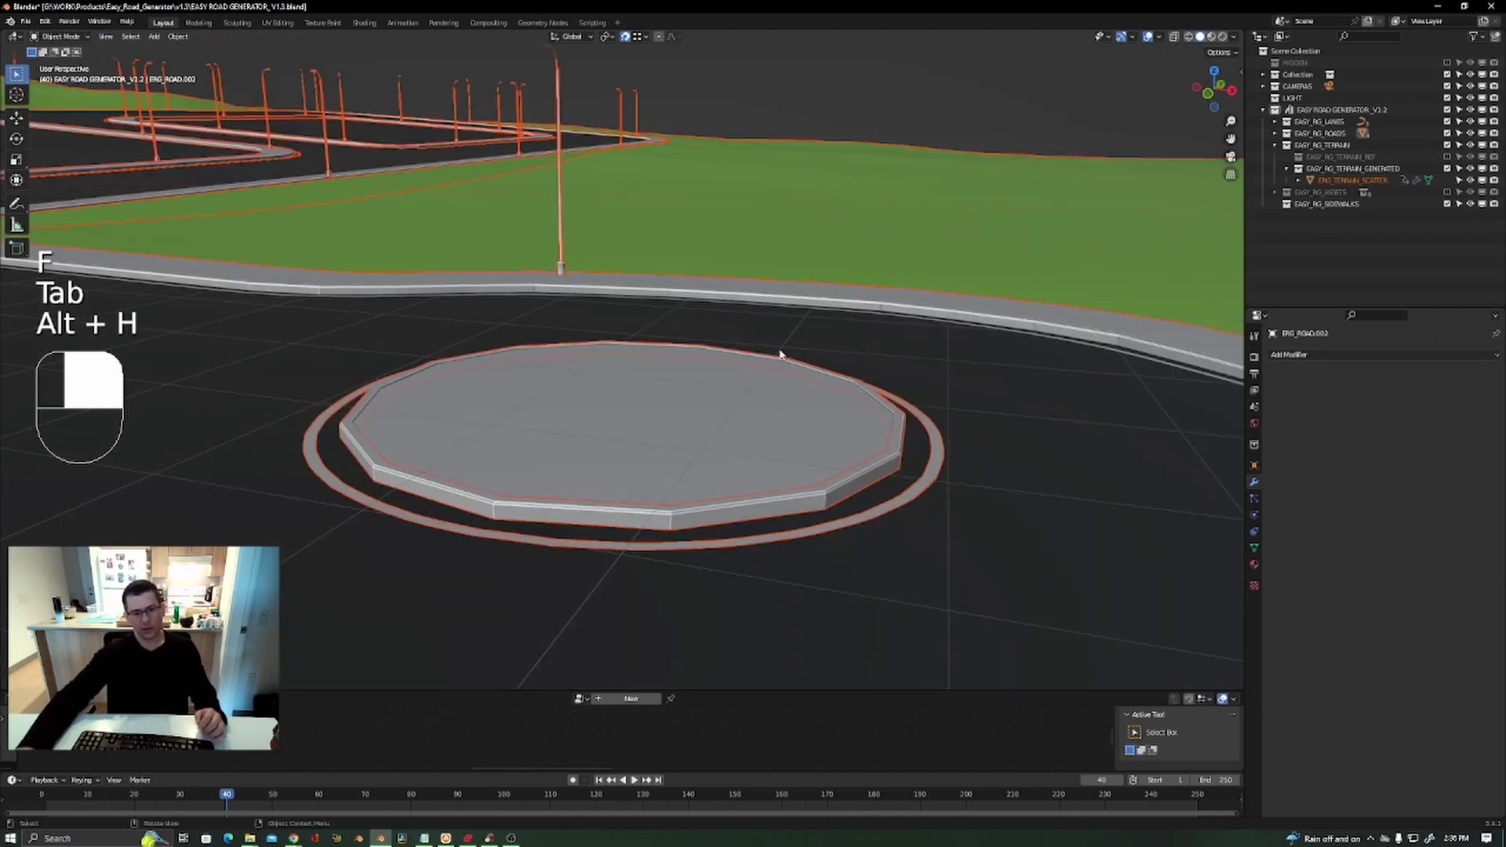
scroll(821, 440, down, 5)
click(767, 441)
middle_drag(741, 451, 655, 482)
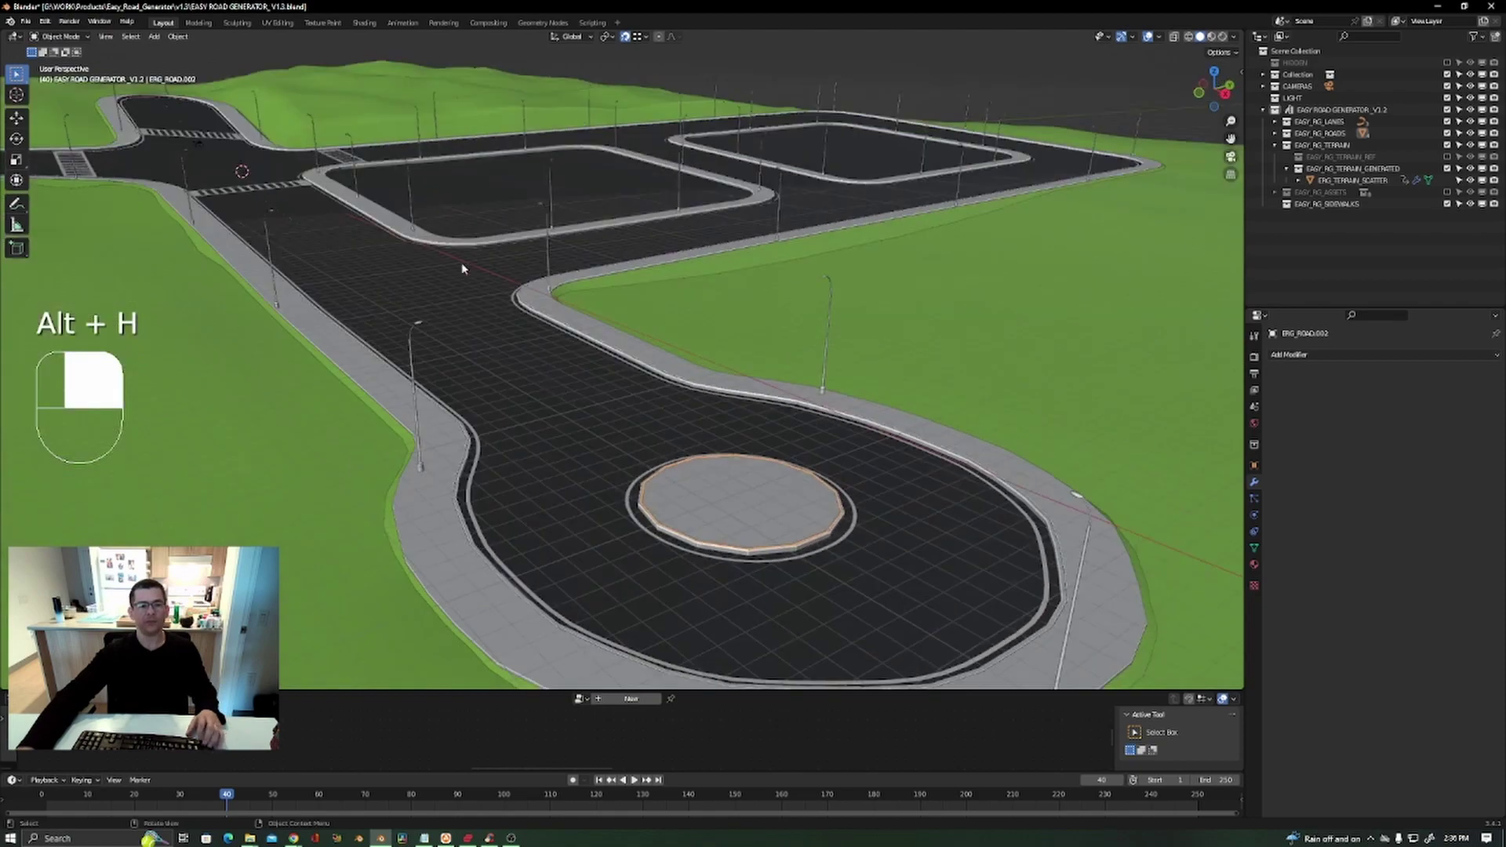
Duplicate the inner sidewalk blocks in place and hide everything except the copy.
scroll(461, 262, up, 7)
click(447, 222)
scroll(474, 228, down, 6)
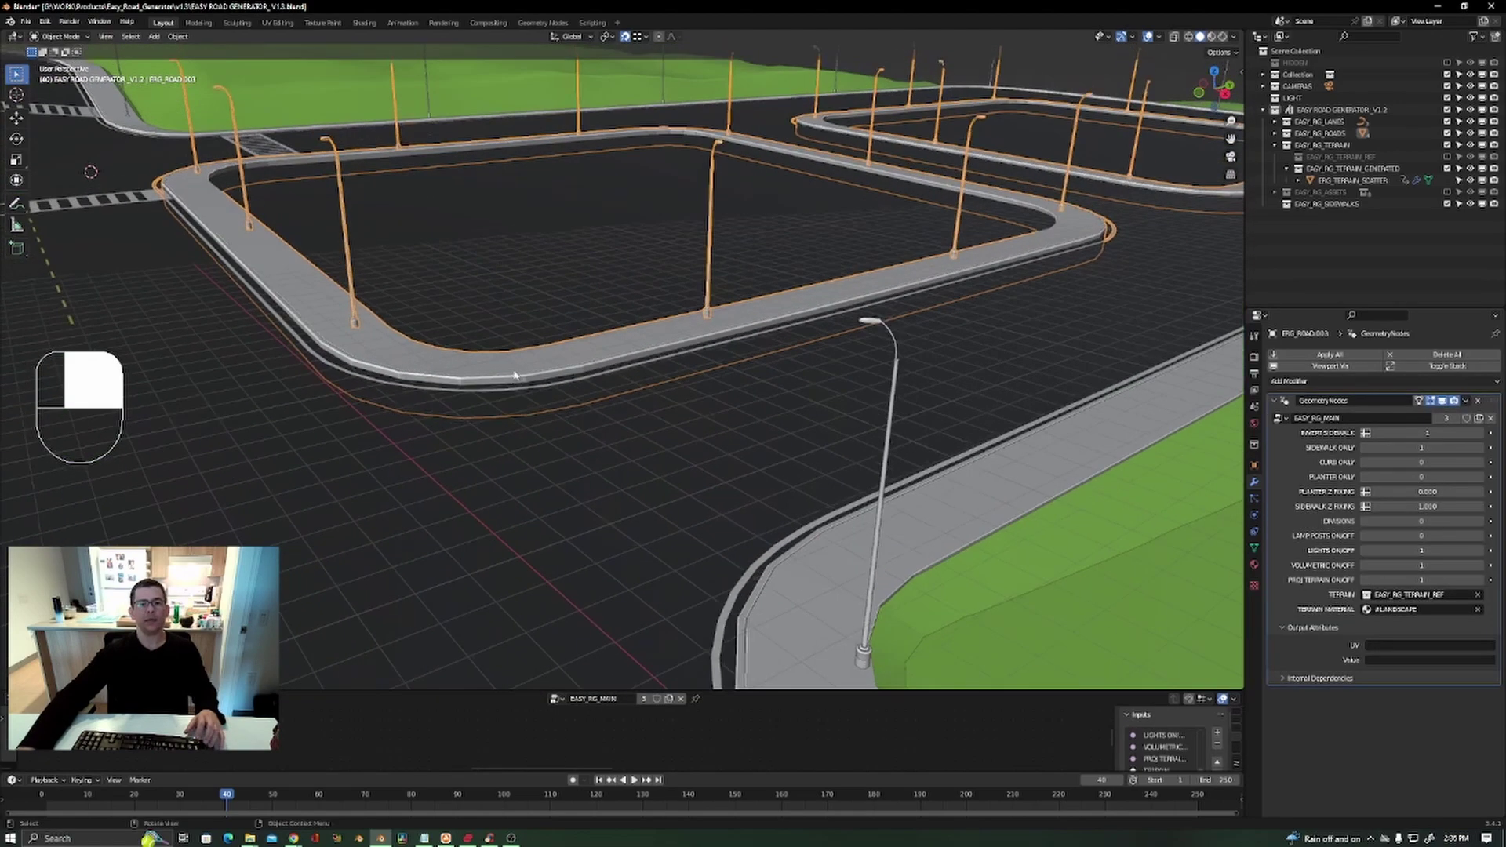
key(shift)
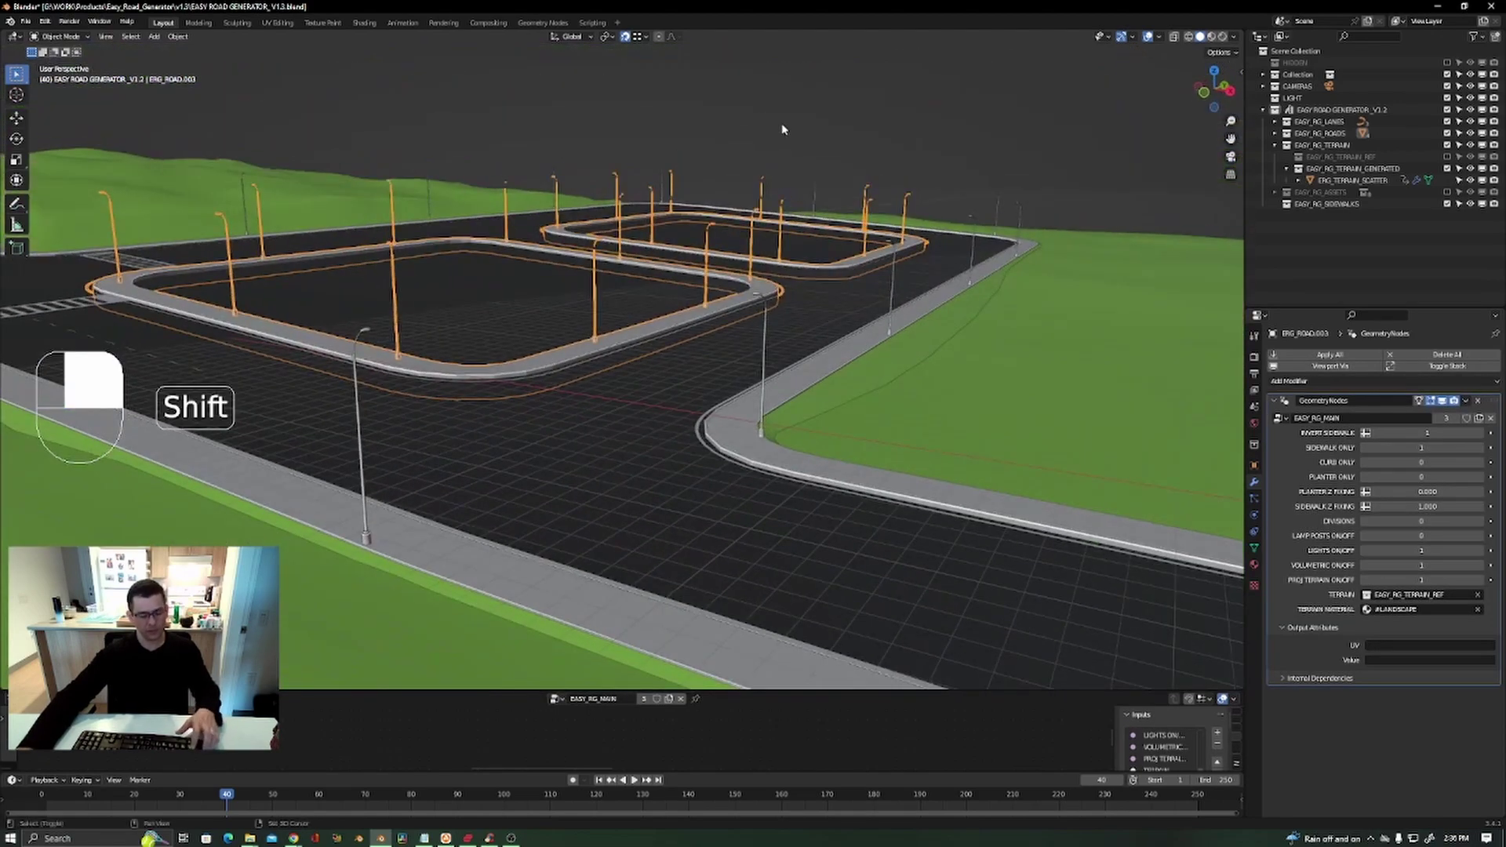
key(shift+d)
right_click(782, 129)
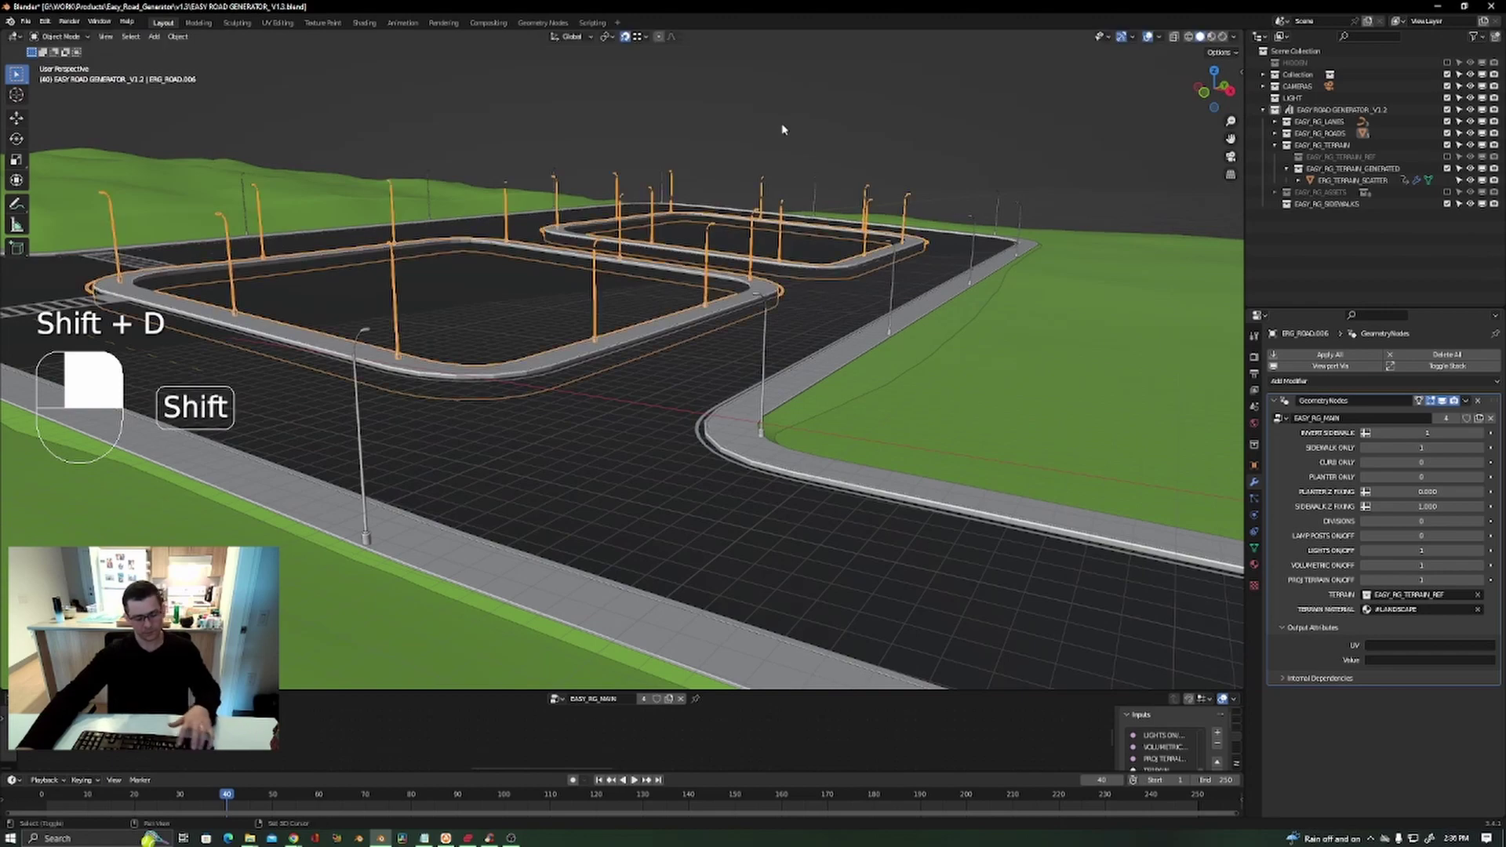
key(shift+h)
Set Planter Only to 1 on the duplicated inner blocks.
scroll(871, 315, up, 5)
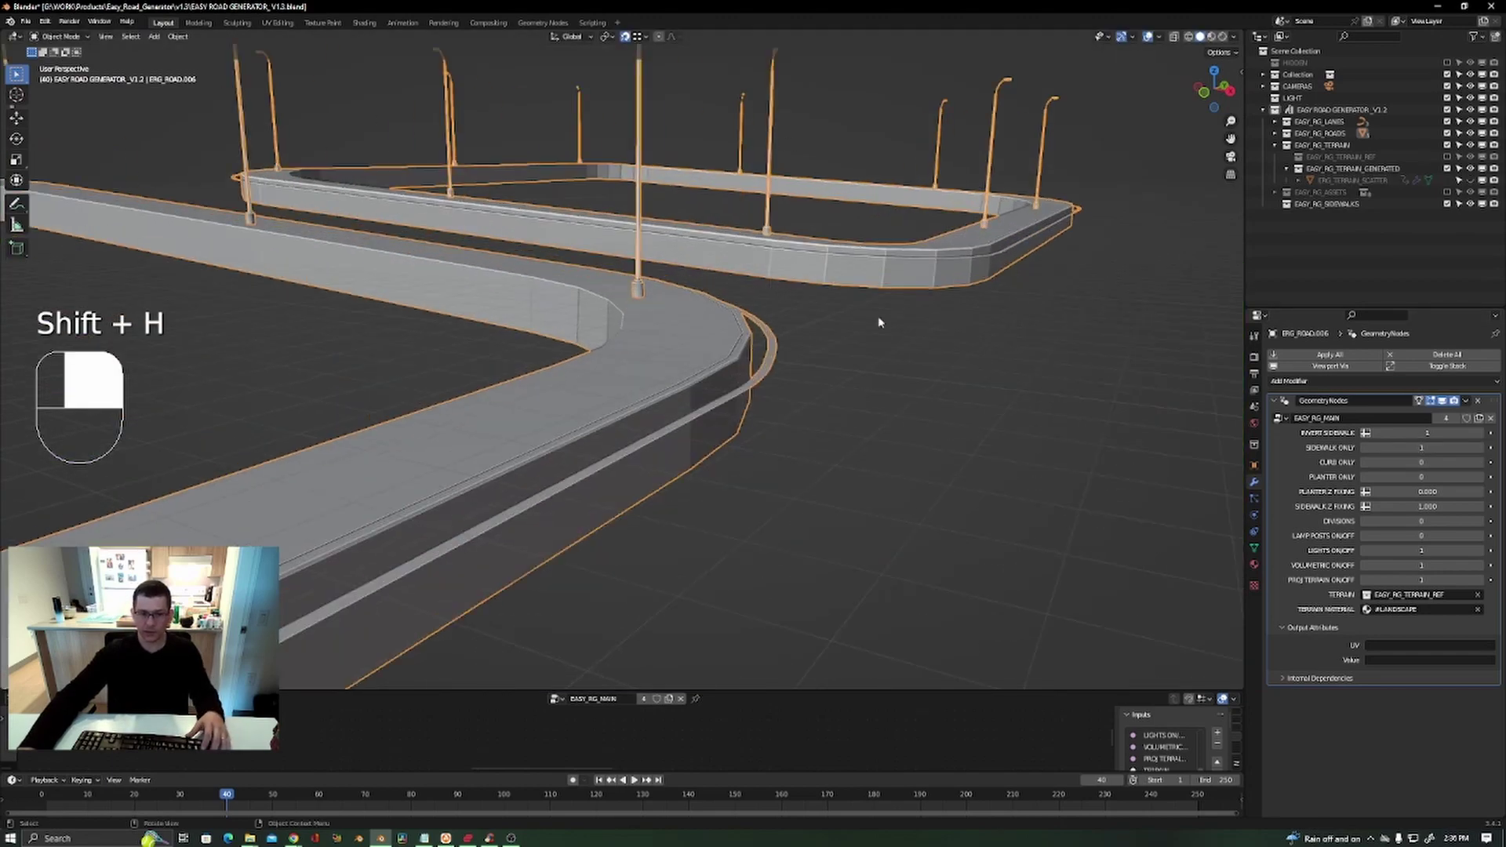
click(1432, 476)
scroll(655, 356, down, 4)
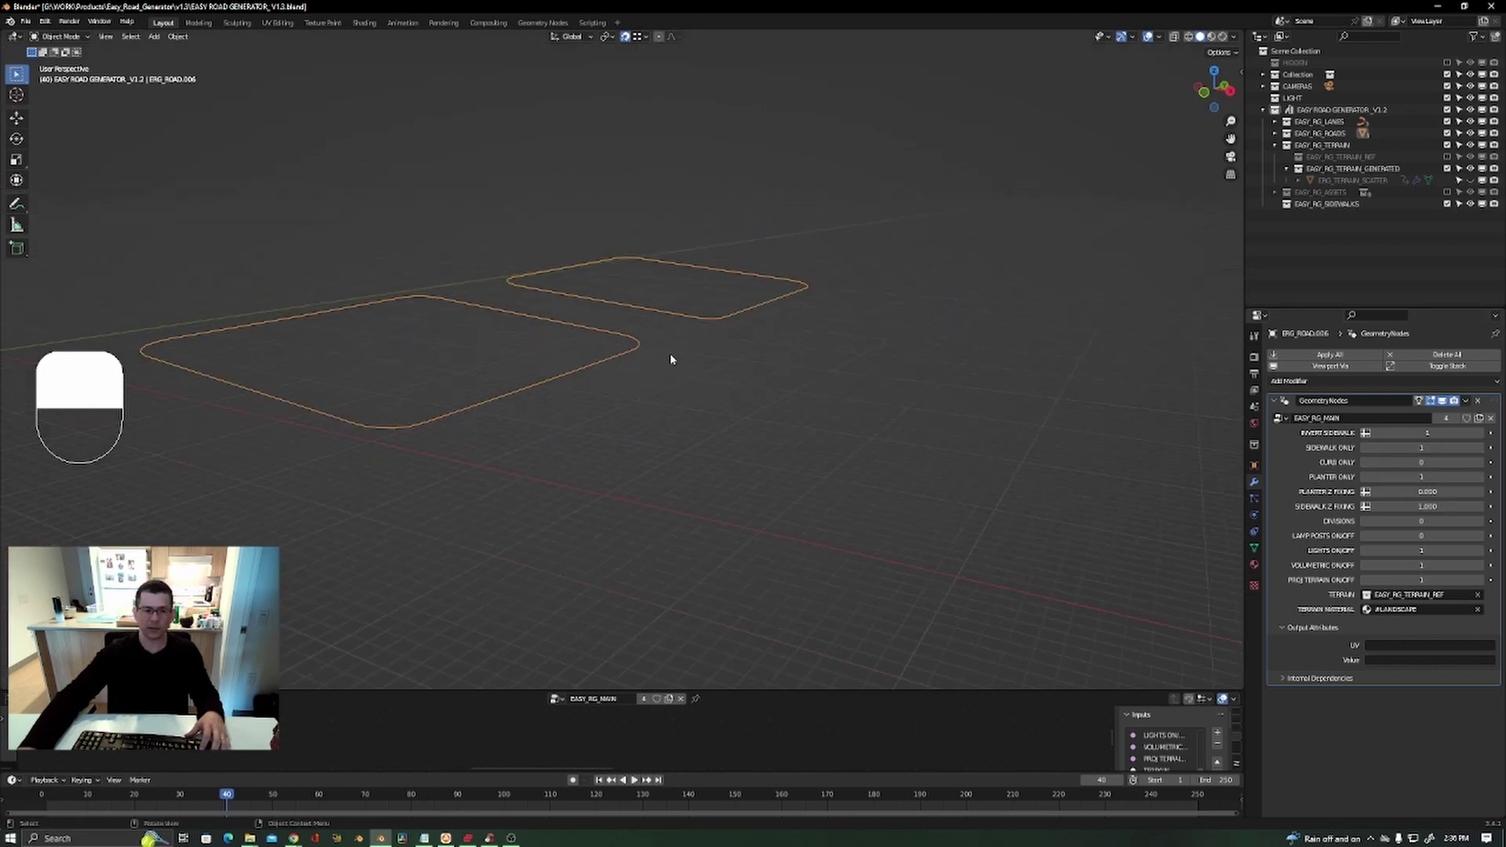
Convert the two inner block outlines to a mesh and fill them with faces.
key(Tab)
key(Tab)
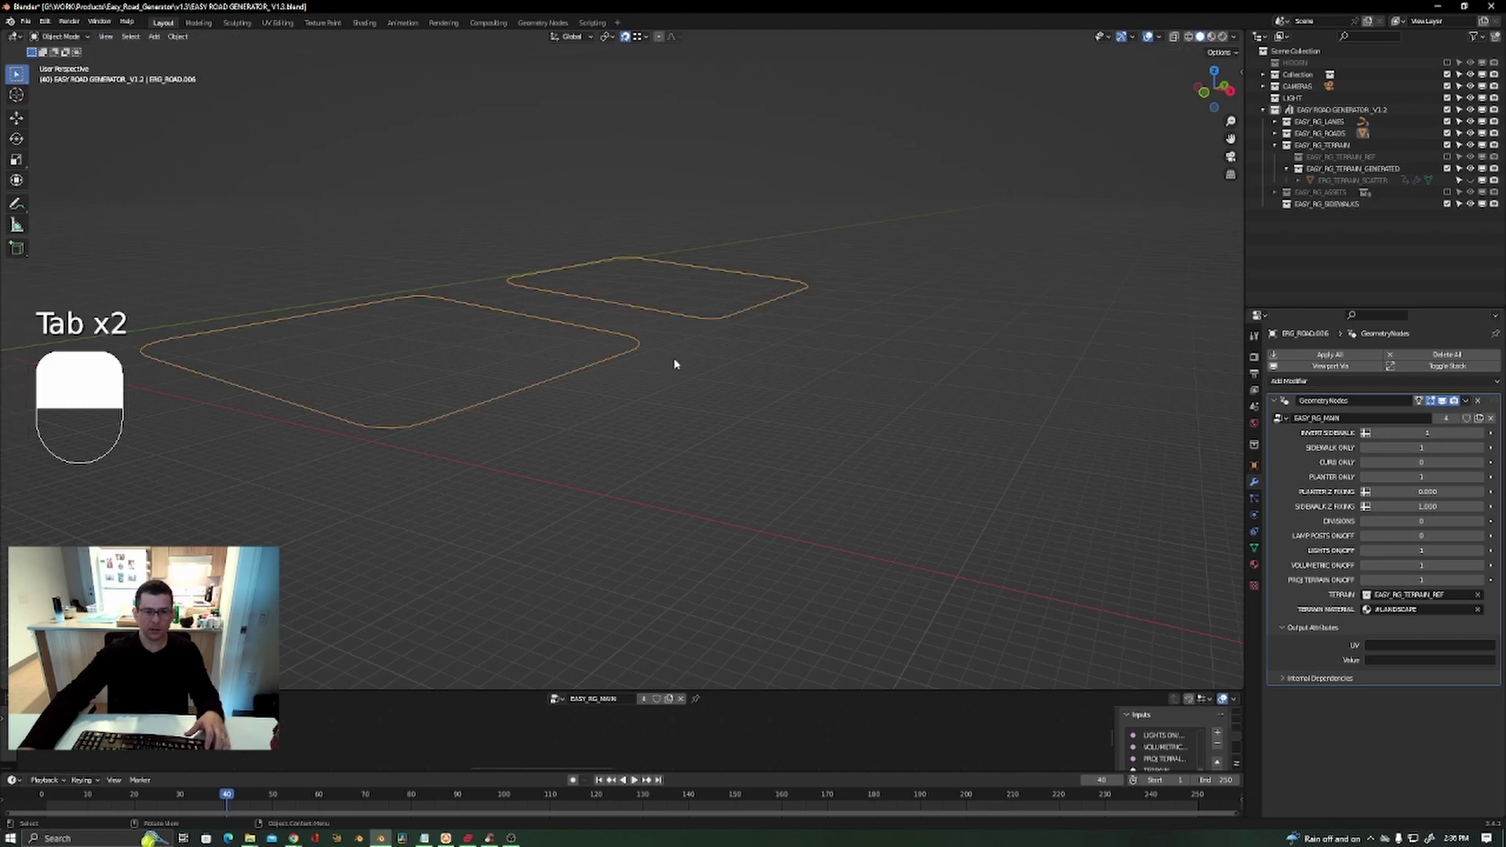
right_click(592, 351)
mouse_move(593, 351)
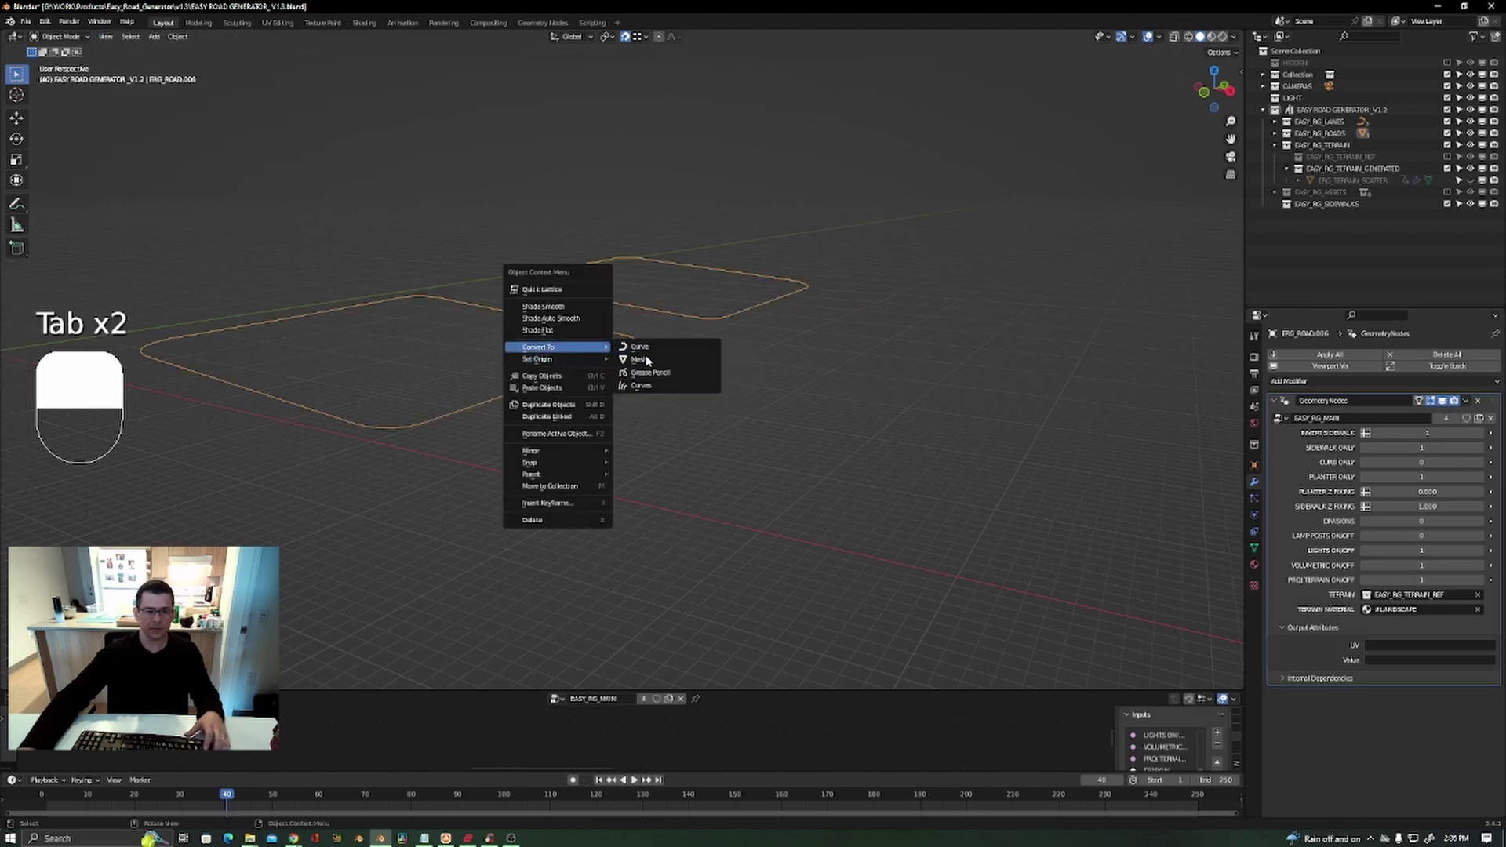
click(639, 359)
key(Tab)
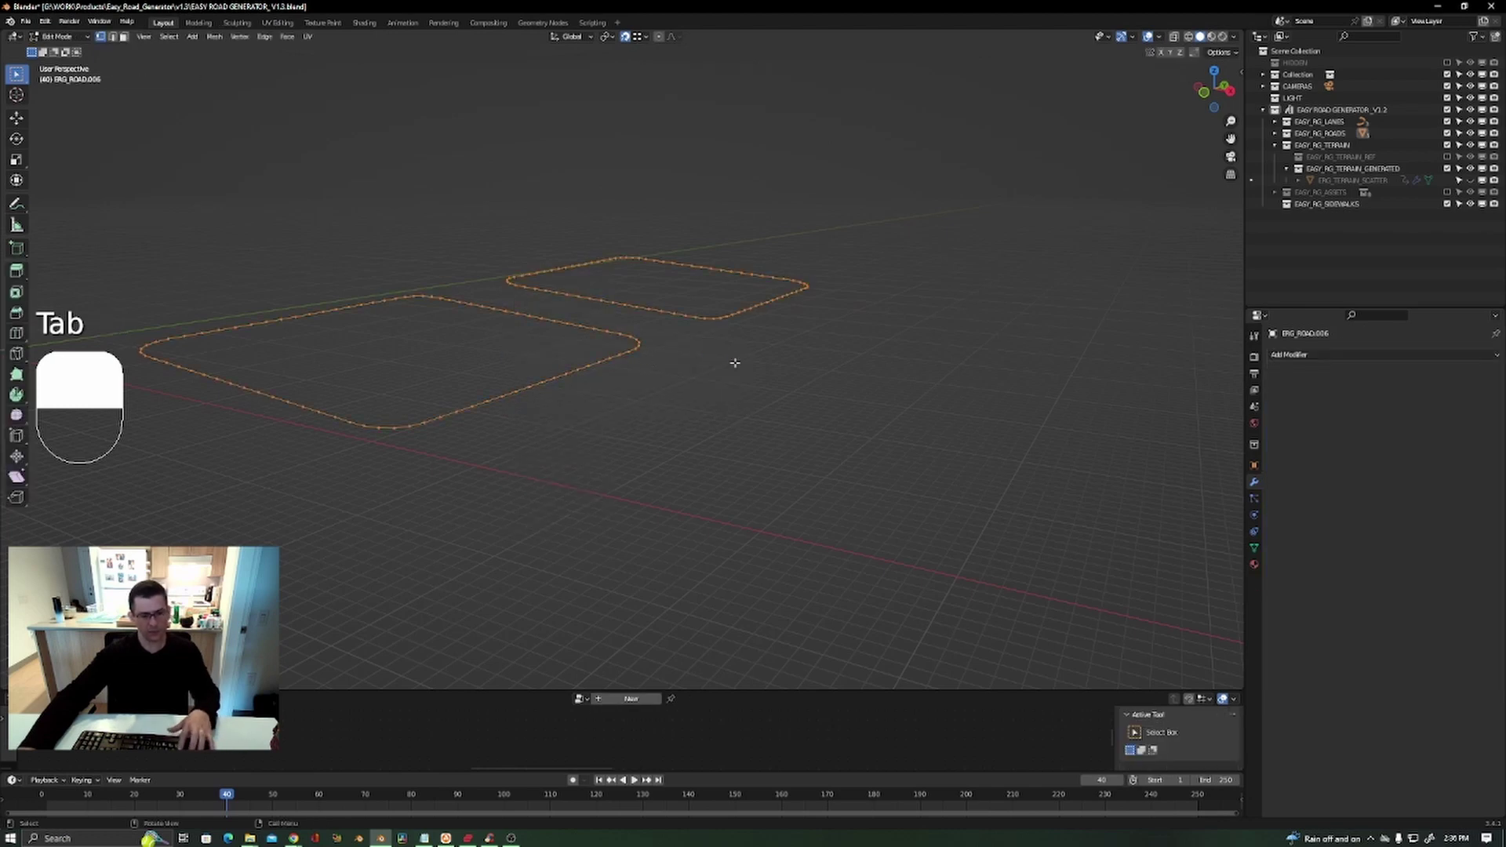
key(f)
key(Tab)
Bring back all hidden objects around the filled inner blocks and deselect them.
click(879, 182)
key(alt+h)
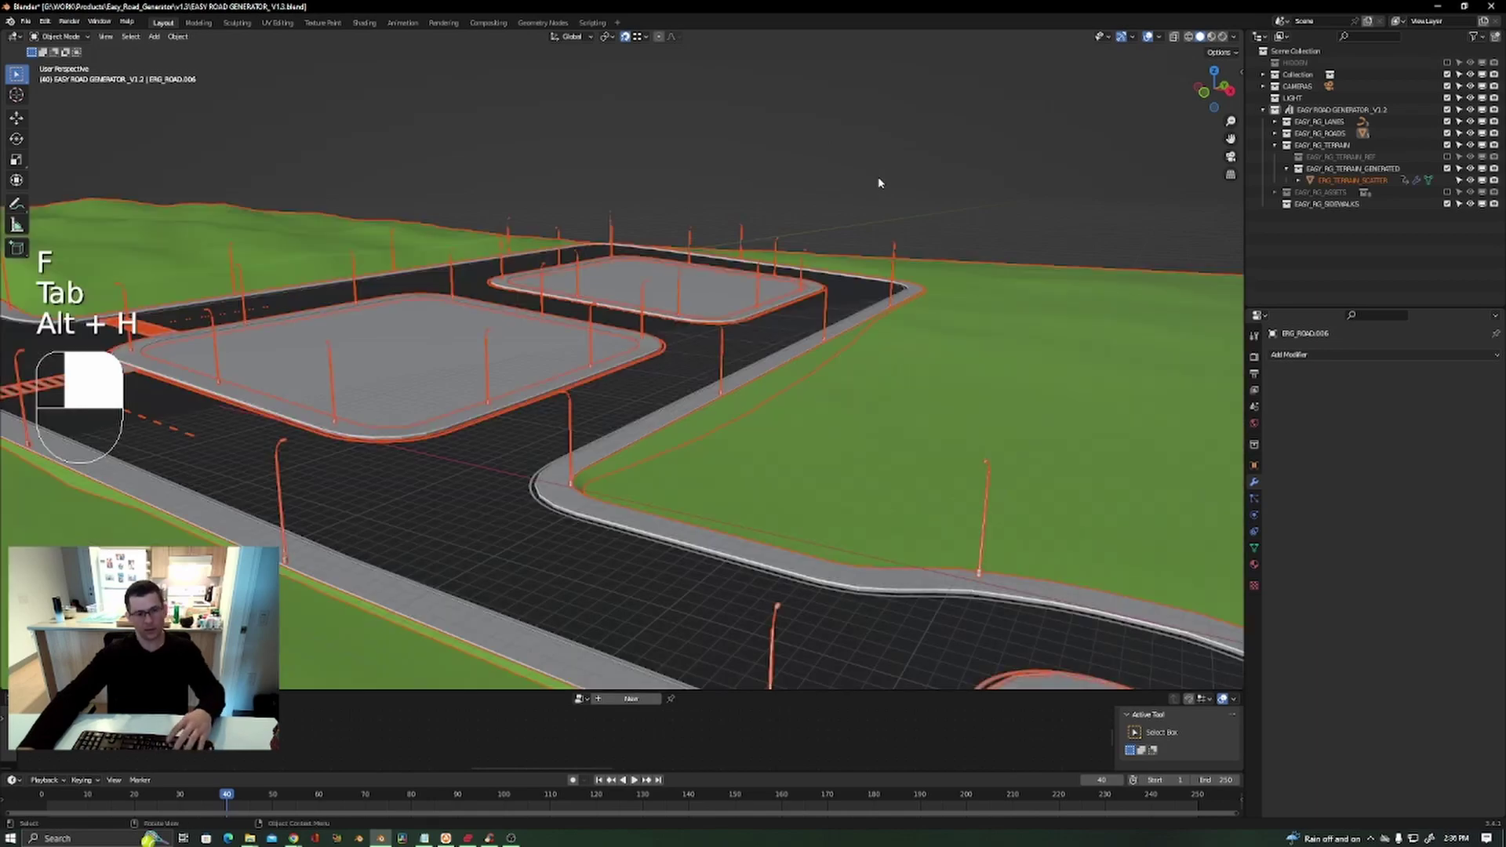
click(879, 182)
Examine how the filled inner blocks meet their sidewalks, the crosswalks and the surrounding roads.
middle_drag(880, 182, 824, 450)
scroll(541, 393, down, 3)
scroll(584, 318, up, 3)
scroll(481, 296, up, 4)
scroll(390, 280, down, 4)
middle_drag(667, 399, 834, 410)
scroll(603, 379, up, 3)
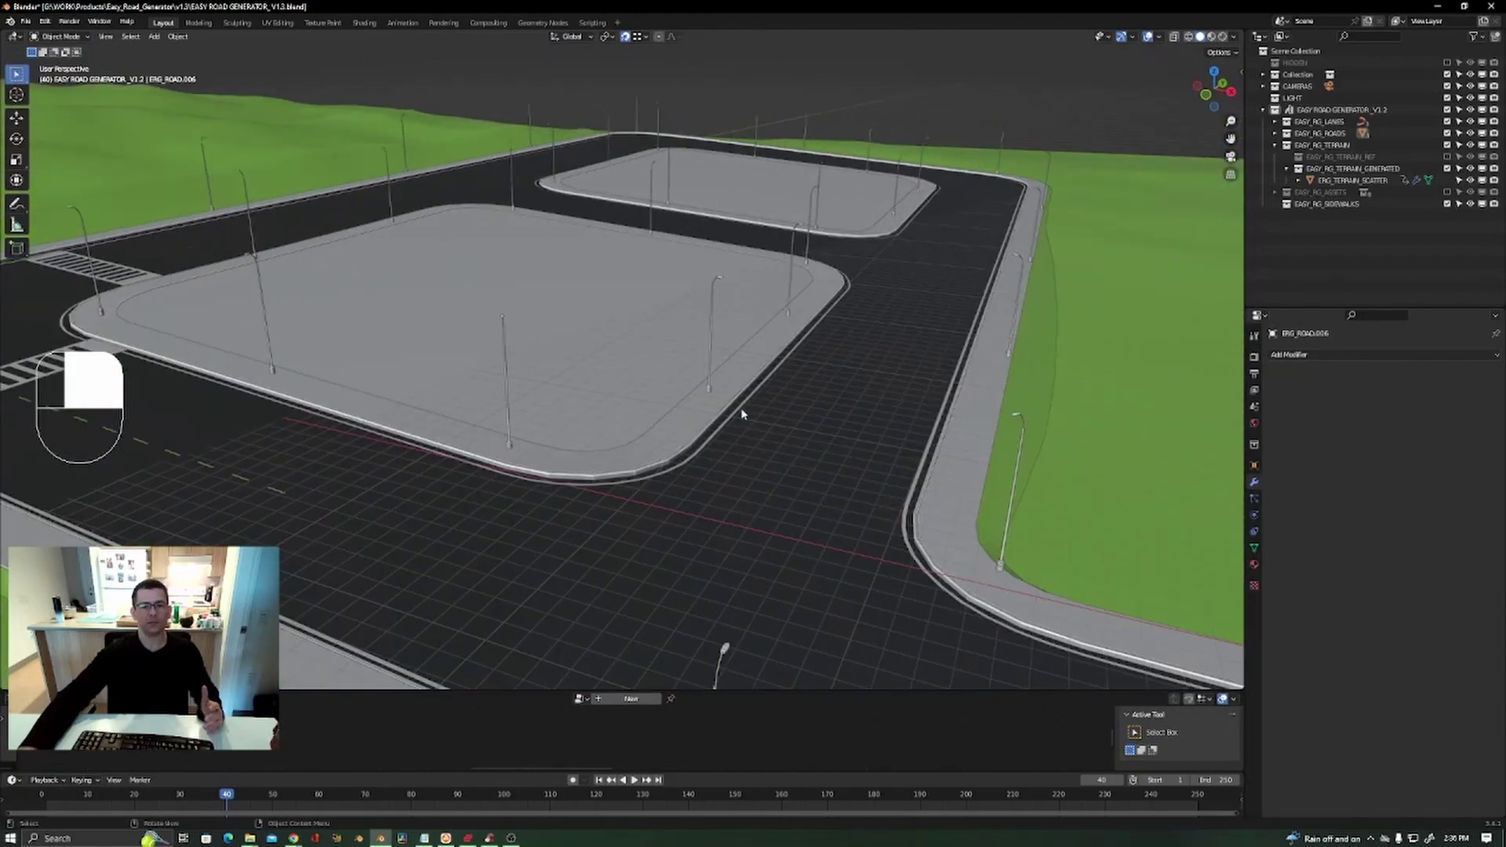
scroll(757, 399, down, 3)
shift+middle_drag(192, 343, 346, 366)
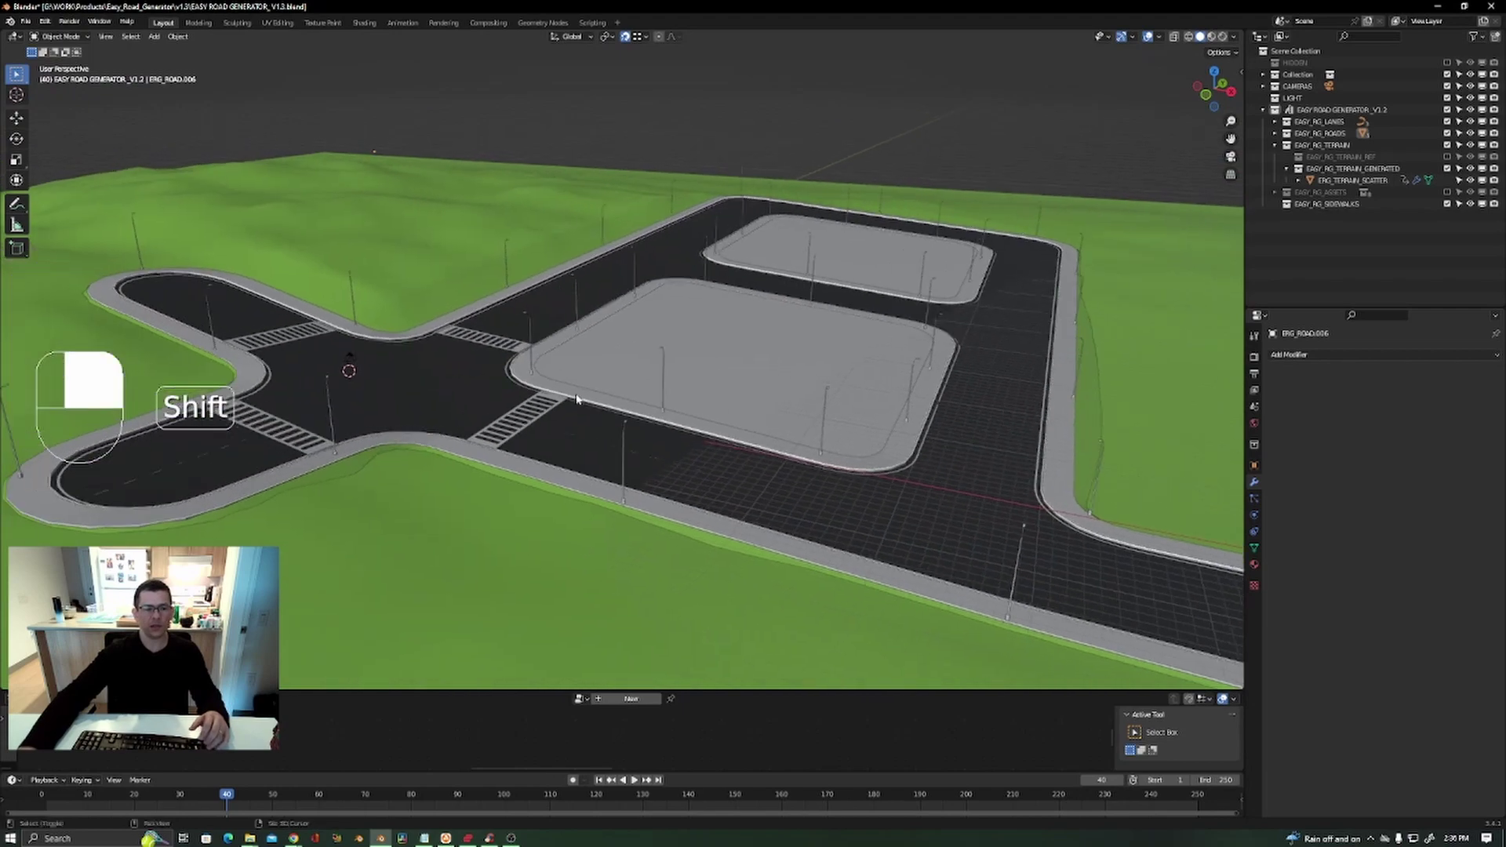
scroll(490, 345, up, 8)
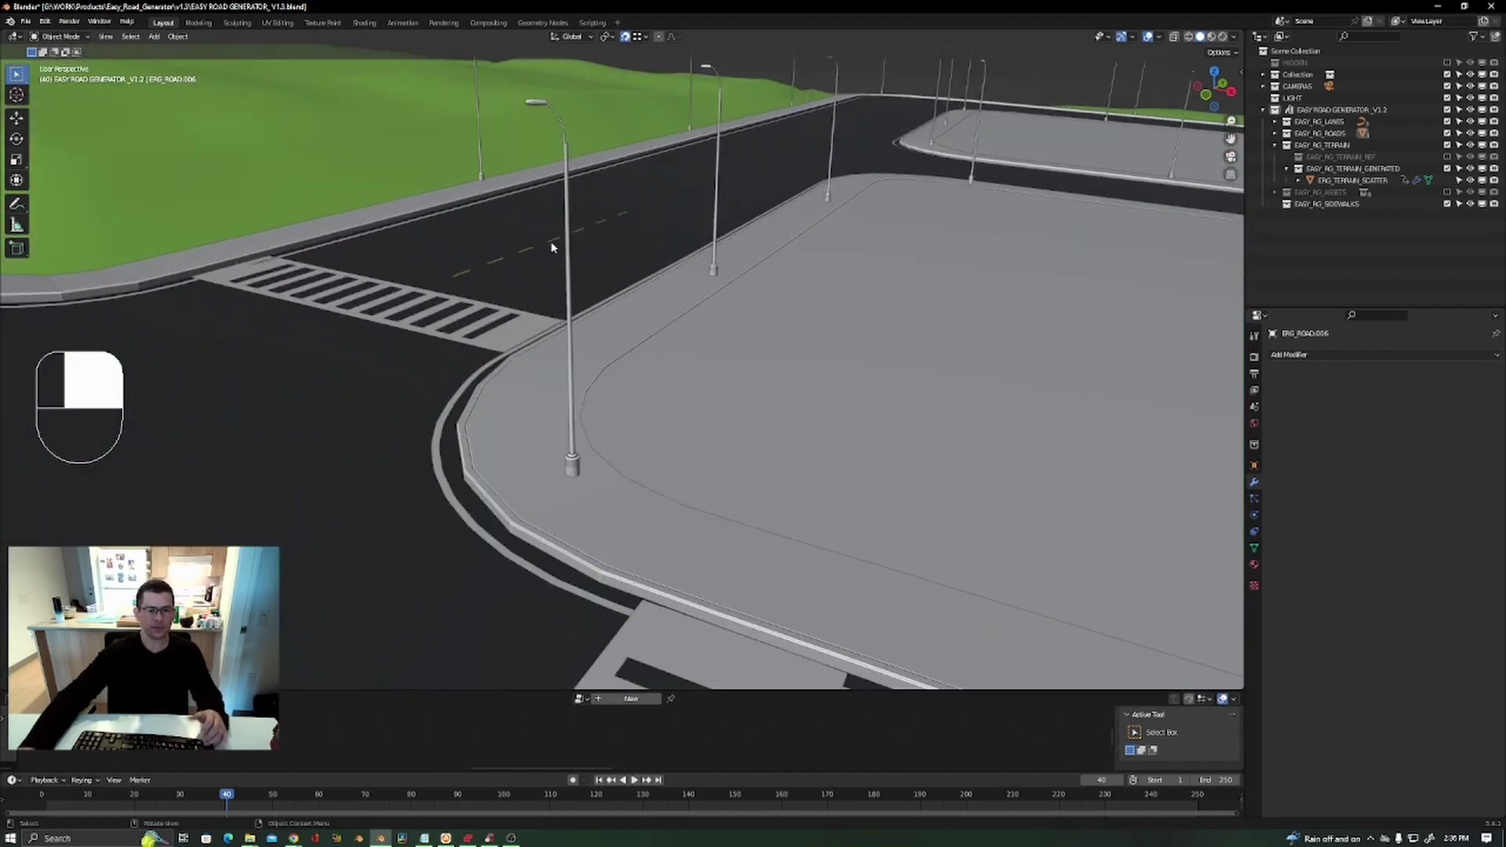
scroll(551, 247, down, 8)
shift+middle_drag(823, 360, 604, 376)
scroll(769, 372, up, 2)
shift+middle_drag(1126, 68, 1098, 118)
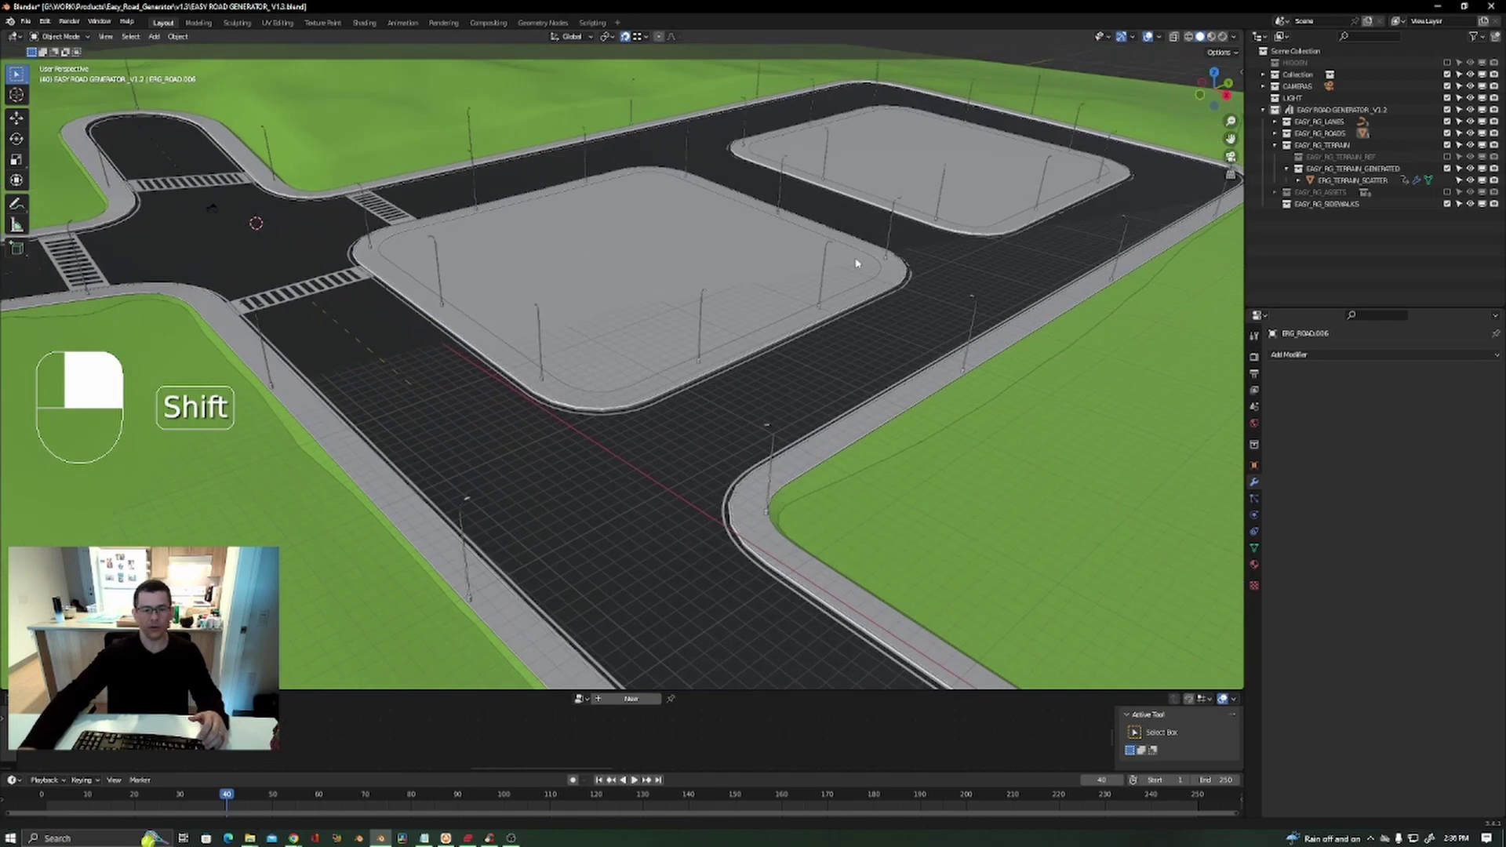
Set Divisions to 1 on the inner sidewalk blocks.
scroll(614, 421, up, 3)
click(613, 422)
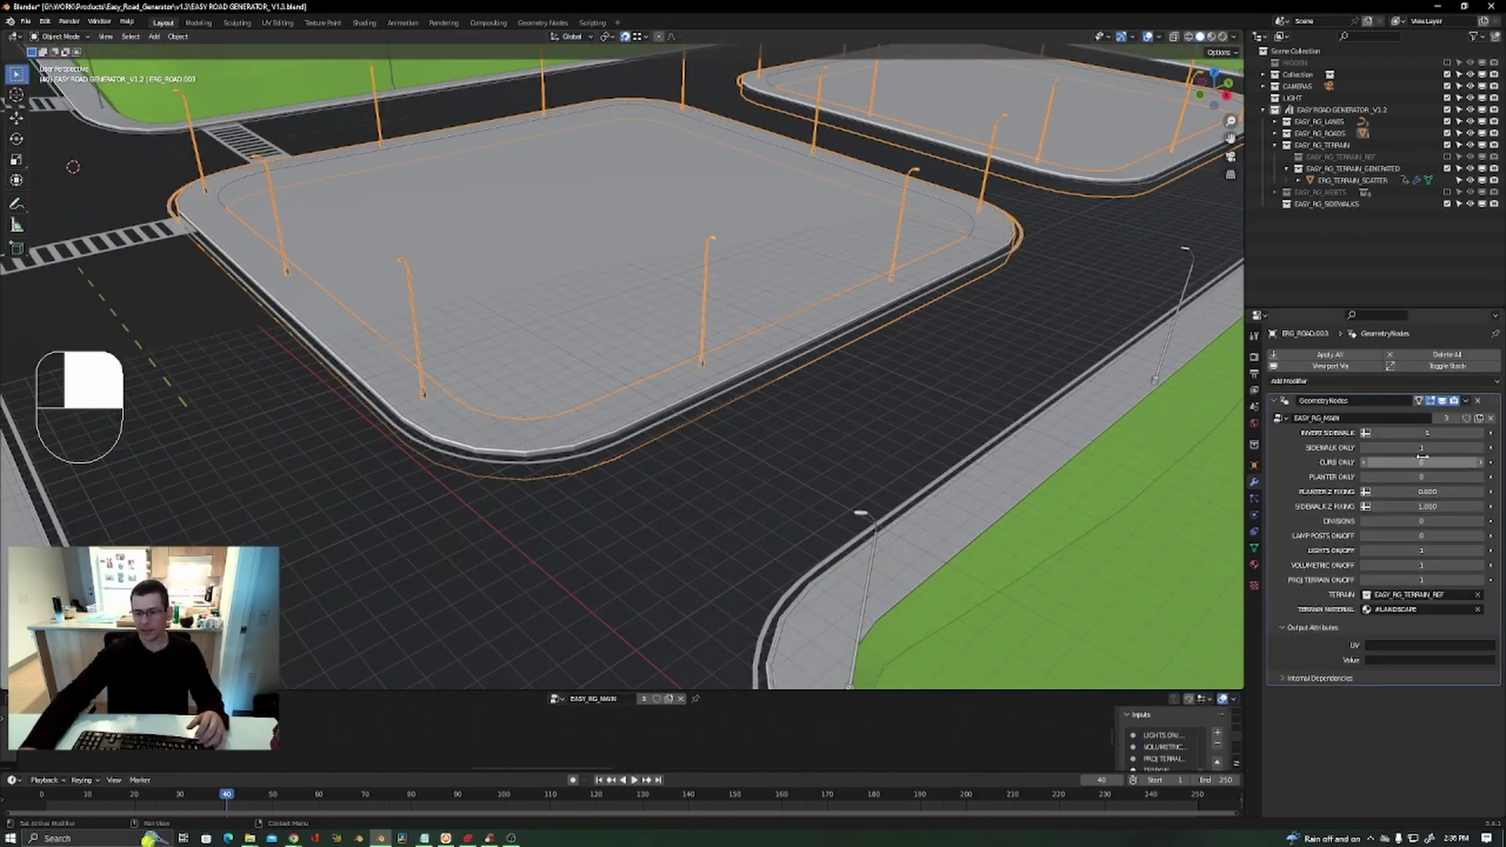
click(1403, 521)
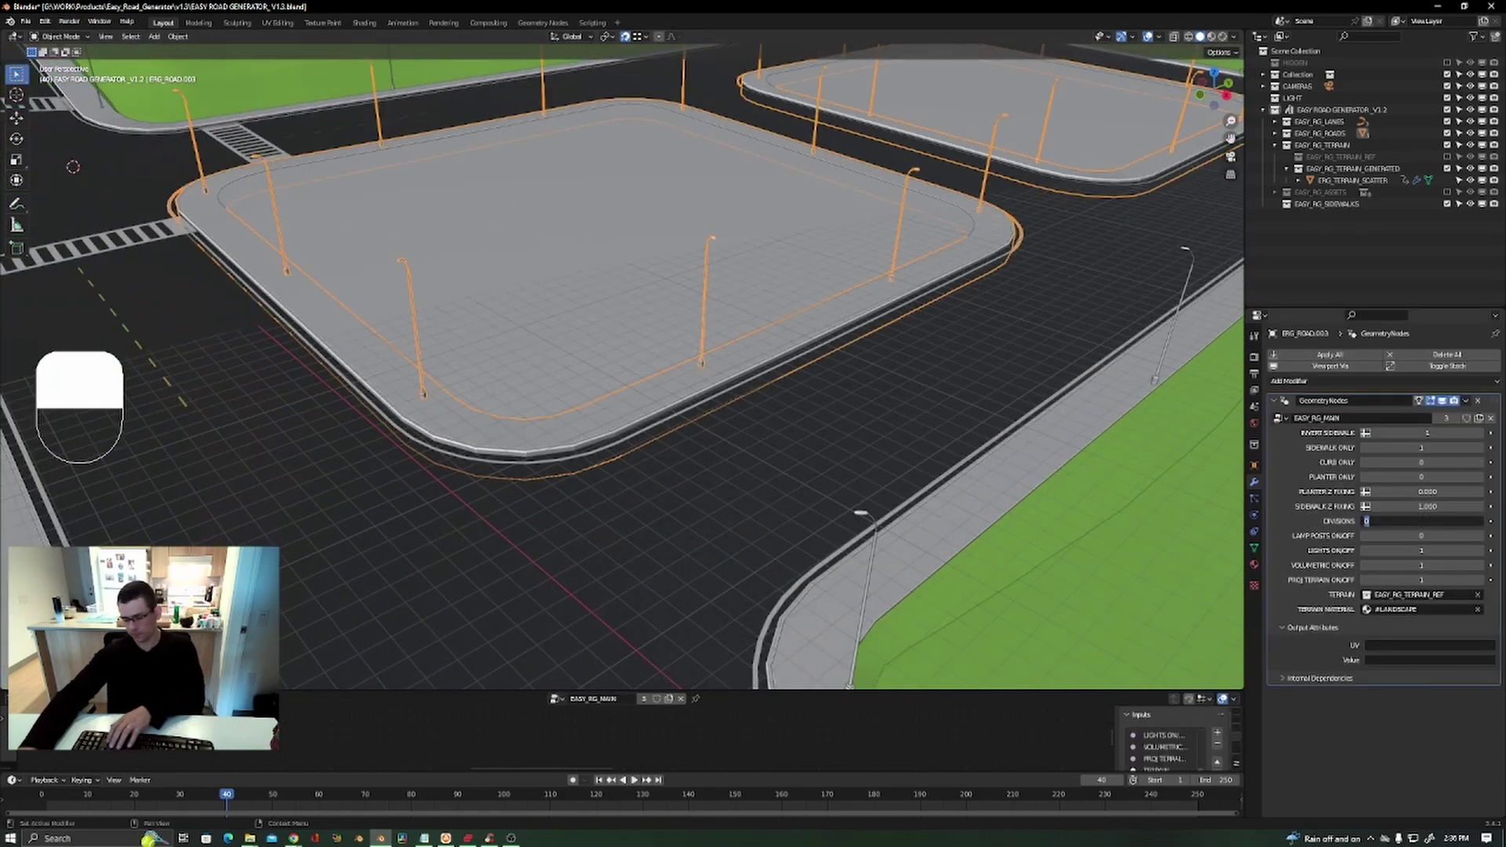
text(1)
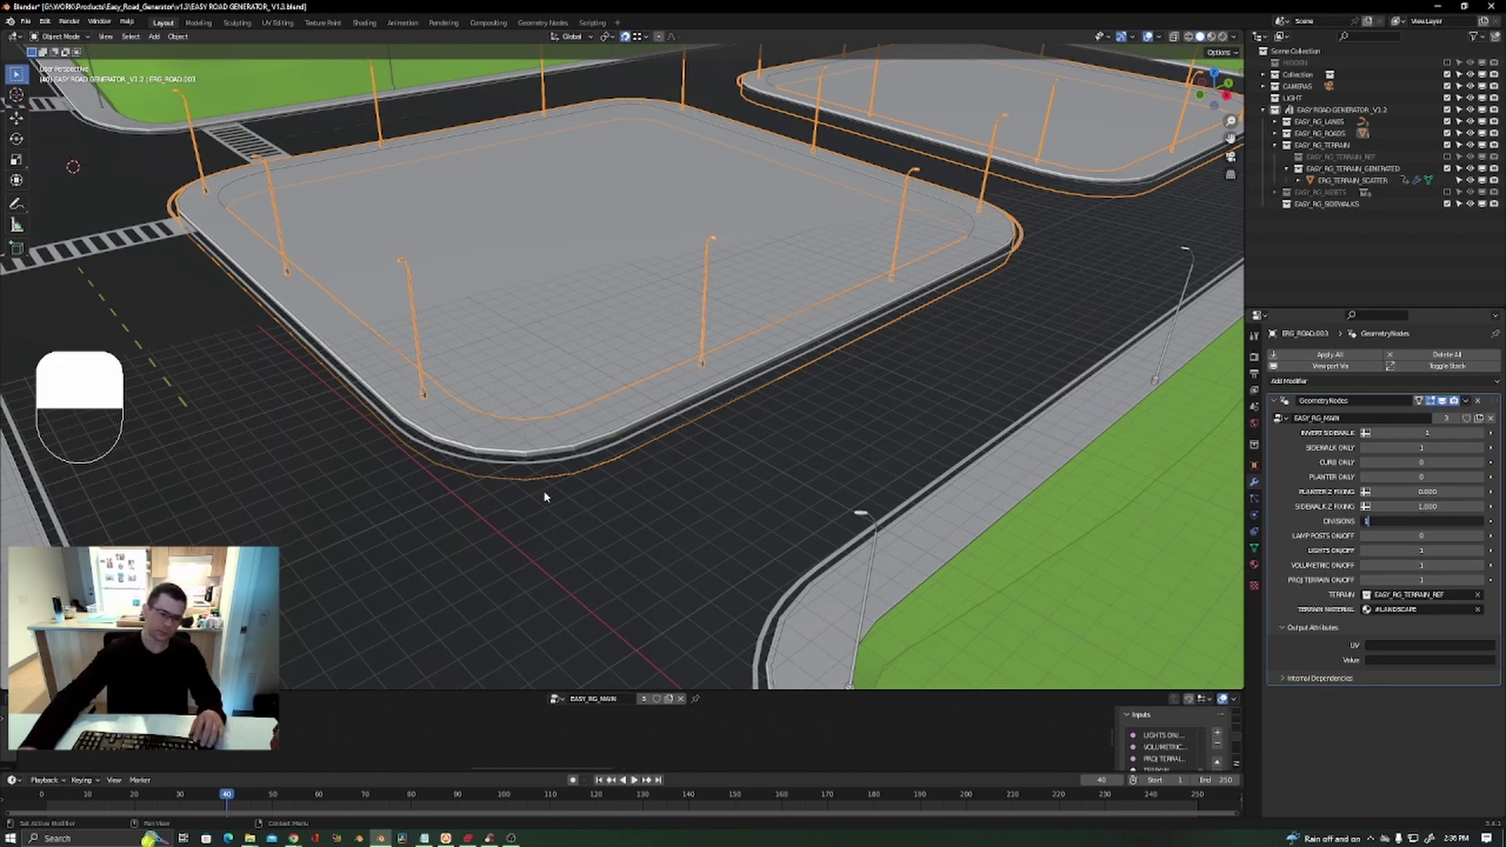
click(538, 430)
scroll(537, 433, up, 4)
scroll(534, 437, down, 6)
shift+middle_drag(444, 500, 512, 440)
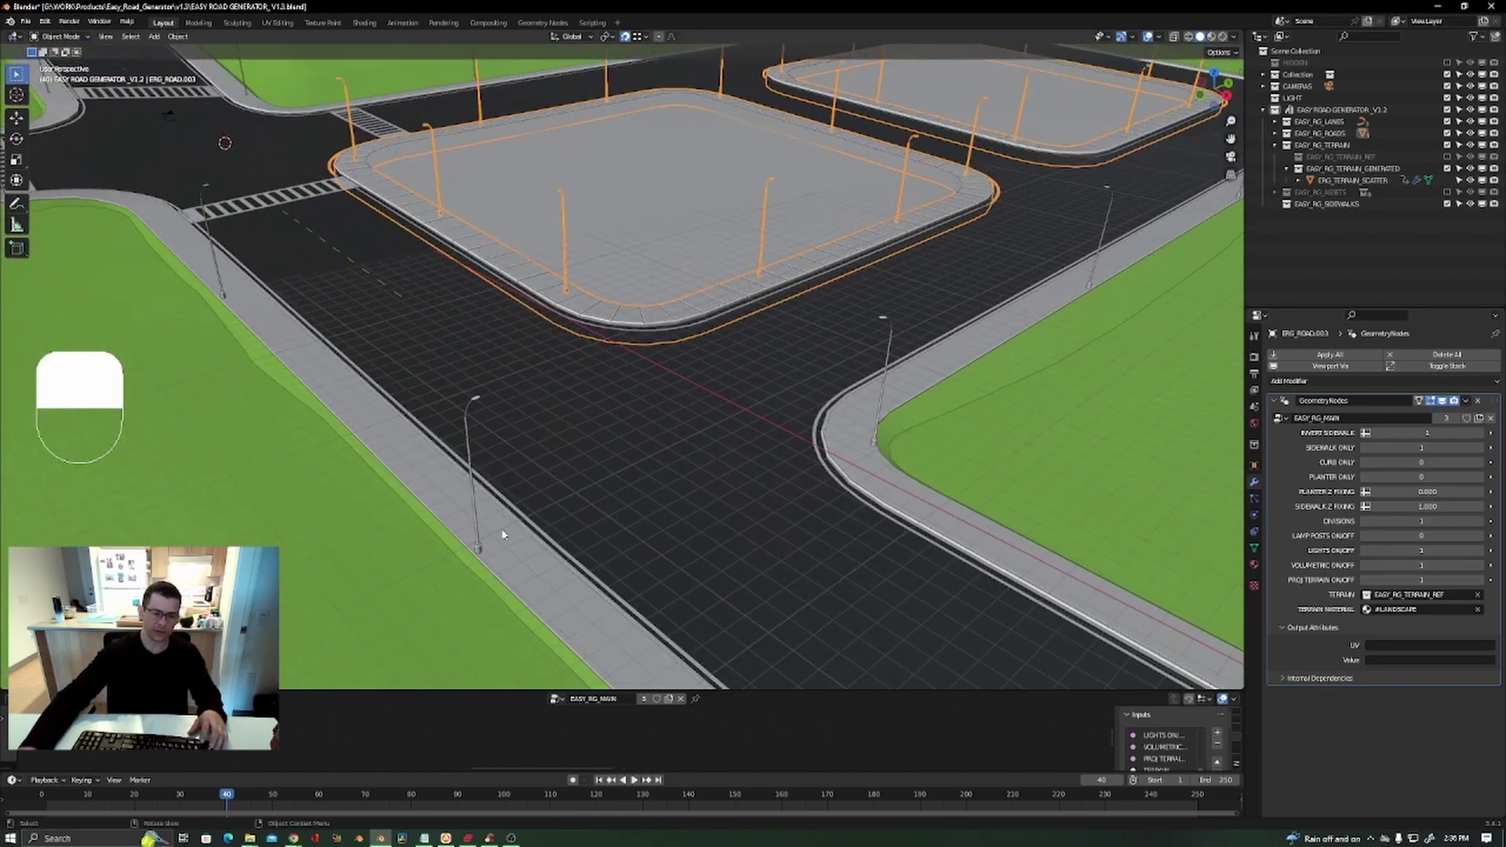
Set Divisions to 1 on the outer road's sidewalk.
click(1198, 444)
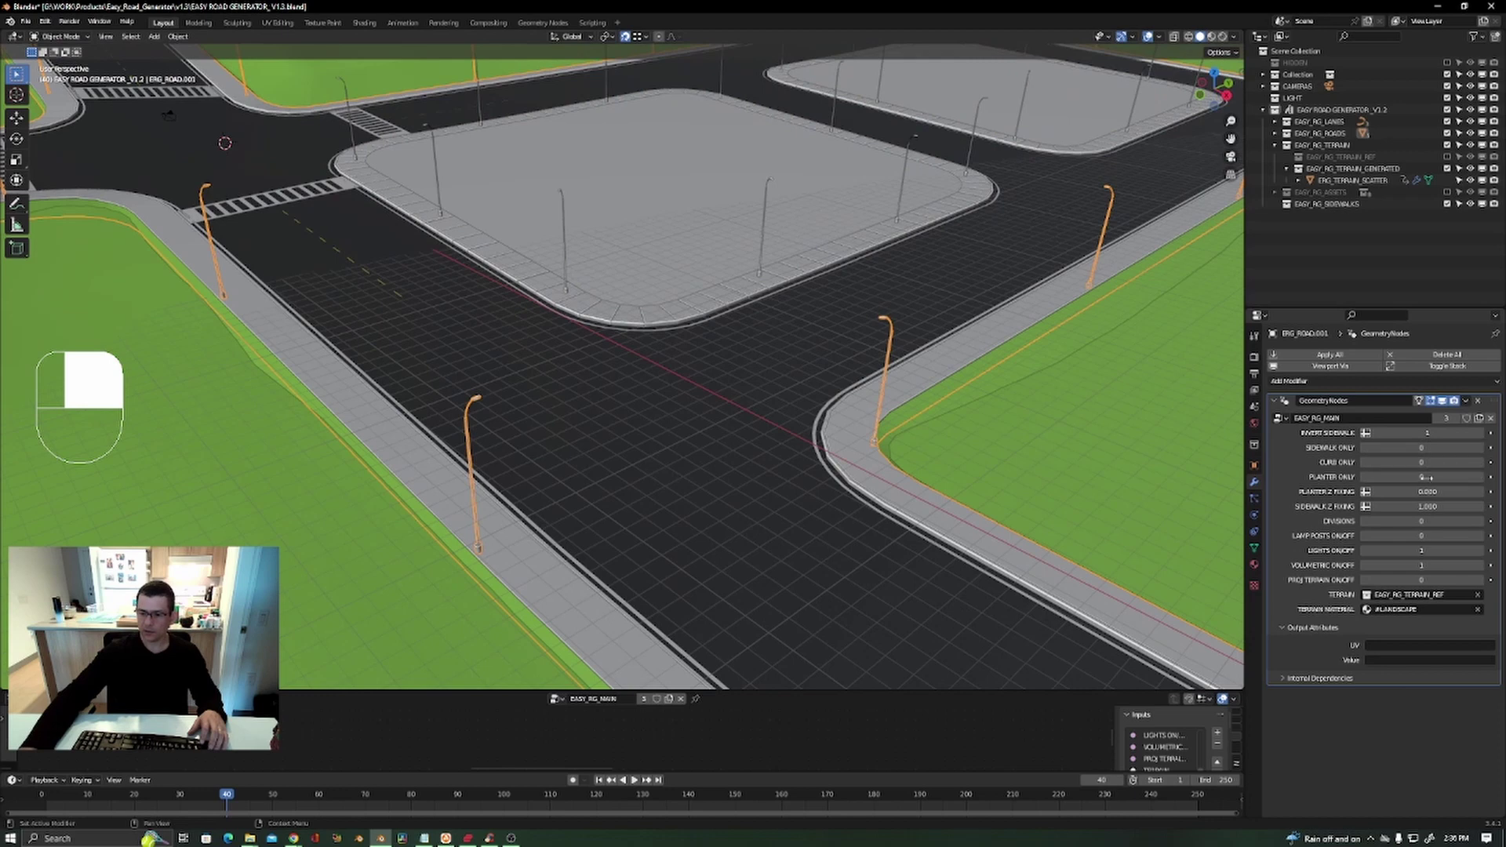
click(1423, 520)
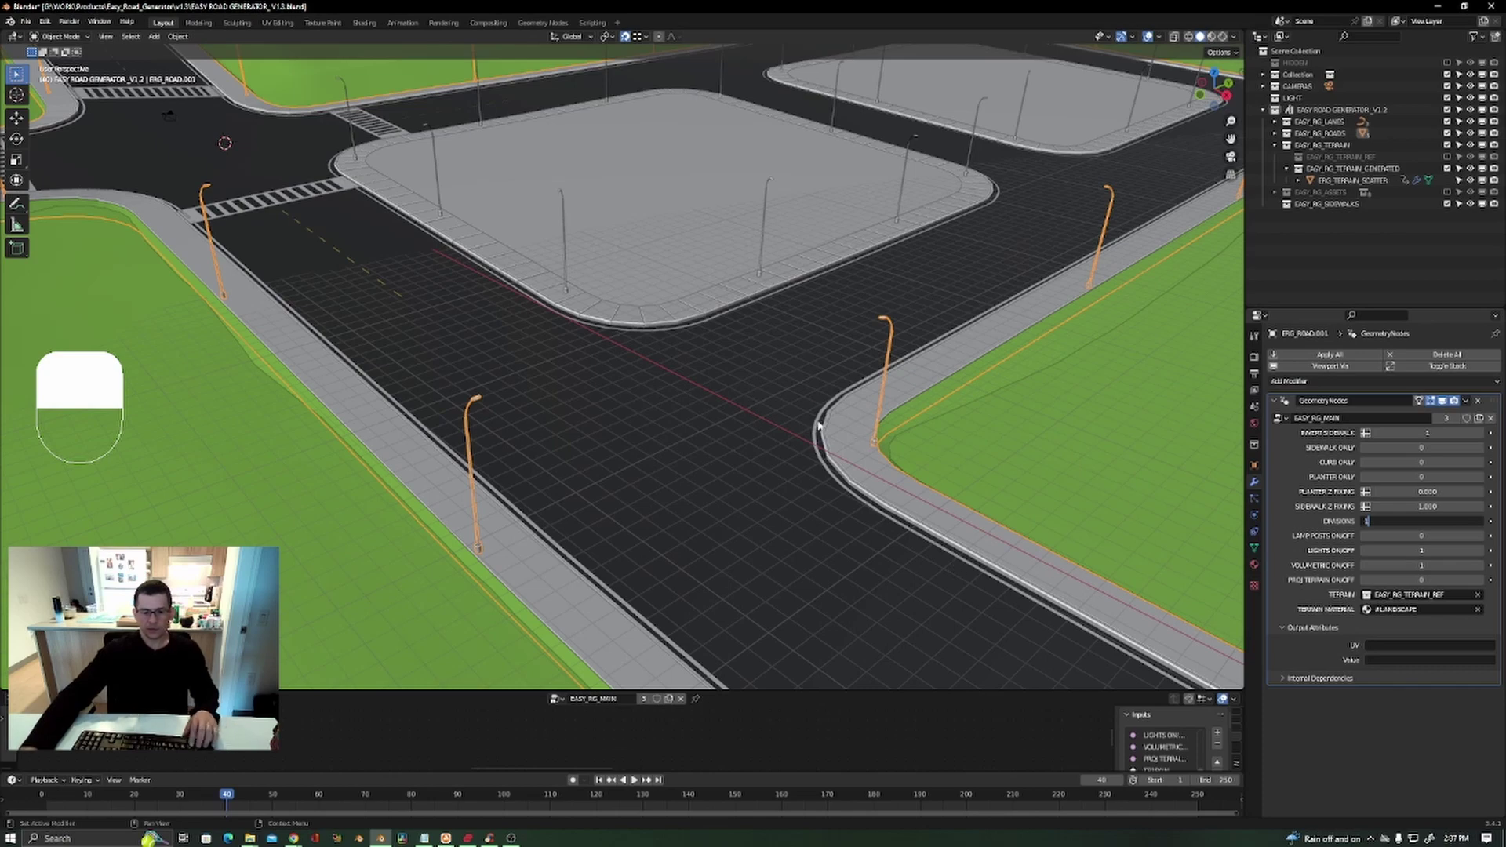
scroll(673, 439, down, 3)
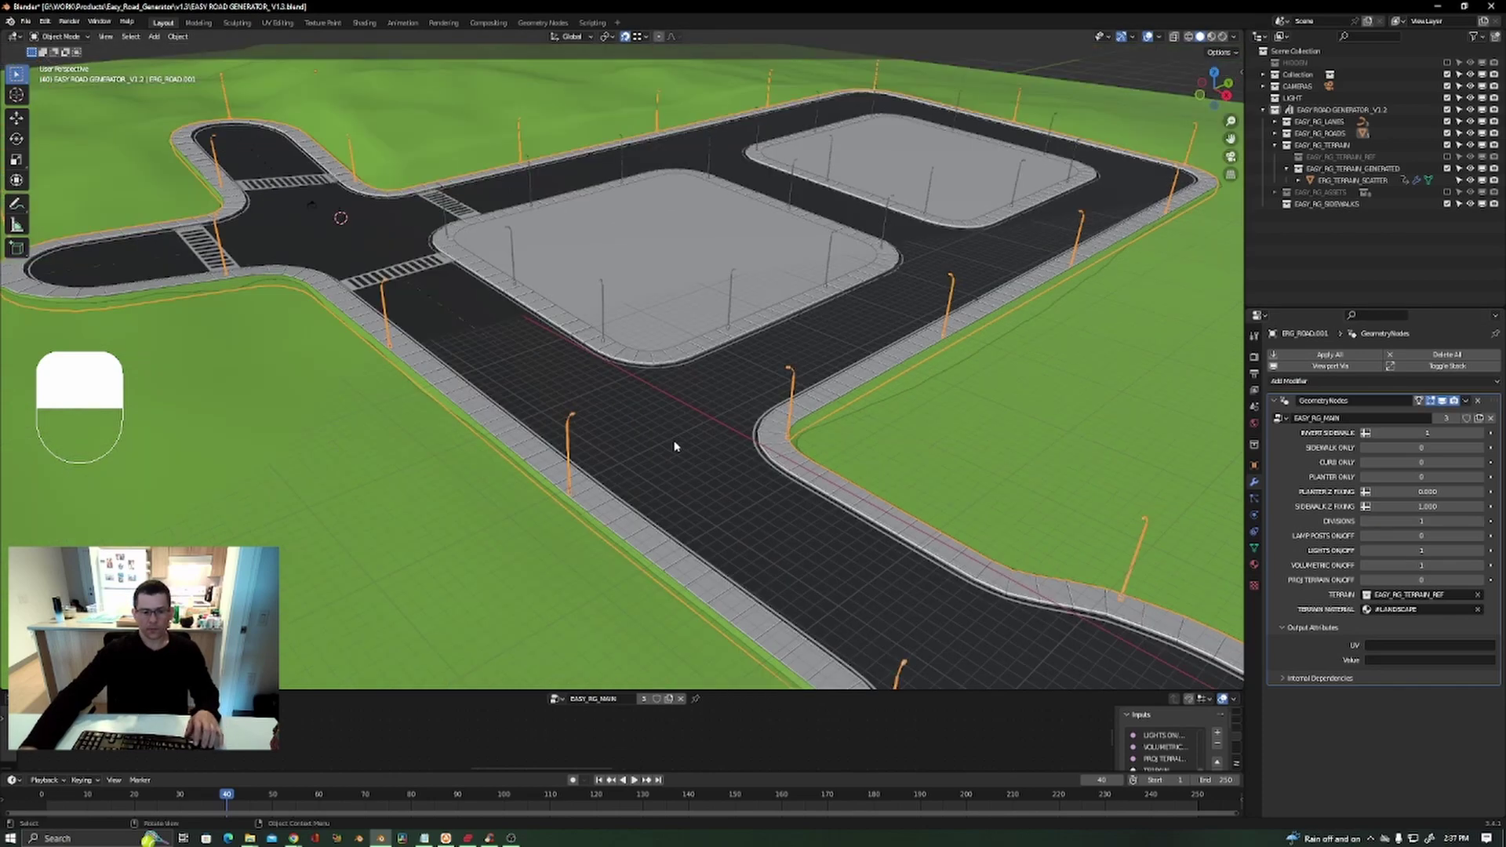
Set Divisions to 1 on the cul-de-sac curb island.
shift+middle_drag(675, 447, 474, 313)
scroll(497, 393, up, 5)
middle_drag(455, 417, 427, 253)
click(466, 381)
scroll(652, 459, up, 3)
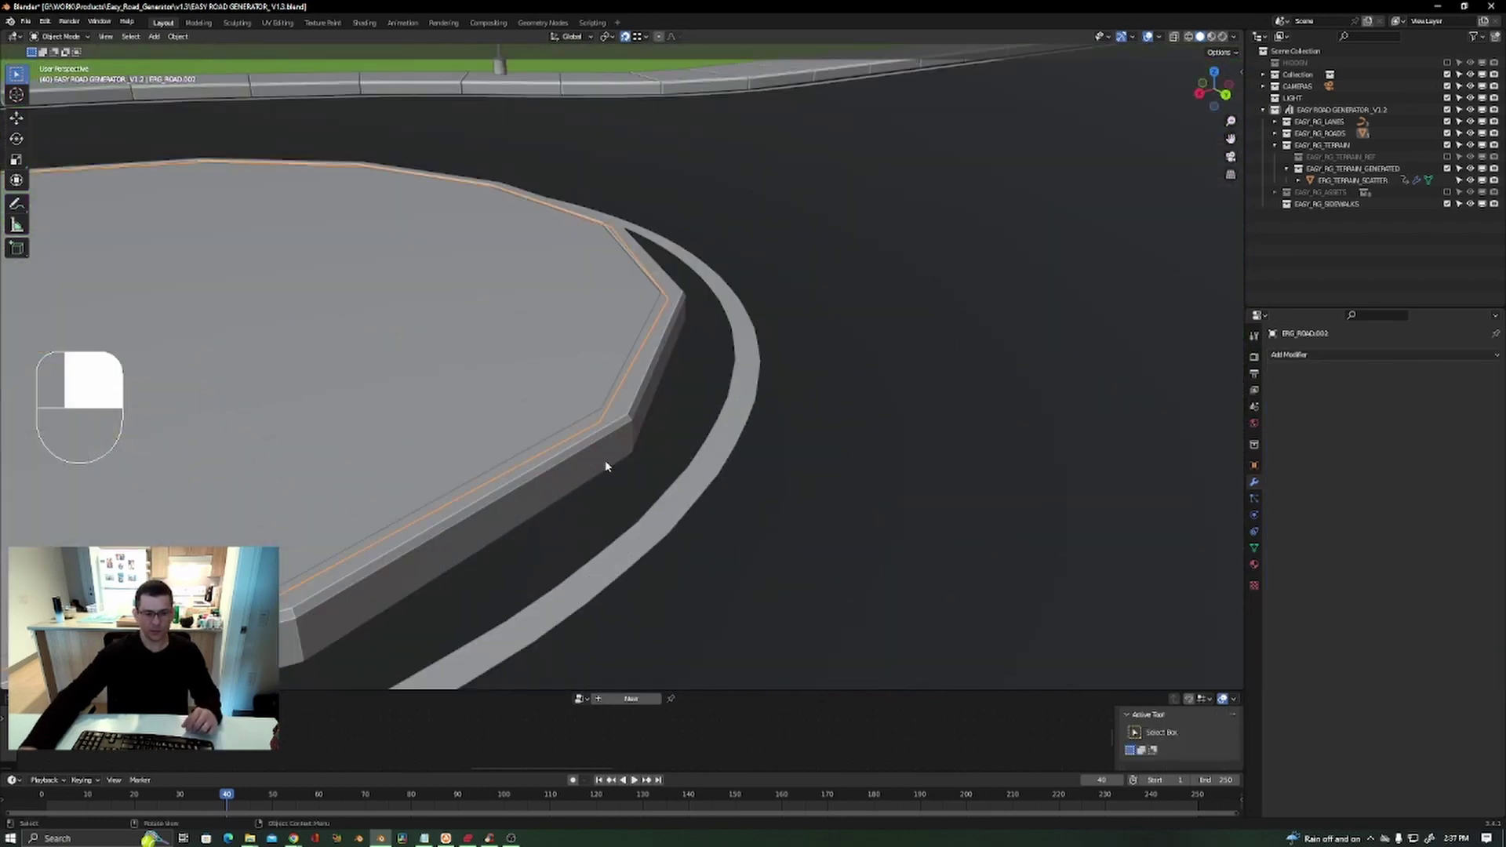
click(713, 411)
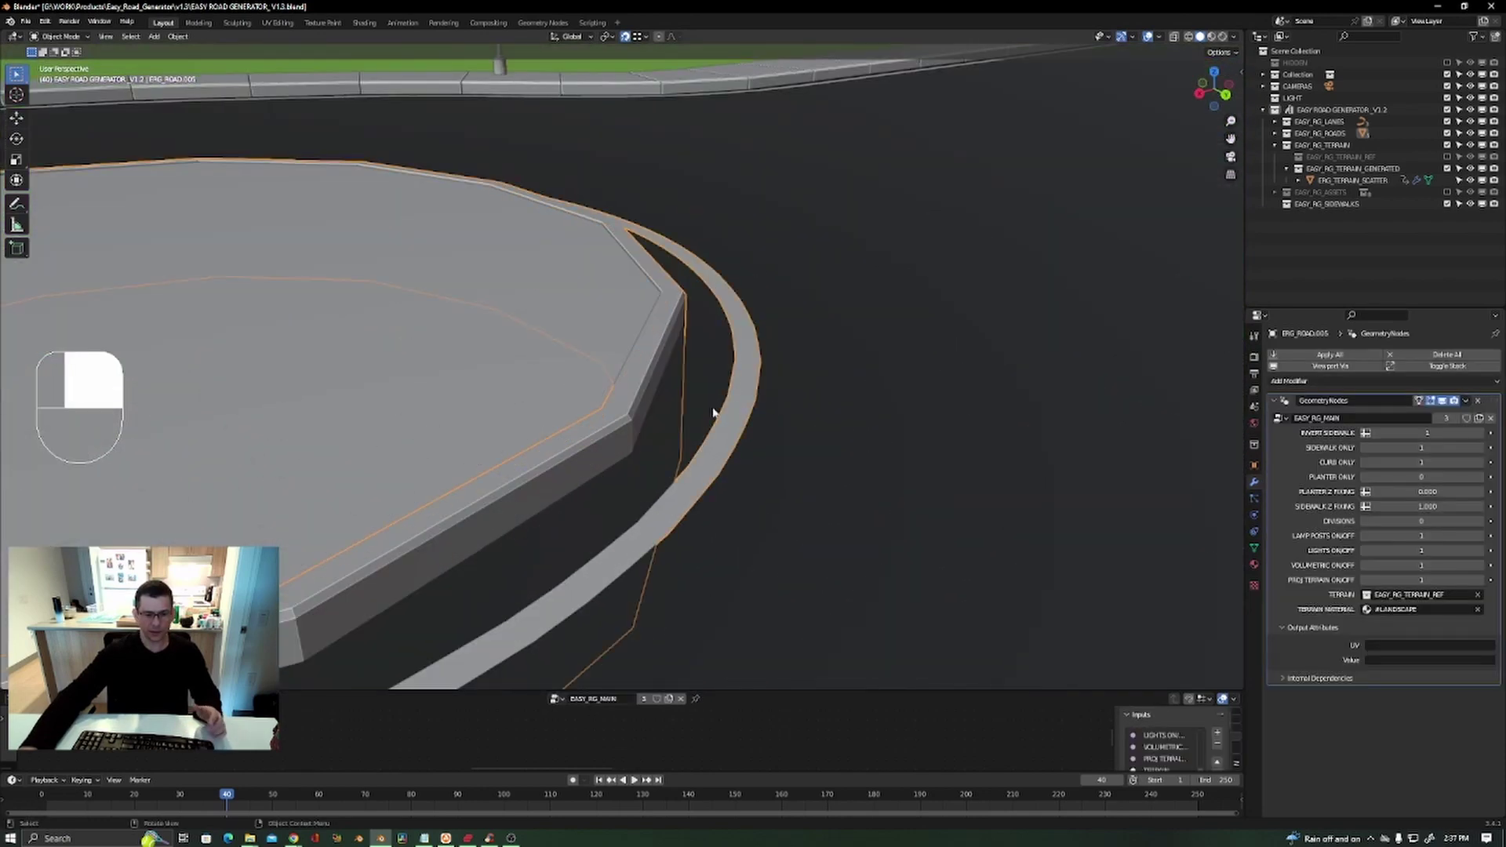
double_click(1424, 522)
key(Return)
scroll(639, 412, down, 4)
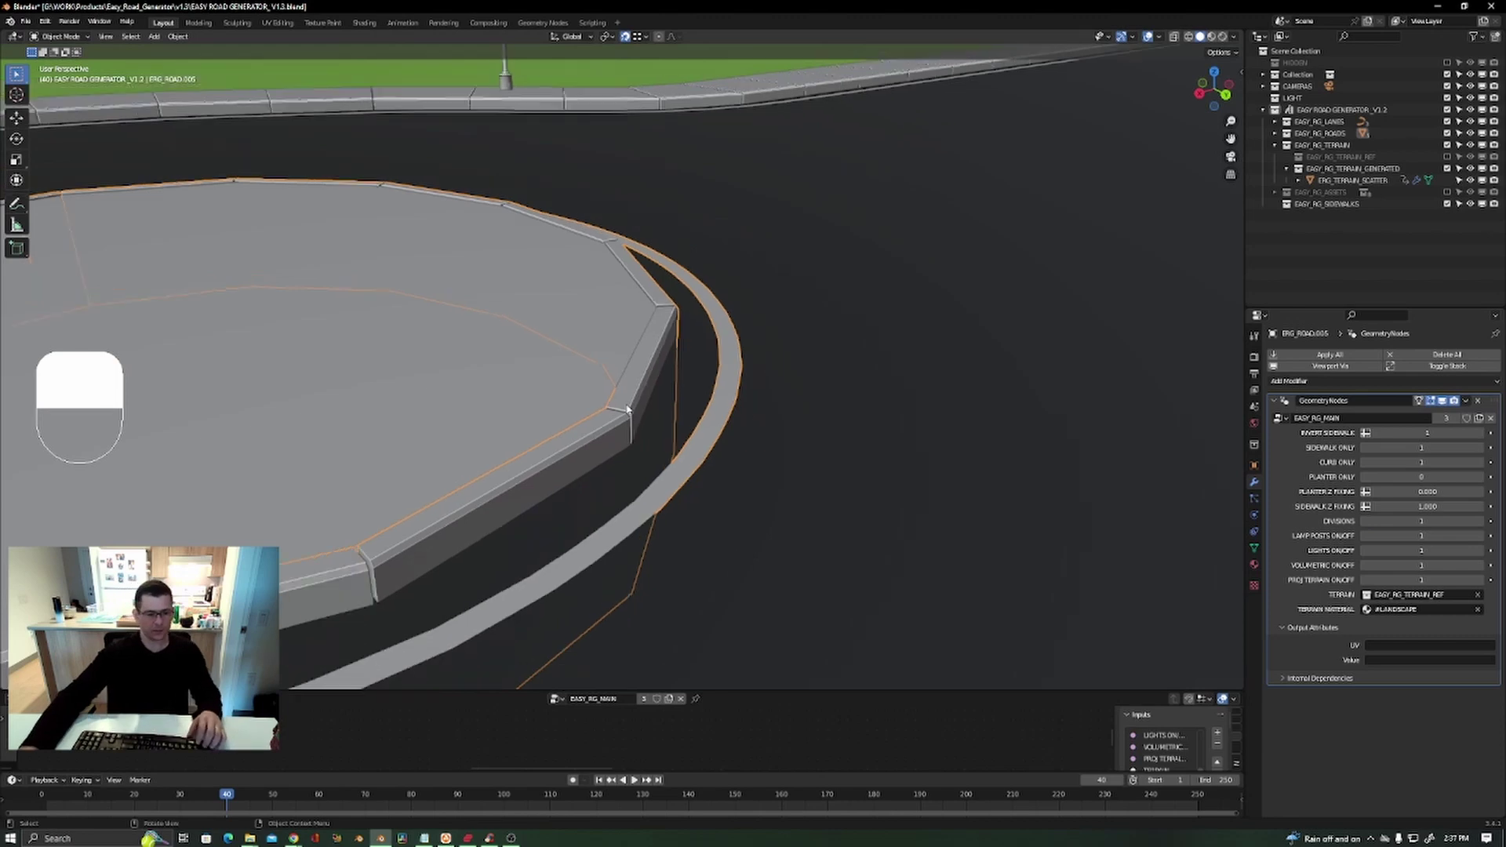
Assign the existing #LANDSCAPE material to the filled surfaces of the inner blocks.
middle_drag(504, 471, 817, 209)
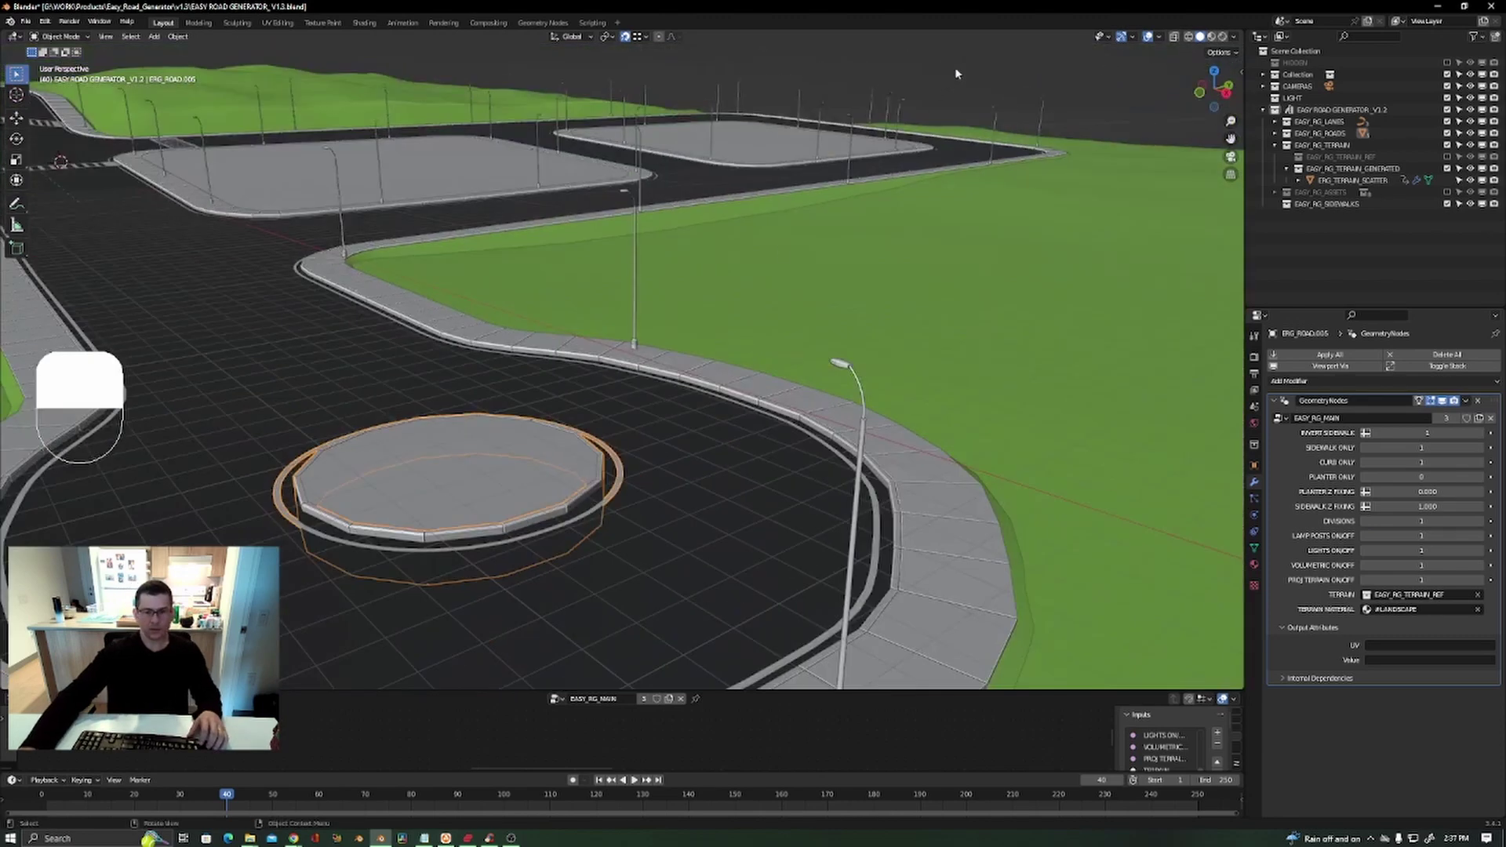
shift+middle_drag(408, 168, 484, 168)
click(538, 181)
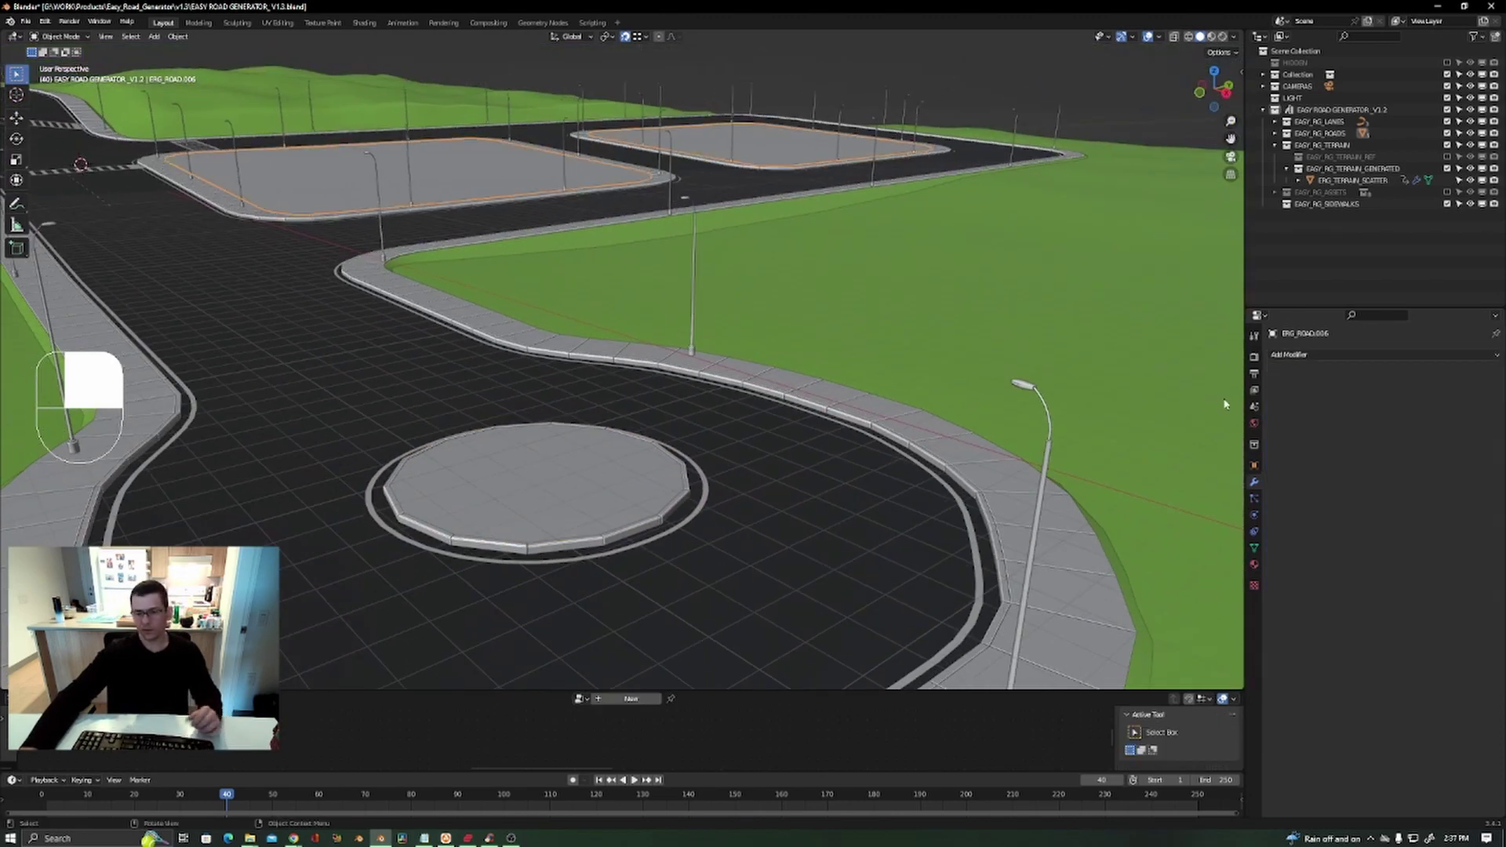
click(1254, 565)
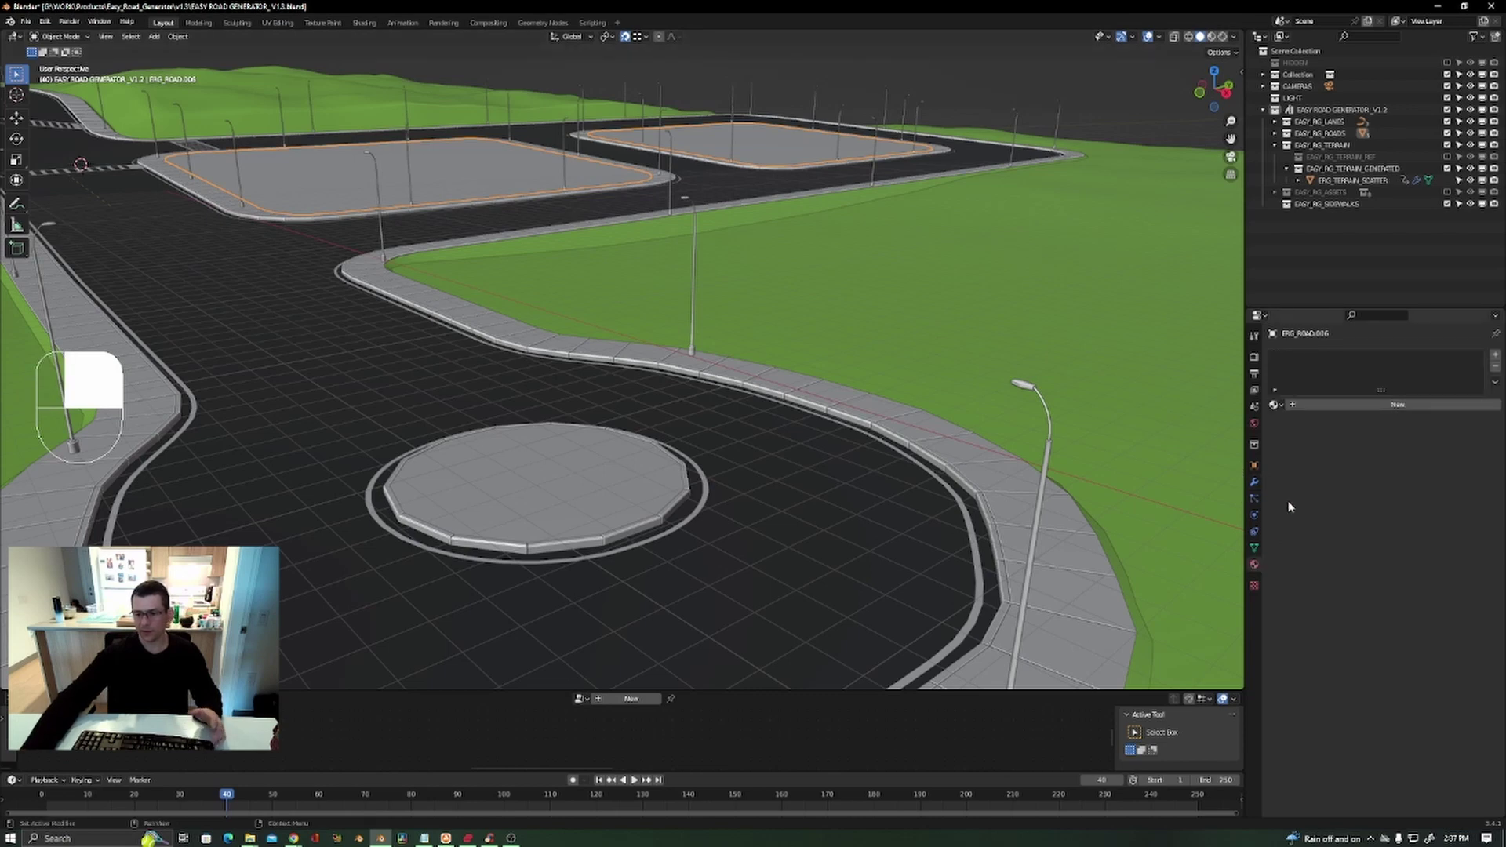
click(1274, 404)
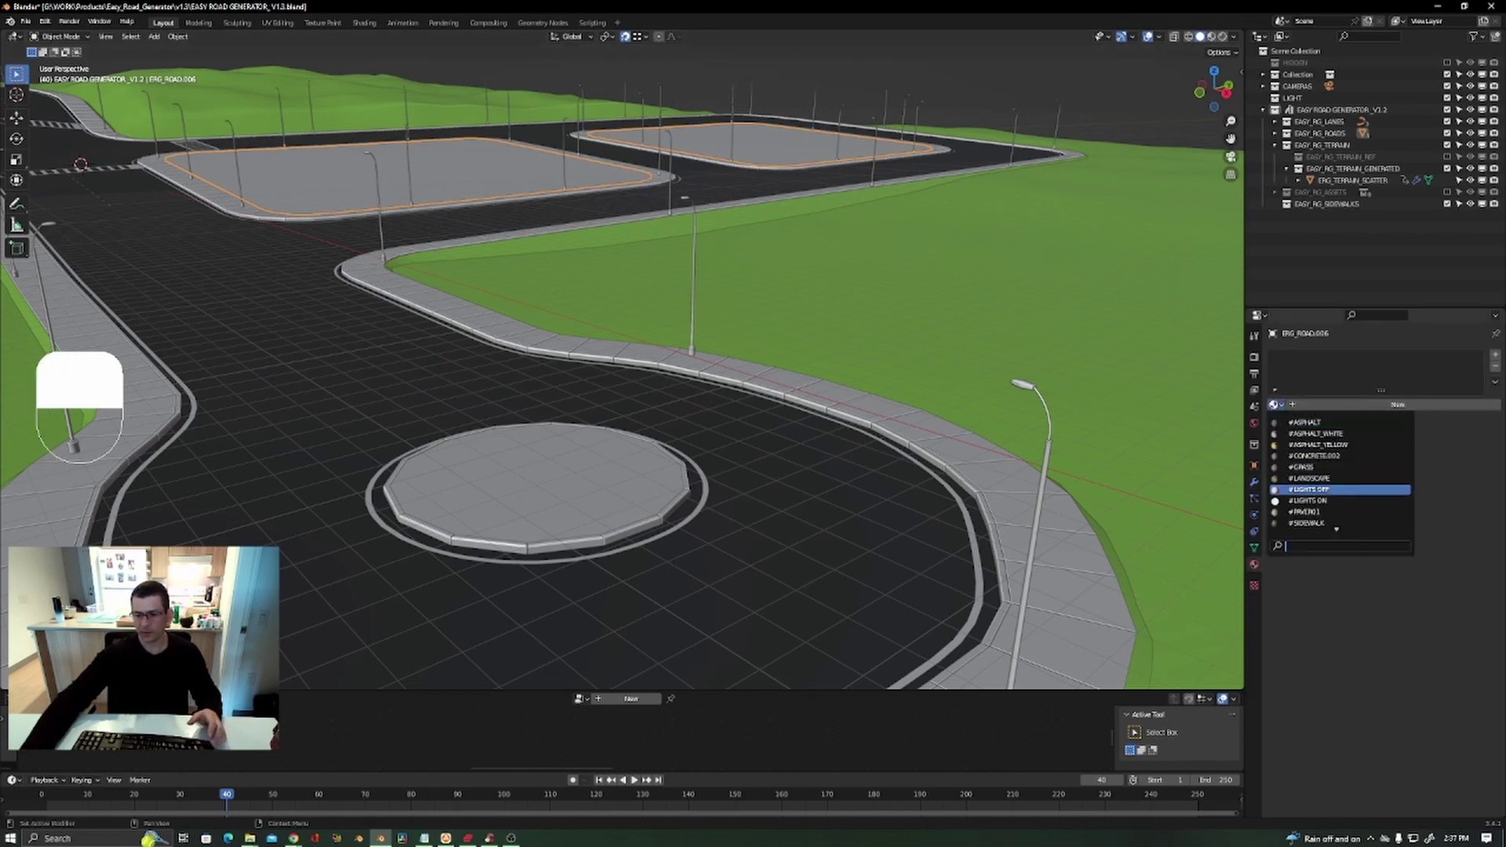
click(1308, 477)
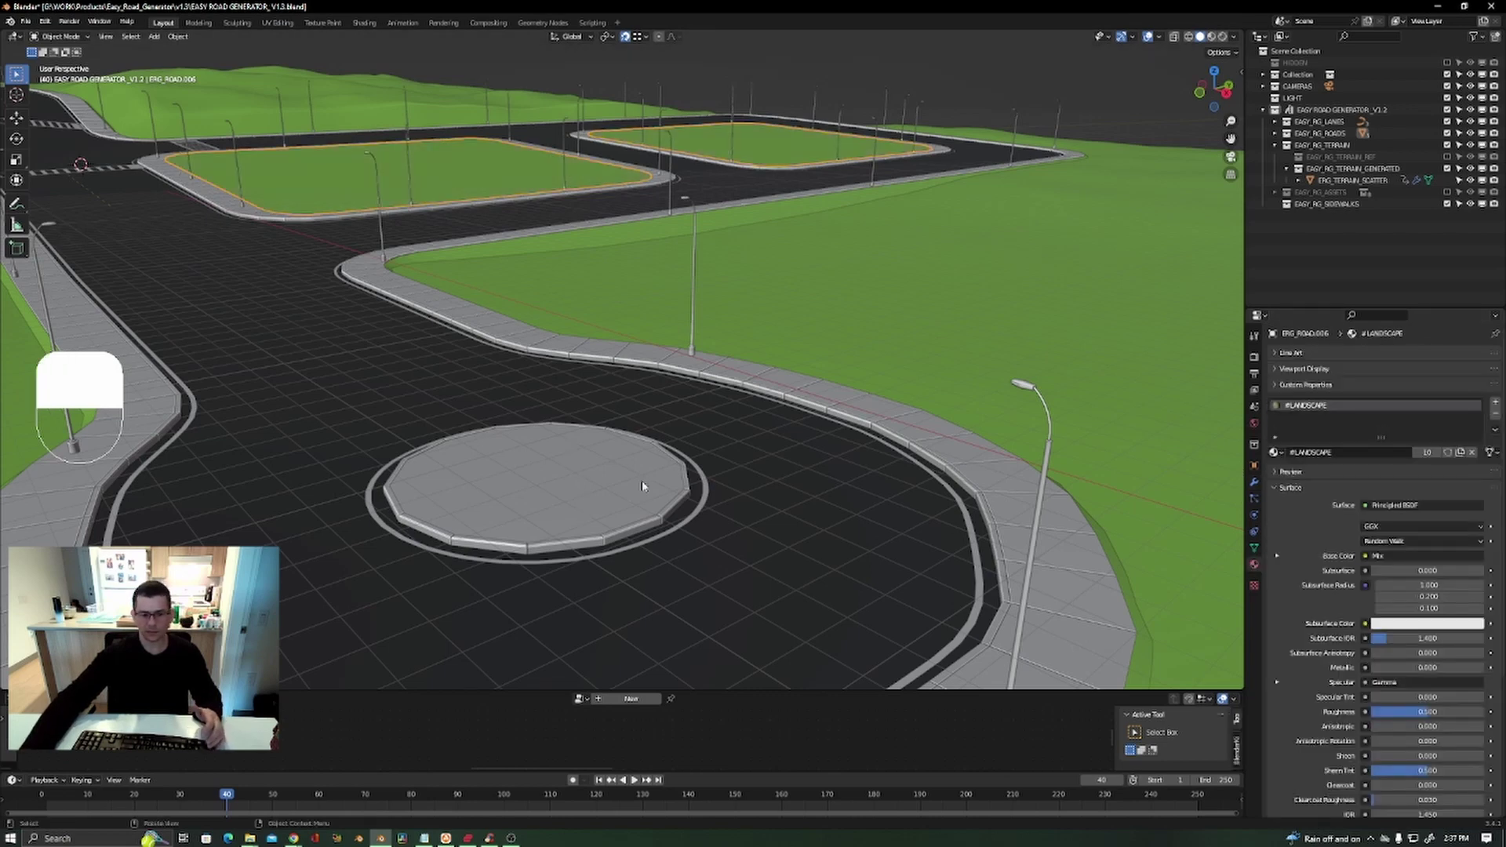
Assign the existing #LANDSCAPE material to the filled surface of the cul-de-sac island and deselect it.
click(595, 432)
click(600, 452)
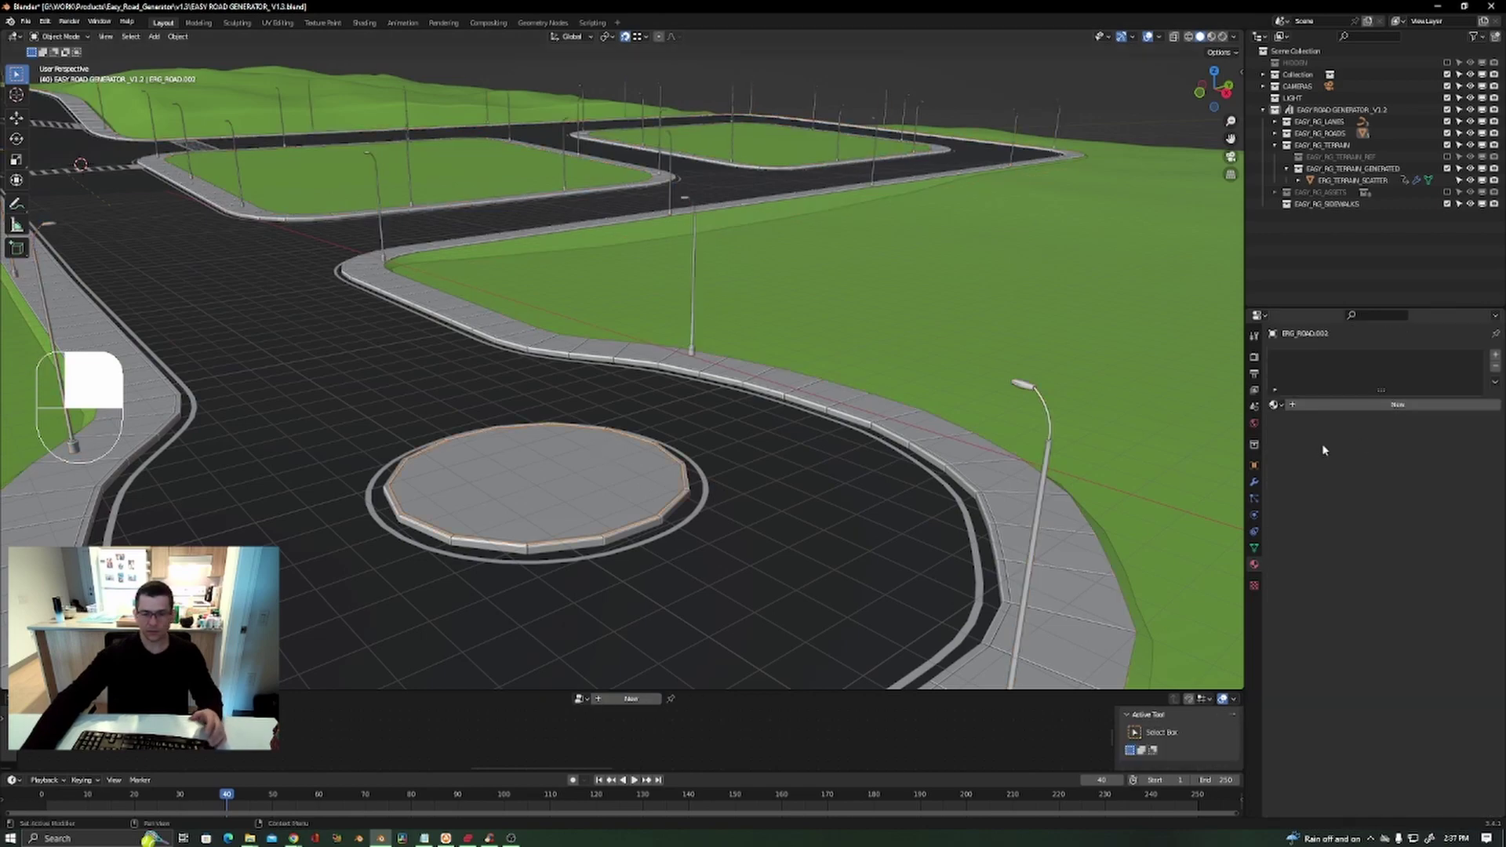
click(1274, 404)
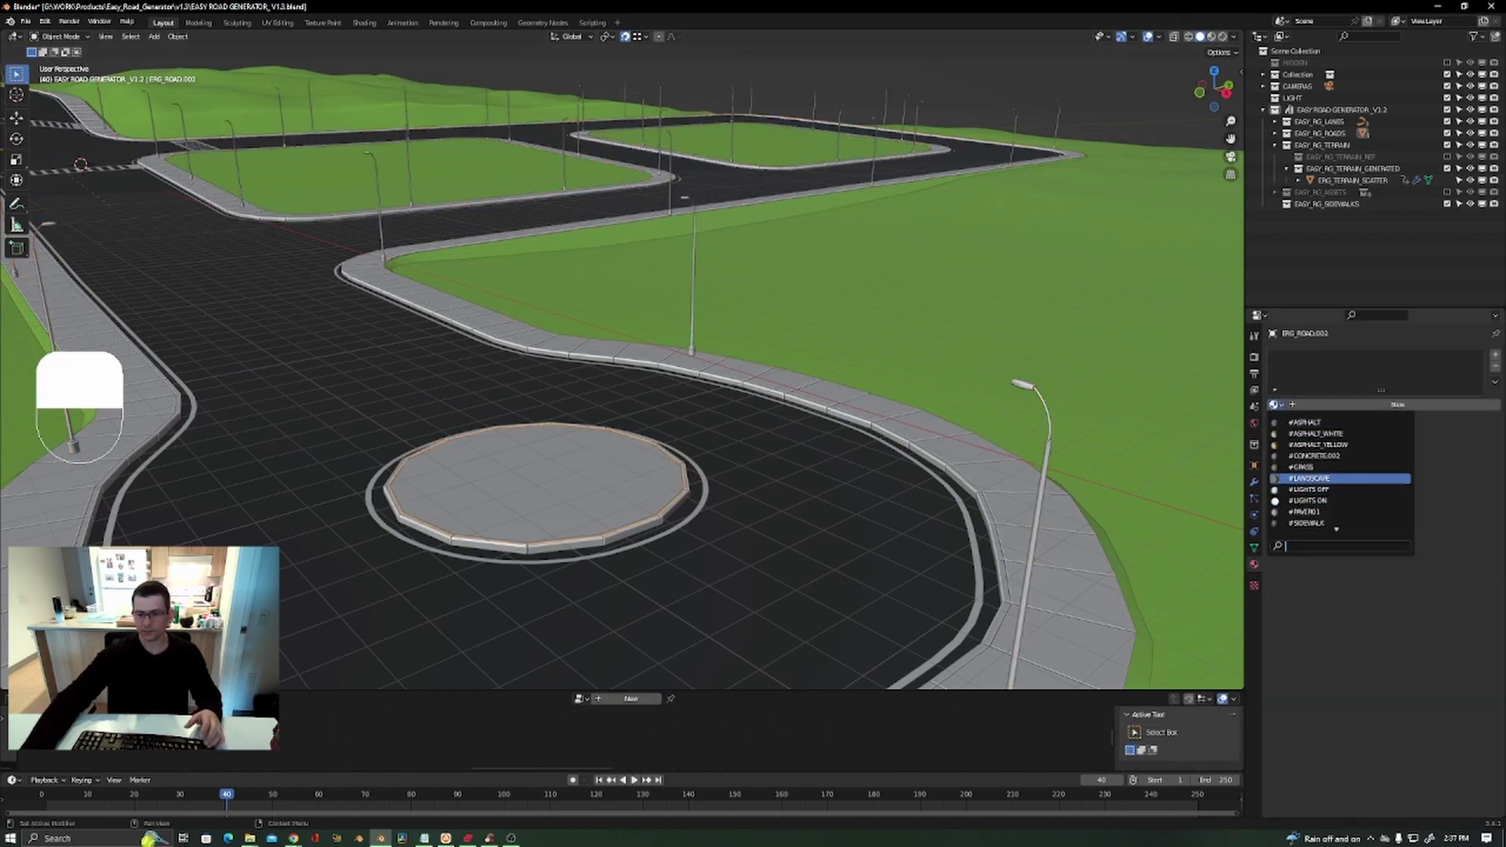
click(1308, 477)
scroll(553, 400, down, 4)
click(916, 141)
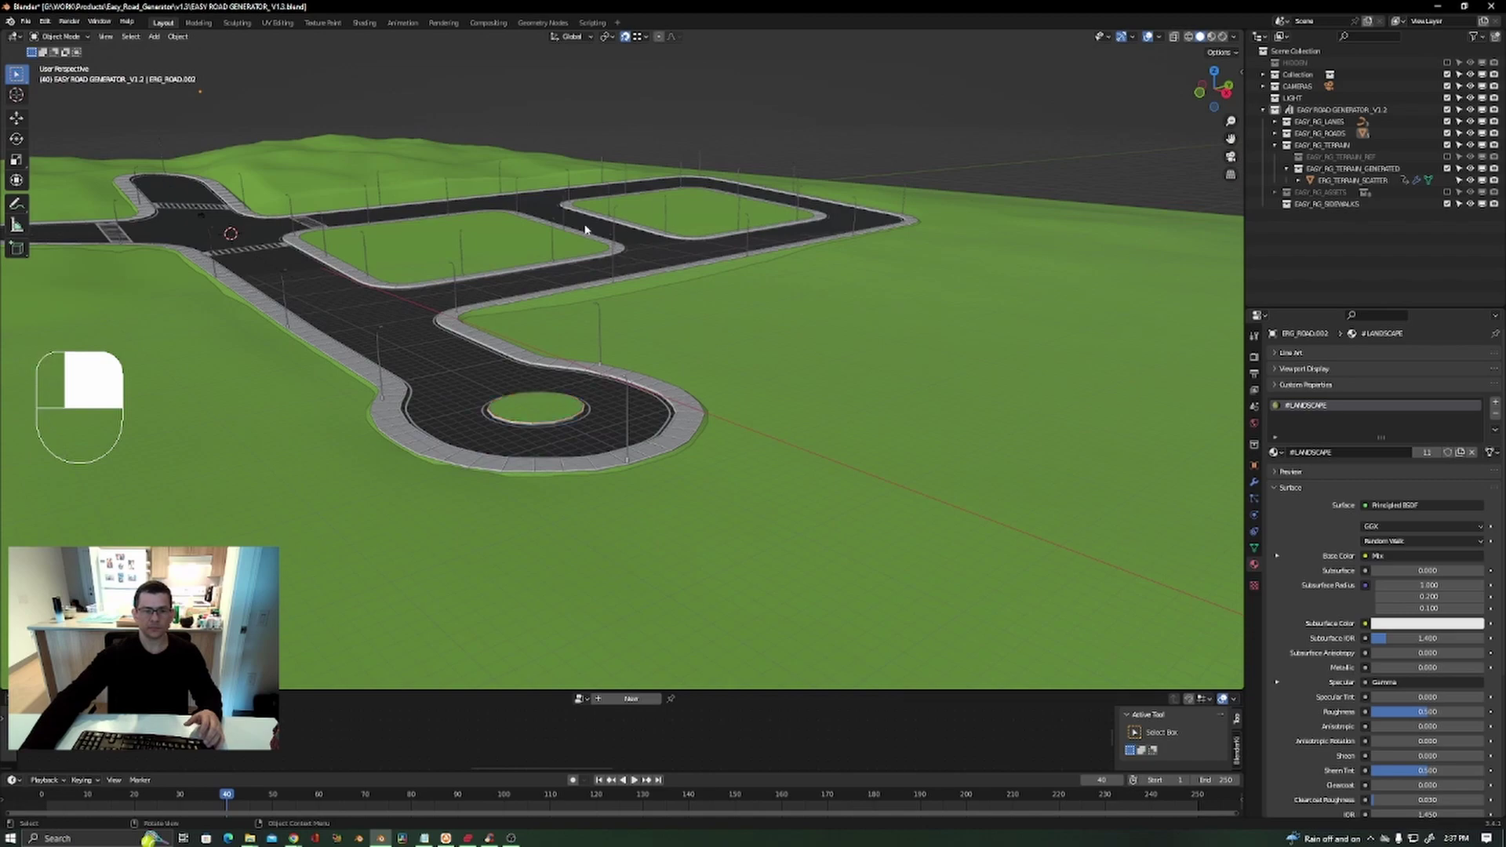
Examine the finished road layout from several angles, including the cul-de-sac island, the inner blocks, the sidewalks and the surrounding terrain.
middle_drag(586, 226, 774, 307)
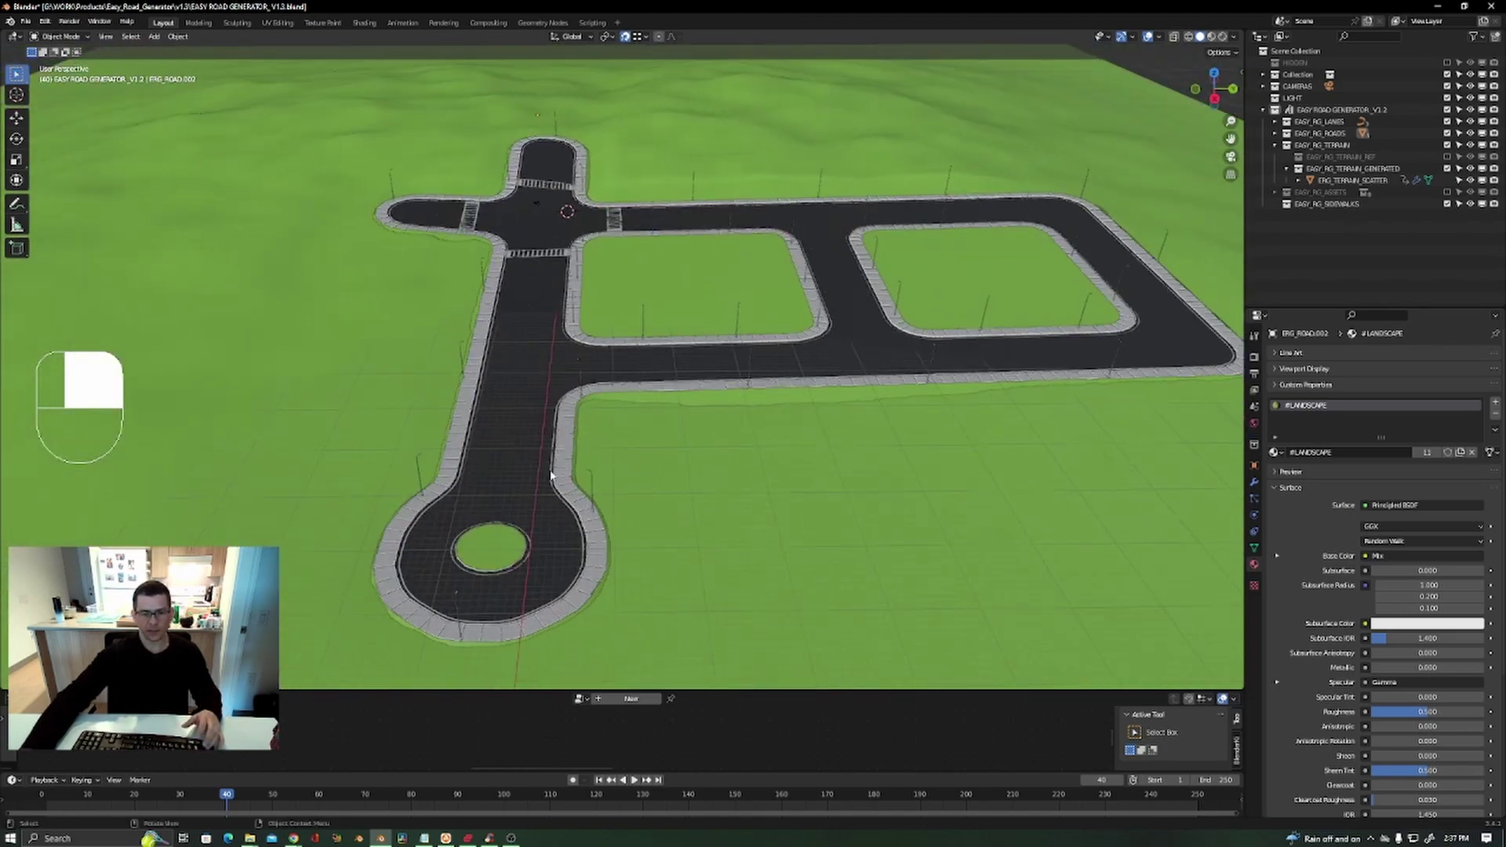
shift+middle_drag(551, 475, 541, 331)
scroll(542, 332, up, 6)
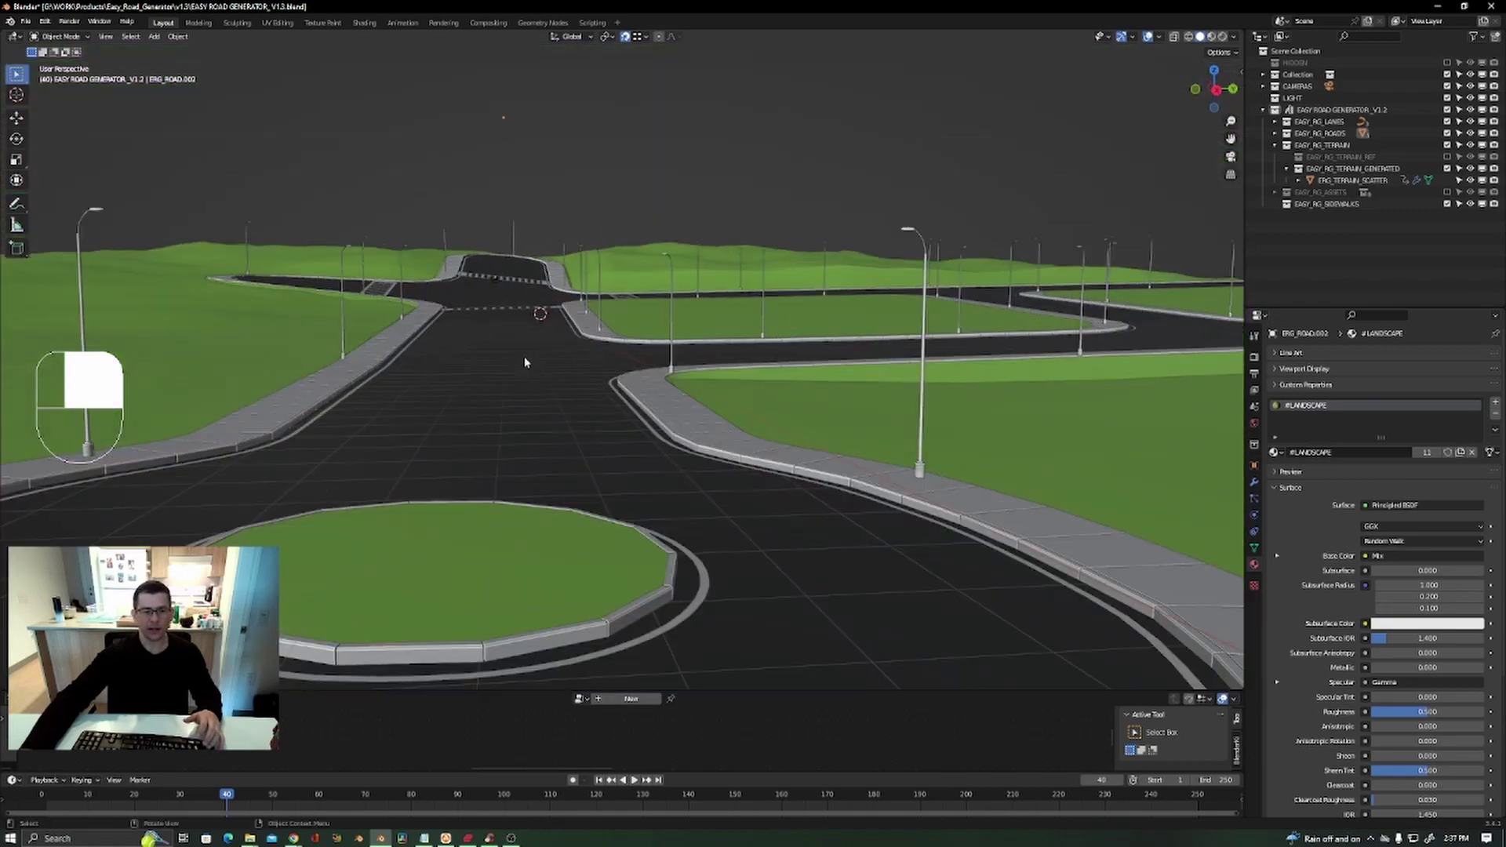
scroll(528, 375, down, 5)
shift+middle_drag(709, 384, 604, 411)
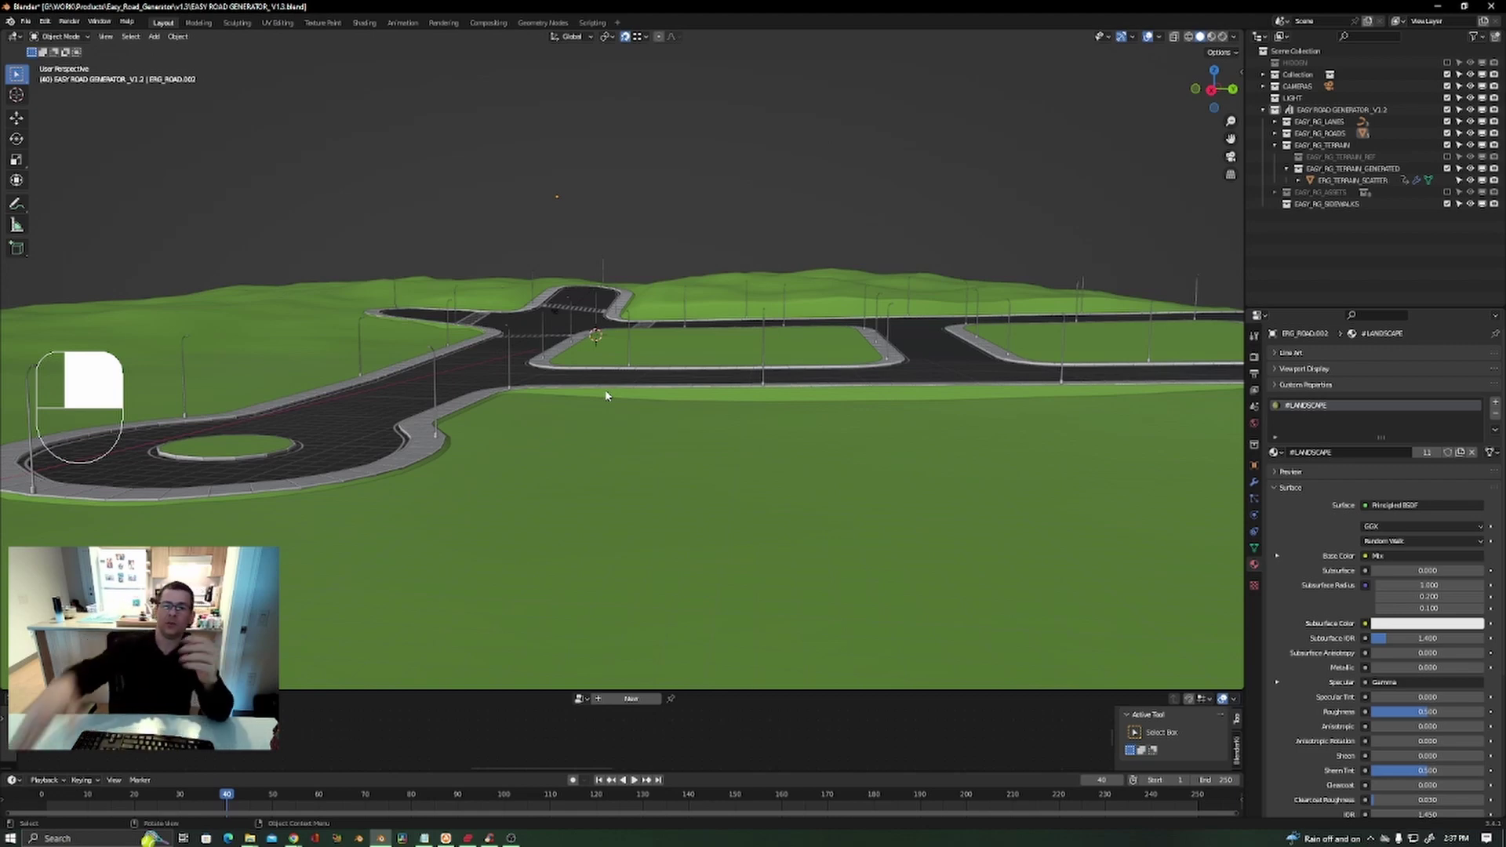
middle_drag(453, 335, 624, 436)
scroll(576, 376, down, 3)
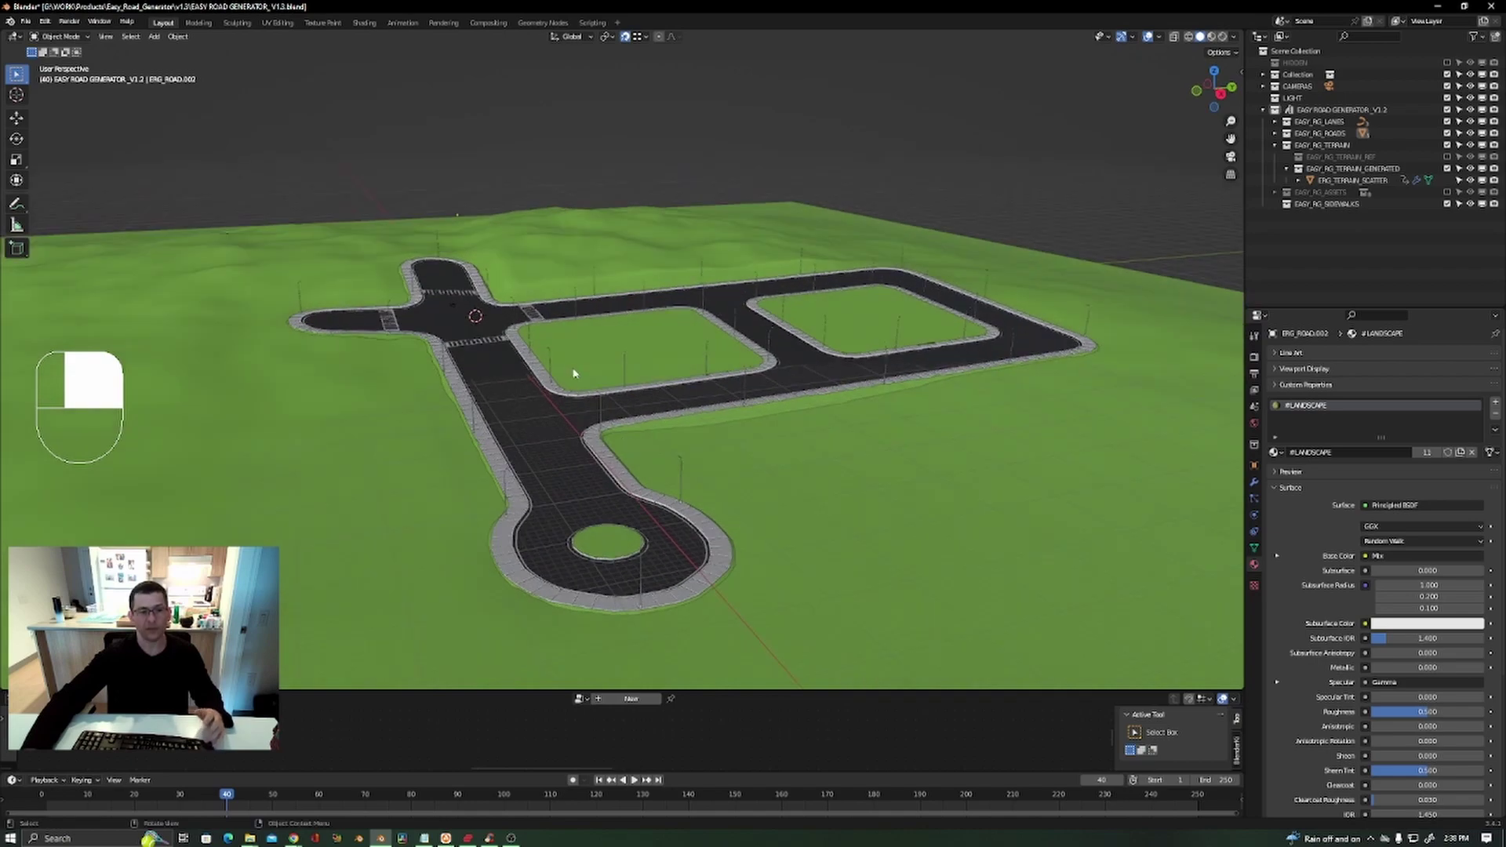
scroll(575, 372, up, 3)
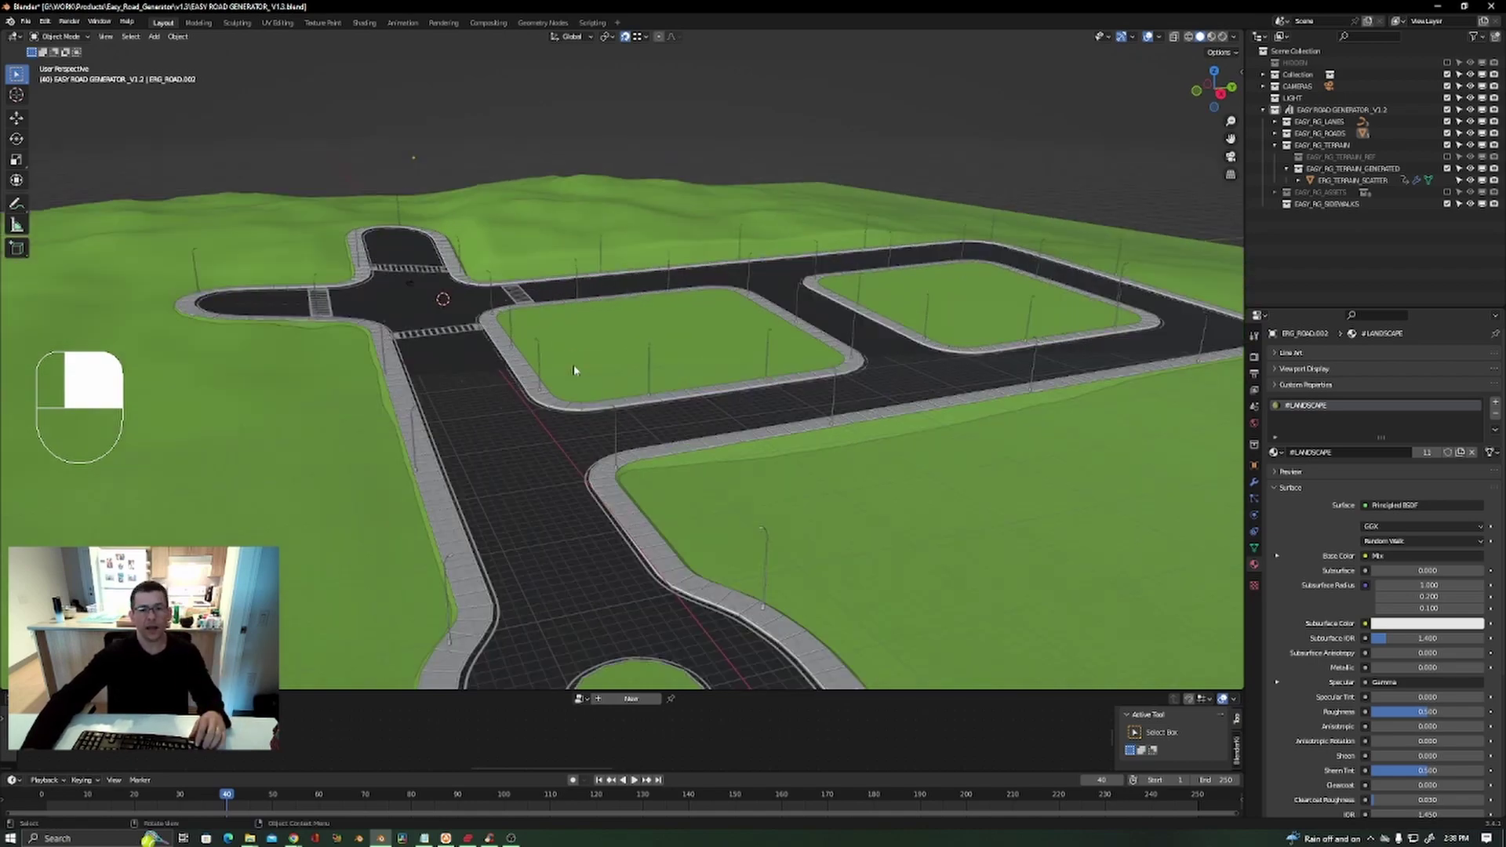
shift+middle_drag(575, 373, 498, 330)
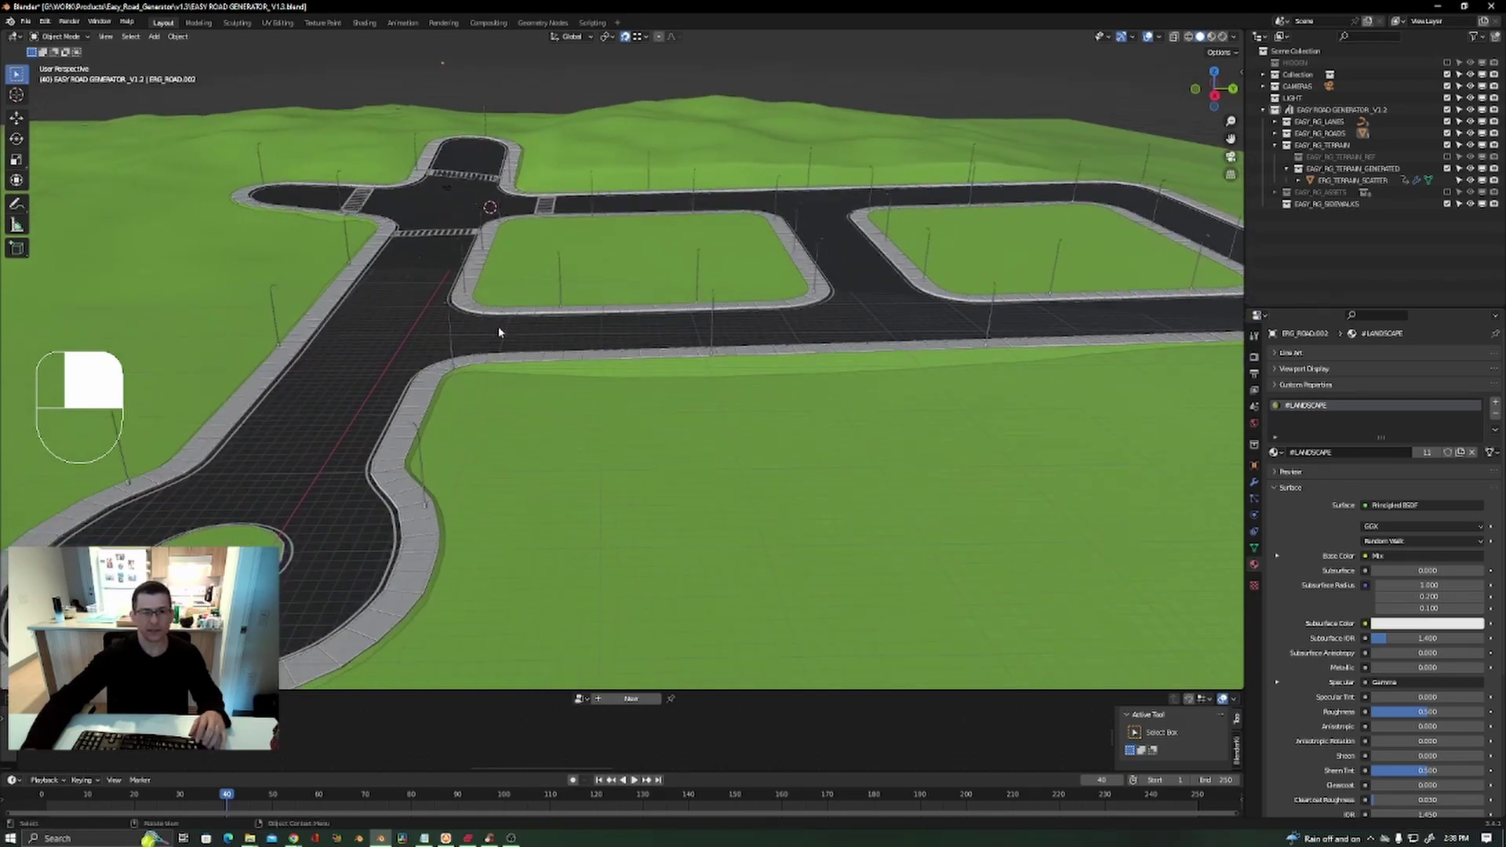